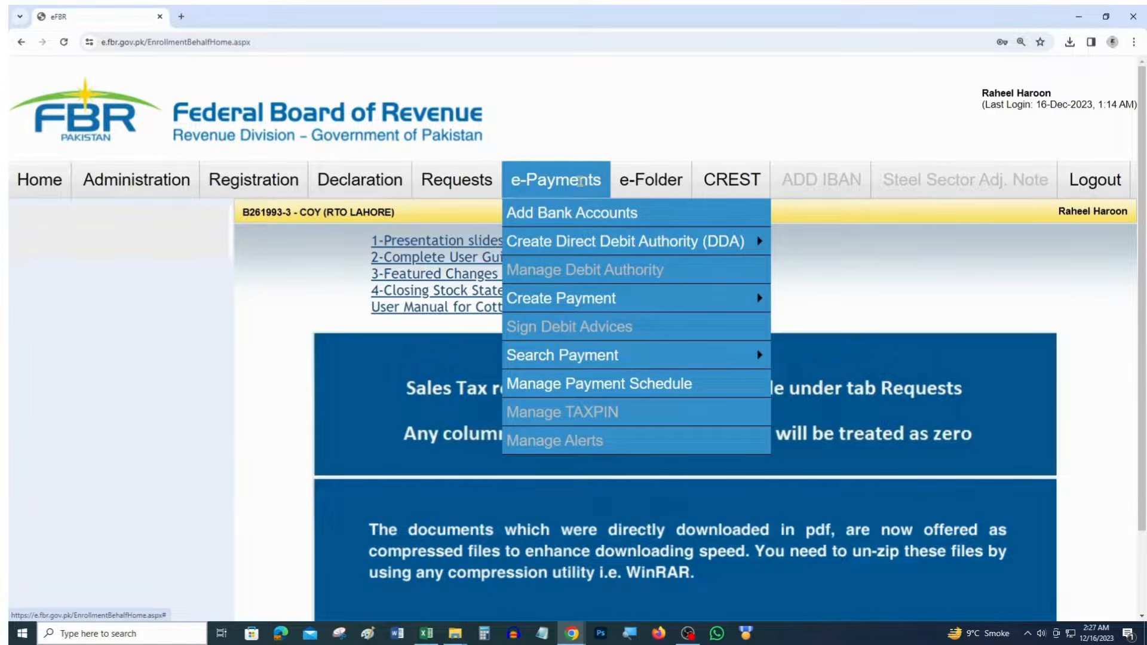
# Open the Income Tax e-Payments form and set the tax year to 2024
pyautogui.moveTo(586, 304)
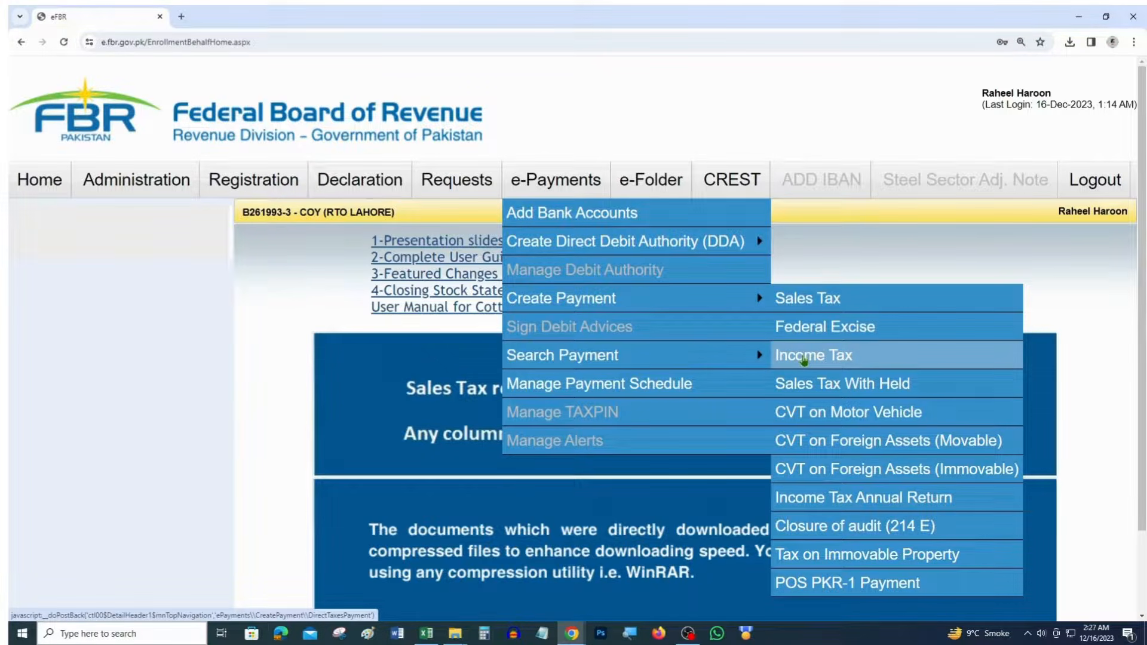
pyautogui.click(870, 363)
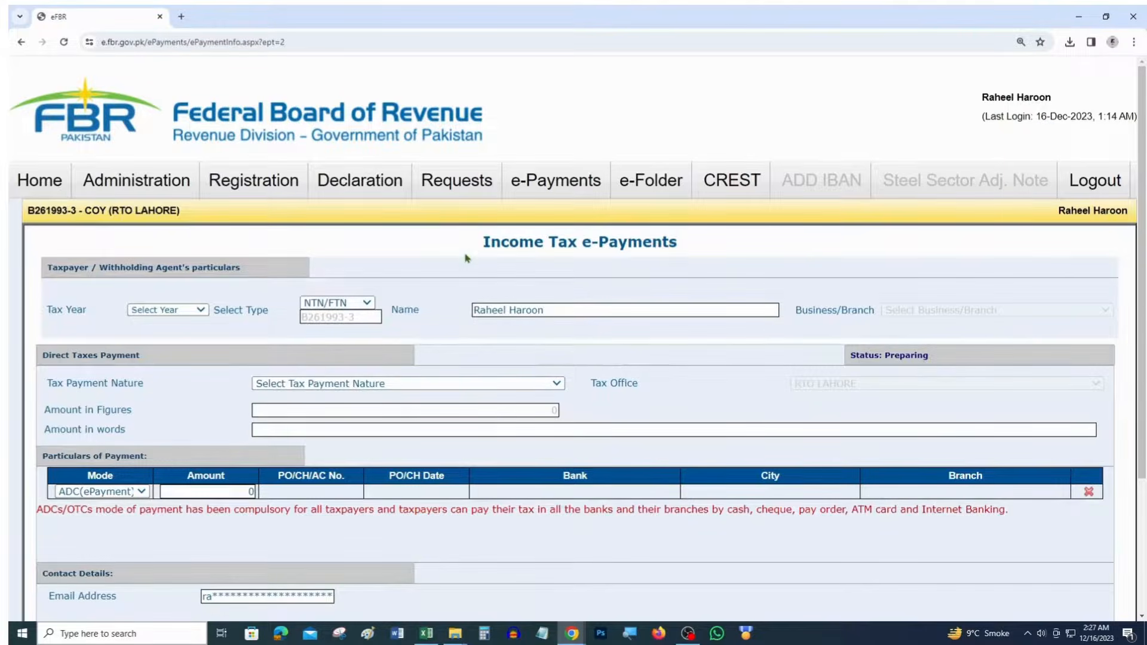
pyautogui.moveTo(483, 244); pyautogui.dragTo(682, 249)
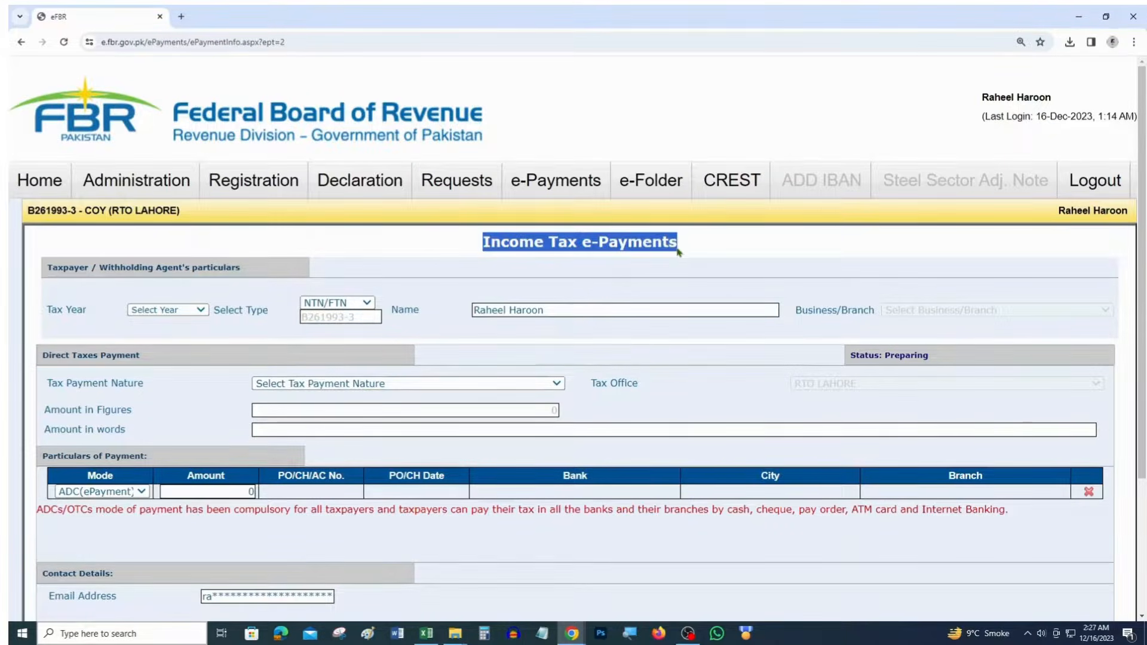
pyautogui.click(174, 310)
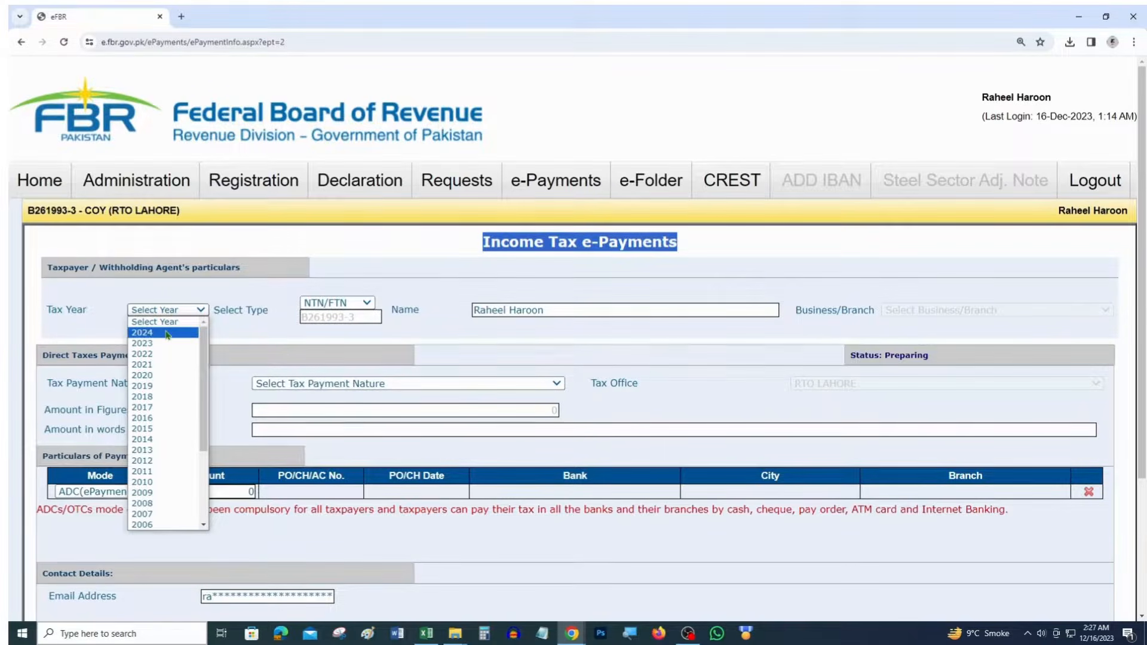
pyautogui.click(170, 332)
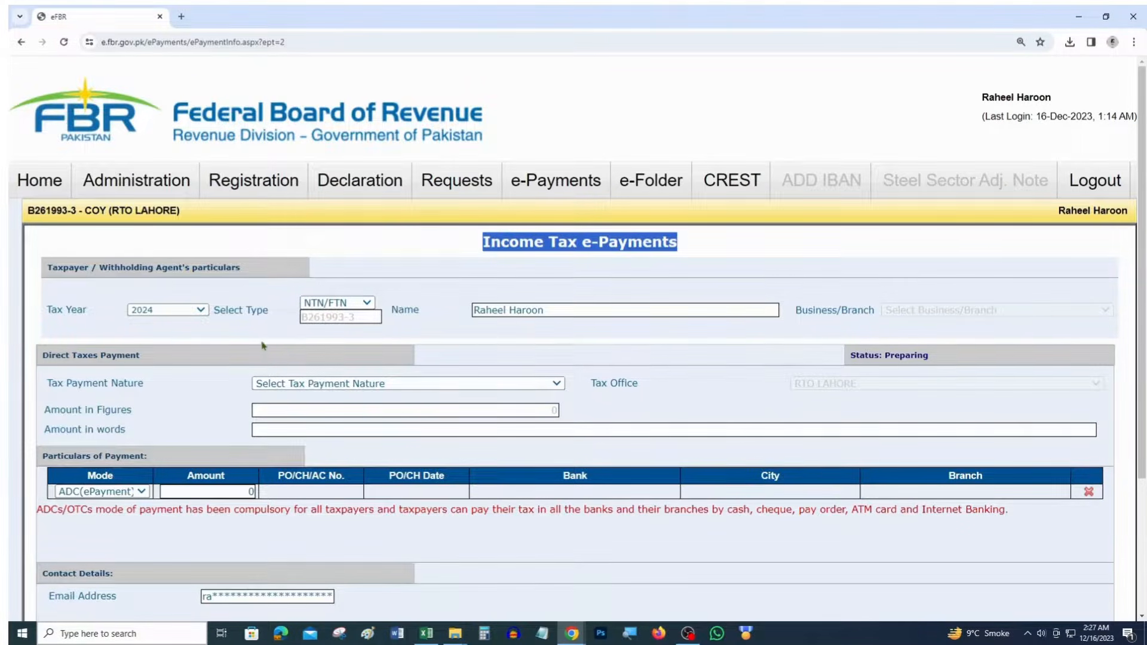
# Highlight the Business/Branch and Tax Payment Nature labels, then open the payment nature list
pyautogui.moveTo(795, 312); pyautogui.dragTo(876, 319)
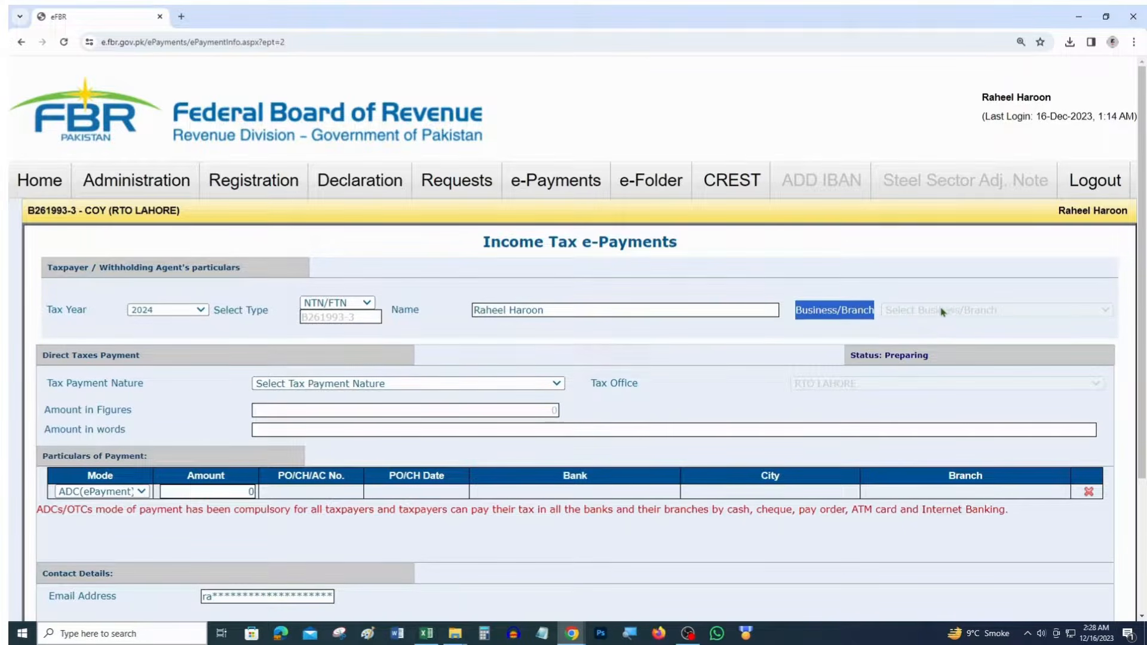
pyautogui.moveTo(157, 392); pyautogui.dragTo(45, 381)
pyautogui.click(320, 384)
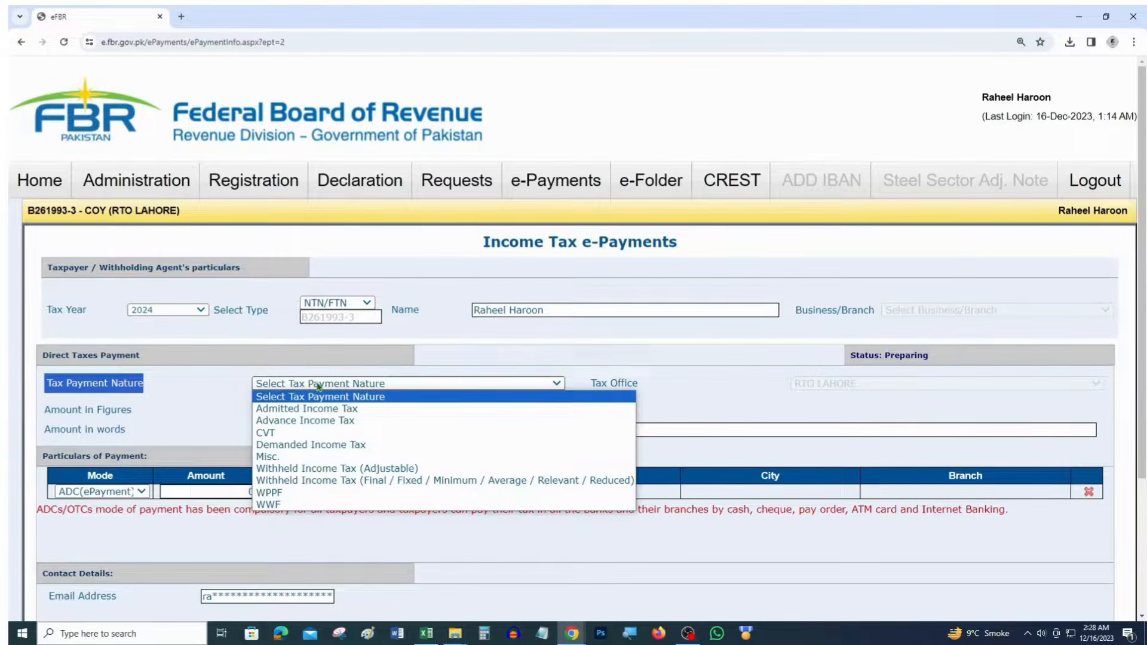
pyautogui.hotkey('alt', 'Tab')
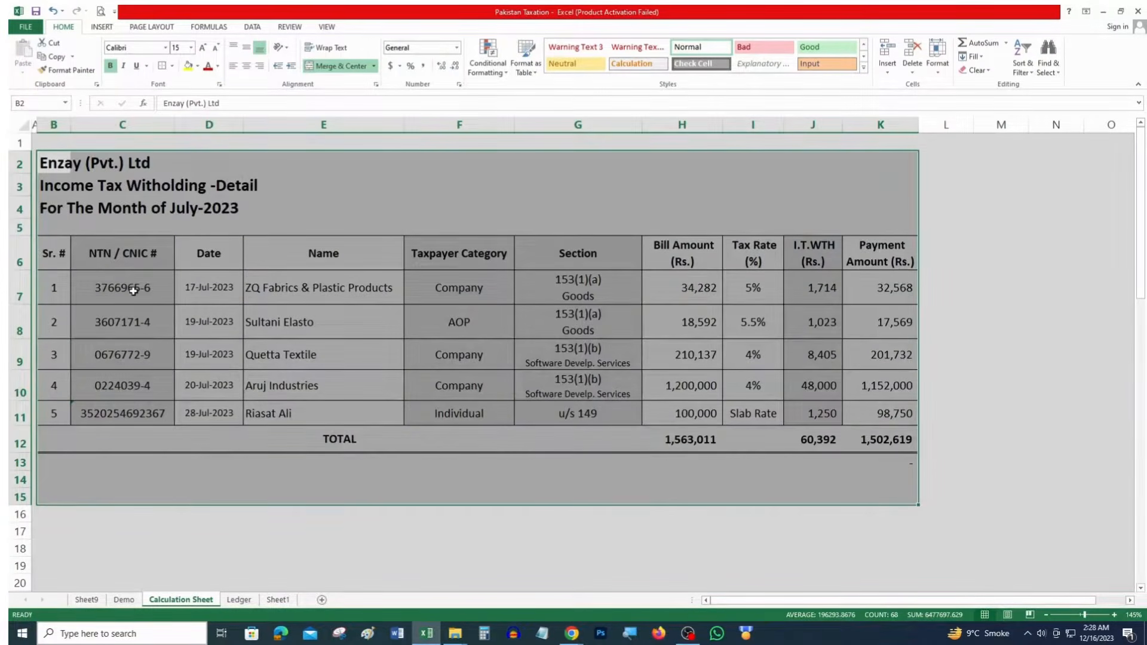
# Select the first two July withholding rows (C7:H8) in the Excel Calculation Sheet
pyautogui.moveTo(133, 291); pyautogui.dragTo(801, 385)
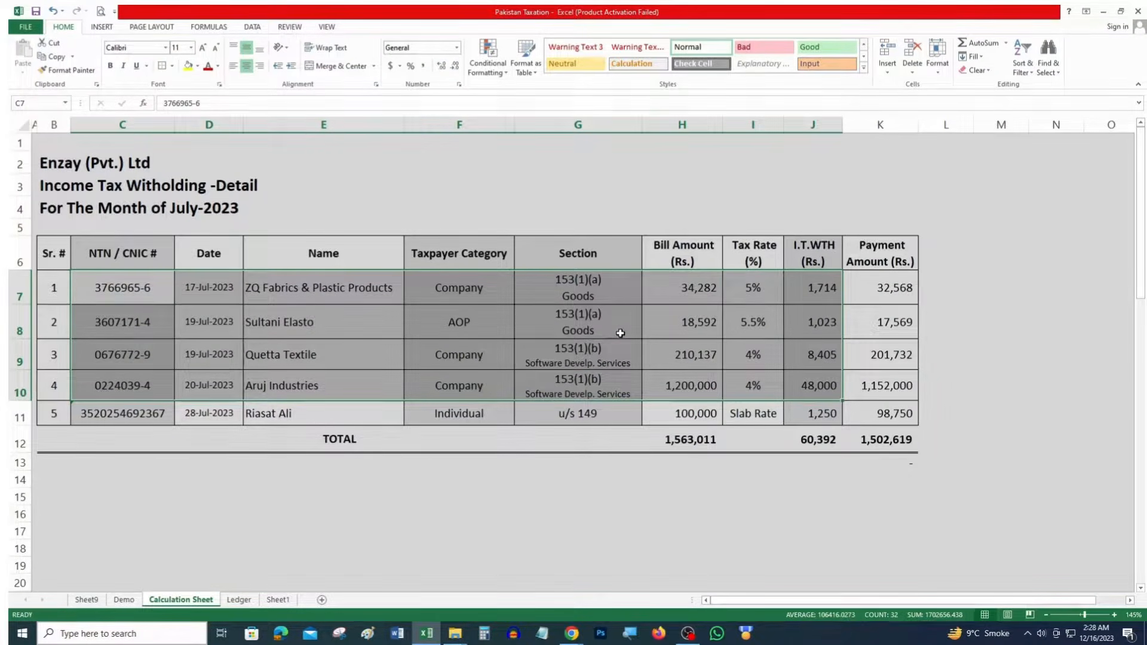
pyautogui.hotkey('alt', 'Tab')
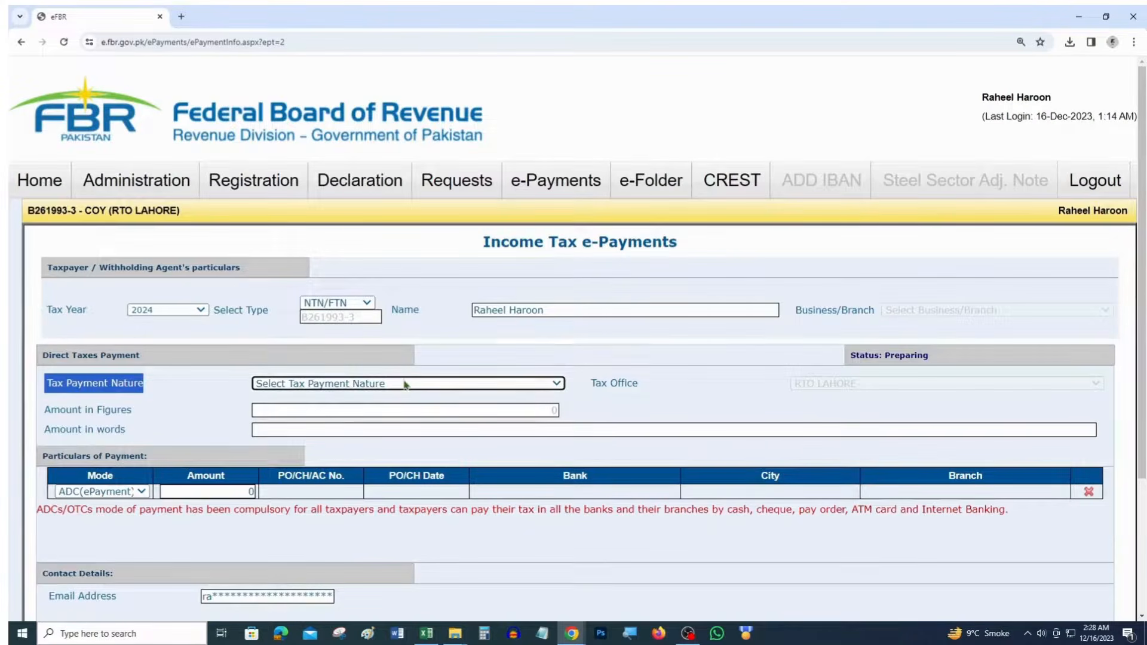
# Set the tax payment nature to Withheld Income Tax (Final/Fixed) and the month to Jul
pyautogui.click(405, 384)
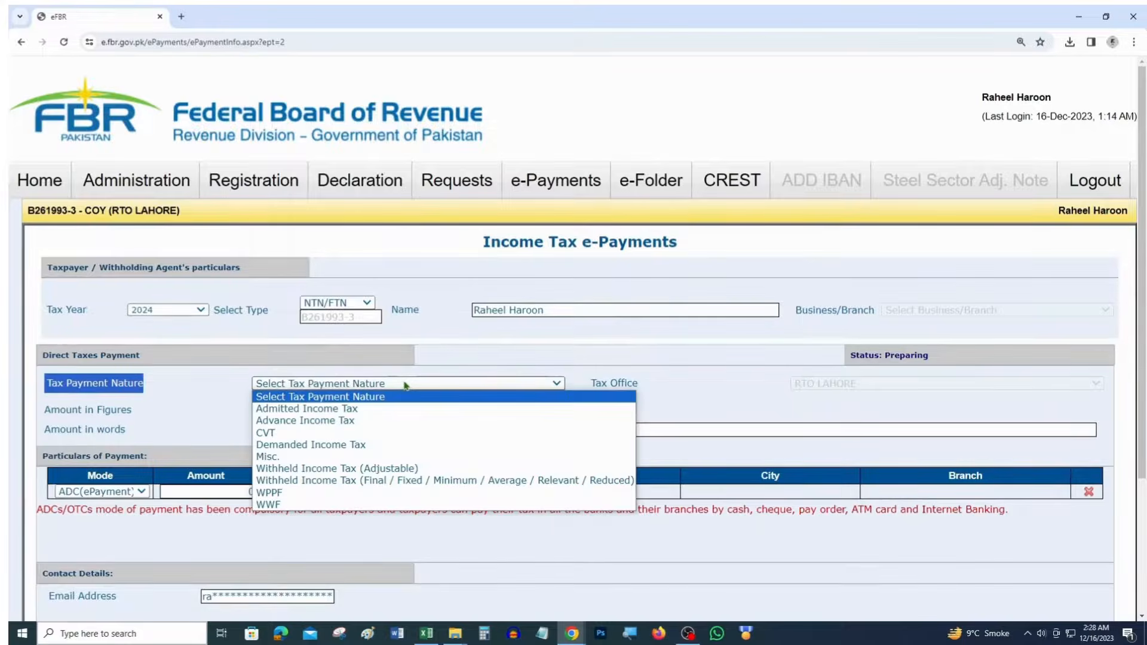
pyautogui.click(406, 481)
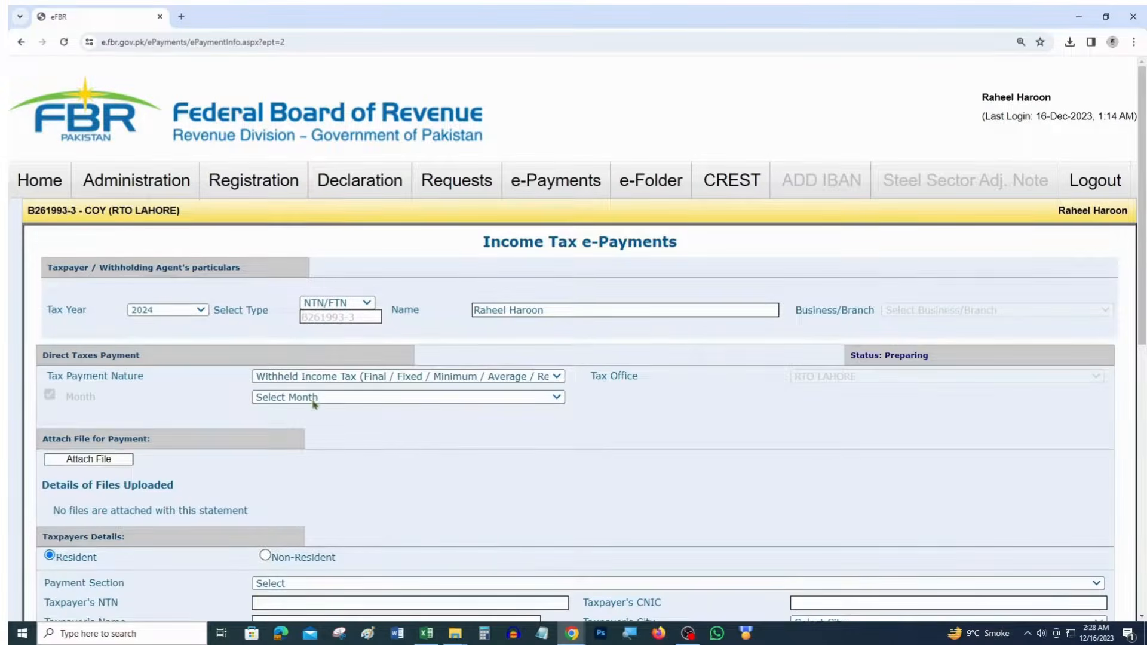
pyautogui.click(314, 397)
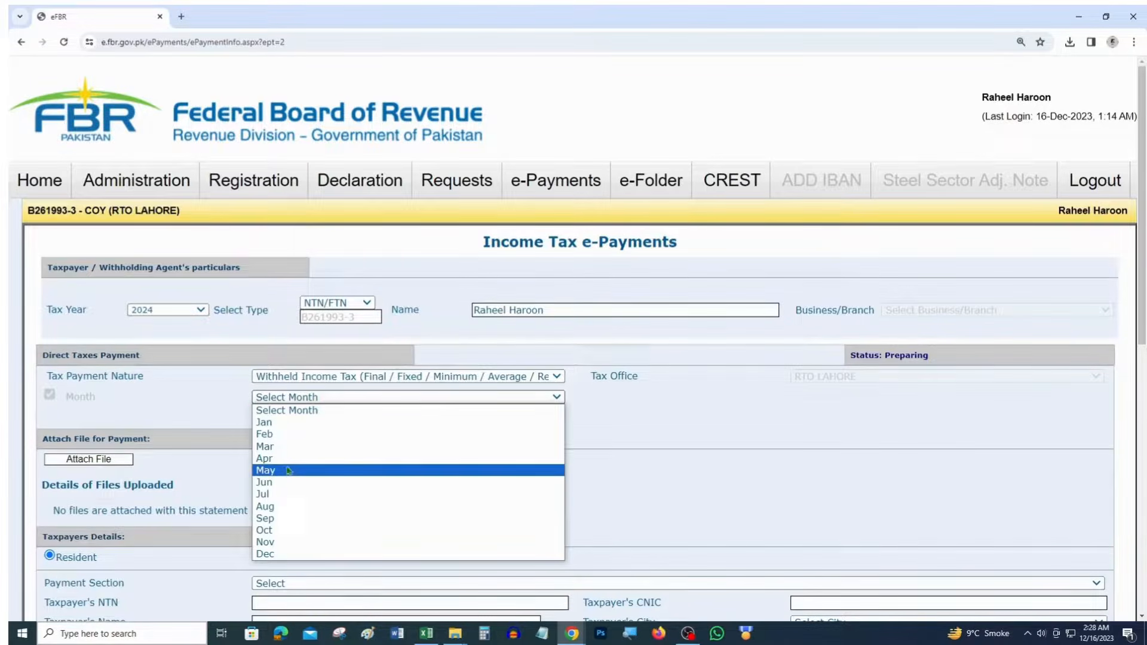
pyautogui.click(283, 496)
pyautogui.scroll(-5, 413, 433)
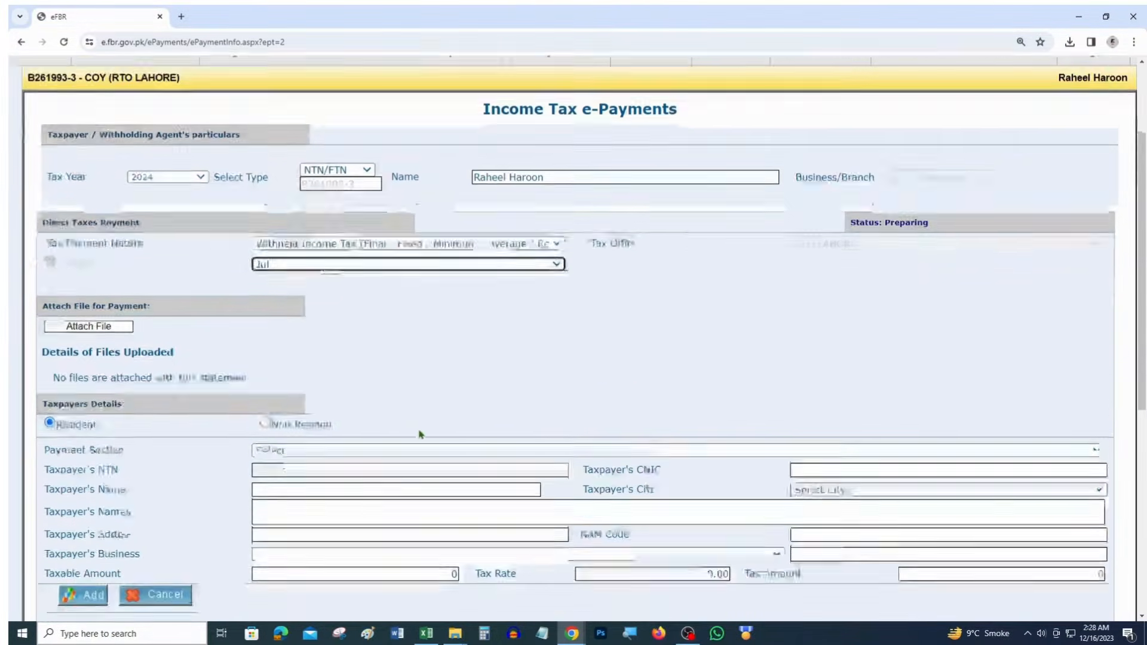
pyautogui.hotkey('alt', 'Tab')
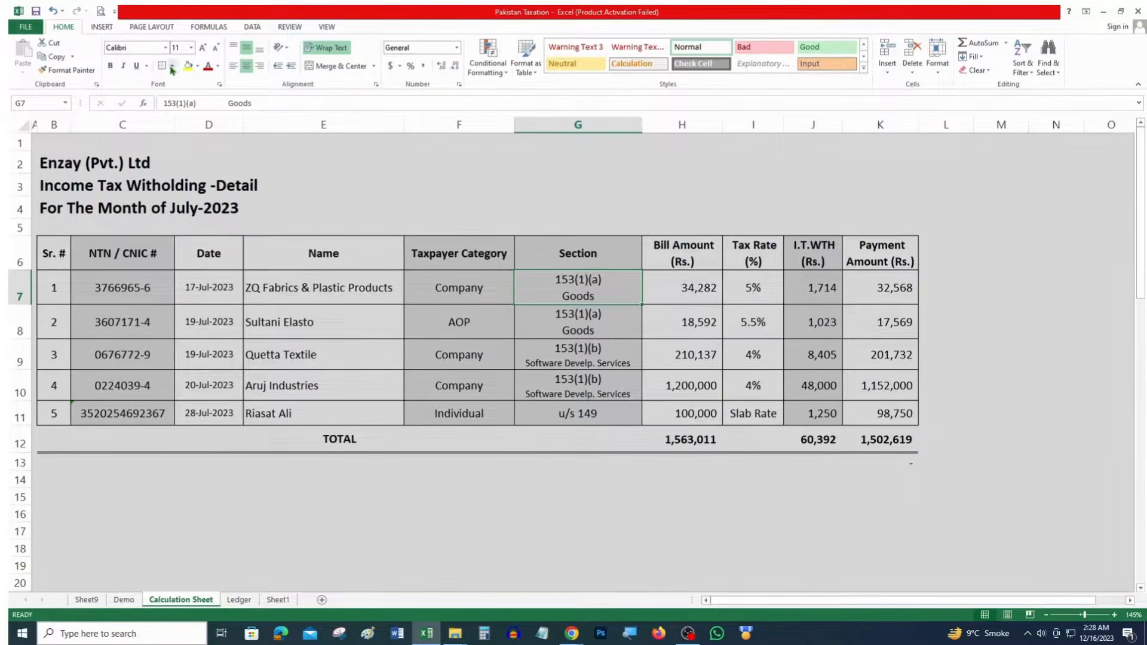
pyautogui.hotkey('alt', 'Tab')
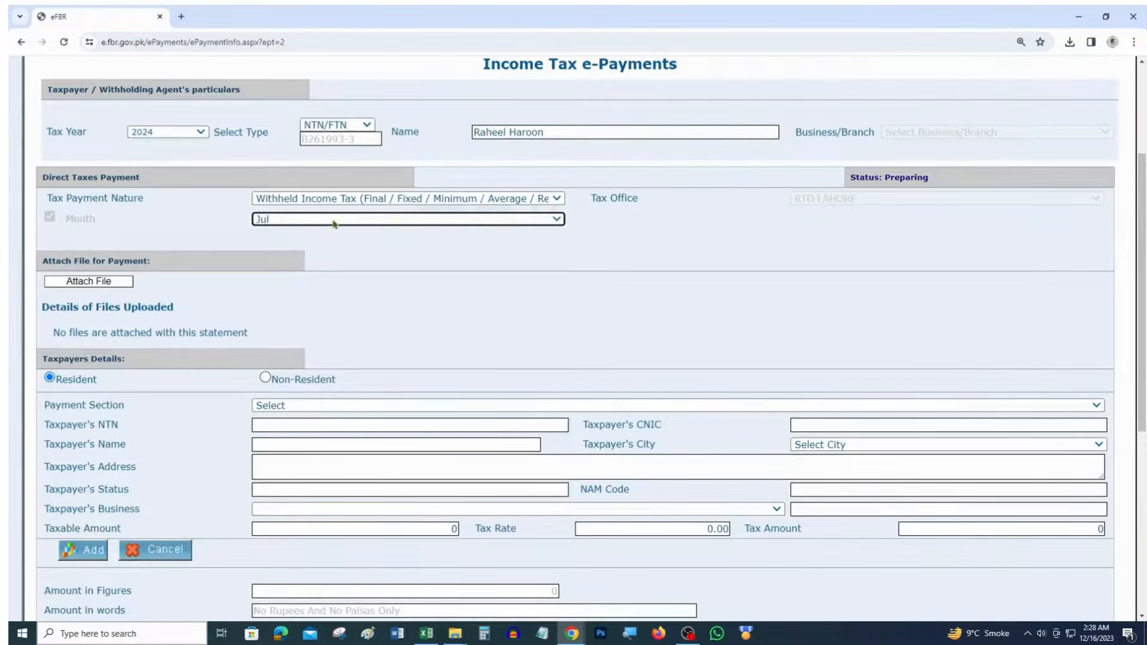
# Choose payment section 64060060 – 153(1)(a) Goods for companies
pyautogui.click(353, 403)
pyautogui.scroll(-6, 376, 296)
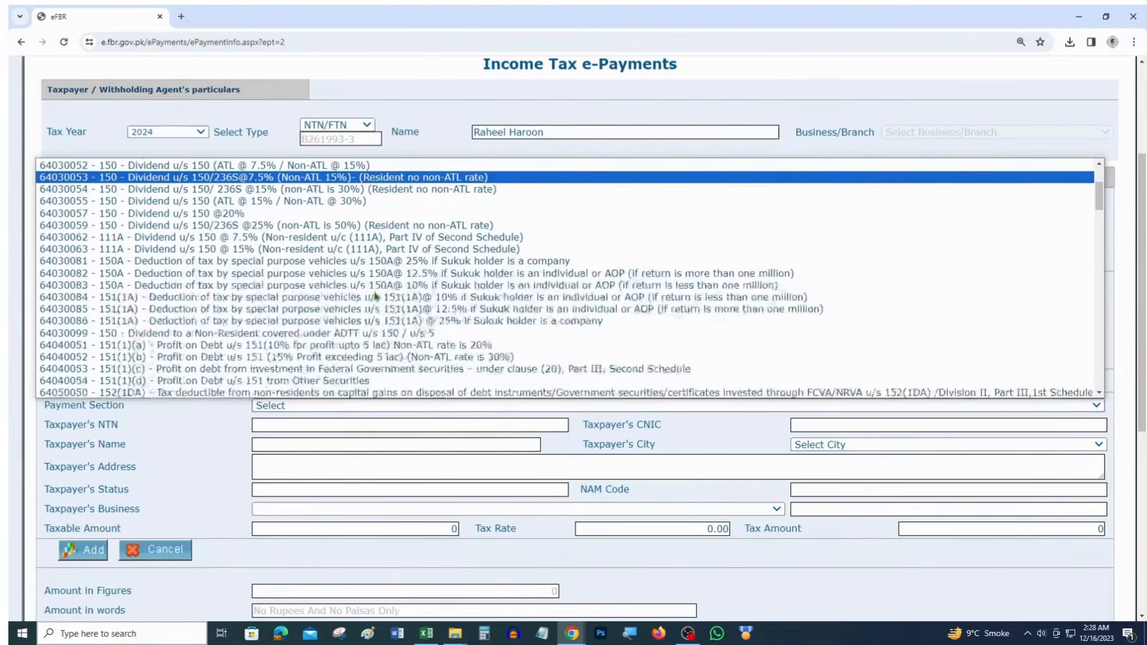
pyautogui.scroll(-3, 376, 296)
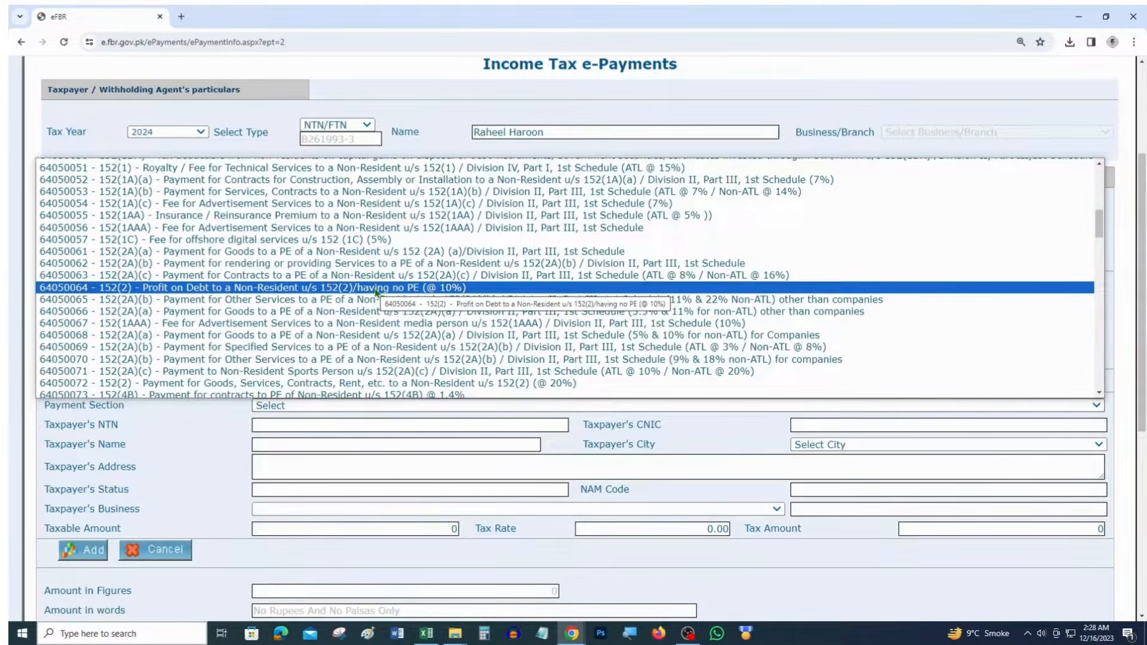
pyautogui.scroll(-5, 376, 292)
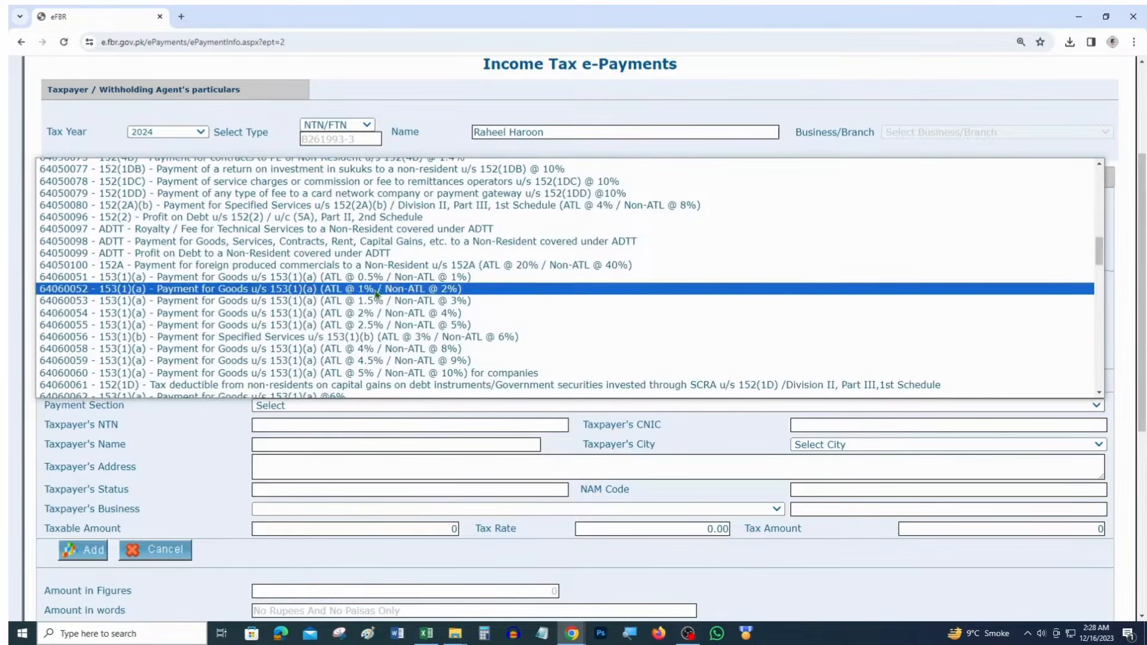
pyautogui.scroll(-3, 377, 293)
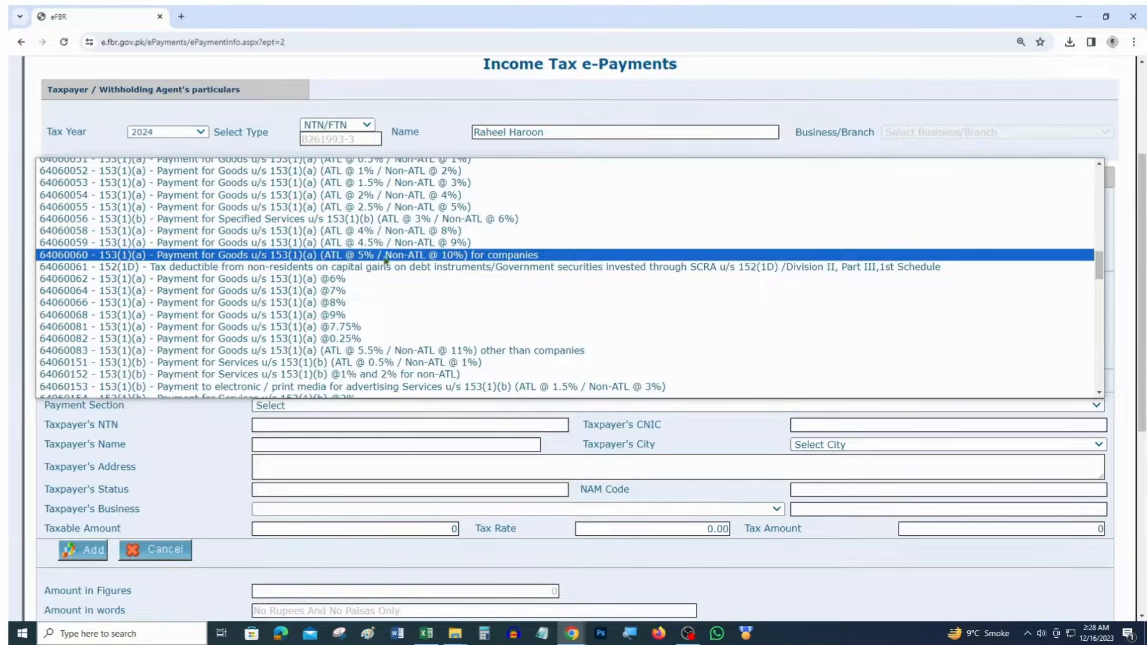
pyautogui.click(543, 256)
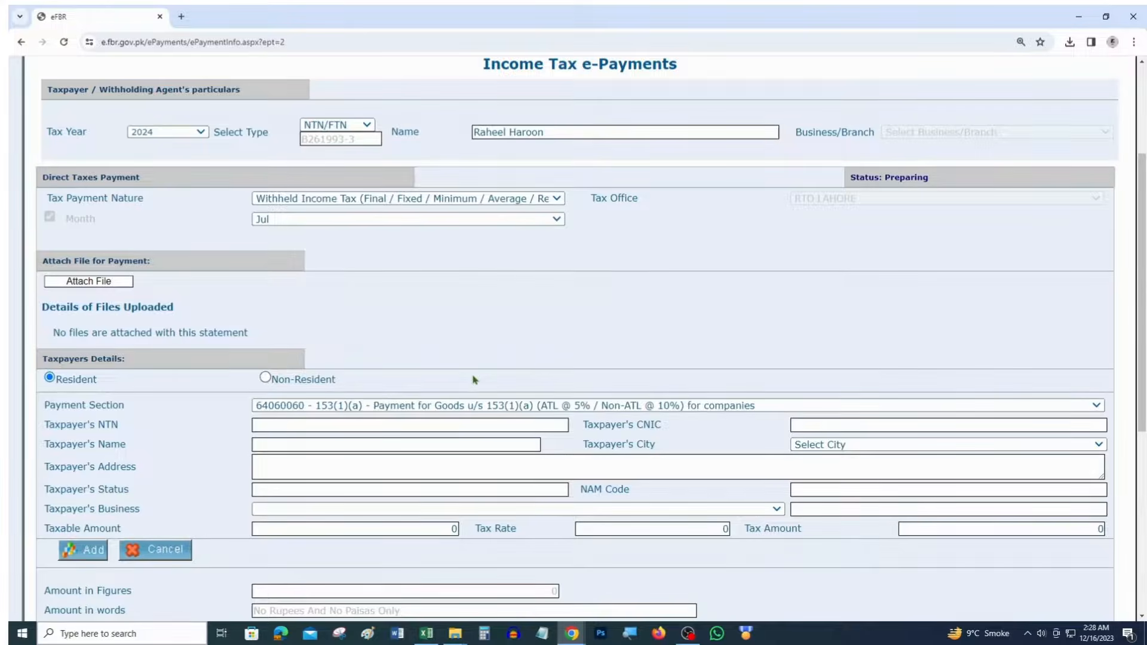
pyautogui.hotkey('alt', 'Tab')
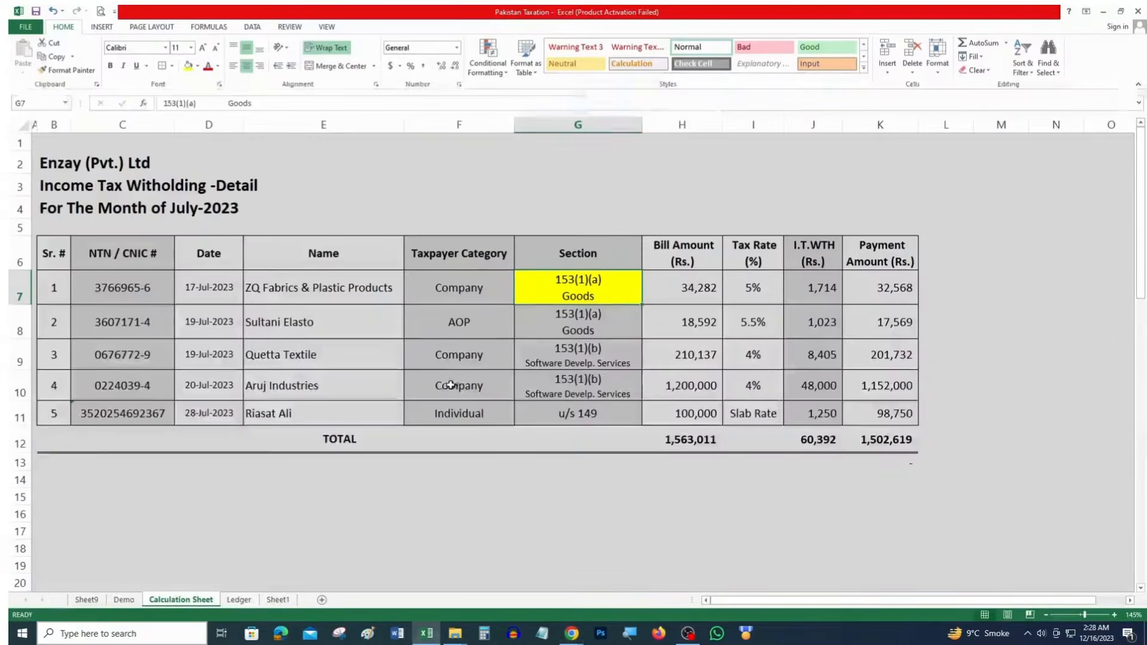
# Paste the first supplier's NTN from cell C7 into Taxpayer's NTN so details auto-fill
pyautogui.click(131, 287)
pyautogui.hotkey('ctrl', 'c')
pyautogui.hotkey('alt', 'Tab')
pyautogui.click(346, 426)
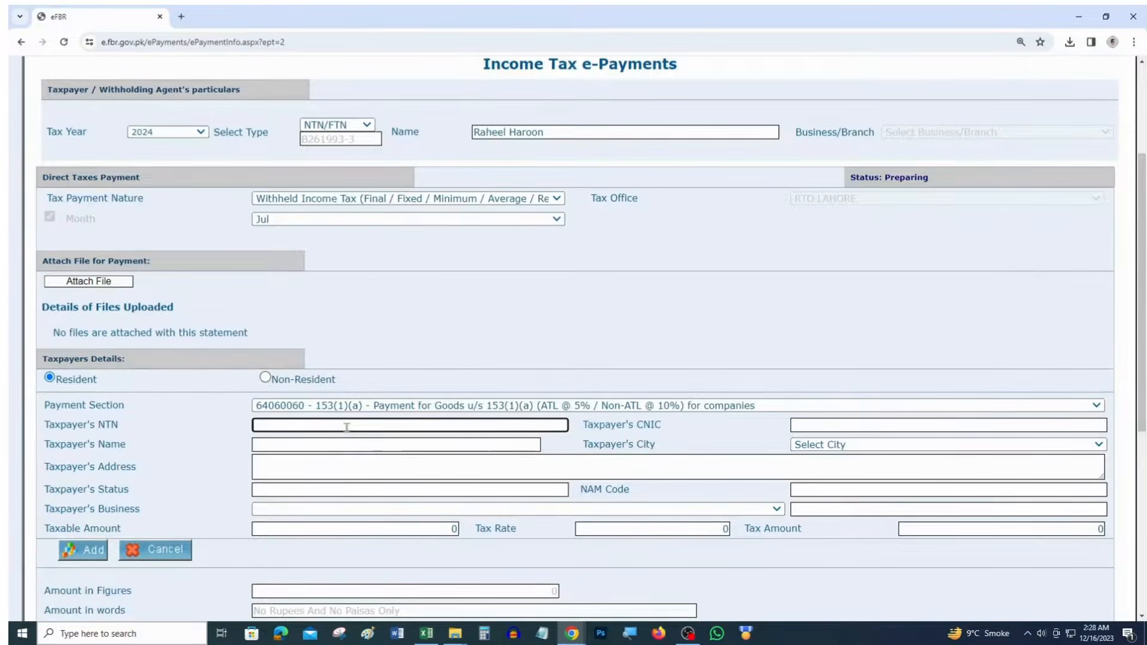
pyautogui.hotkey('ctrl', 'v')
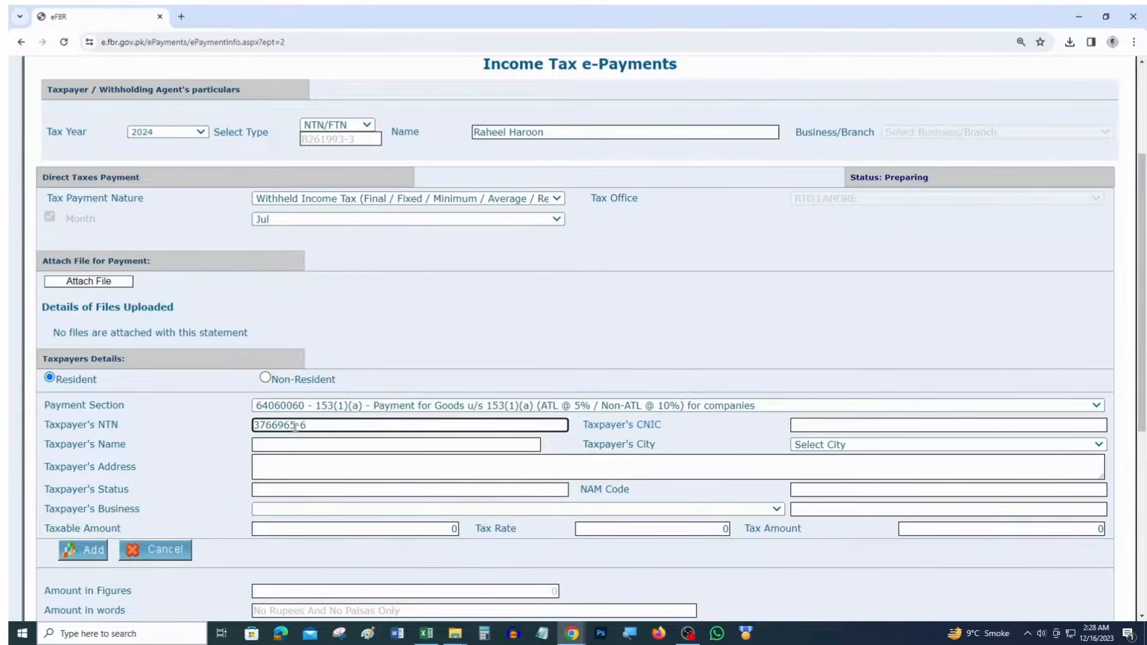
pyautogui.press('Tab')
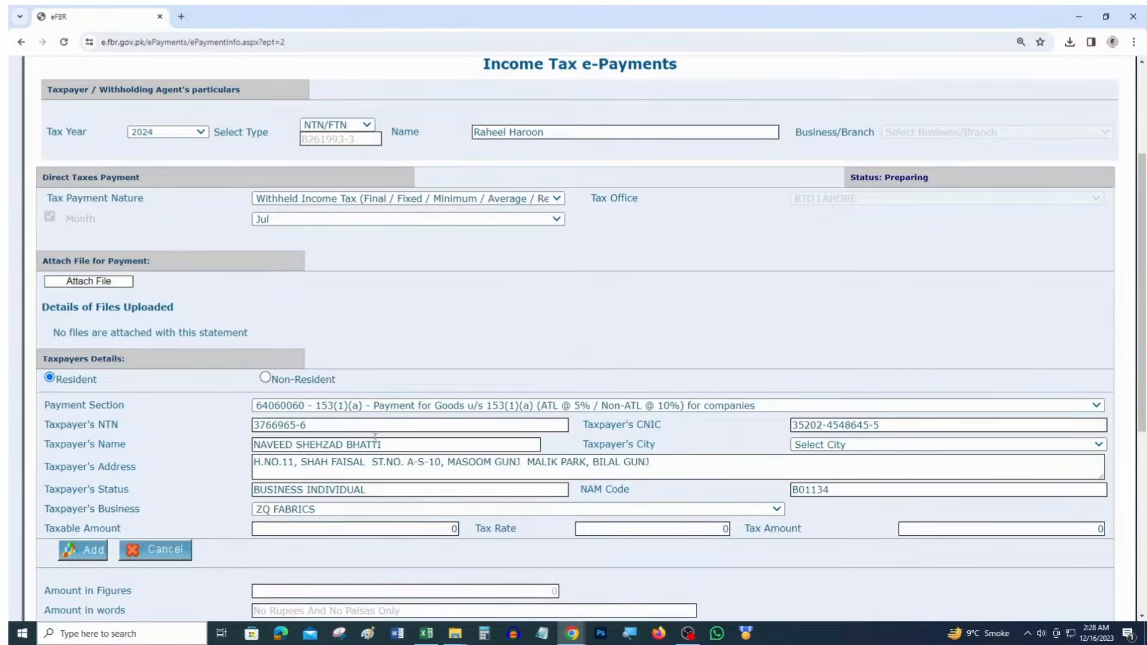
# Leave the city unchanged and set the taxpayer's business to ZQ FABRICS
pyautogui.click(834, 445)
pyautogui.click(834, 445)
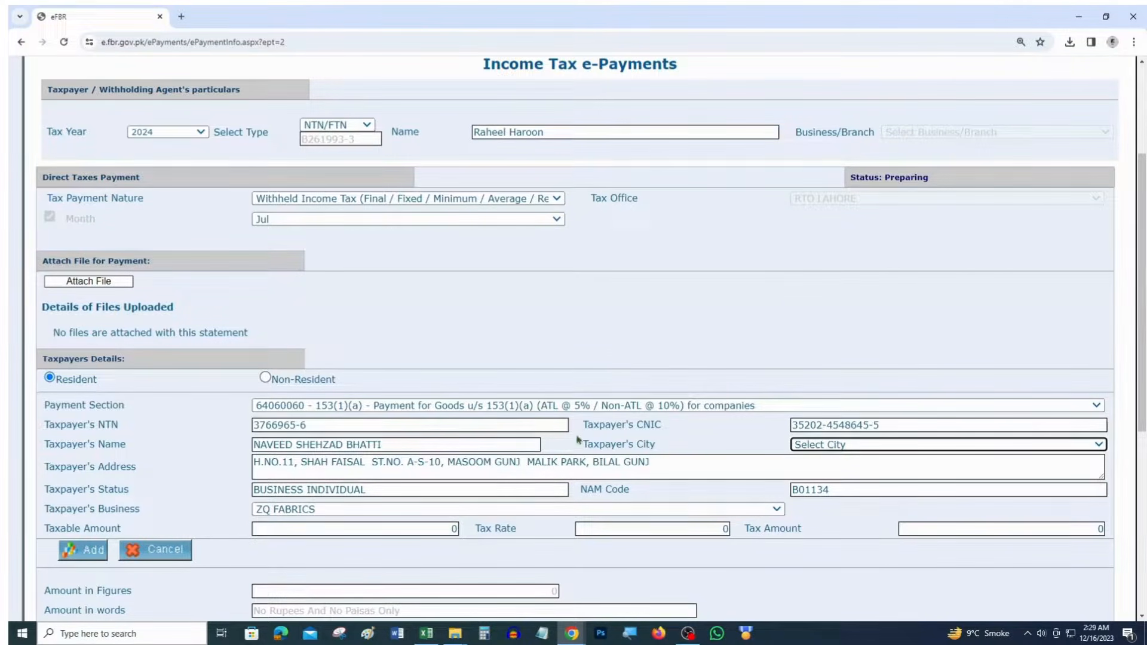
pyautogui.click(443, 509)
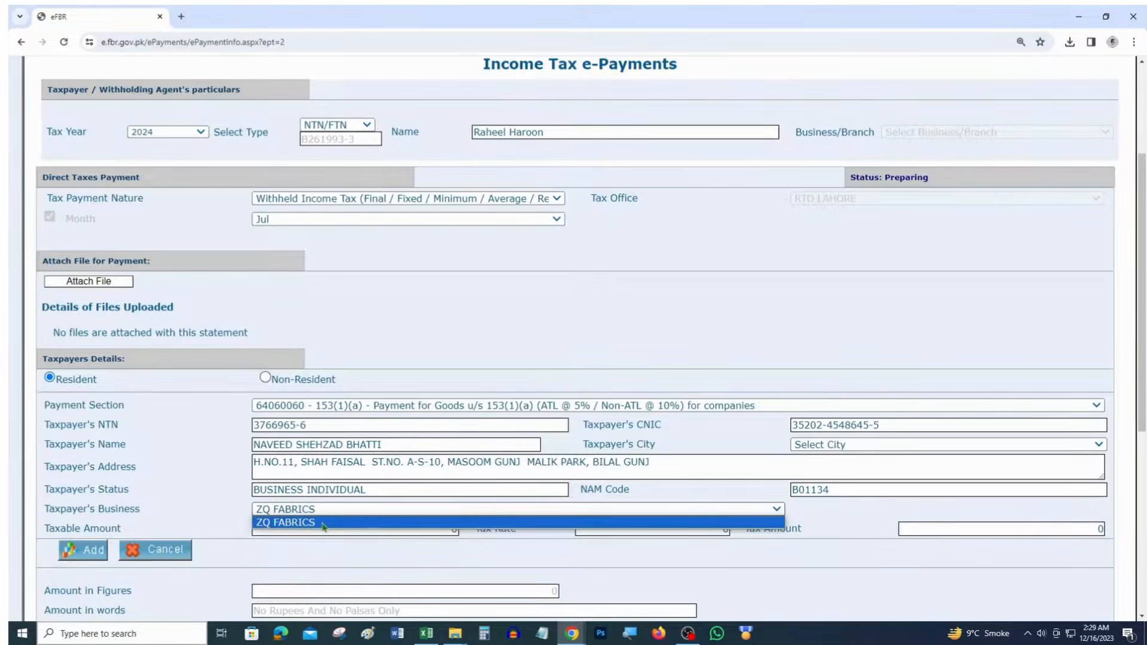
pyautogui.click(324, 523)
pyautogui.hotkey('alt', 'Tab')
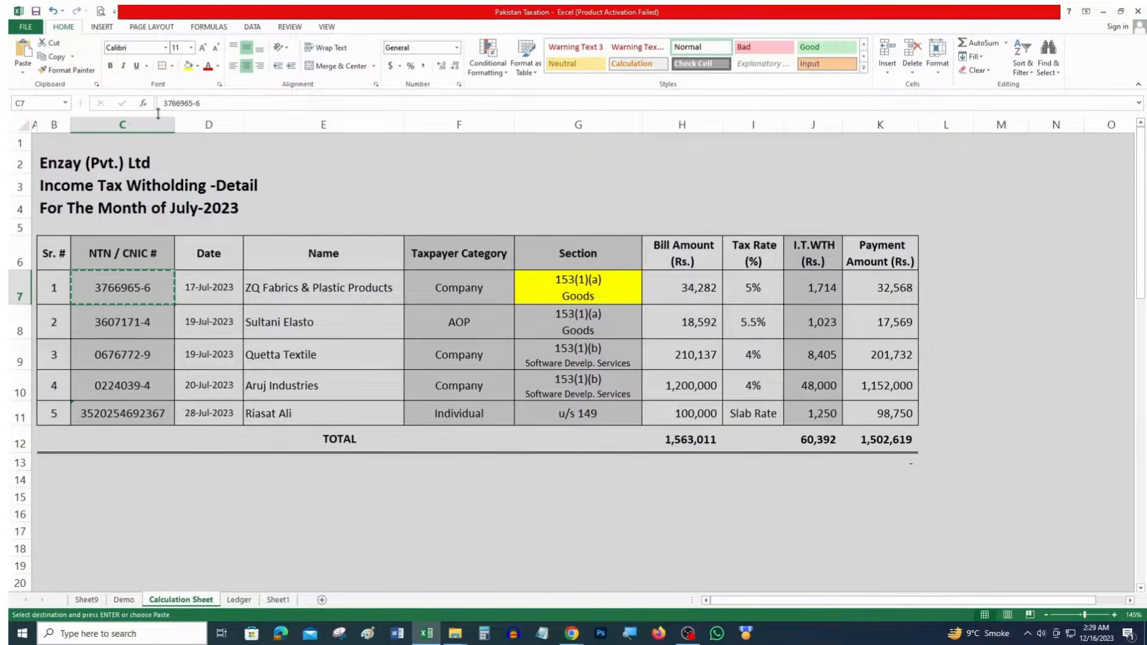
# Mark cell C7 yellow and paste 34,282 from H7 as the taxable amount
pyautogui.click(188, 65)
pyautogui.click(690, 302)
pyautogui.hotkey('ctrl', 'c')
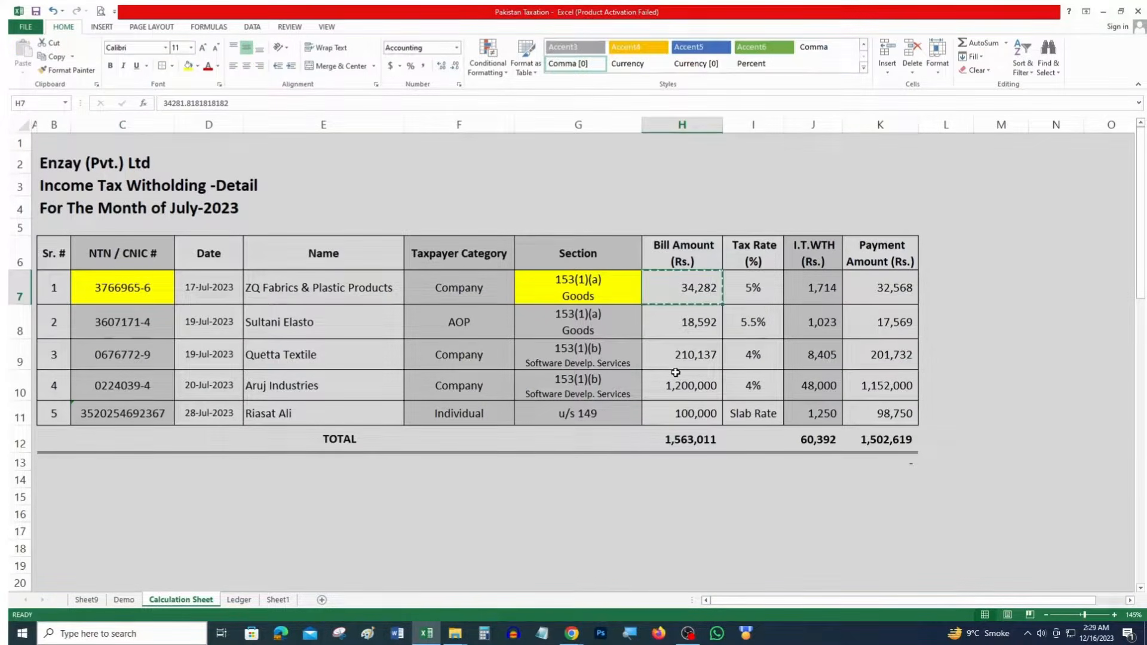
pyautogui.hotkey('alt', 'Tab')
pyautogui.click(414, 528)
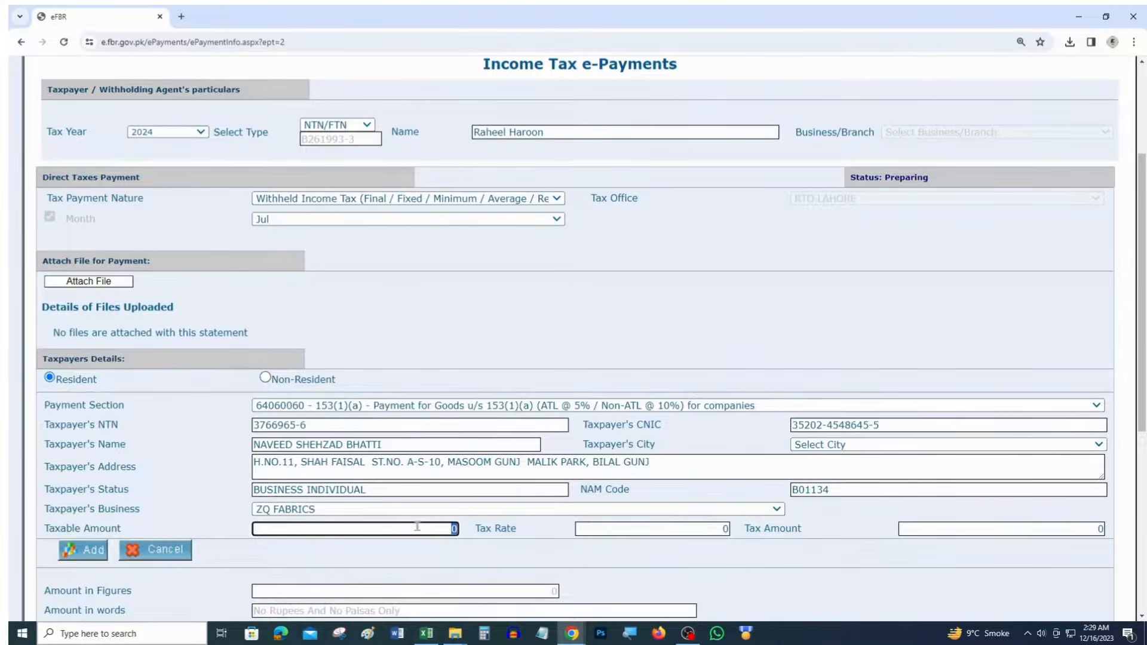
pyautogui.hotkey('ctrl', 'v')
pyautogui.press('Tab')
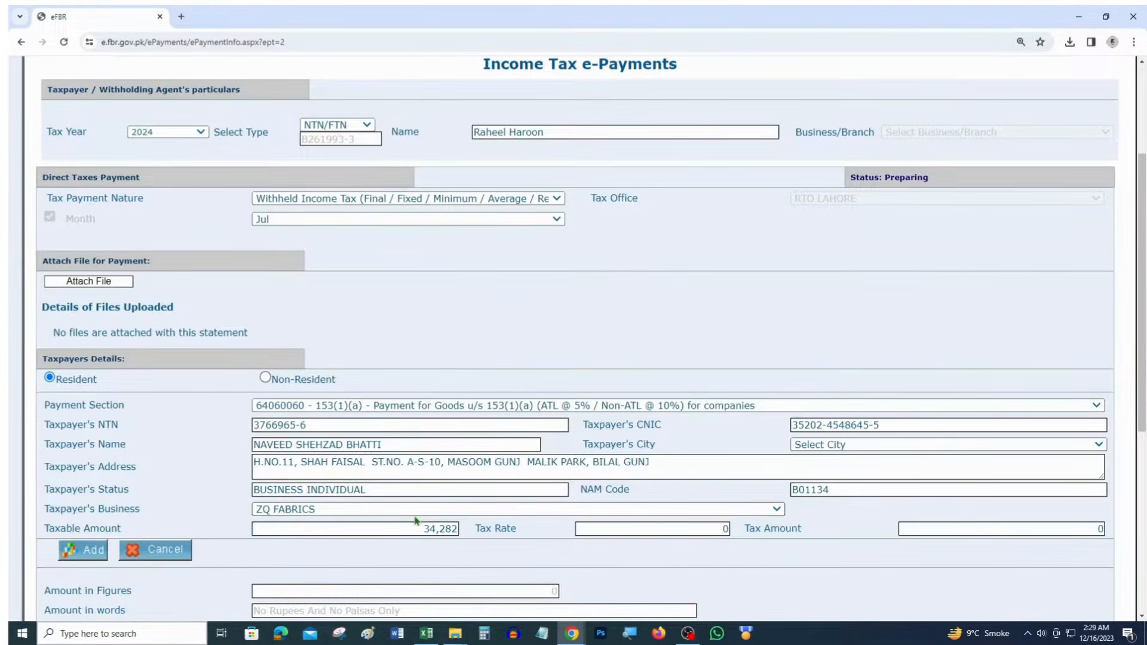
# Enter a 5% tax rate giving 1,714 tax, then mark H7:J7 yellow in Excel
pyautogui.hotkey('alt', 'Tab')
pyautogui.click(747, 291)
pyautogui.hotkey('alt', 'Tab')
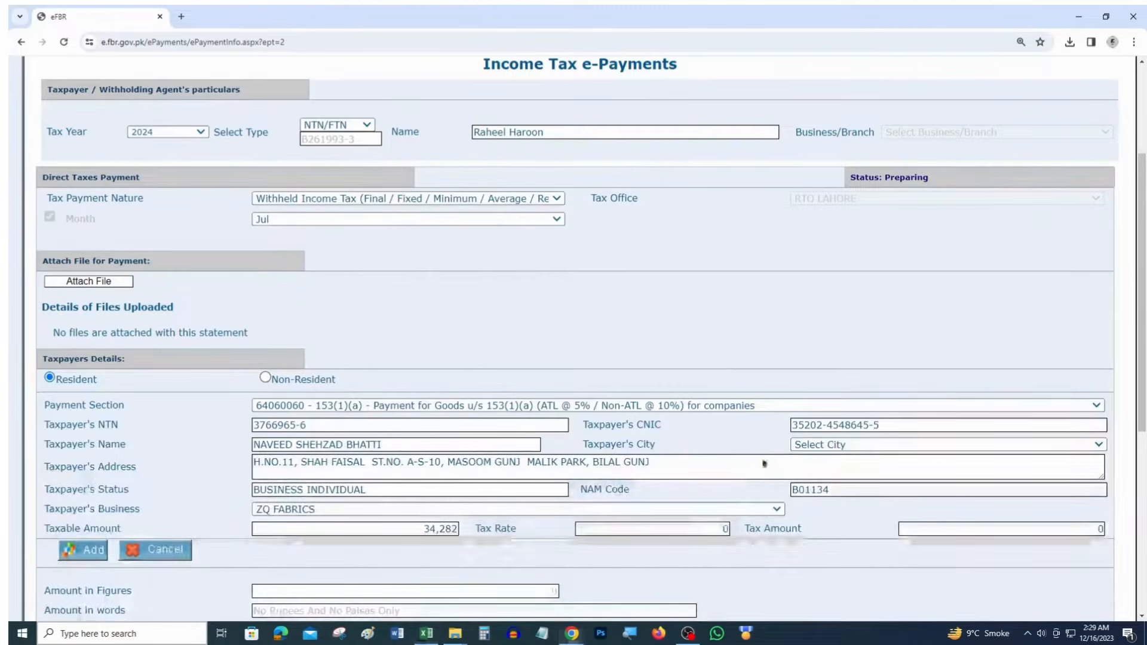
pyautogui.click(681, 529)
pyautogui.hotkey('ctrl', 'v')
pyautogui.press('Tab')
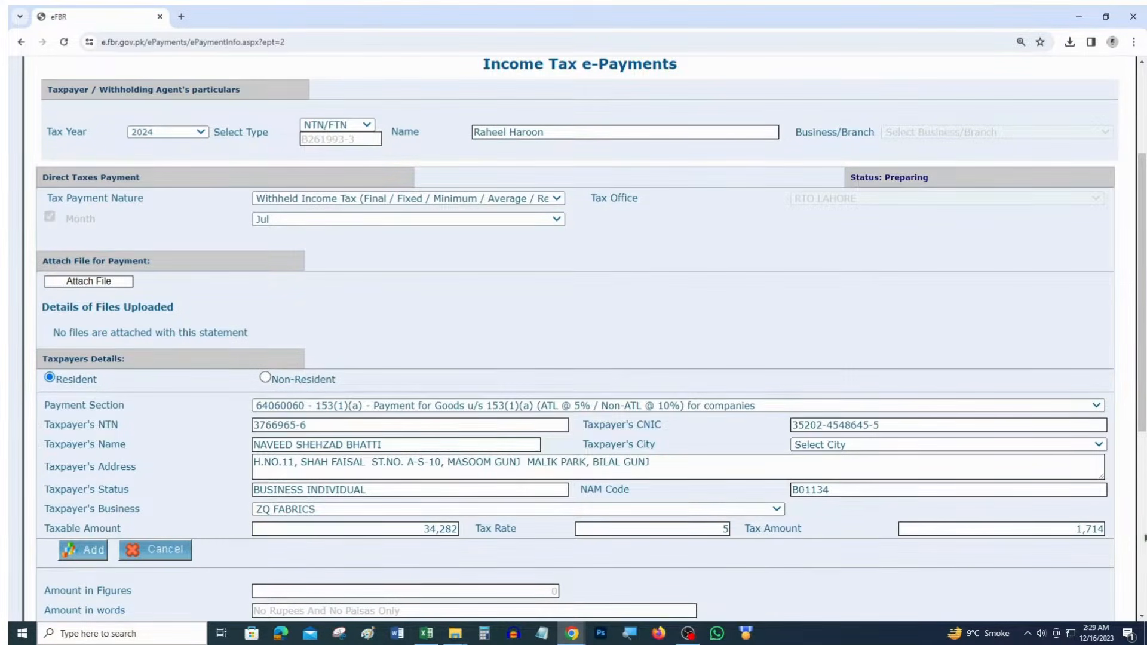
pyautogui.hotkey('alt', 'Tab')
pyautogui.moveTo(682, 287); pyautogui.dragTo(812, 290)
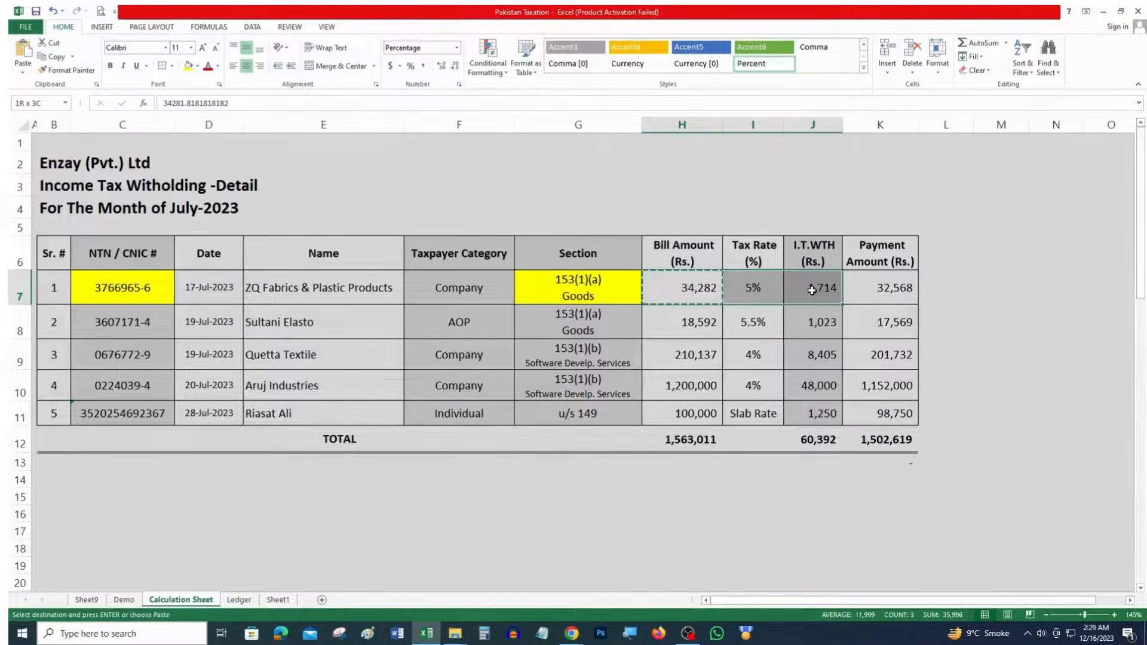
pyautogui.press('Return')
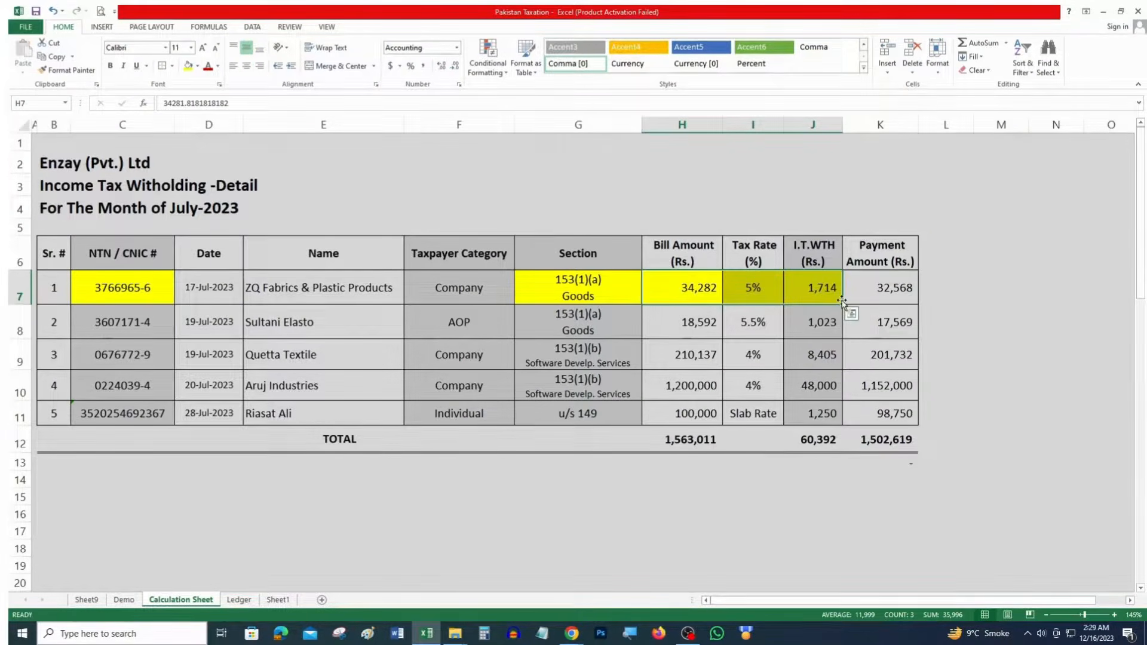
pyautogui.hotkey('alt', 'Tab')
# Try adding the first entry and dismiss the missing-city warning
pyautogui.click(96, 552)
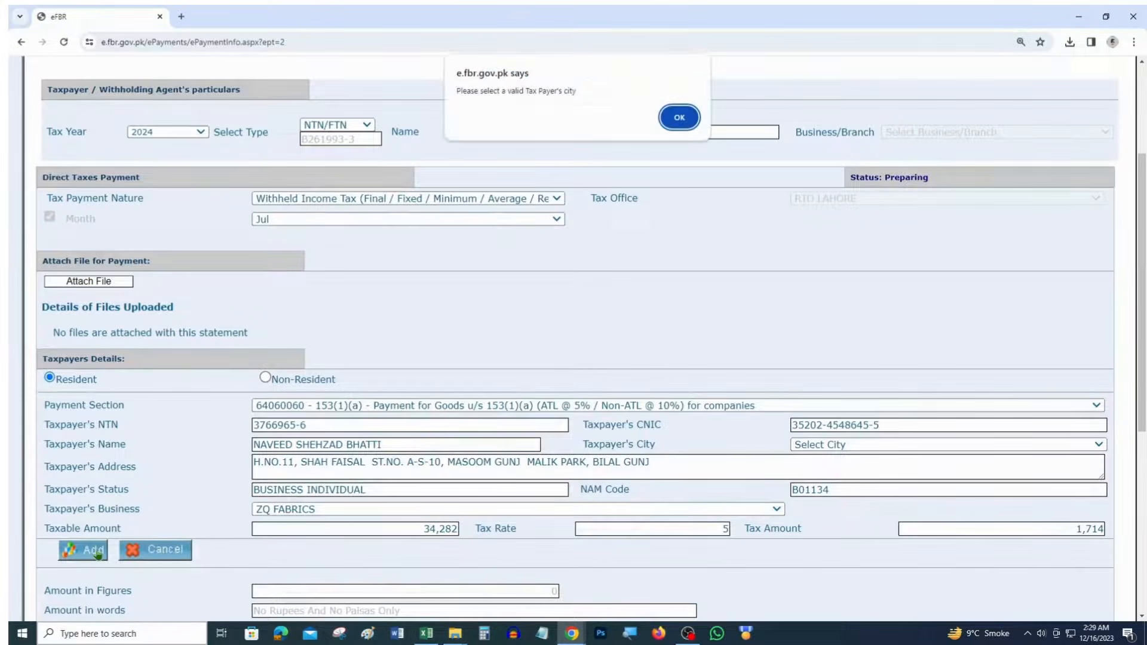
pyautogui.moveTo(457, 88); pyautogui.dragTo(575, 95)
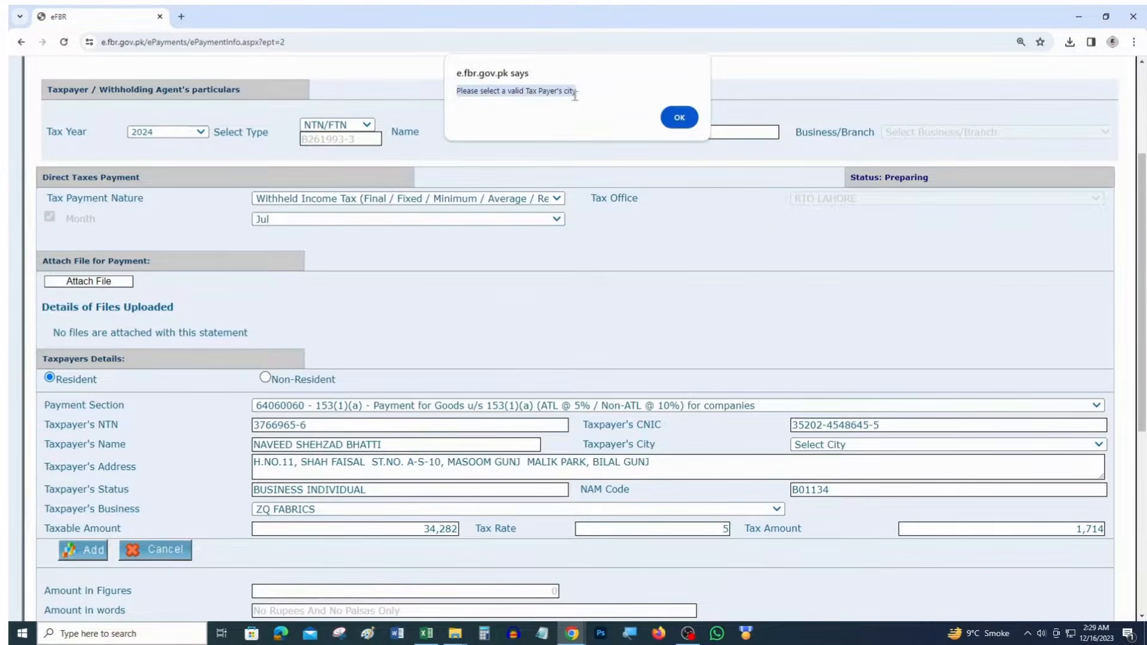
pyautogui.click(680, 117)
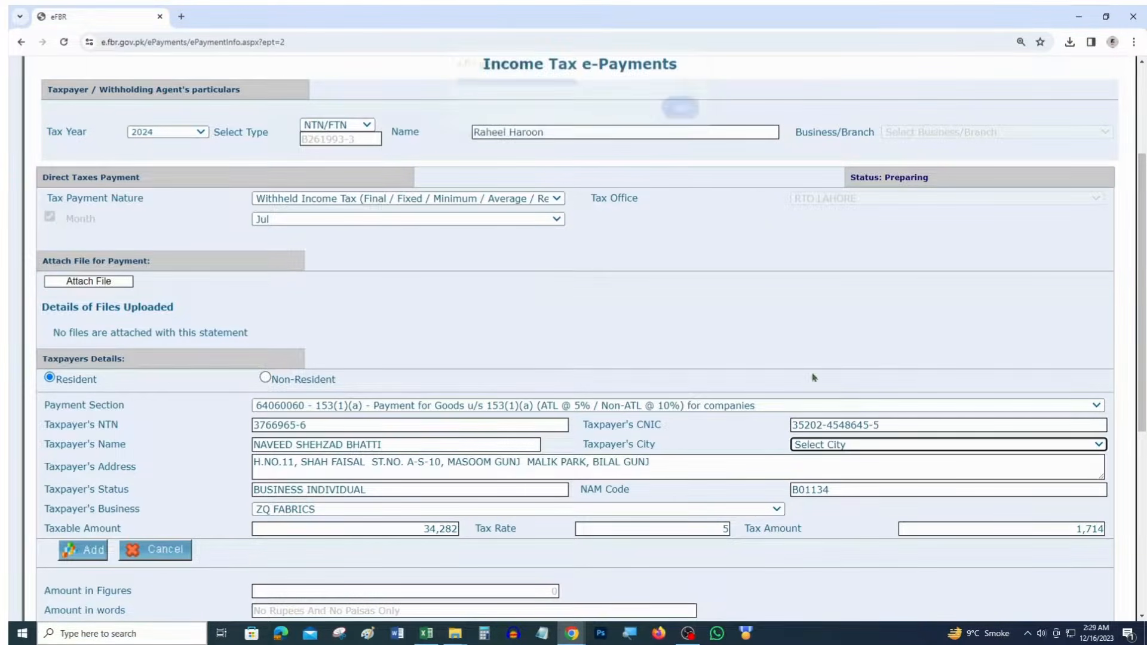
# Set the taxpayer's city to LAHORE and add the ZQ FABRICS entry to the challan
pyautogui.click(828, 446)
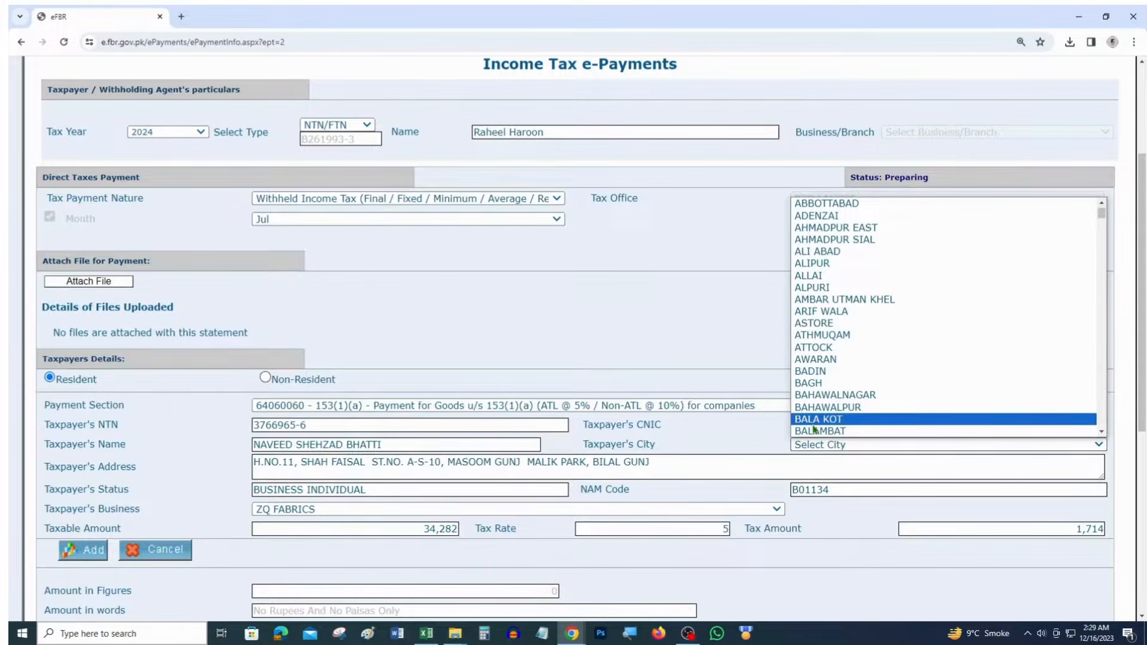
pyautogui.press('l')
pyautogui.press('Down')
pyautogui.press('Down')
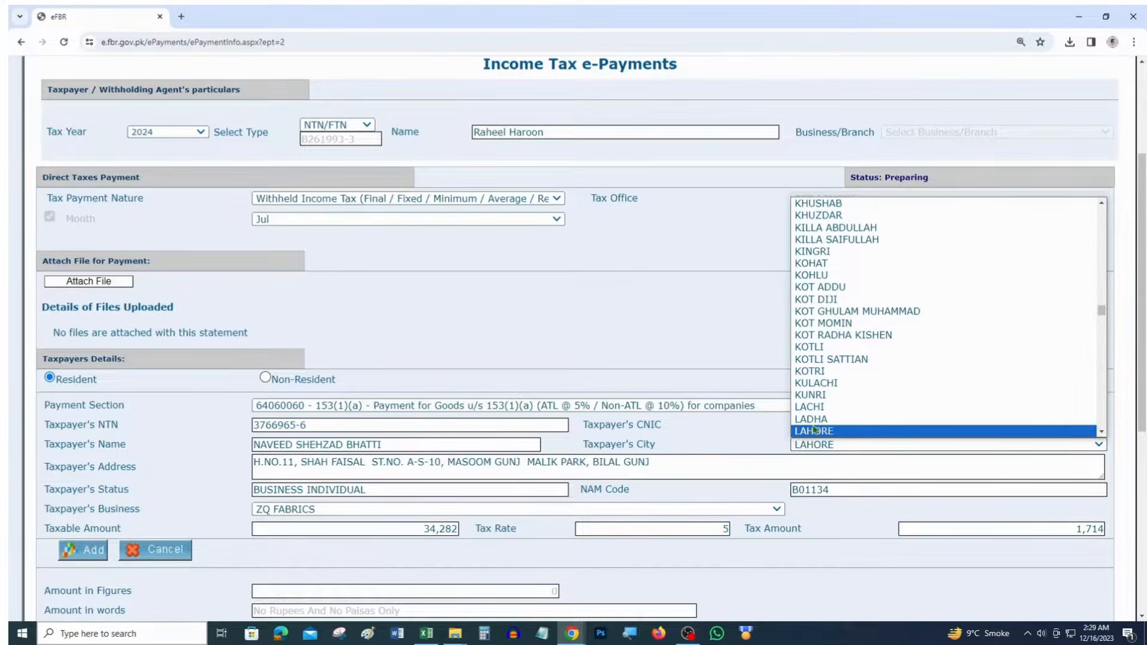
pyautogui.click(821, 431)
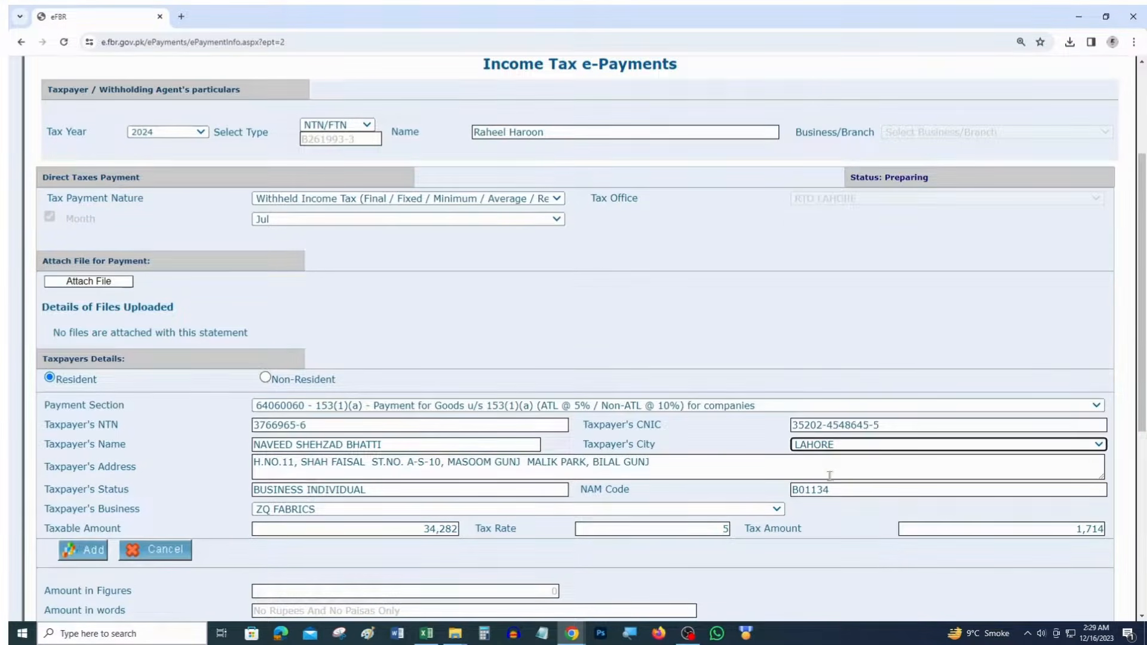
pyautogui.click(97, 555)
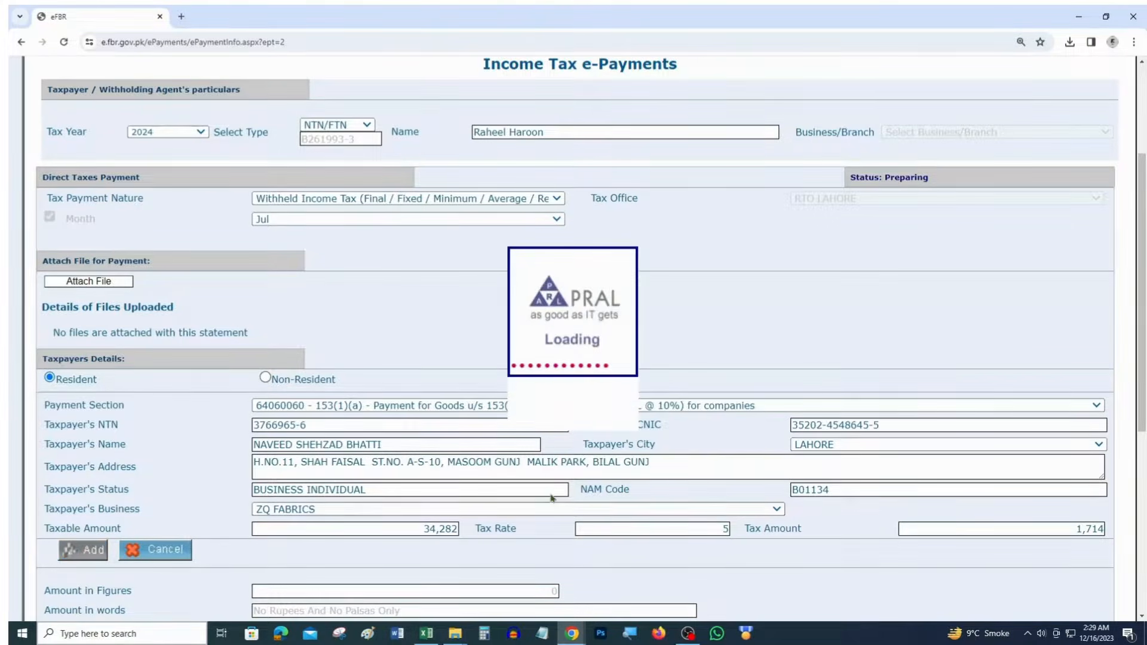
pyautogui.scroll(-4, 530, 458)
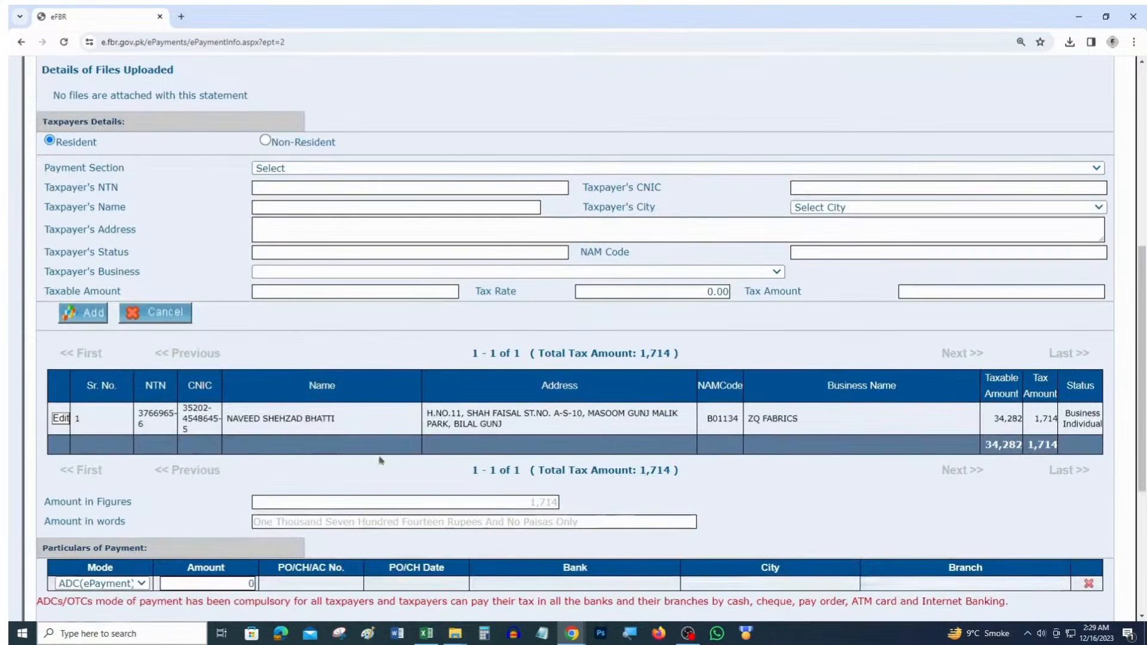
pyautogui.click(62, 418)
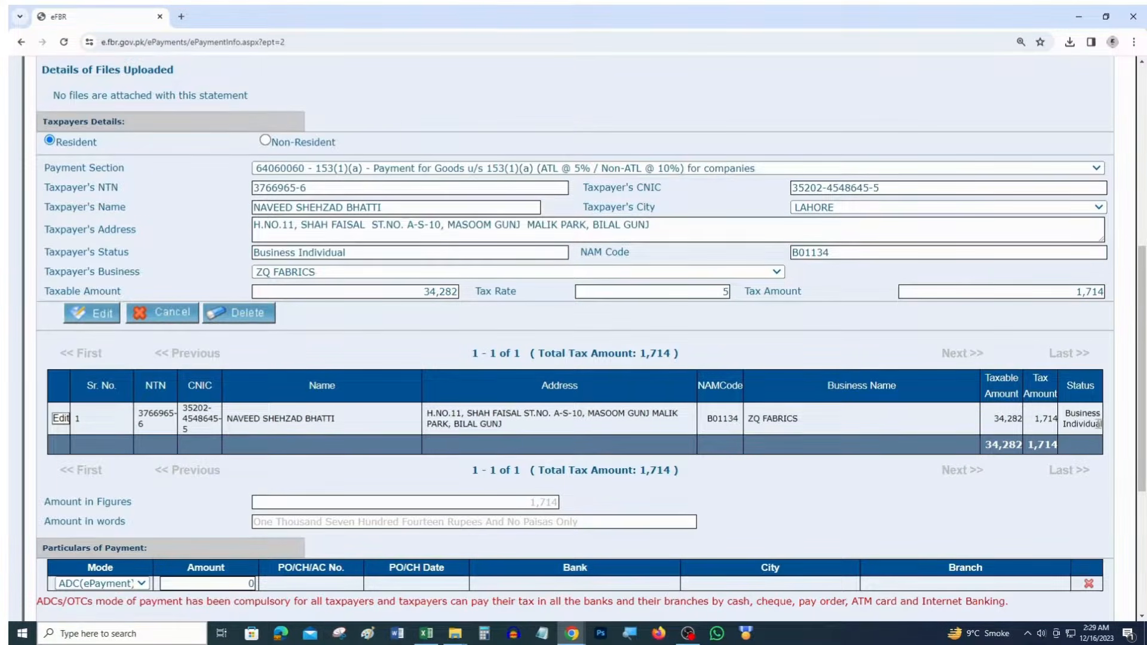
pyautogui.moveTo(1039, 419); pyautogui.dragTo(1039, 429)
pyautogui.click(689, 317)
pyautogui.moveTo(704, 290); pyautogui.dragTo(756, 296)
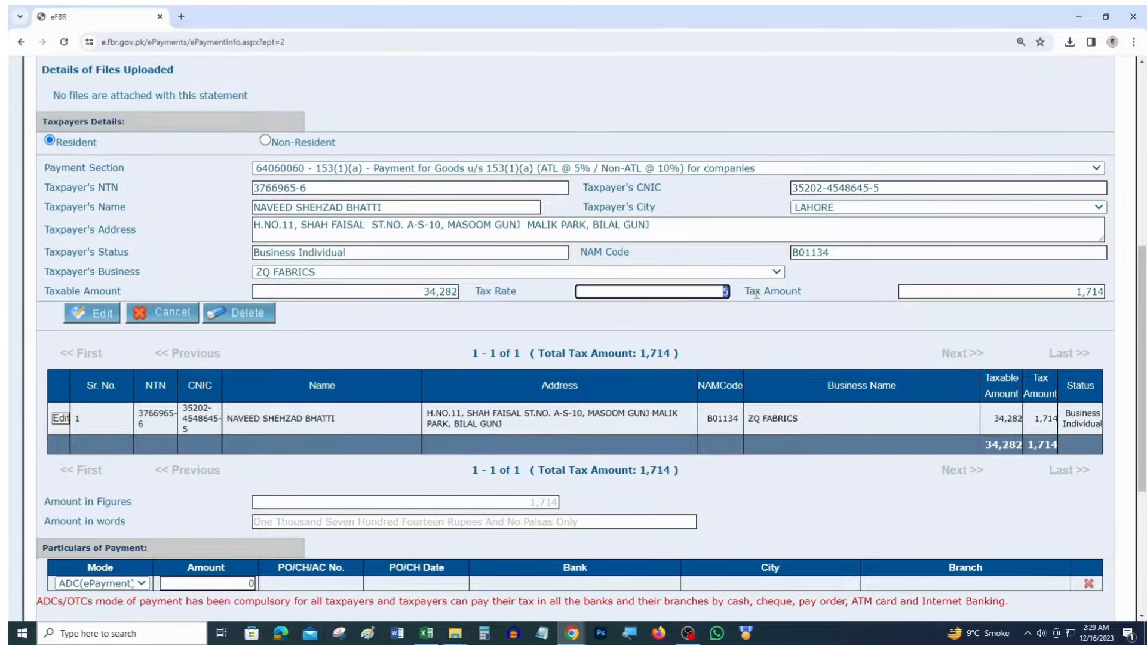
pyautogui.write('6')
pyautogui.click(757, 294)
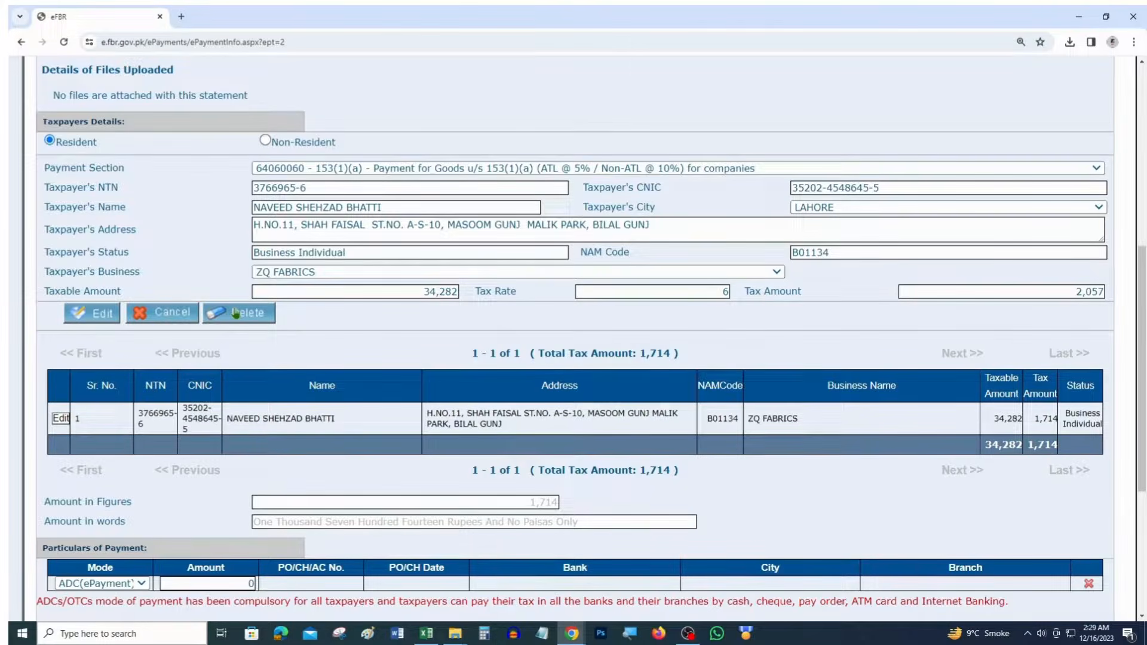
pyautogui.click(96, 317)
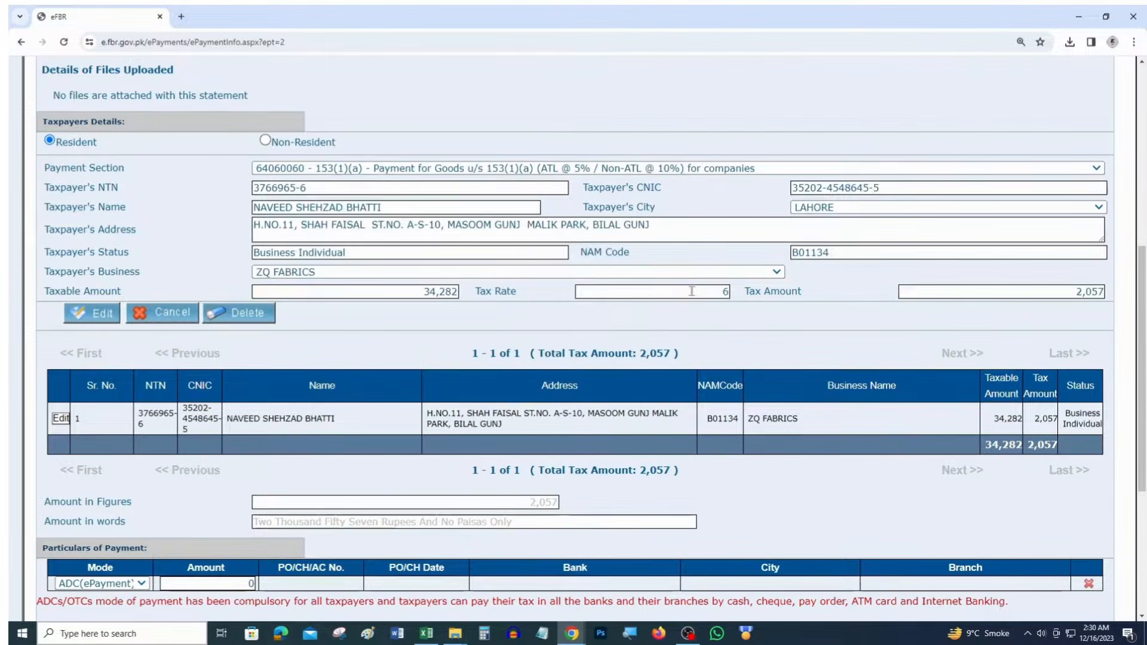
pyautogui.moveTo(696, 293); pyautogui.dragTo(752, 289)
pyautogui.write('5')
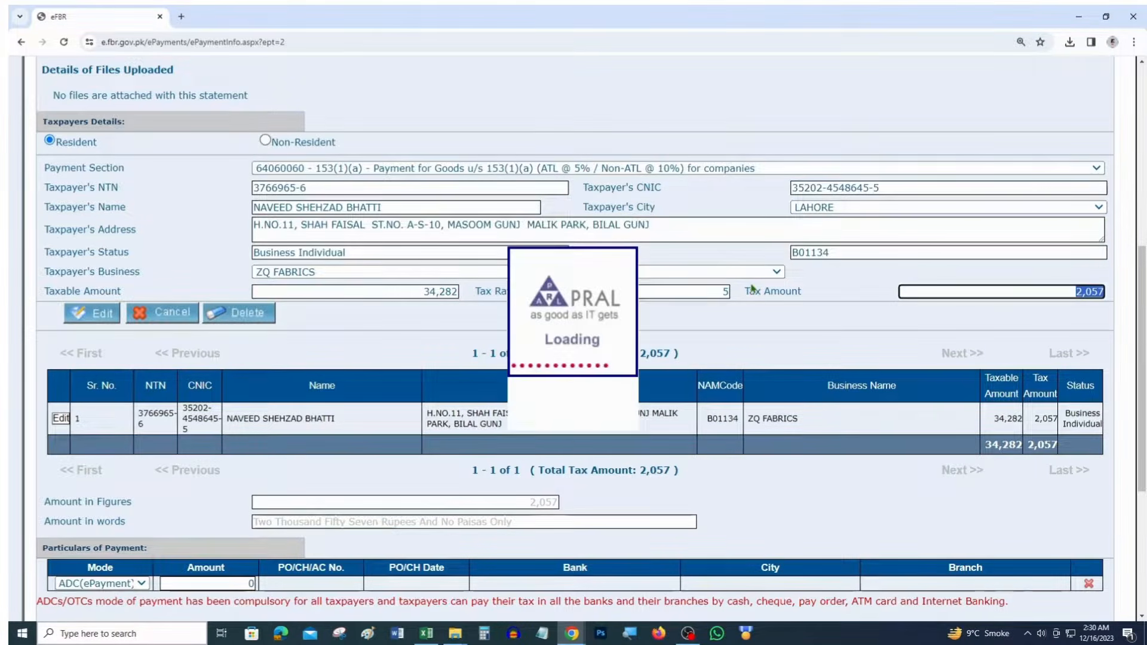
pyautogui.click(102, 319)
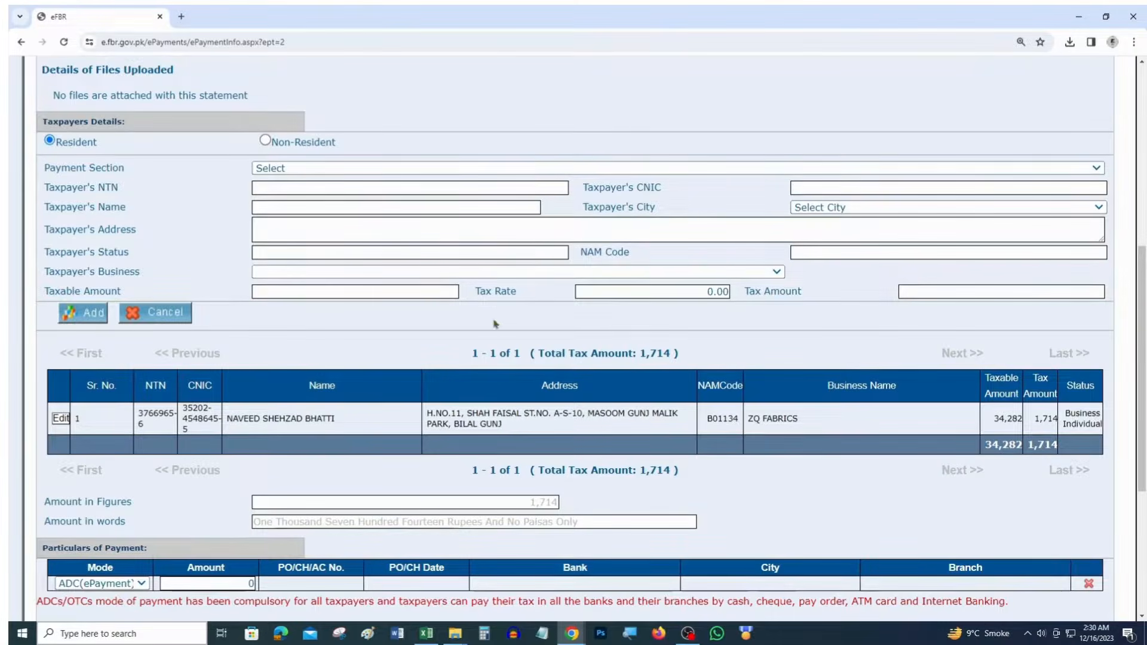
# Check row 8's section 153(1)(a) Goods and 5.5% rate in the Excel sheet
pyautogui.hotkey('alt', 'Tab')
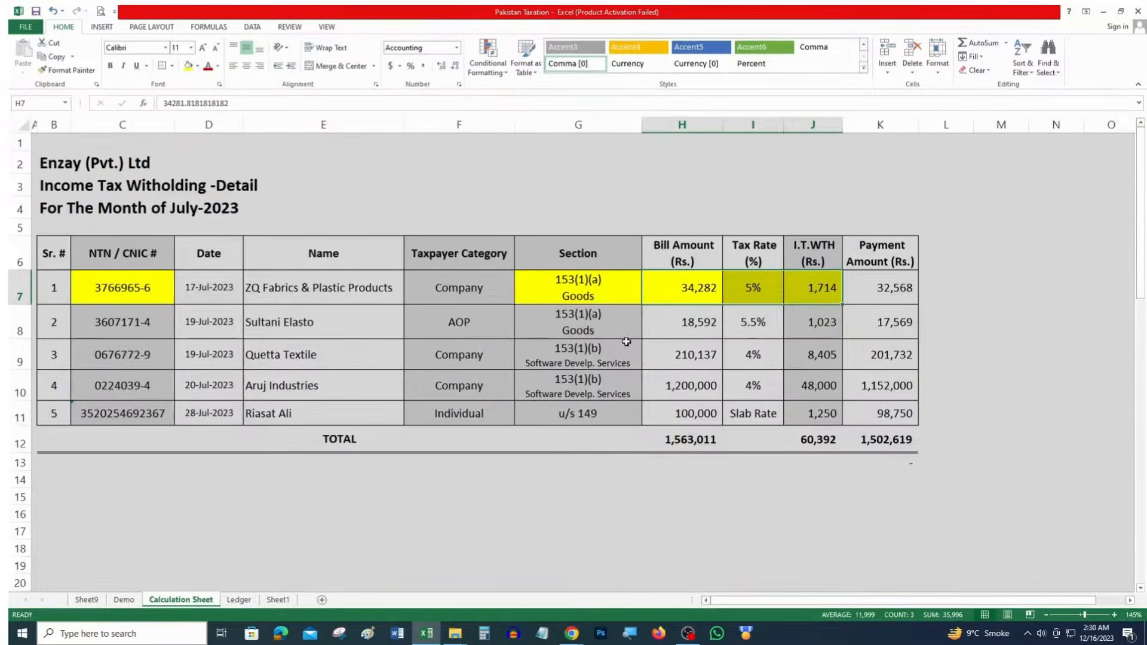
pyautogui.click(610, 324)
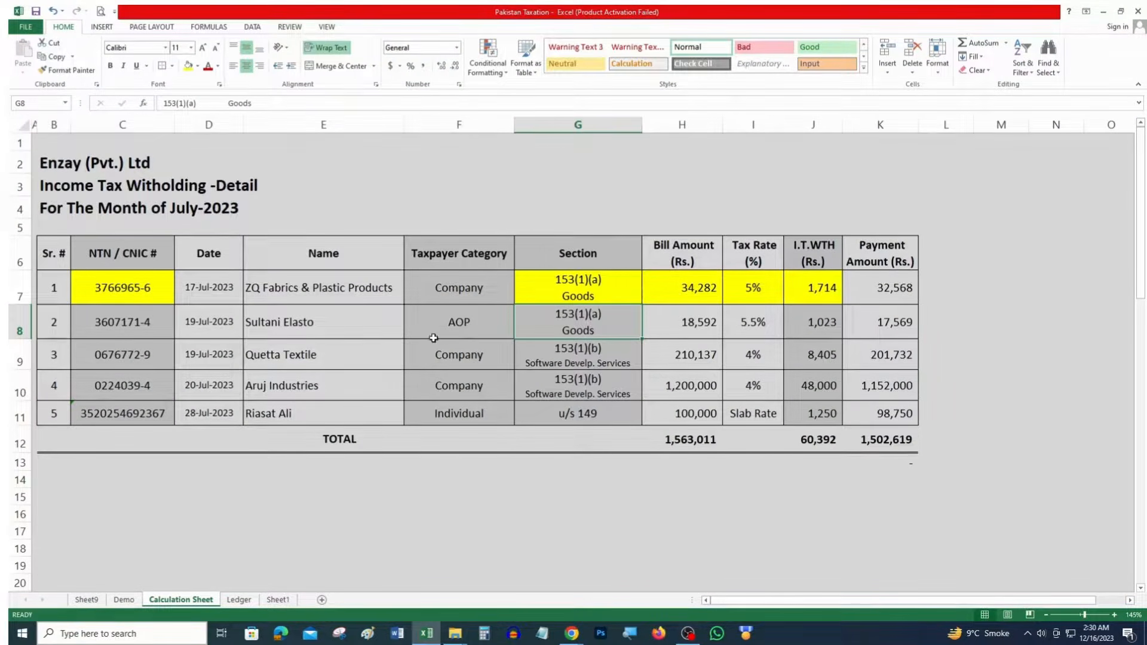
pyautogui.hotkey('alt', 'Tab')
pyautogui.hotkey('alt', 'Tab')
pyautogui.click(756, 323)
pyautogui.hotkey('alt', 'Tab')
# Choose payment section 64060083 for non-company 153(1)(a) goods at 5.5%
pyautogui.click(331, 168)
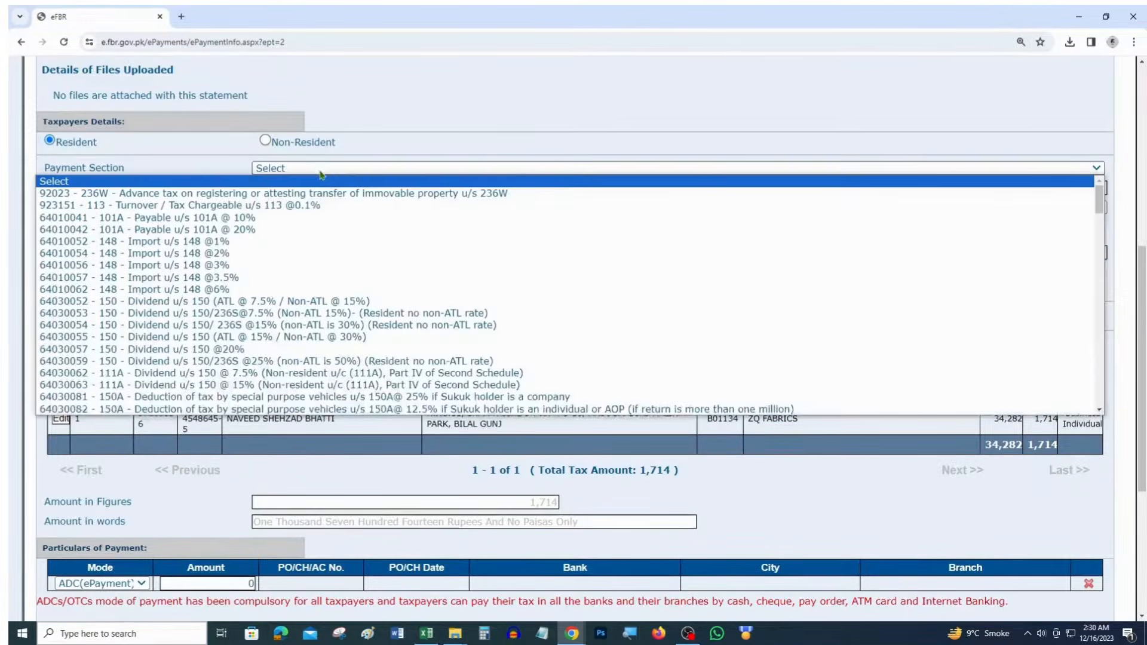
pyautogui.scroll(-10, 358, 235)
pyautogui.scroll(-8, 357, 235)
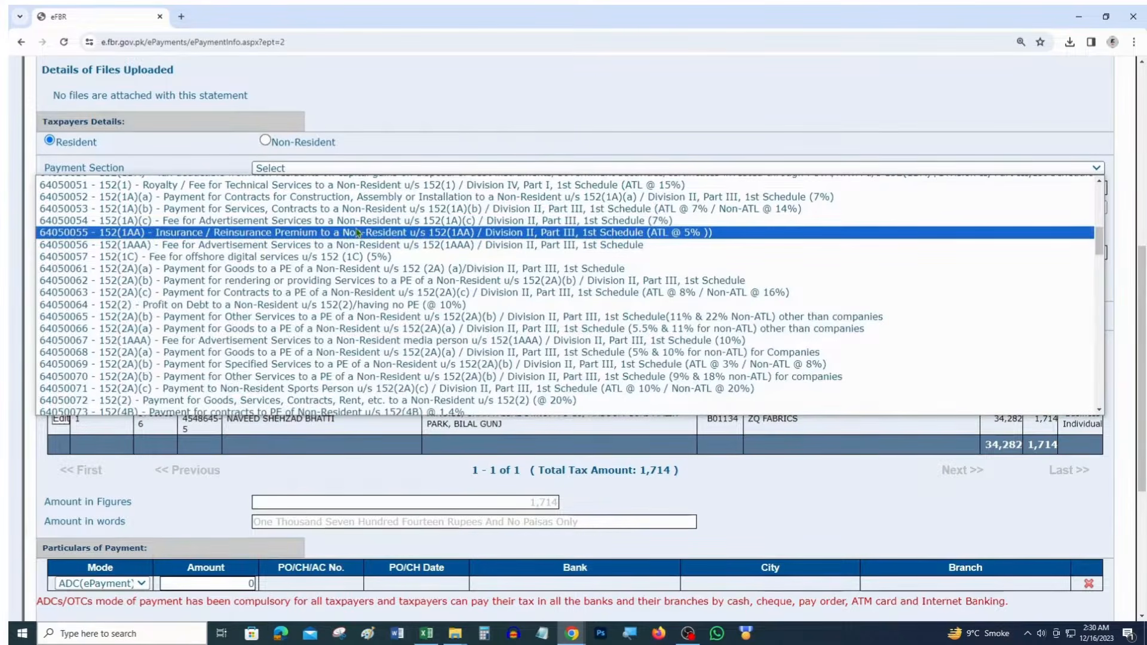
pyautogui.scroll(-3, 357, 233)
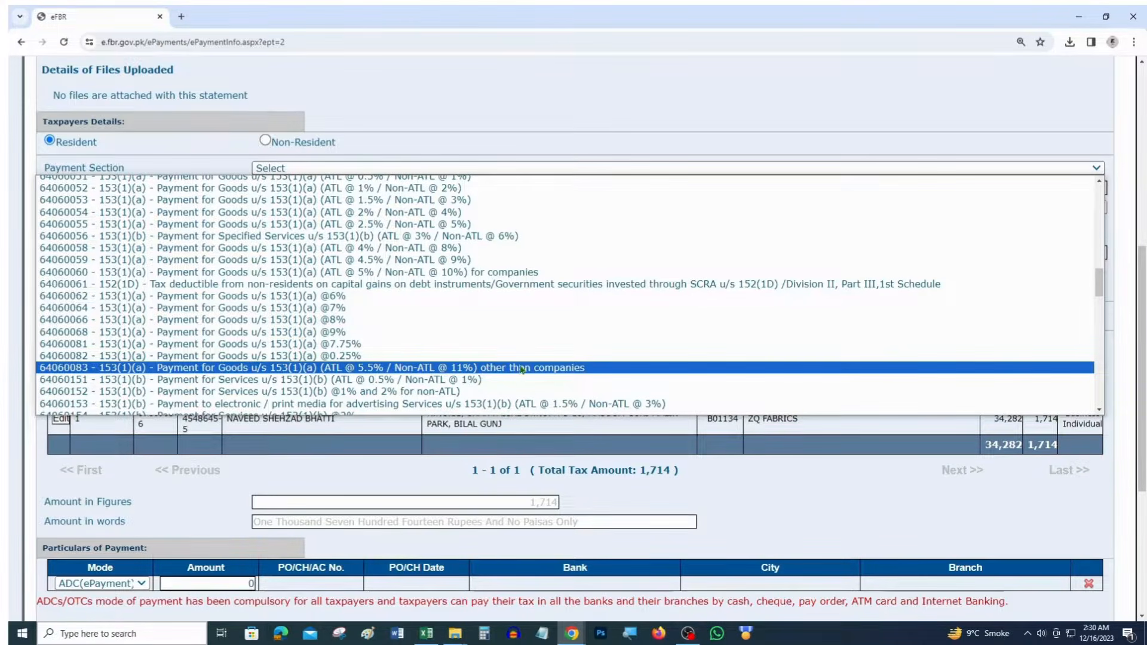
pyautogui.click(405, 367)
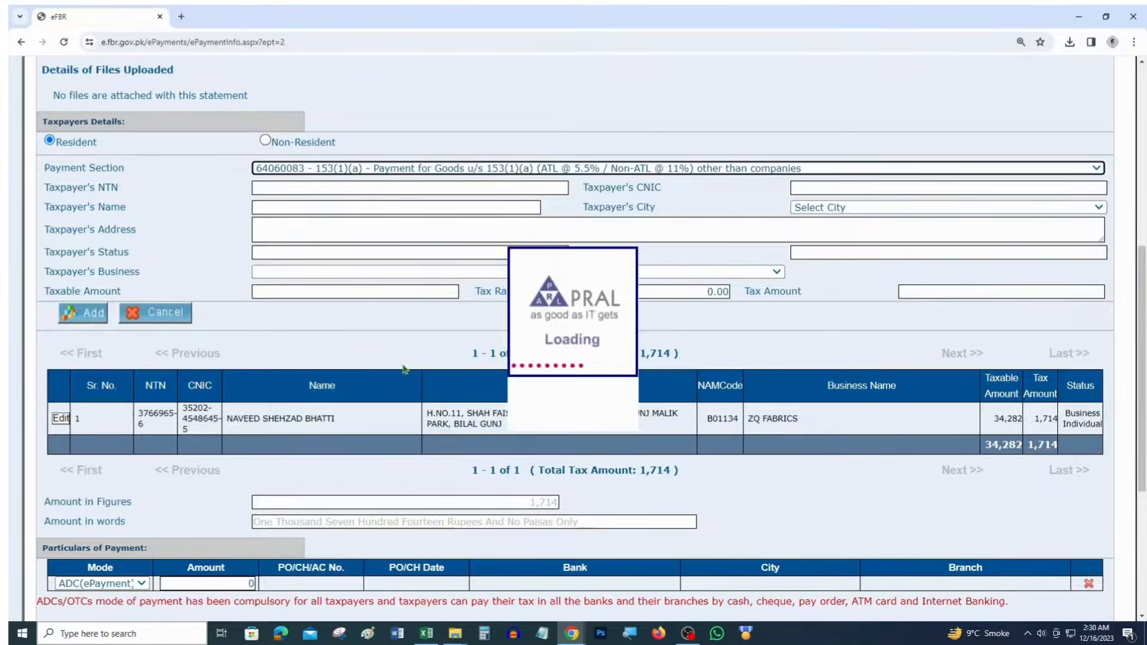
# Paste the second taxpayer's NTN into Taxpayer's NTN so the details load
pyautogui.hotkey('alt', 'Tab')
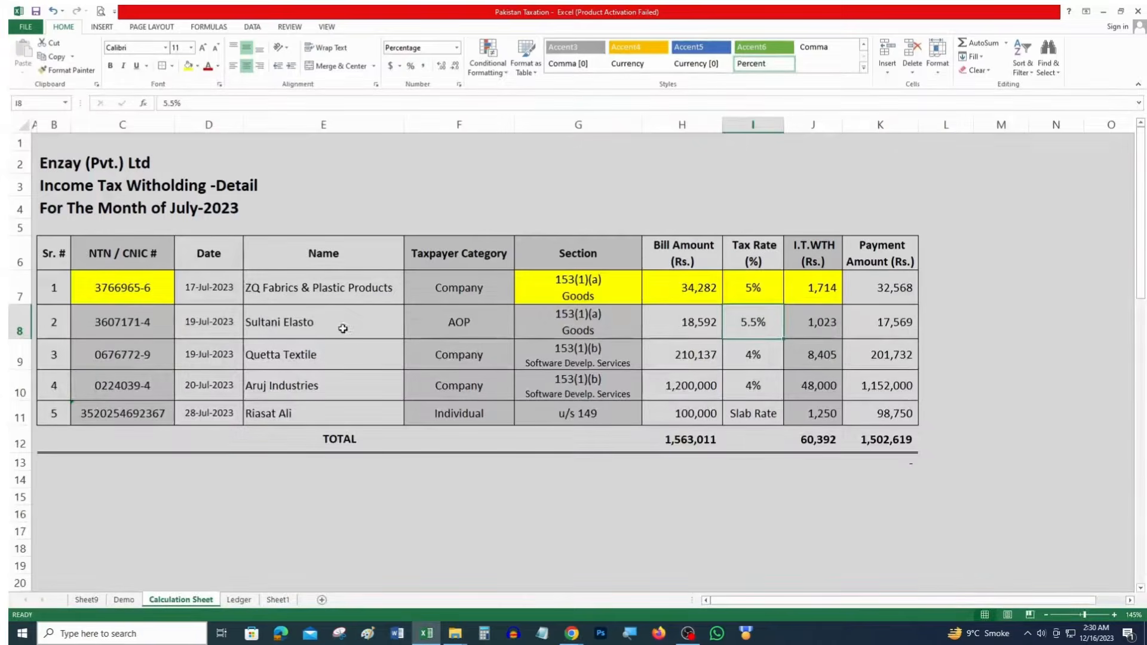
pyautogui.hotkey('alt', 'Tab')
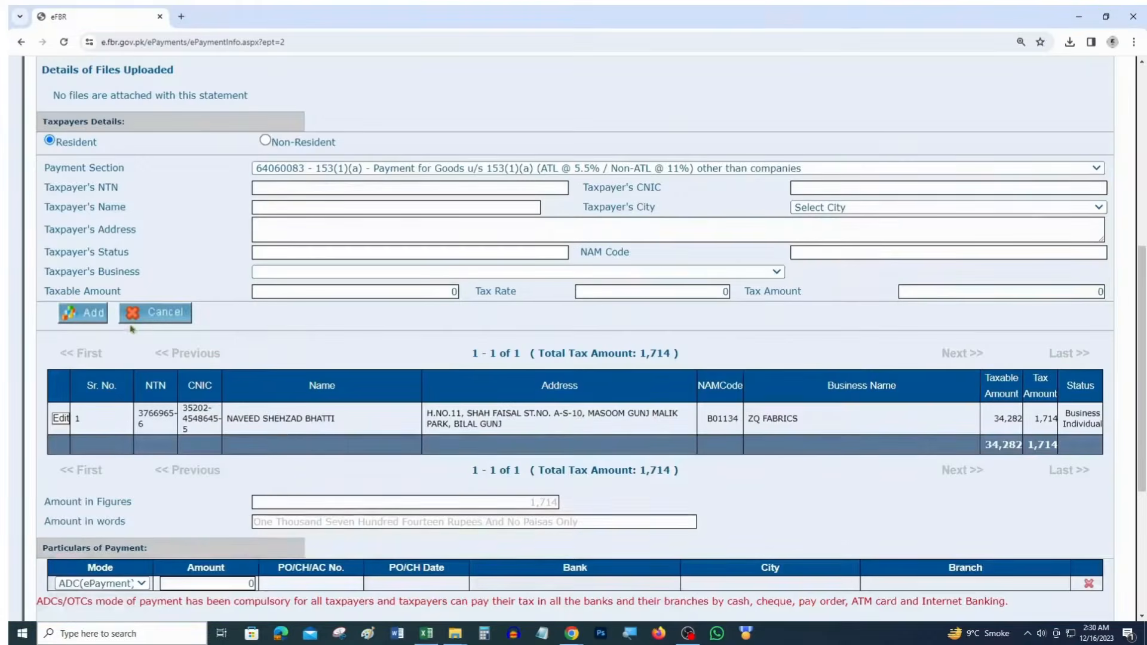
pyautogui.click(282, 189)
pyautogui.press('Tab')
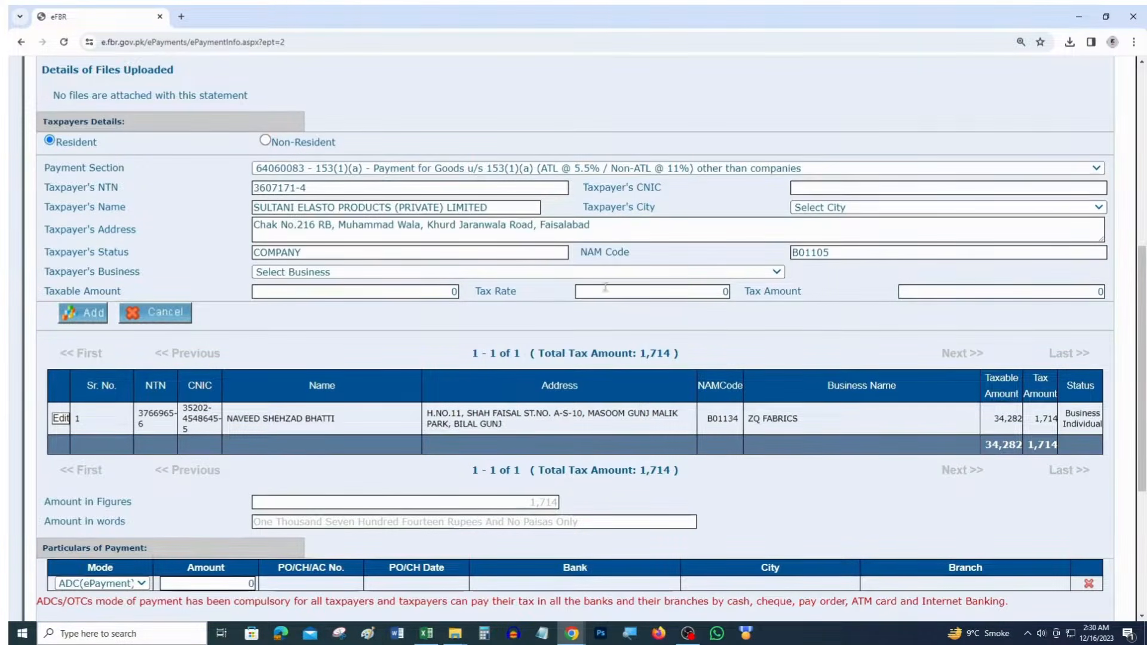
# Set the city to FAISALABAD and the business to SULTANI ELASTO PRODUCTS (PVT) LTD
pyautogui.click(834, 209)
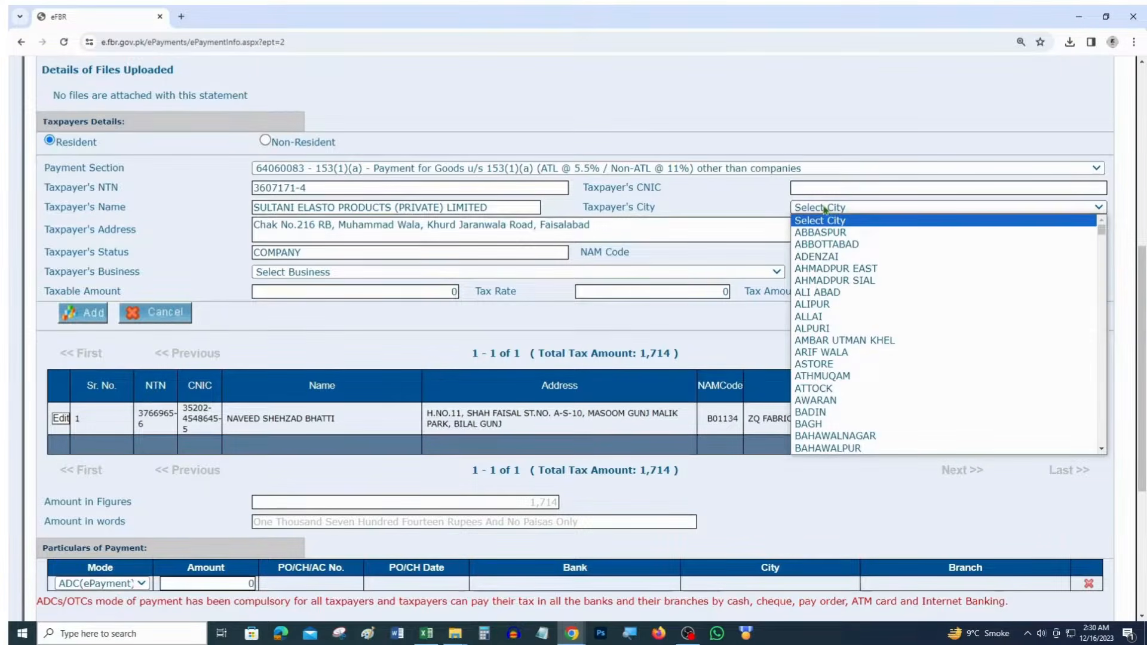
pyautogui.write('fa')
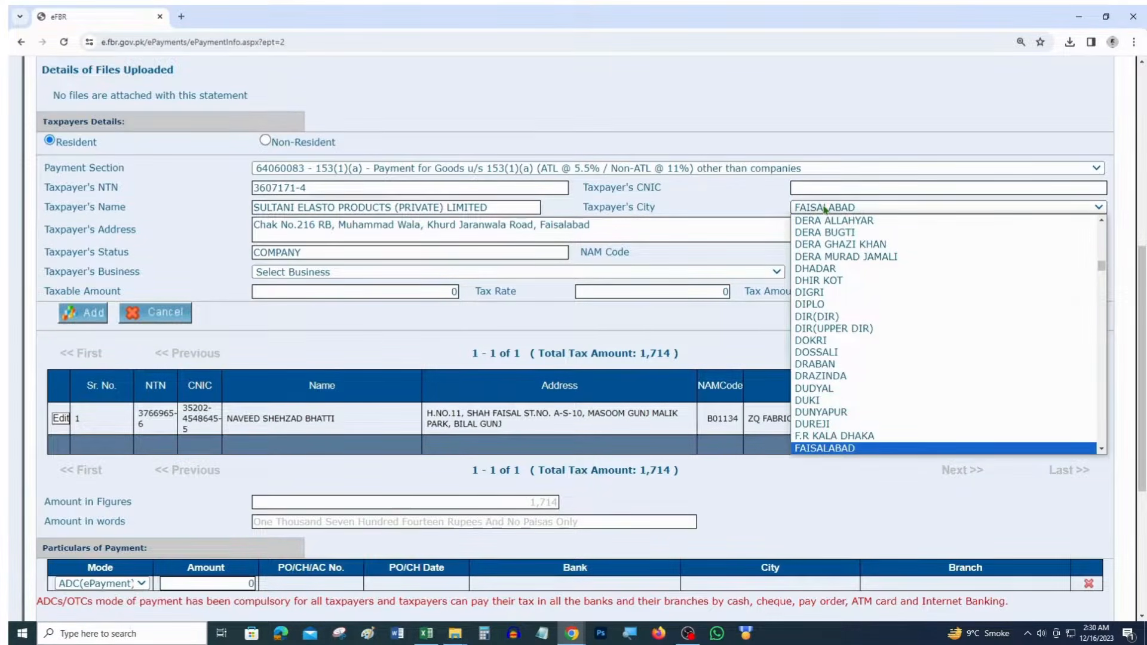
pyautogui.click(825, 208)
pyautogui.click(327, 273)
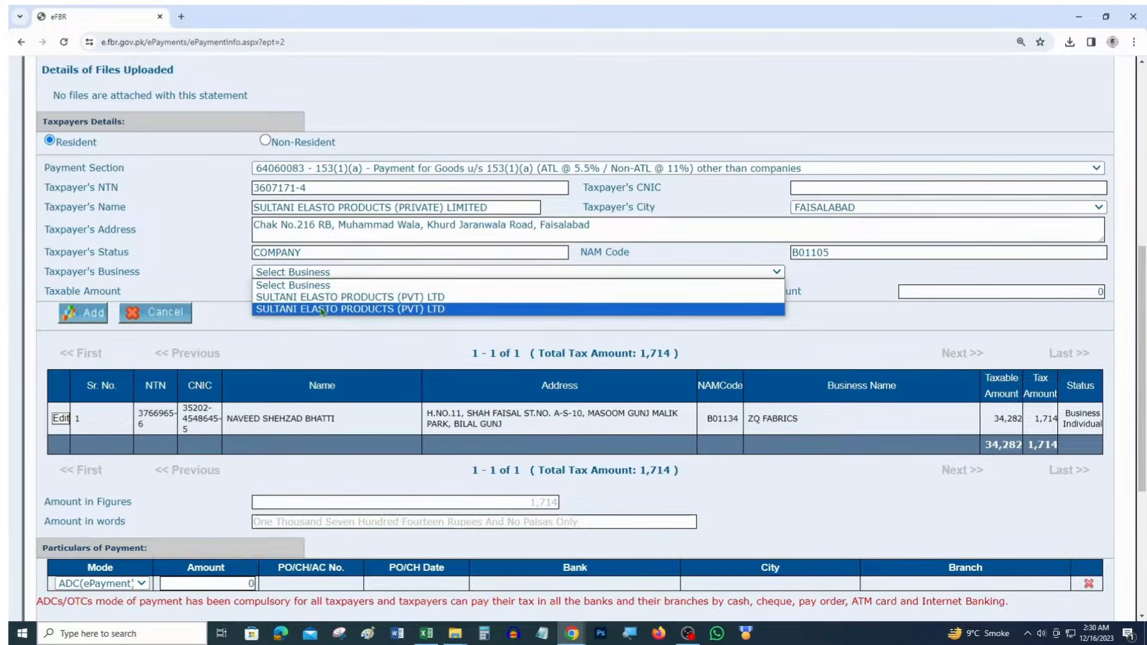
pyautogui.click(329, 297)
# Mark the Sultani Elasto NTN cell and section cell G8 yellow in Excel
pyautogui.hotkey('alt', 'Tab')
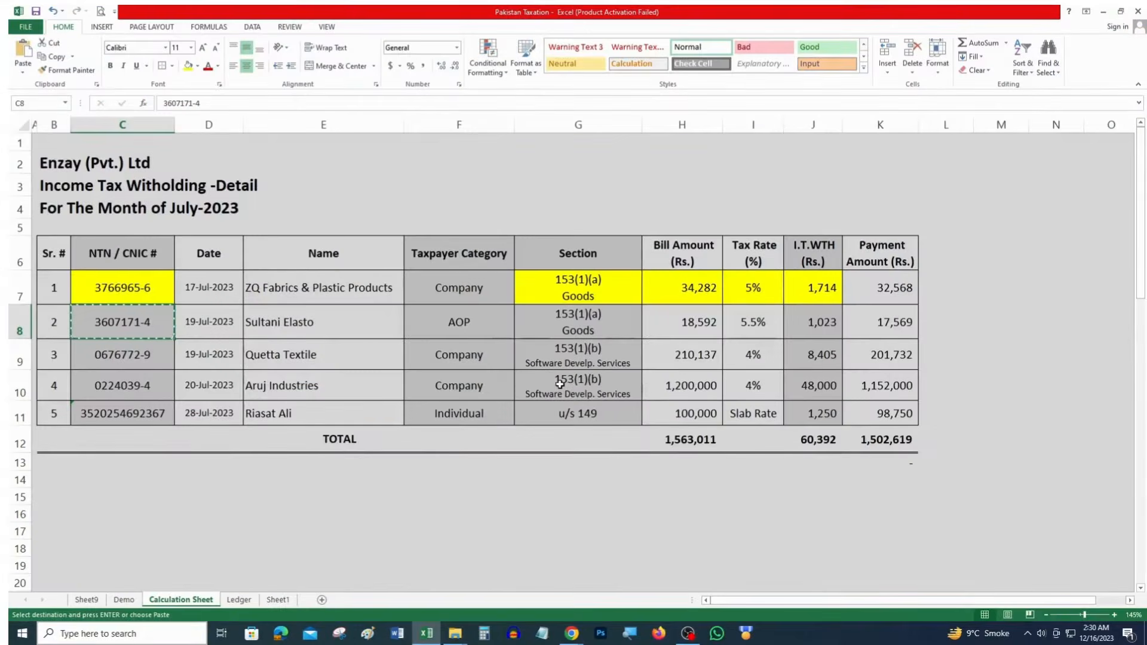
pyautogui.click(187, 66)
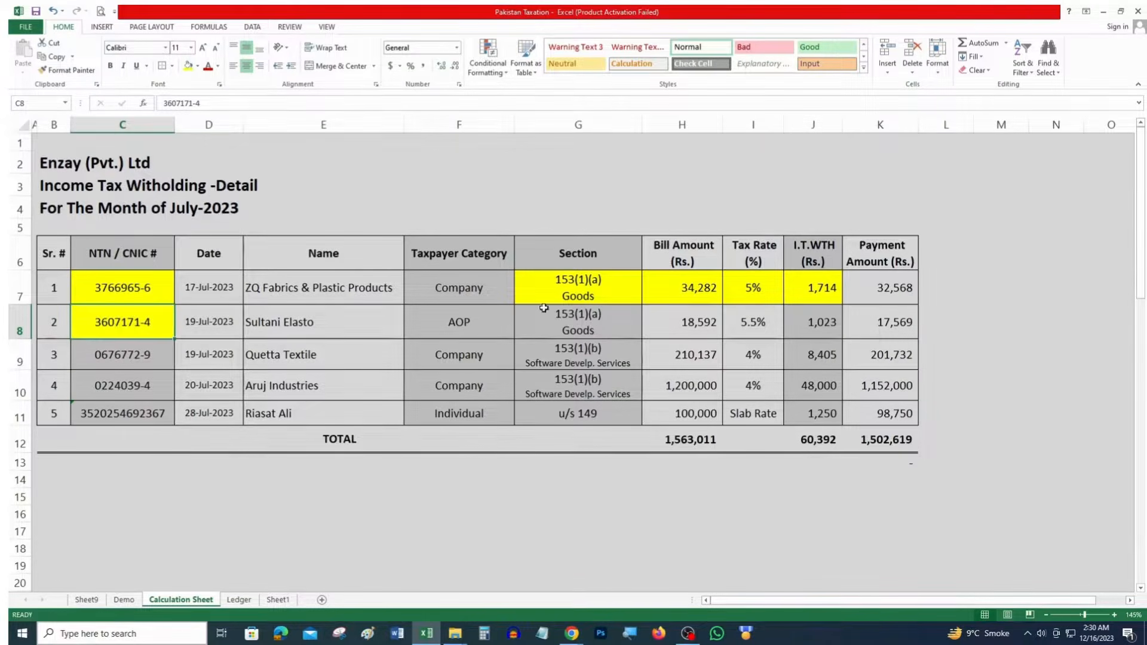
pyautogui.click(576, 323)
pyautogui.press('F4')
pyautogui.click(704, 321)
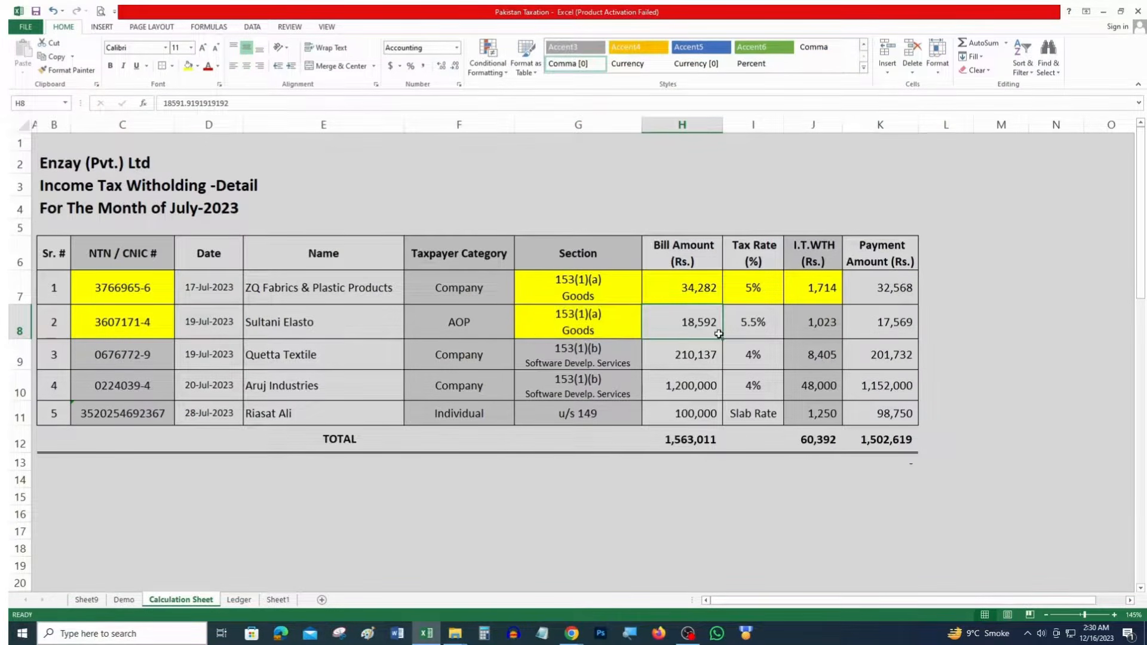
pyautogui.press('F4')
pyautogui.hotkey('alt', 'Tab')
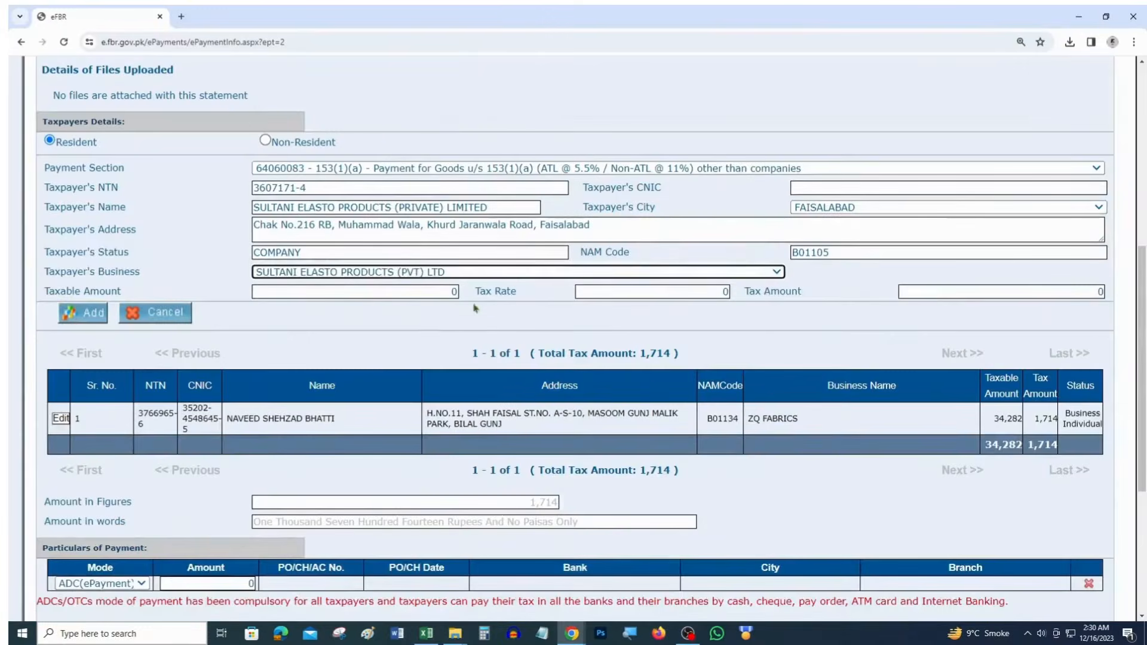
# Enter taxable amount 18592 at a 5.5 tax rate and add the entry to the challan
pyautogui.click(438, 290)
pyautogui.write('18592')
pyautogui.press('Tab')
pyautogui.hotkey('alt', 'Tab')
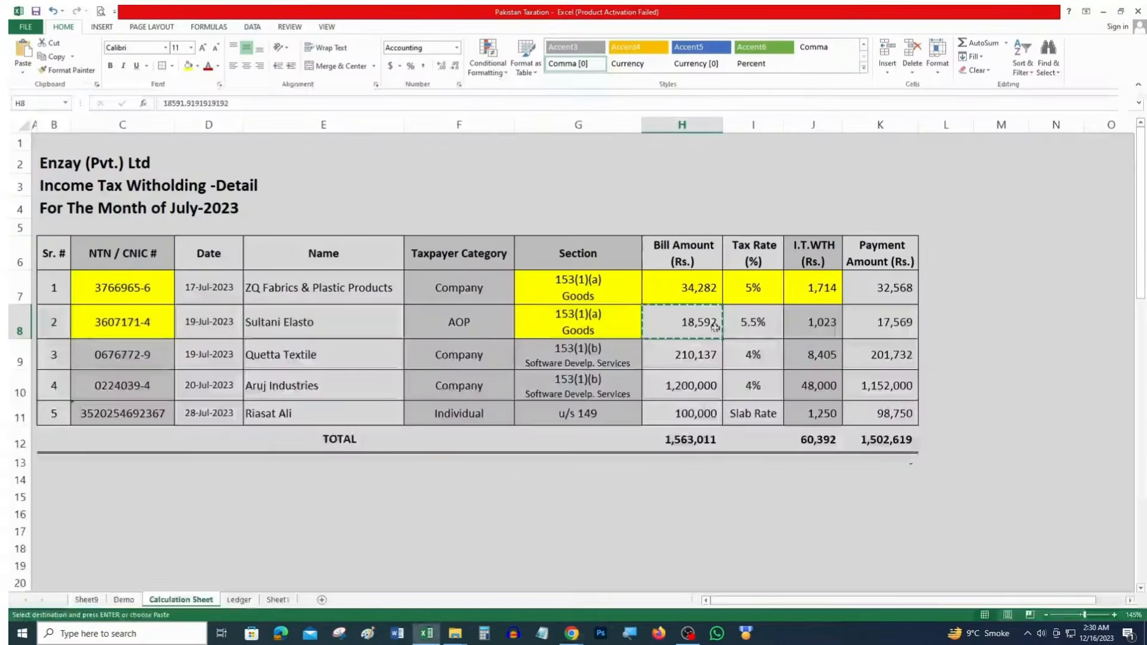
pyautogui.hotkey('alt', 'Tab')
pyautogui.click(681, 288)
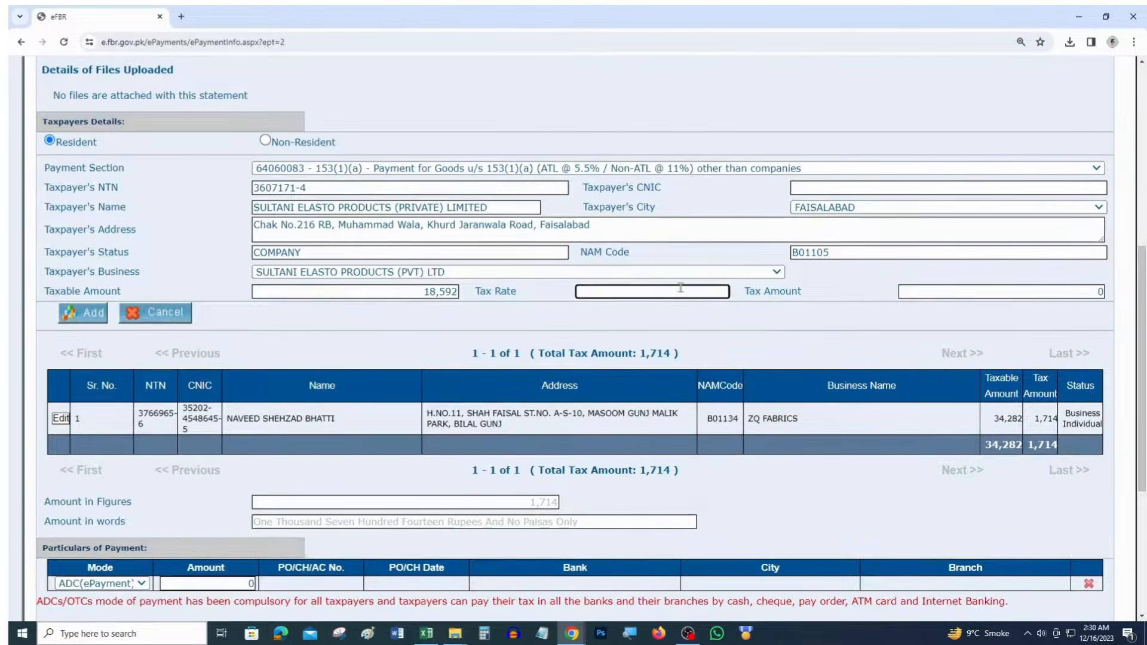
pyautogui.write('5.5')
pyautogui.press('Tab')
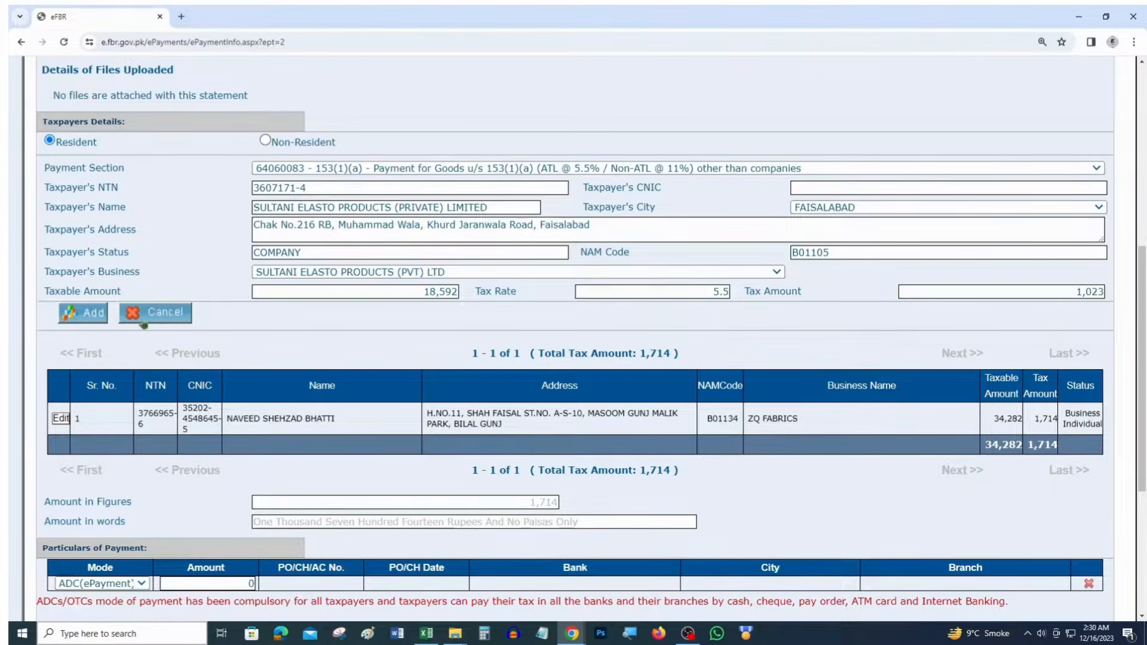
pyautogui.click(86, 316)
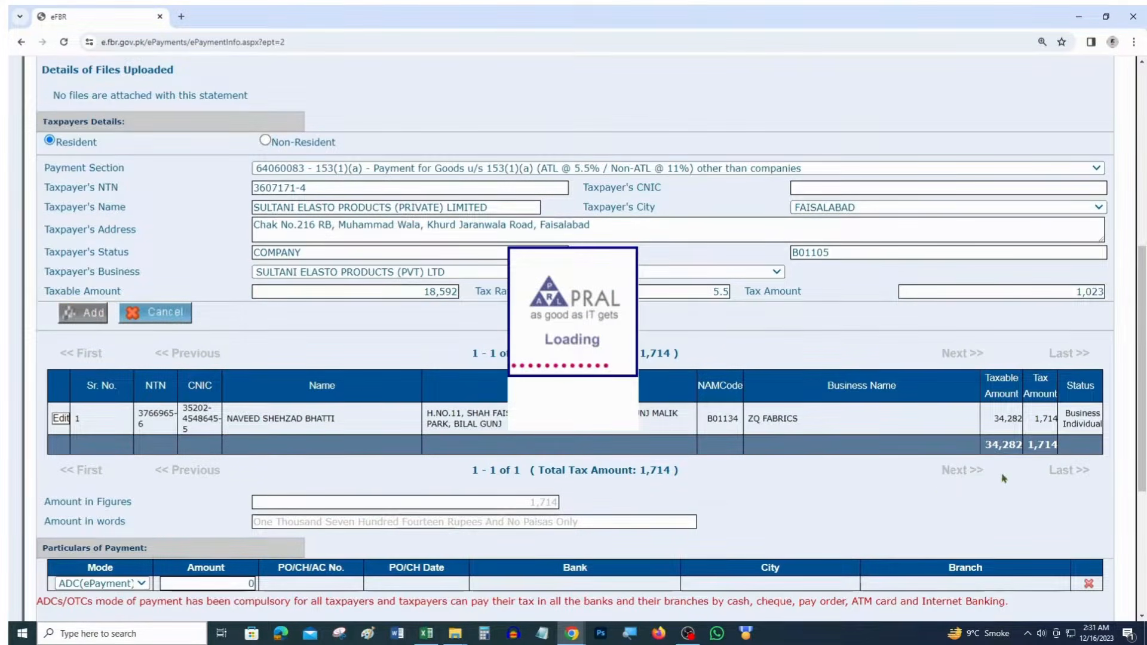
# Fill the row 8 amount, rate and tax cells H8:J8 yellow in Excel
pyautogui.hotkey('alt', 'Tab')
pyautogui.click(795, 323)
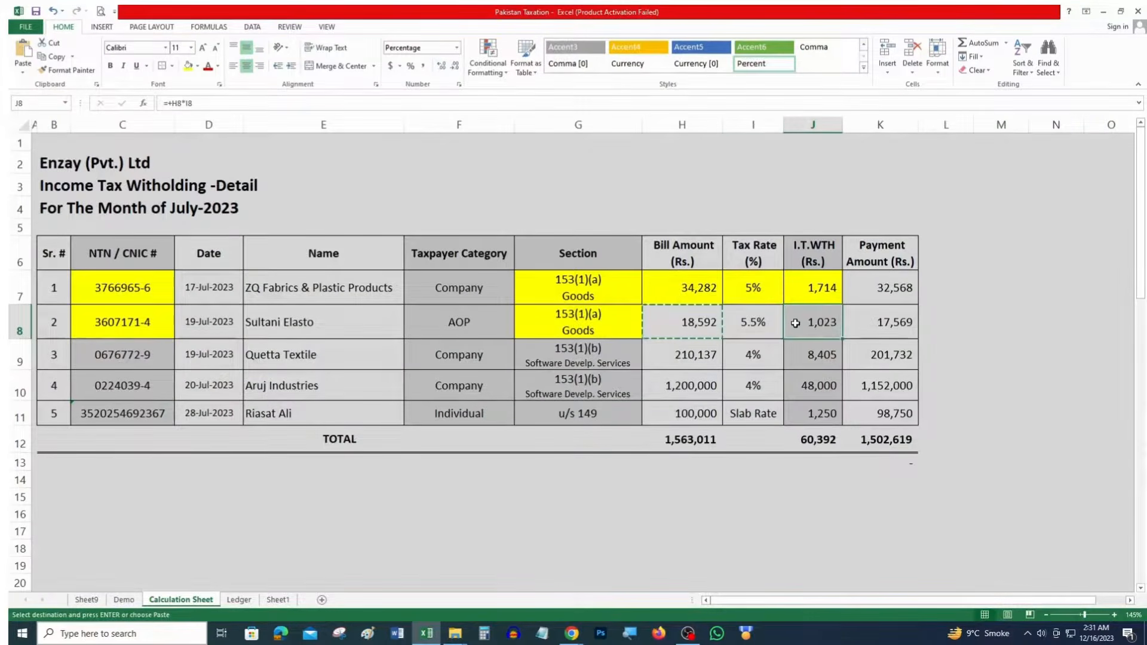
pyautogui.moveTo(796, 323); pyautogui.dragTo(688, 322)
pyautogui.press('F5')
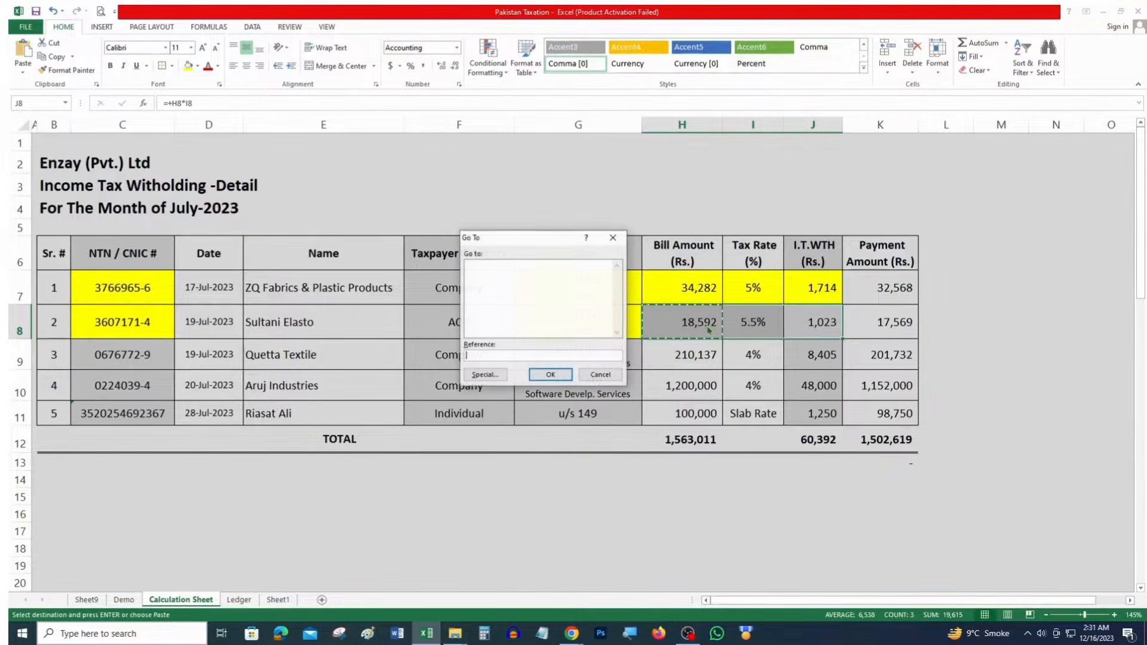
pyautogui.press('Escape')
pyautogui.click(188, 65)
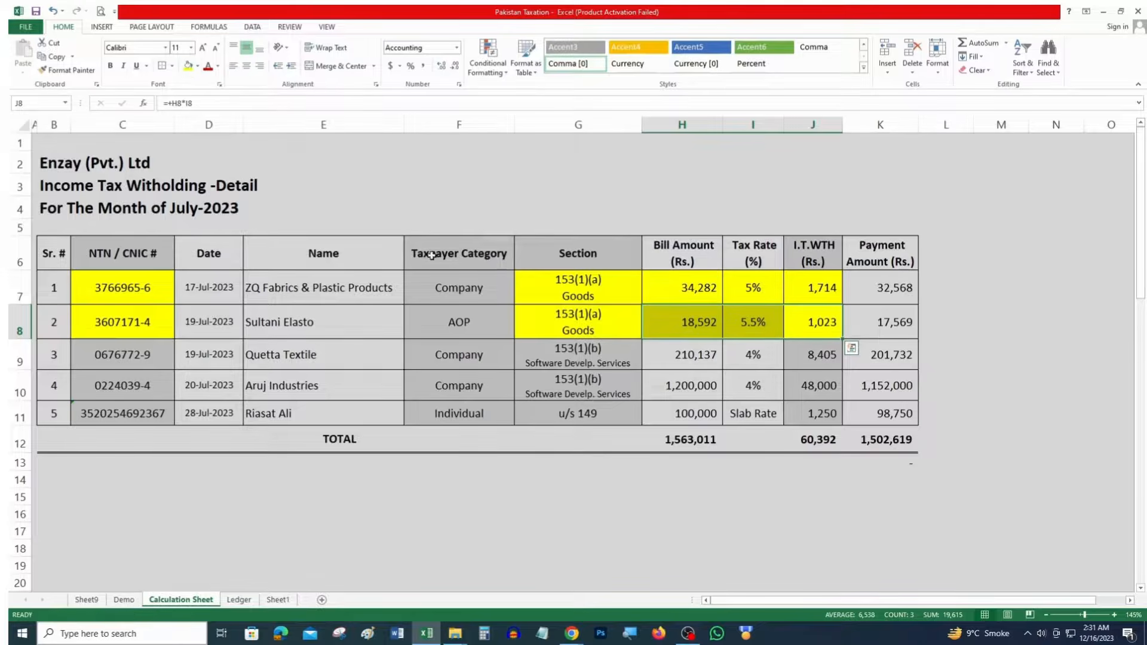
pyautogui.click(571, 361)
pyautogui.hotkey('alt', 'Tab')
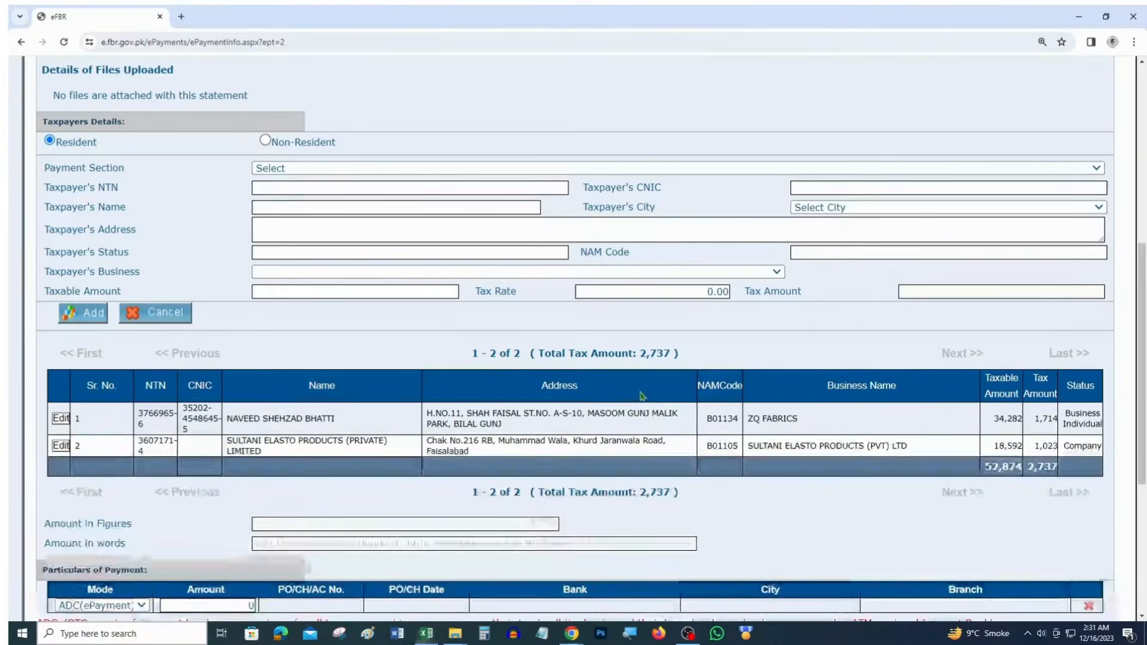
# Start Quetta Textile's entry: section 64060158, its NTN from the sheet, city KARACHI, business QUETTA TEXTILE MILLS LIMITED
pyautogui.click(407, 169)
pyautogui.scroll(-8, 409, 196)
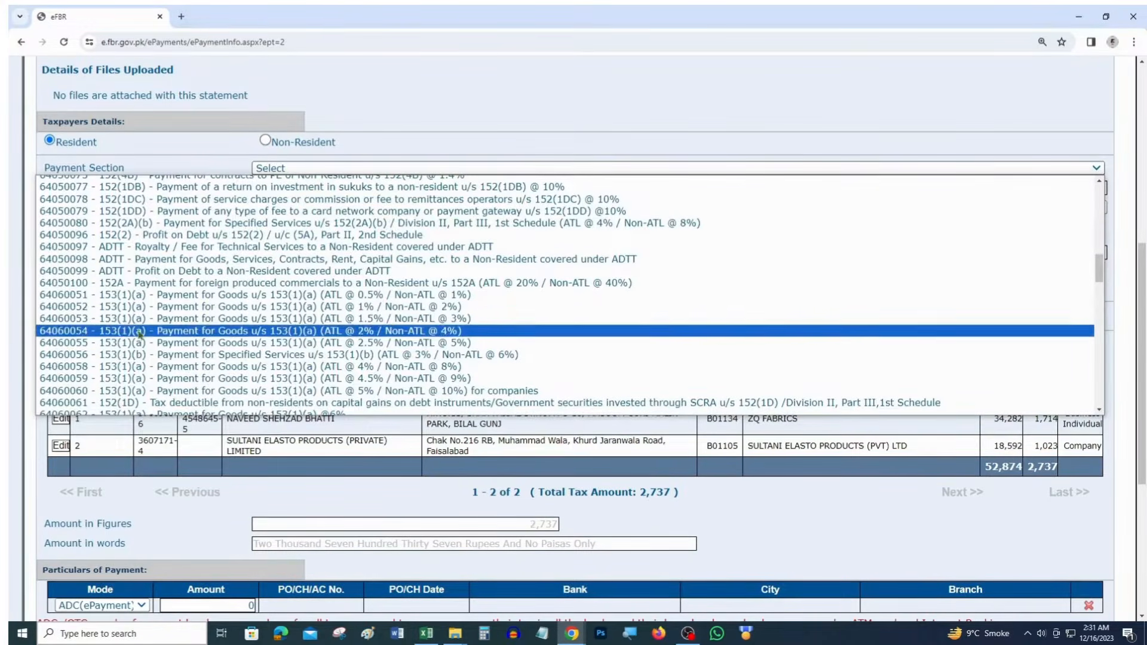
pyautogui.scroll(-4, 179, 311)
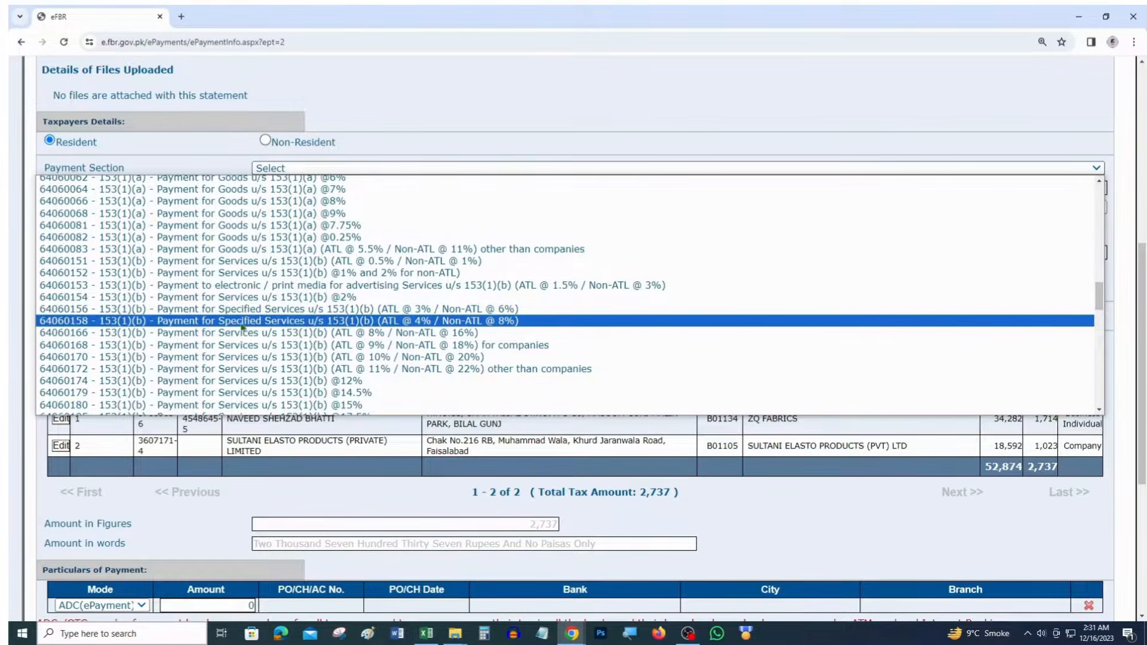
pyautogui.click(289, 324)
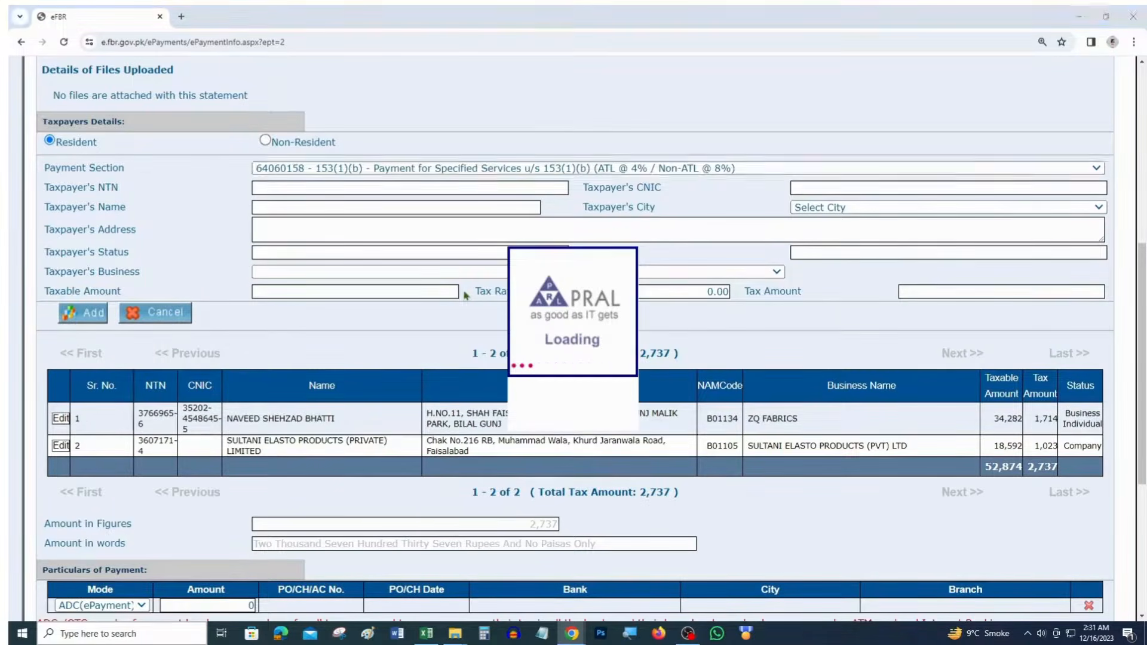
pyautogui.hotkey('alt', 'Tab')
pyautogui.click(165, 357)
pyautogui.hotkey('ctrl', 'c')
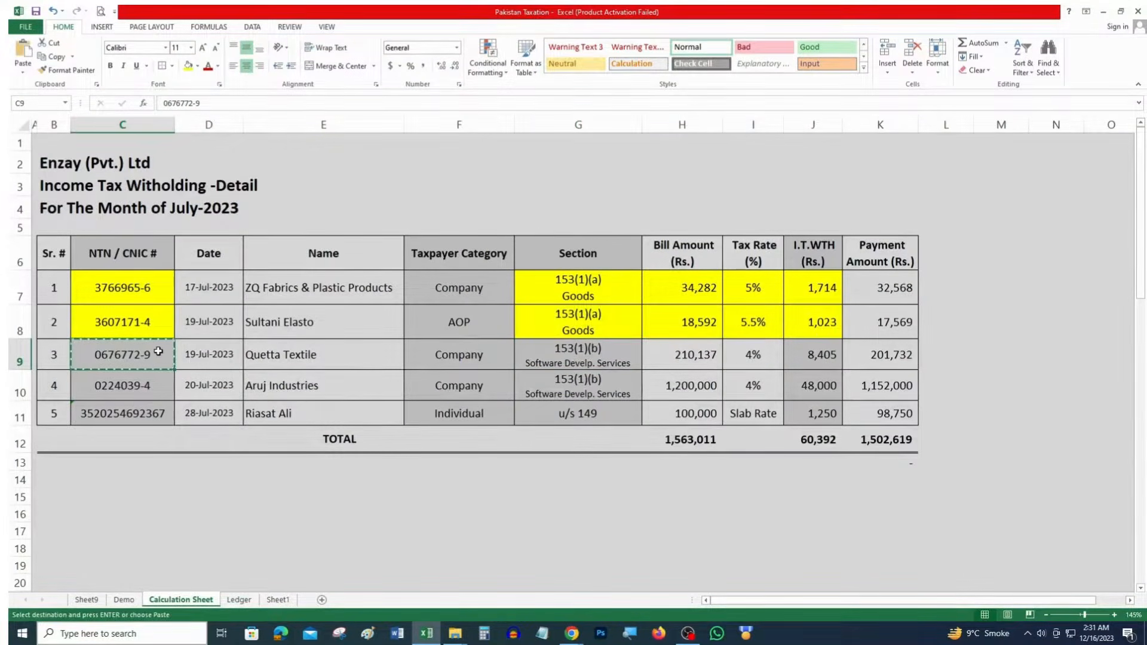
pyautogui.hotkey('alt', 'Tab')
pyautogui.click(339, 187)
pyautogui.hotkey('ctrl', 'v')
pyautogui.press('Tab')
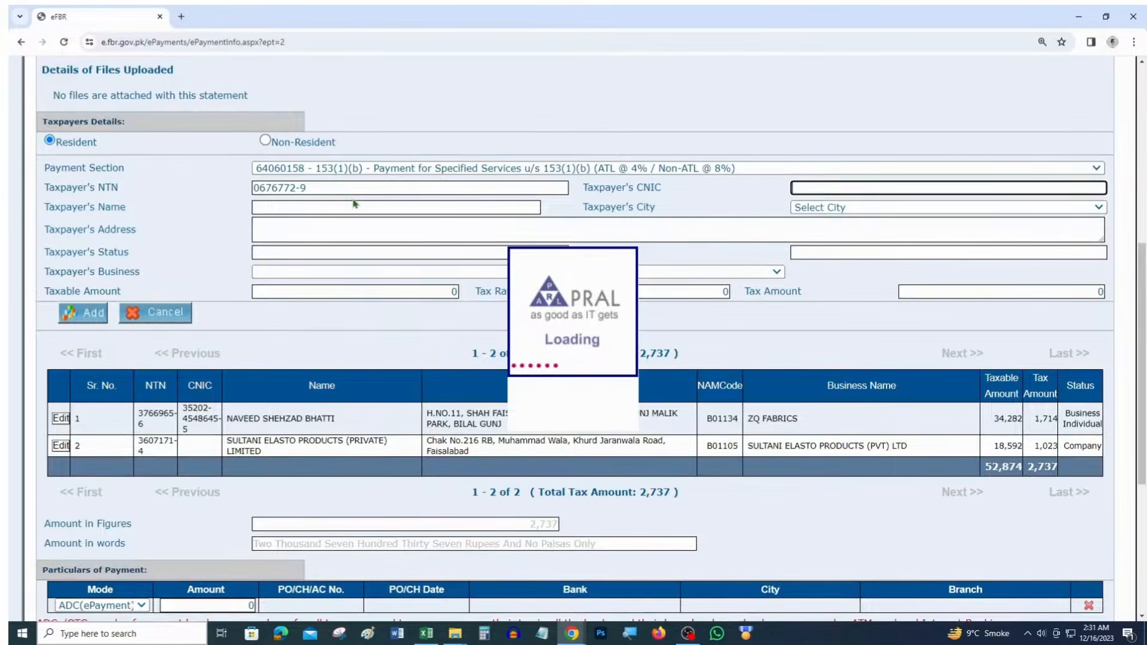
pyautogui.click(823, 208)
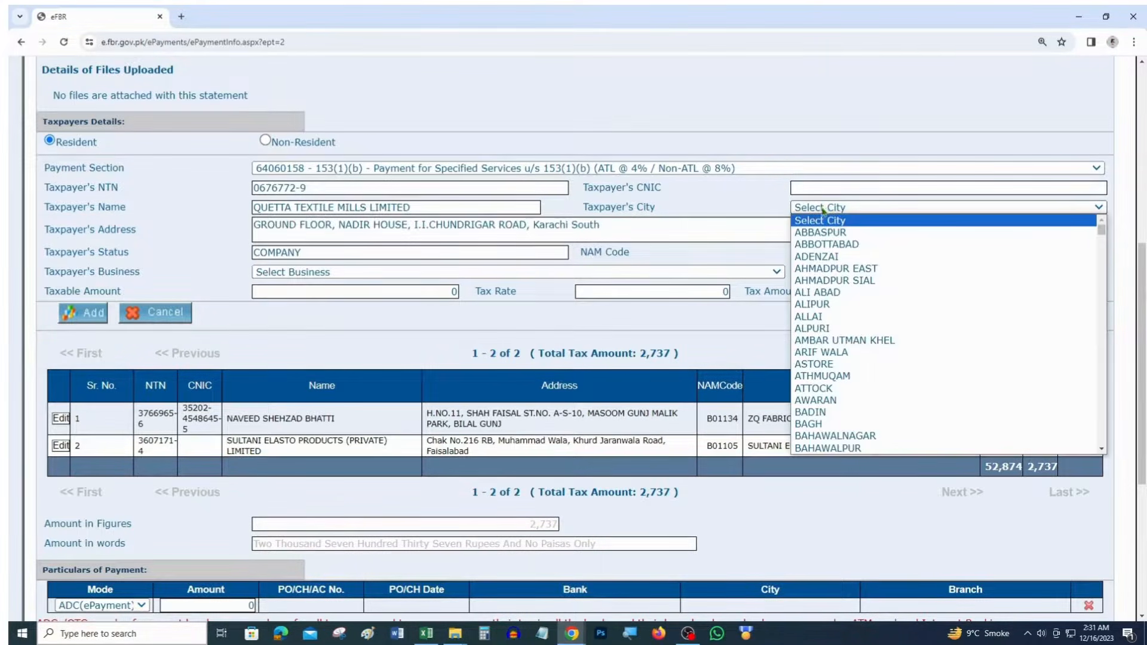
pyautogui.write('karachi')
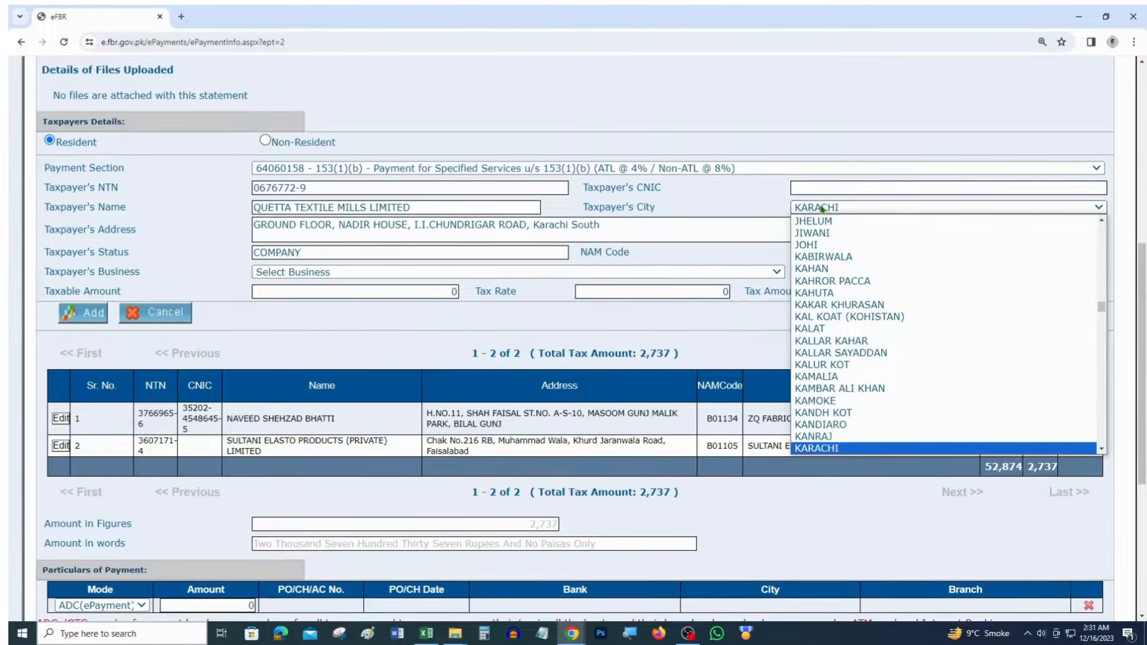
pyautogui.press('Return')
pyautogui.click(529, 274)
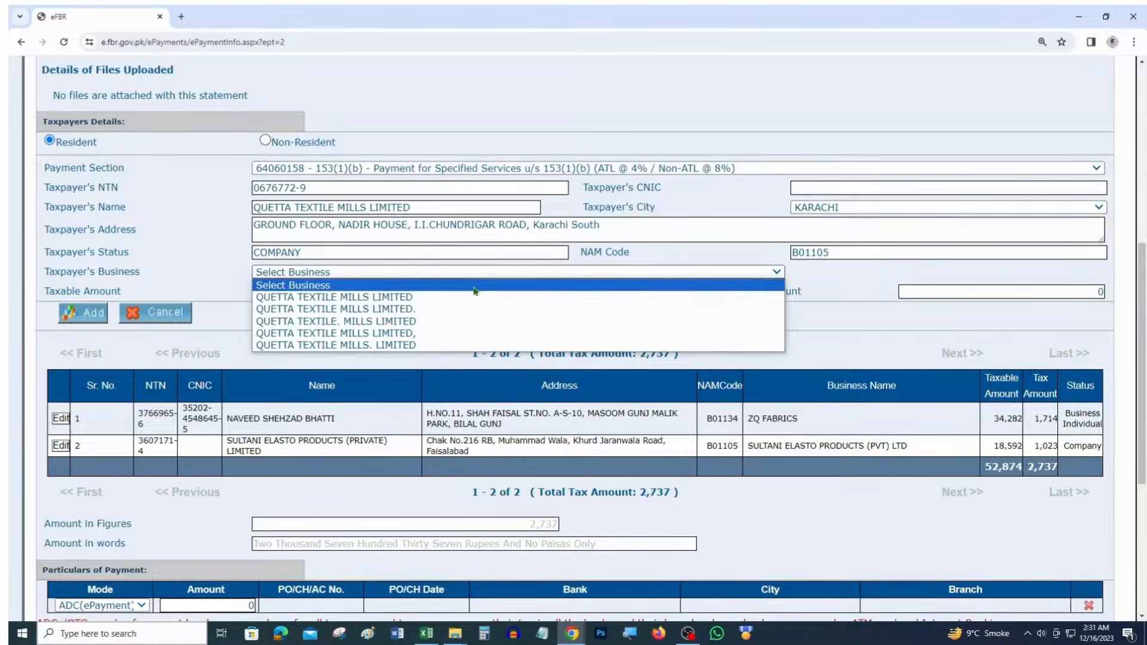
pyautogui.click(472, 294)
# Enter taxable amount 210,137 at 4% (tax 8,405) and add it as the third challan line
pyautogui.hotkey('alt', 'Tab')
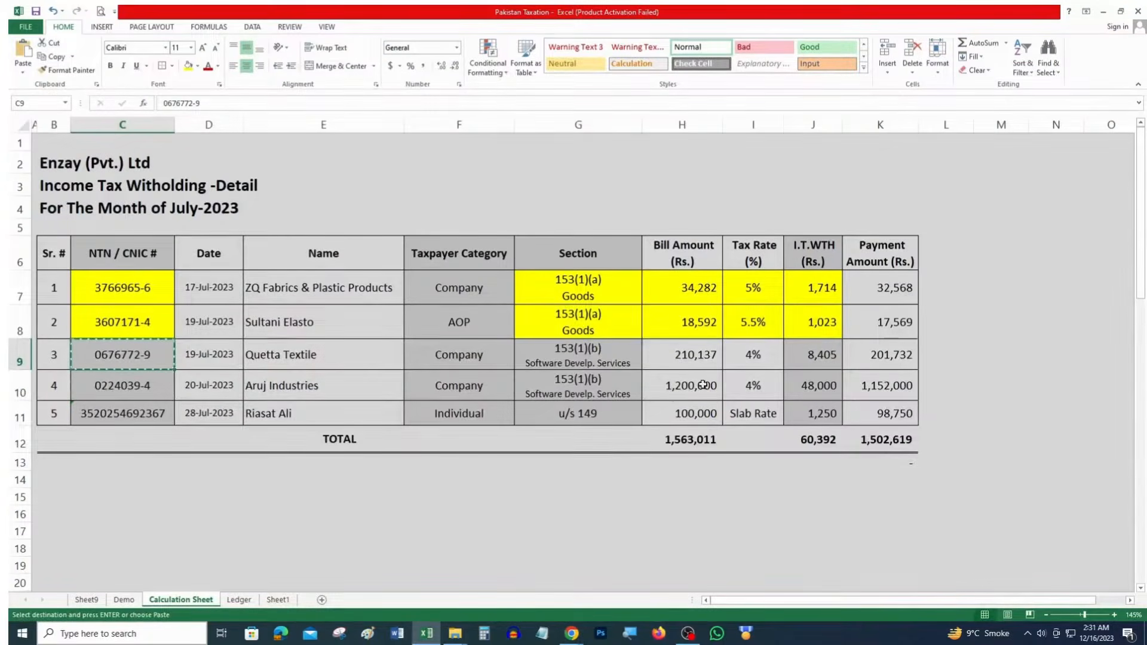
pyautogui.click(675, 358)
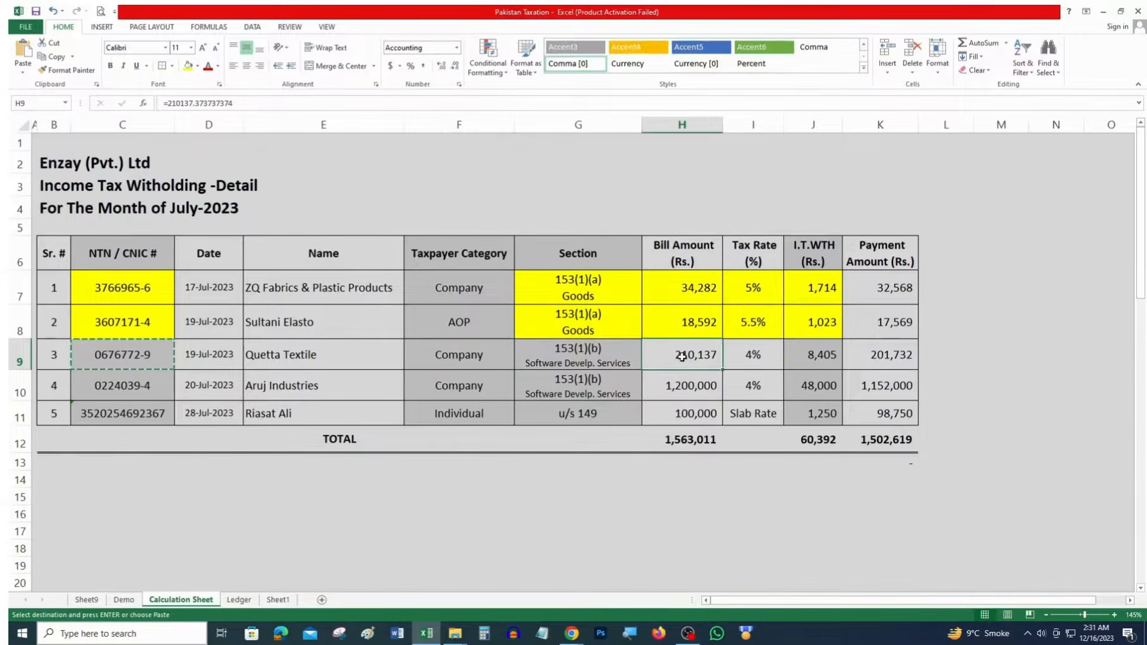
pyautogui.hotkey('ctrl', 'c')
pyautogui.hotkey('alt', 'Tab')
pyautogui.click(449, 292)
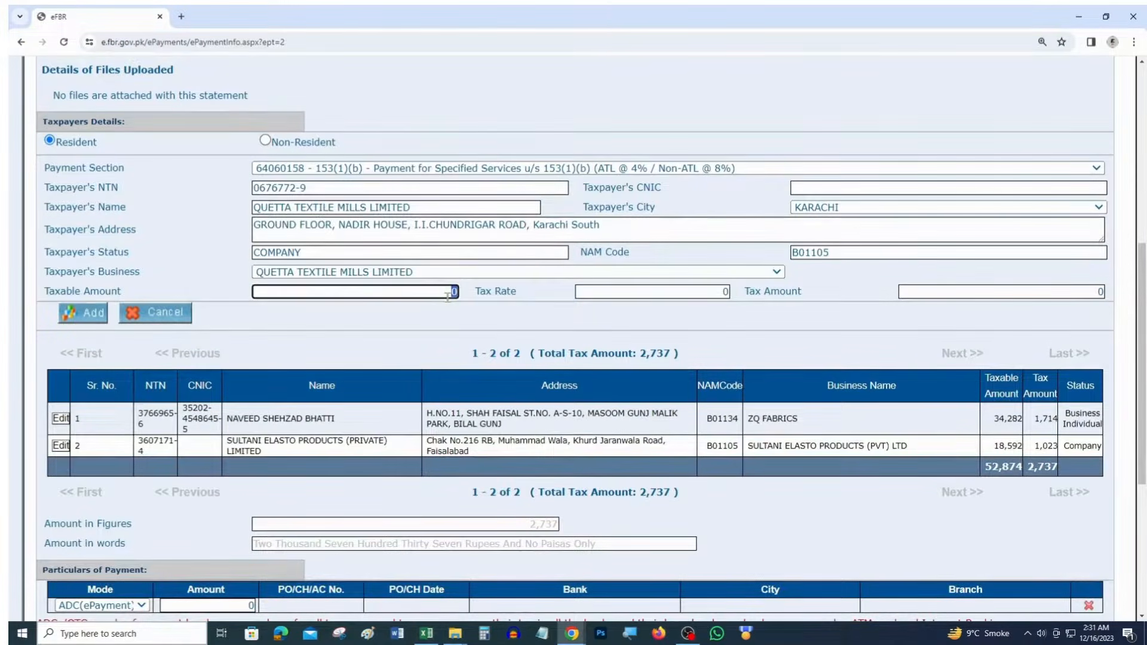
pyautogui.hotkey('ctrl', 'v')
pyautogui.press('Tab')
pyautogui.hotkey('alt', 'Tab')
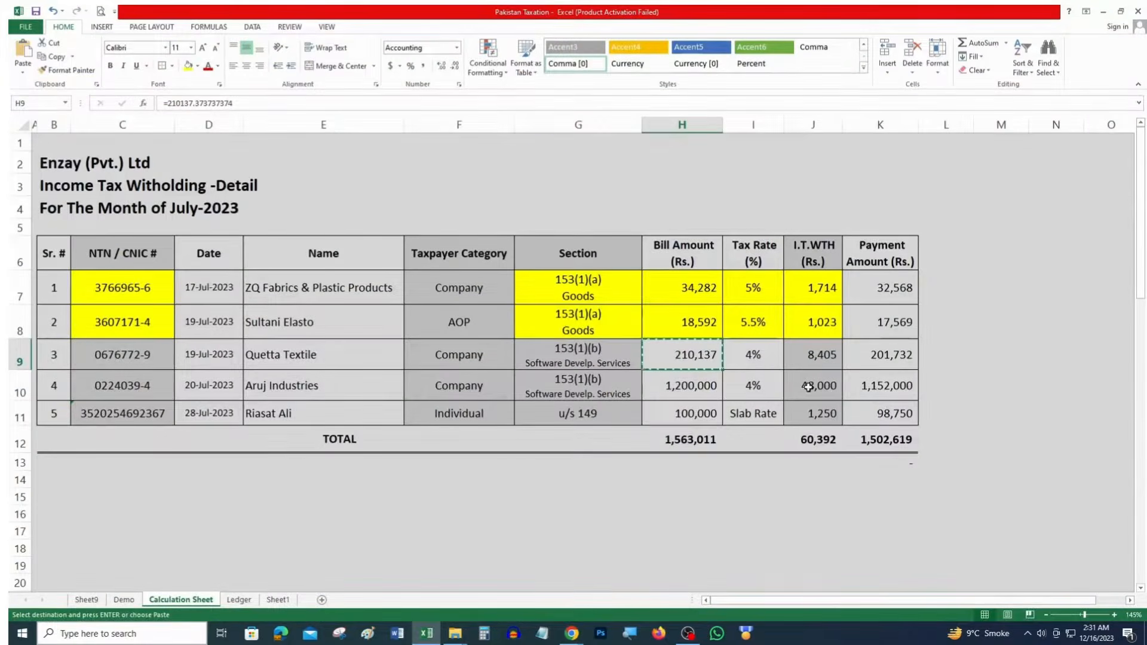
pyautogui.hotkey('alt', 'Tab')
pyautogui.click(715, 292)
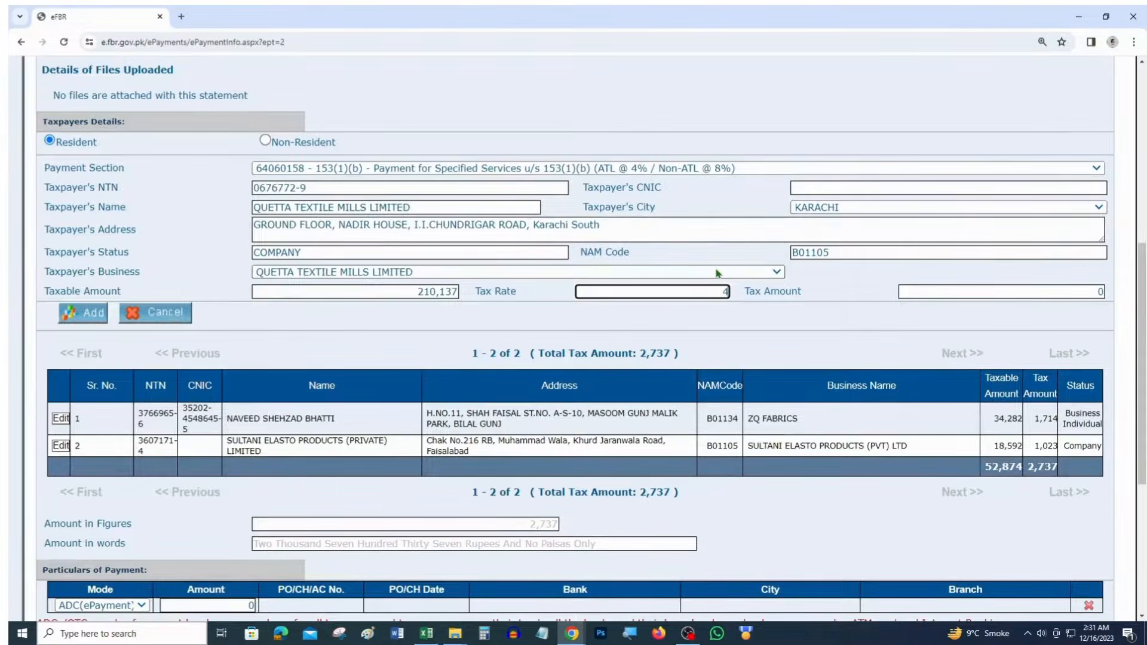
pyautogui.press('Tab')
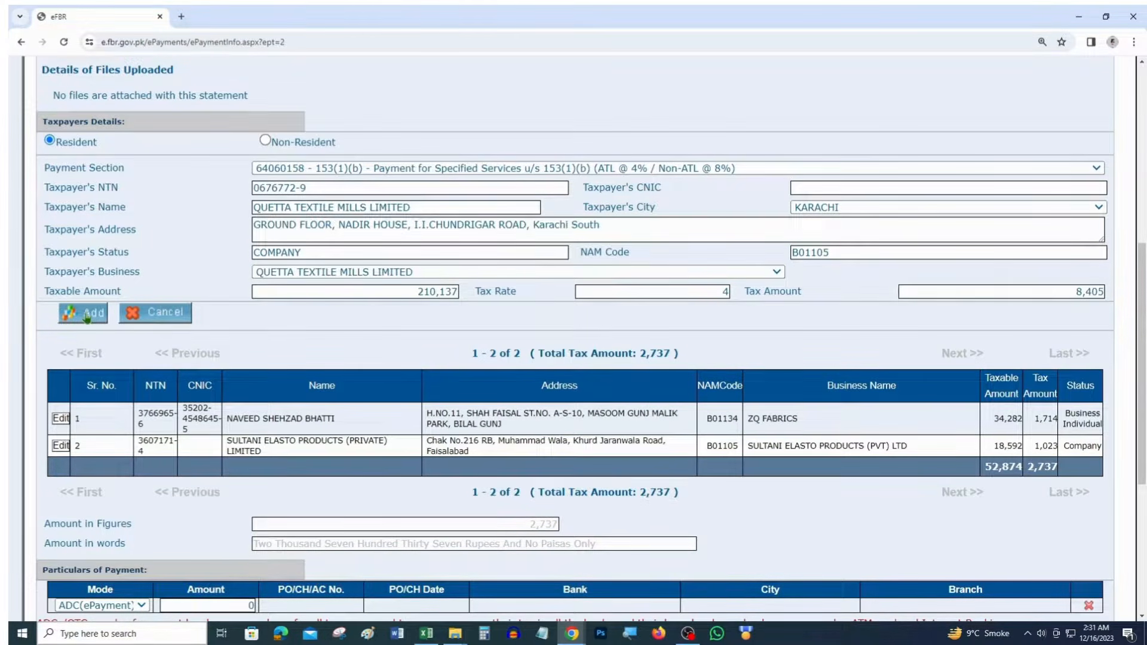
pyautogui.click(87, 318)
# Fill Quetta Textile's spreadsheet cells G9:J9 and C9 yellow
pyautogui.hotkey('alt', 'Tab')
pyautogui.click(571, 361)
pyautogui.moveTo(571, 361); pyautogui.dragTo(659, 359)
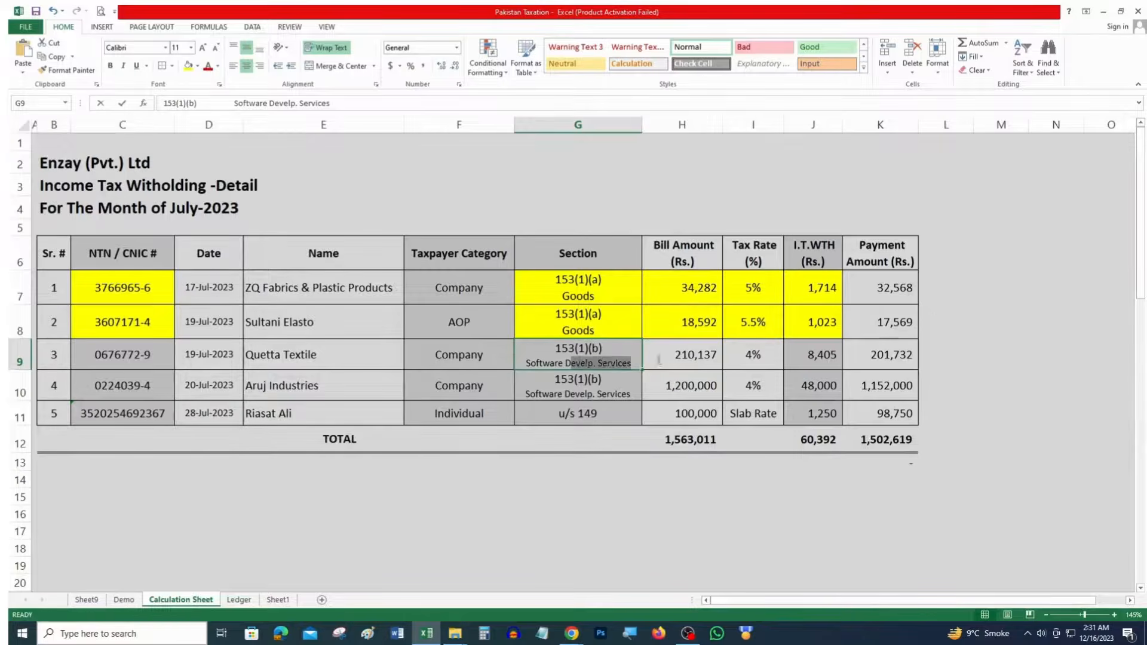
pyautogui.moveTo(807, 355); pyautogui.dragTo(554, 340)
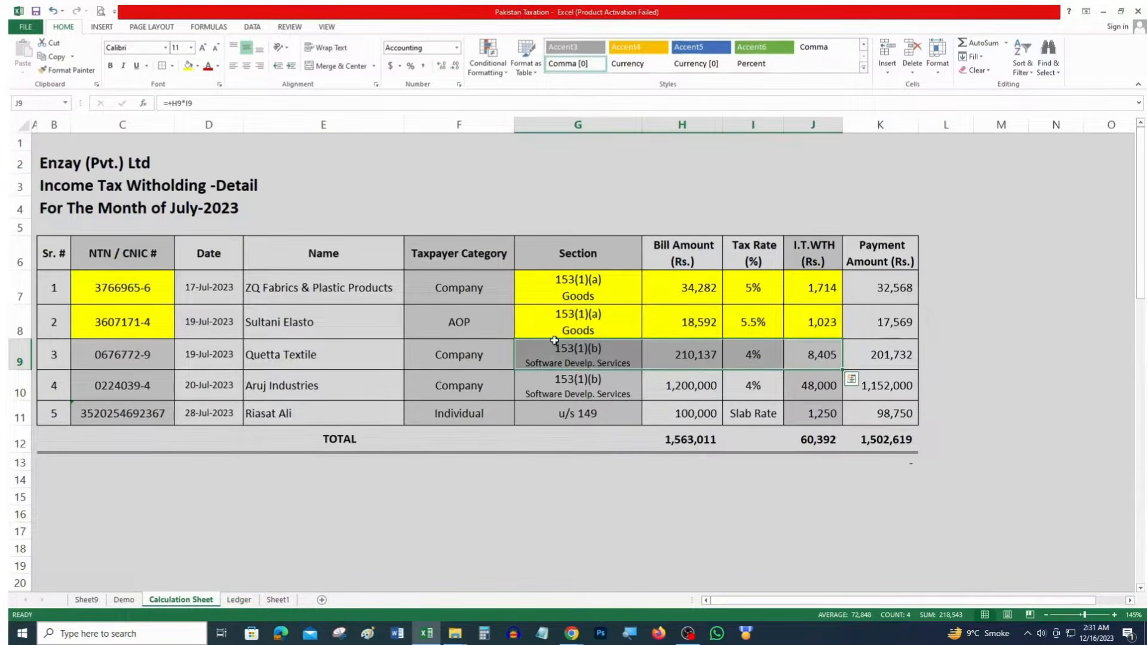
pyautogui.click(187, 66)
pyautogui.click(156, 344)
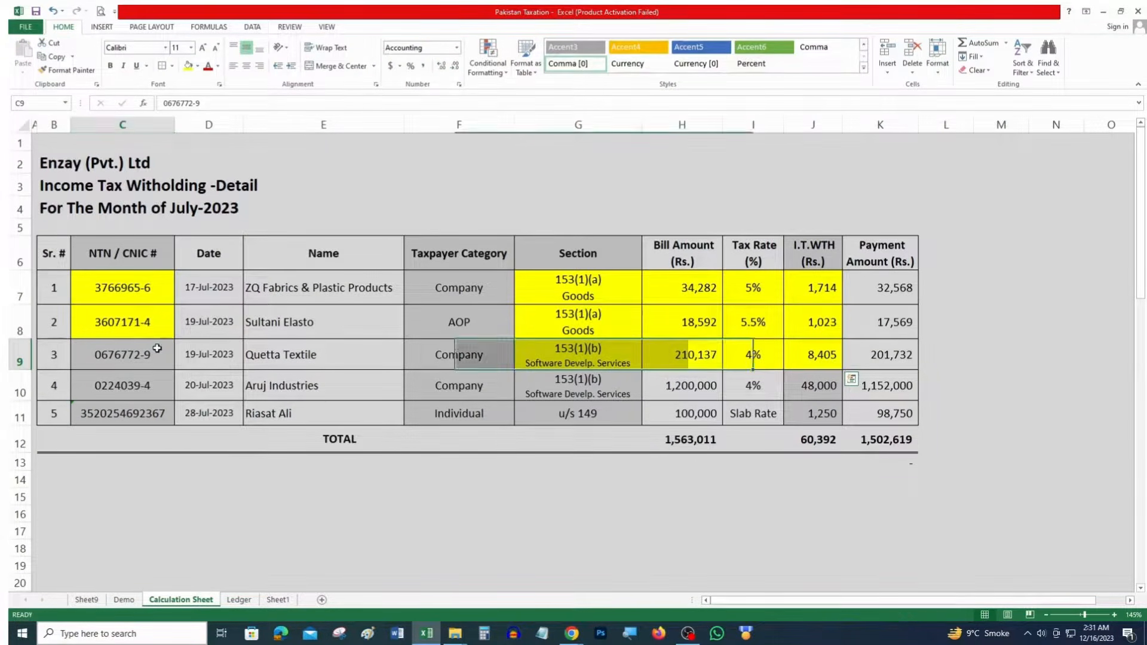
pyautogui.press('F4')
pyautogui.click(567, 387)
pyautogui.hotkey('alt', 'Tab')
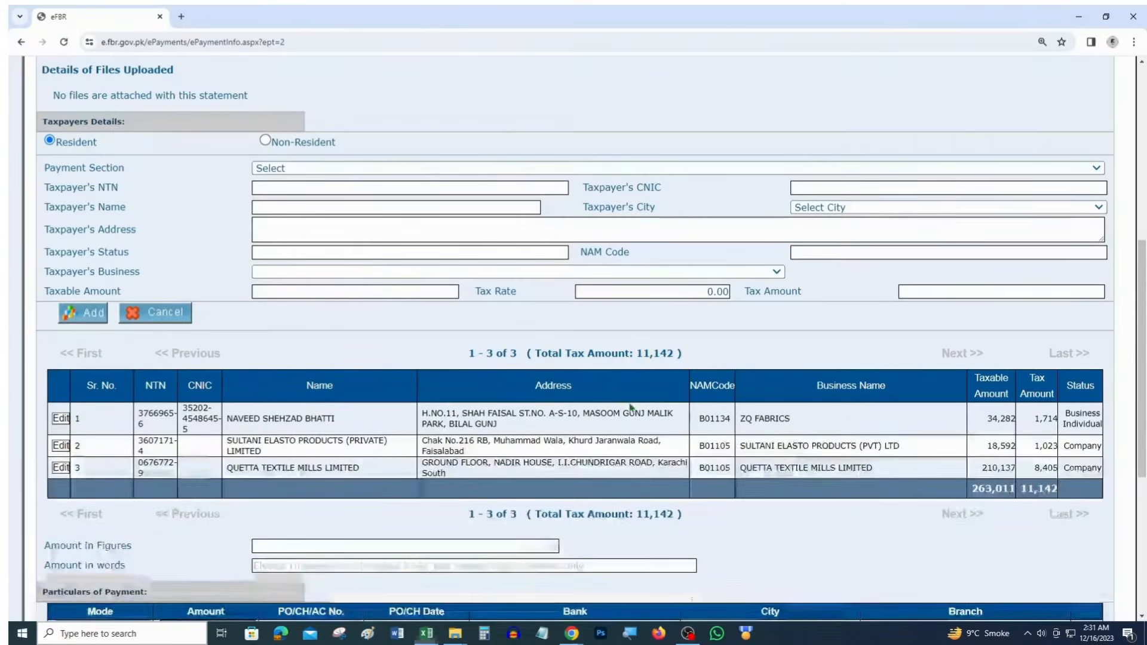
pyautogui.click(330, 169)
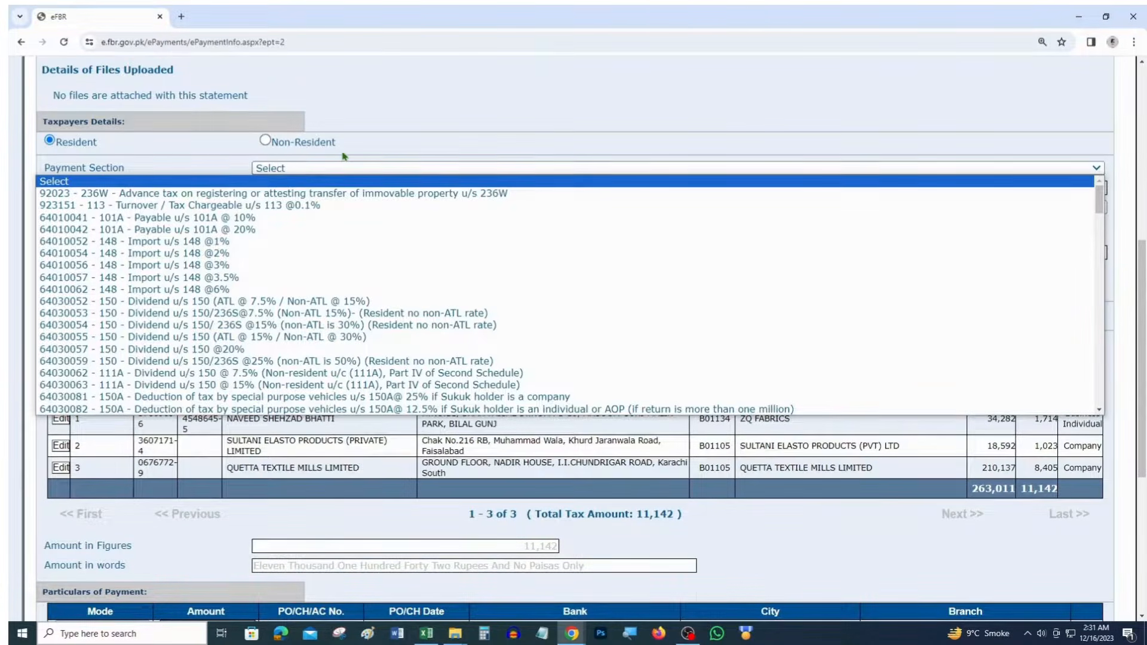
pyautogui.scroll(-10, 265, 312)
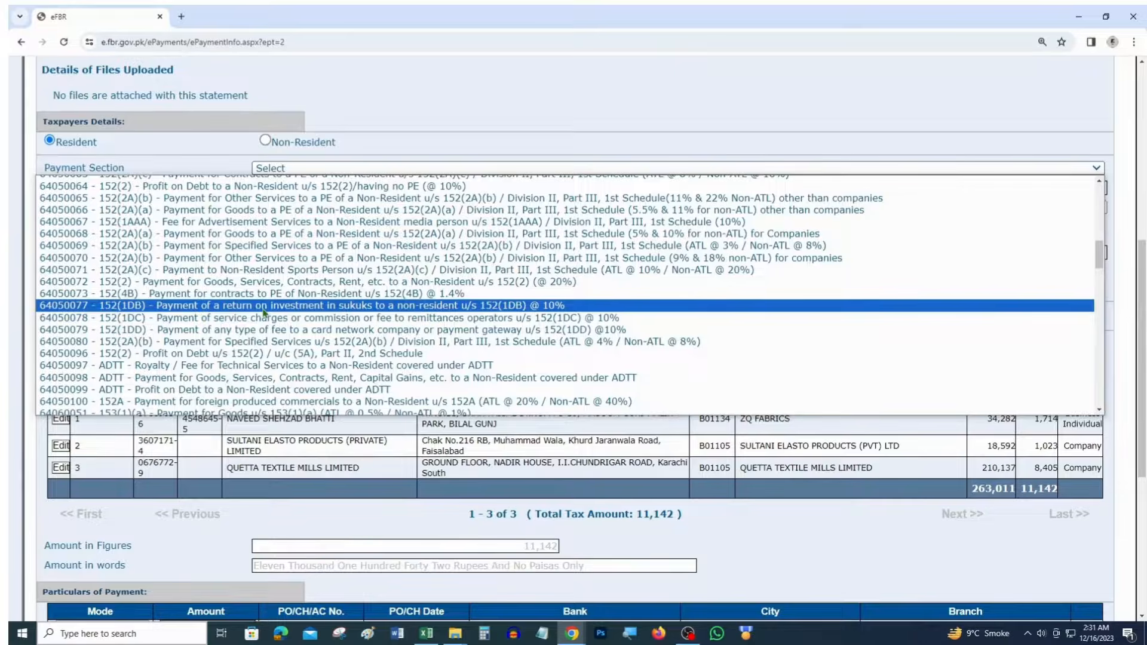
pyautogui.scroll(-10, 265, 312)
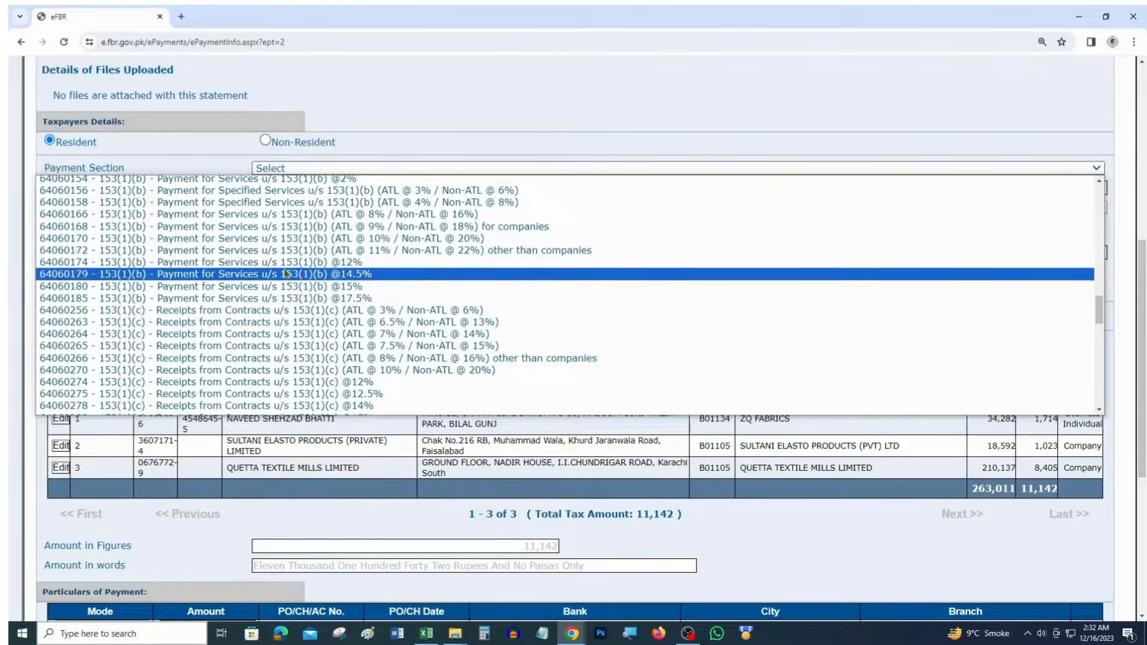
pyautogui.click(330, 203)
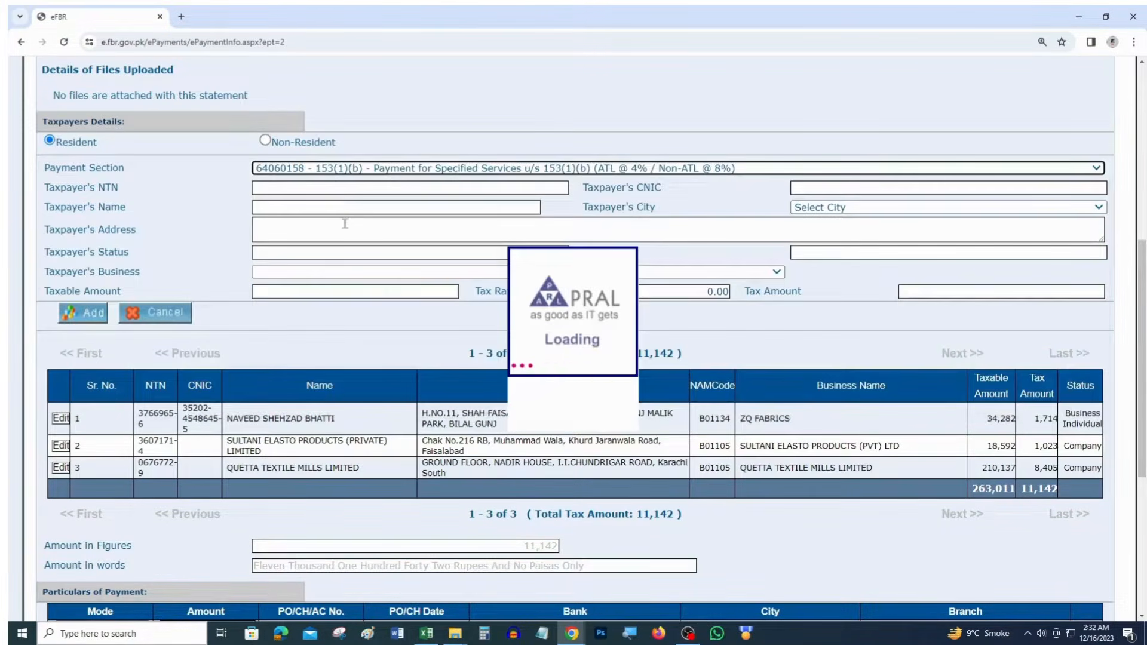
pyautogui.hotkey('alt', 'Tab')
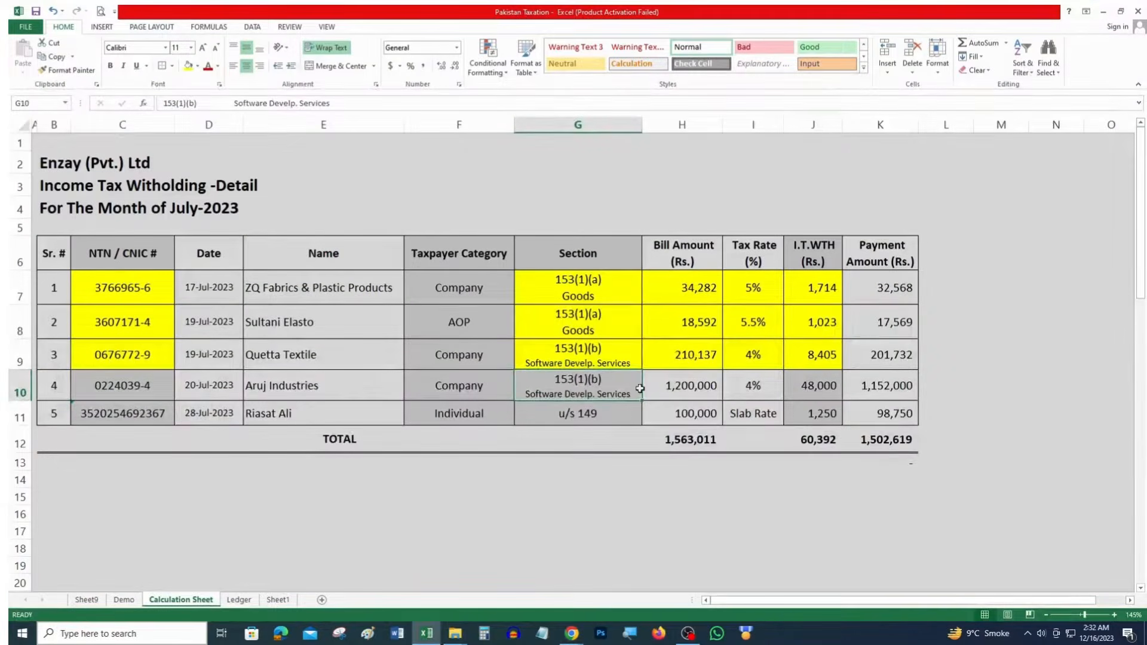
pyautogui.click(159, 392)
pyautogui.hotkey('ctrl', 'c')
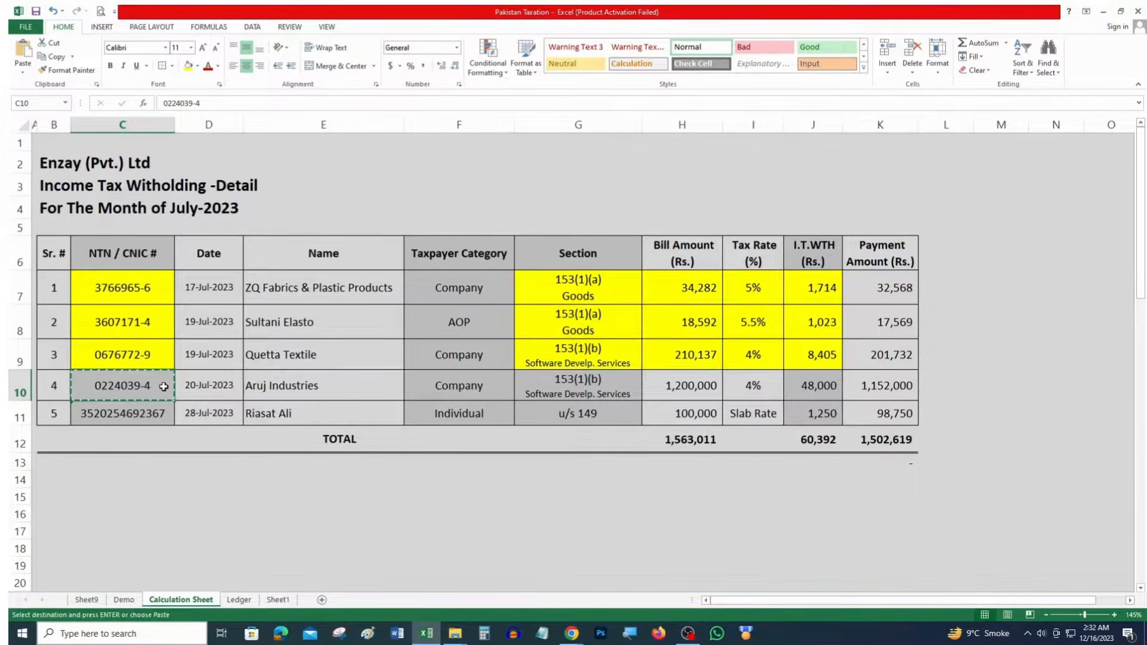
pyautogui.hotkey('alt', 'Tab')
pyautogui.click(400, 188)
pyautogui.hotkey('ctrl', 'v')
pyautogui.press('Tab')
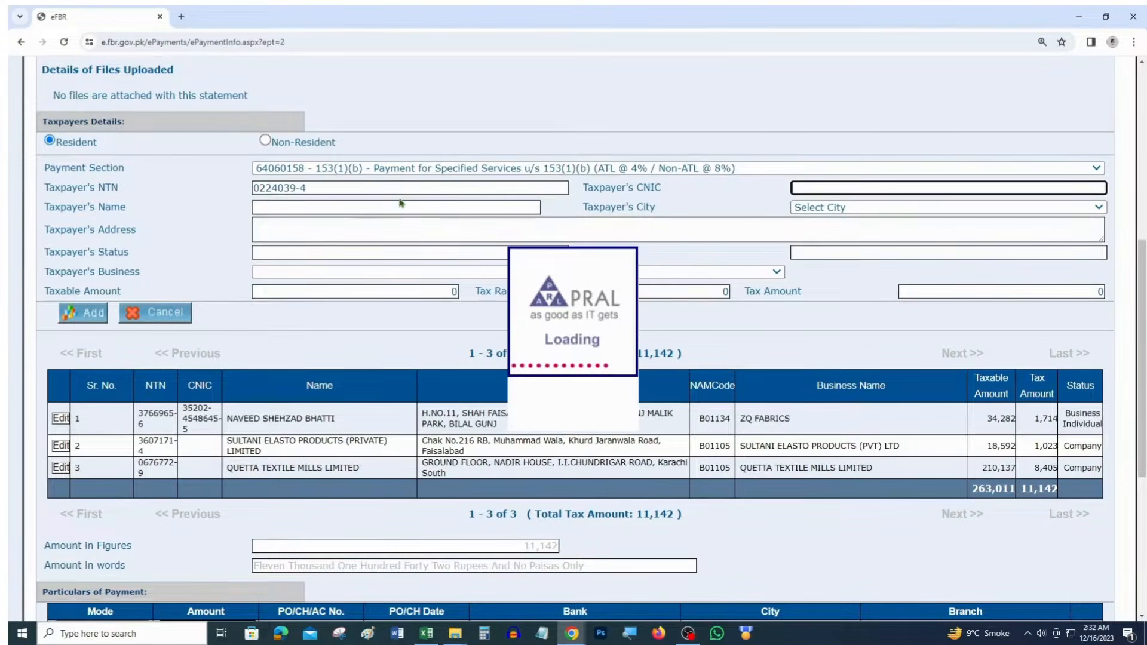
# Set the taxpayer's city to LAHORE and the business to ARUJ INDUSTRIES LIMITED
pyautogui.click(850, 207)
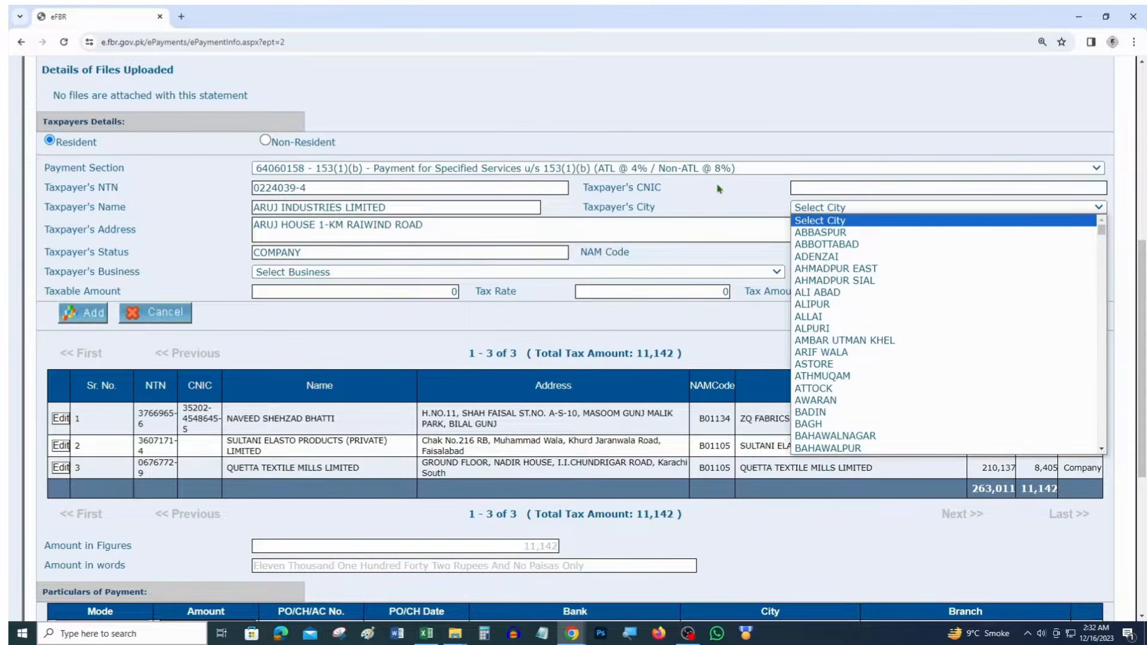
pyautogui.write('lahore')
pyautogui.press('Return')
pyautogui.click(359, 273)
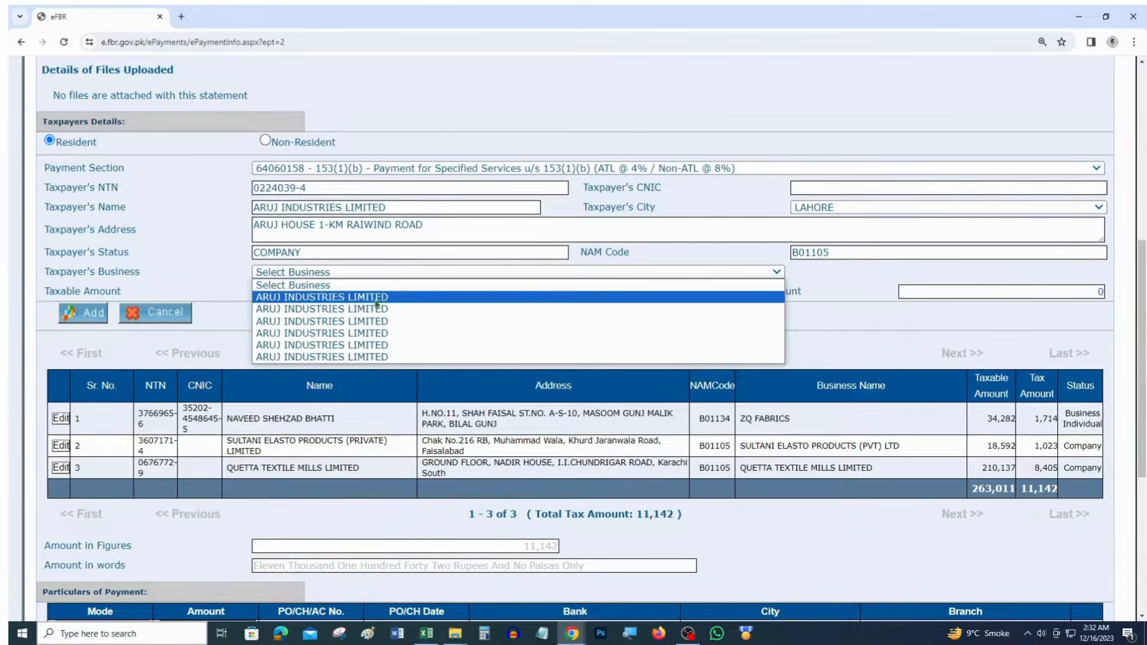
pyautogui.click(380, 297)
# Enter taxable amount 1,200,000 at 4% (tax 48,000) and add Aruj Industries to the challan list
pyautogui.hotkey('alt', 'Tab')
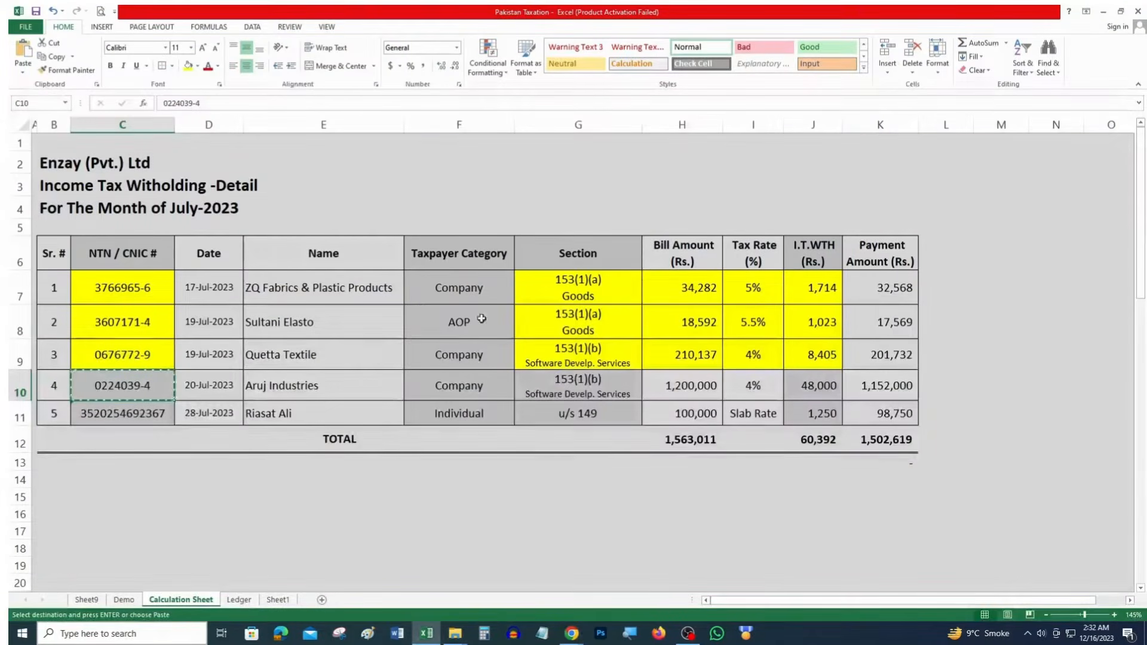
pyautogui.click(693, 386)
pyautogui.hotkey('ctrl', 'c')
pyautogui.hotkey('alt', 'Tab')
pyautogui.click(418, 291)
pyautogui.hotkey('ctrl', 'v')
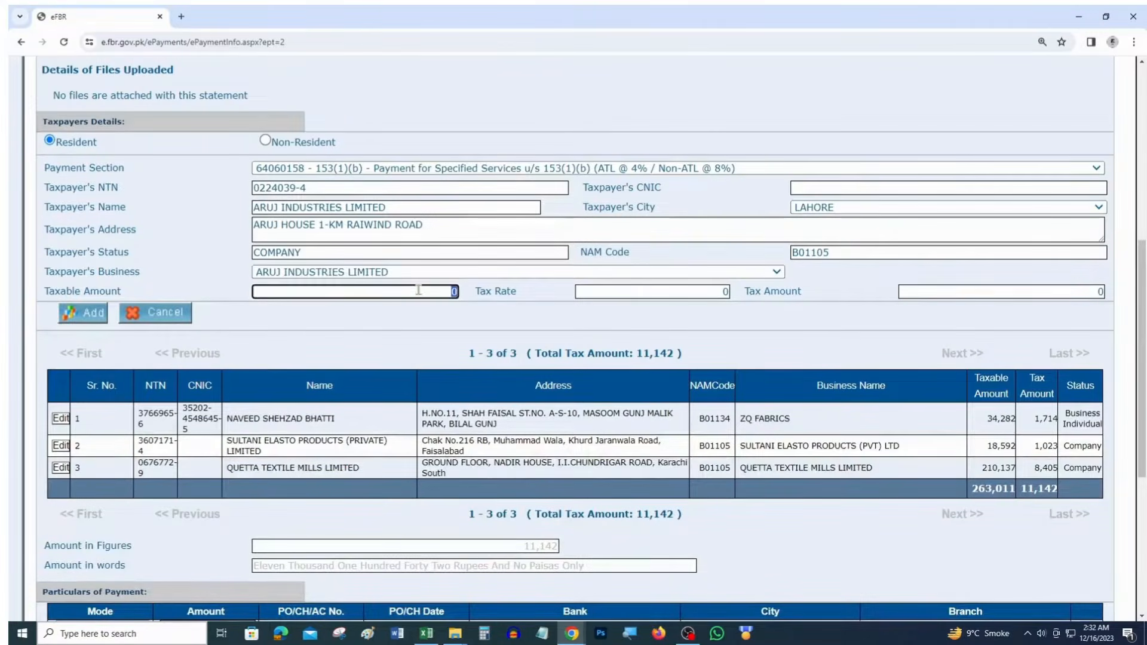
pyautogui.press('Tab')
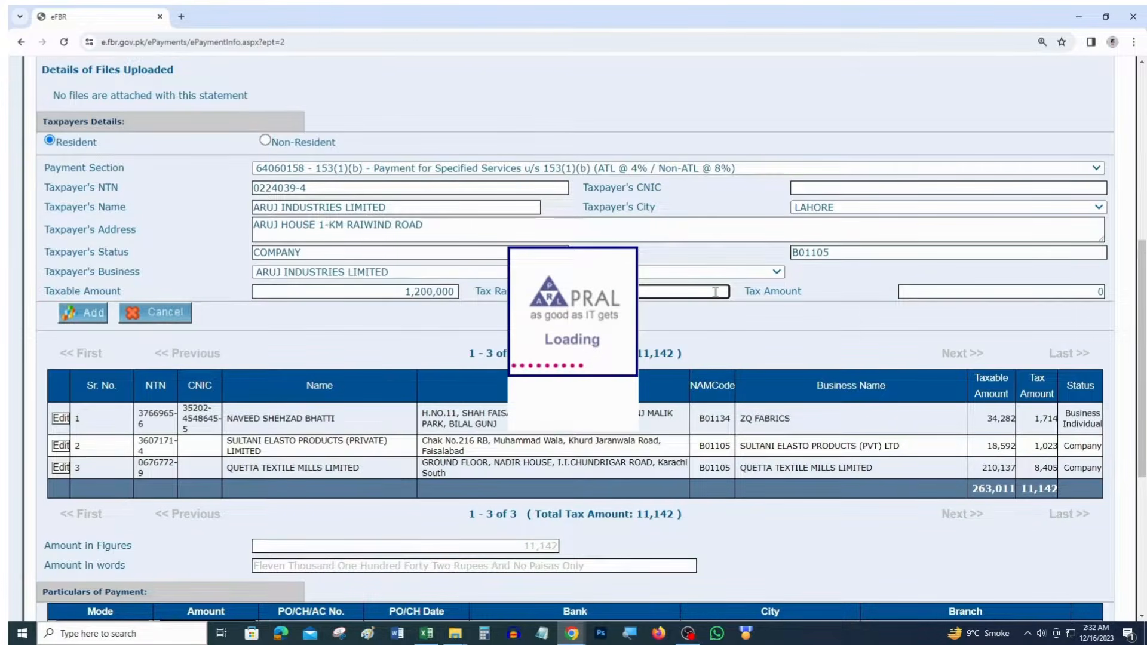
pyautogui.press('Tab')
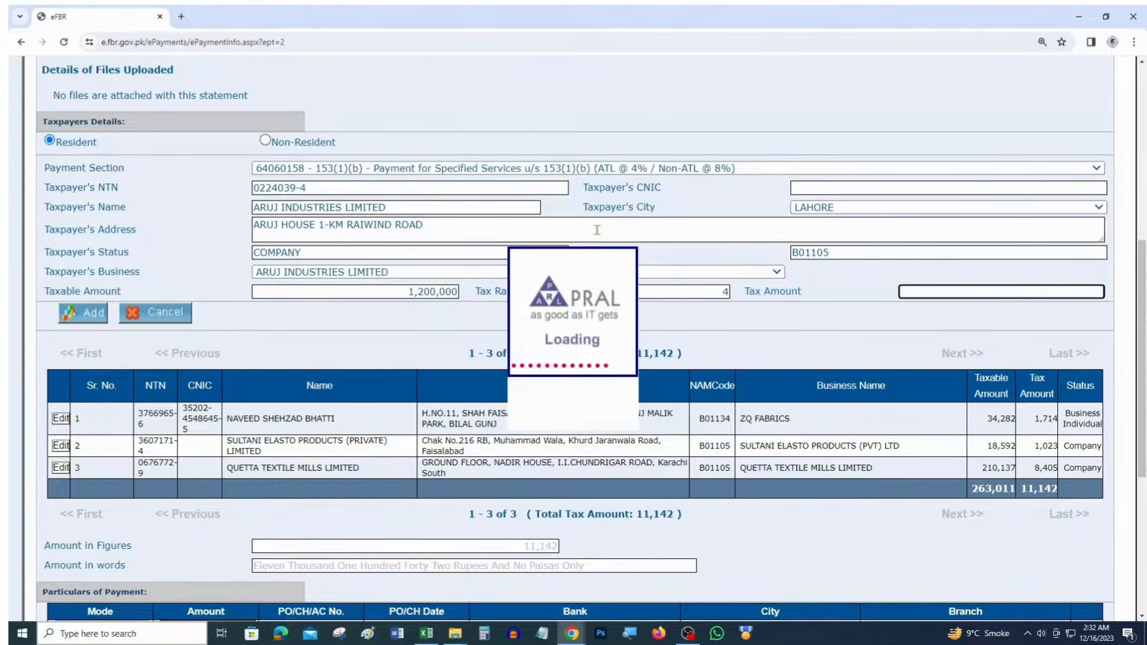
pyautogui.click(97, 319)
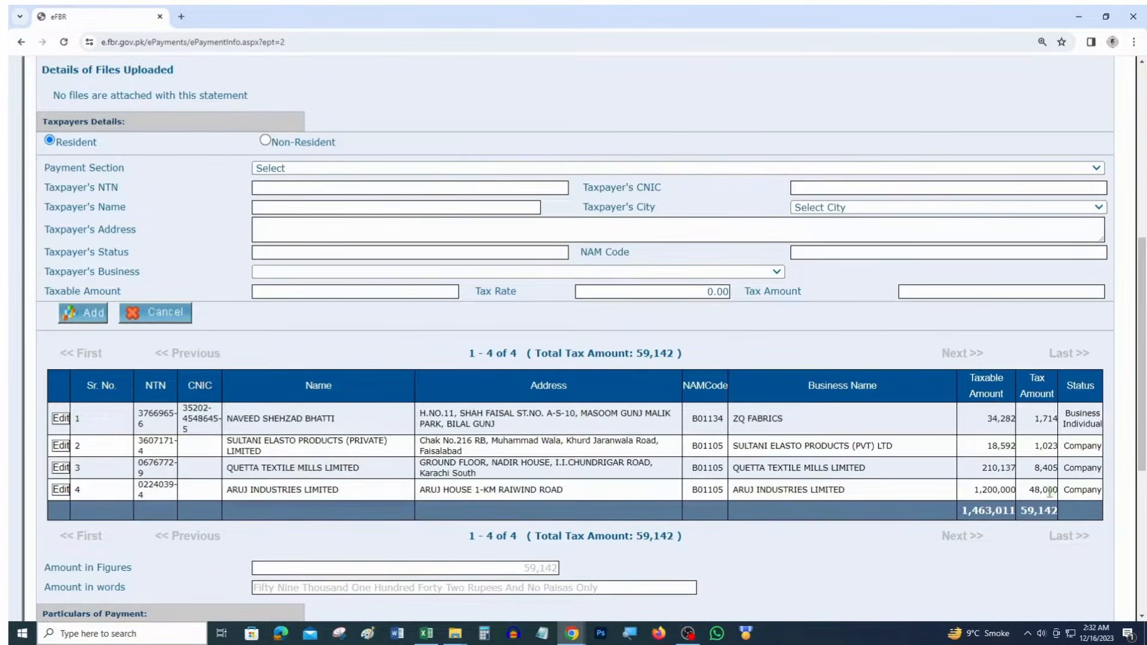
# Fill Aruj Industries' cells G10:J10 yellow in the withholding workbook
pyautogui.hotkey('alt', 'Tab')
pyautogui.moveTo(815, 386); pyautogui.dragTo(554, 387)
pyautogui.click(189, 66)
pyautogui.click(153, 386)
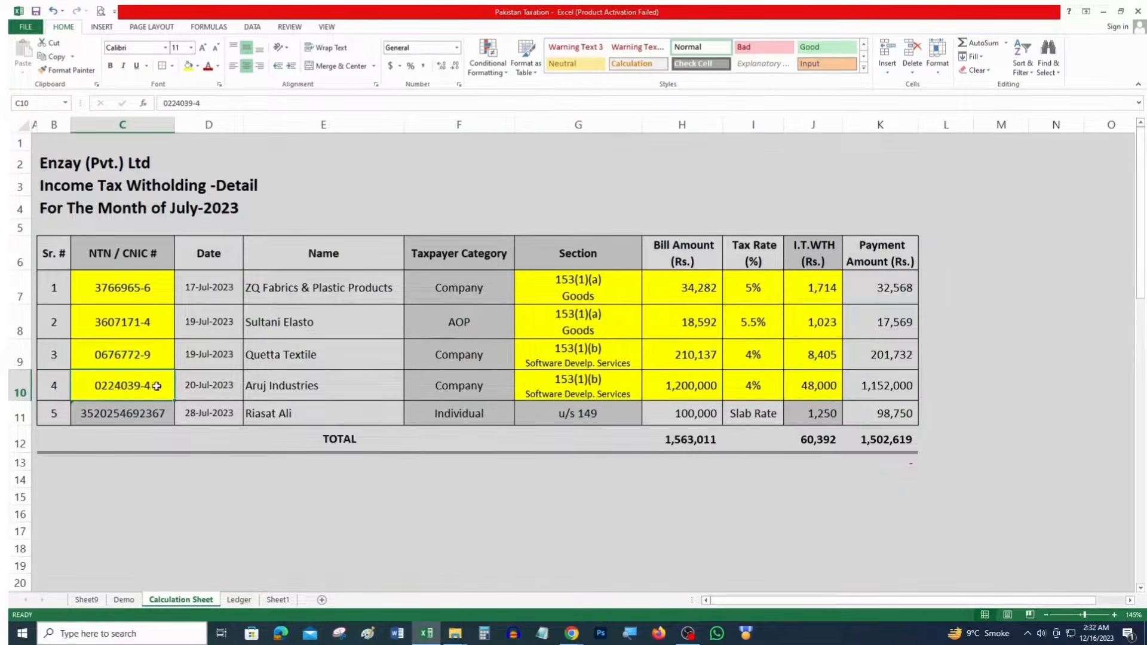
pyautogui.click(601, 421)
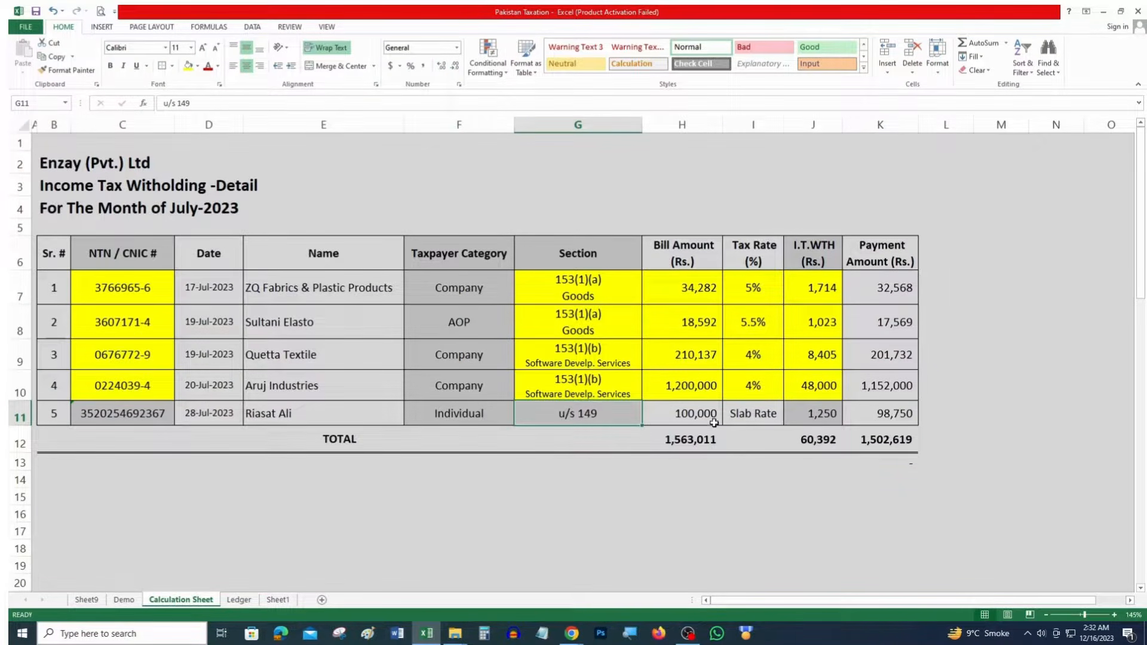
# Compare the payment section list with entered sections G7:G10, ending on the u/s 149 cell G11
pyautogui.hotkey('alt', 'Tab')
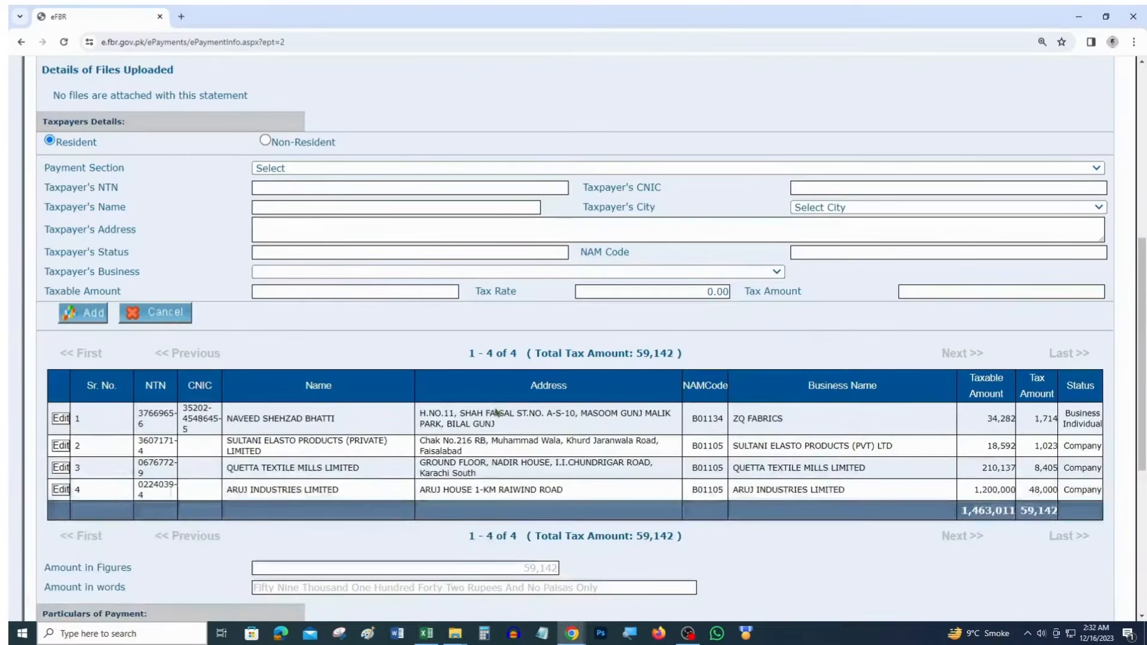
pyautogui.click(294, 172)
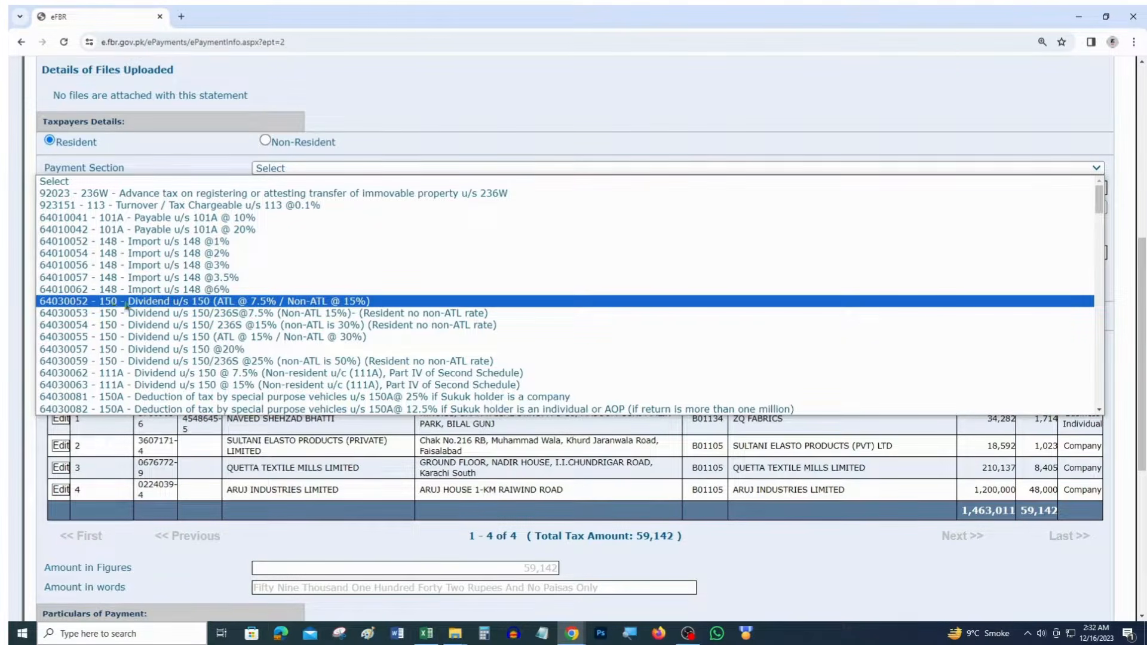
pyautogui.click(430, 104)
pyautogui.hotkey('alt', 'Tab')
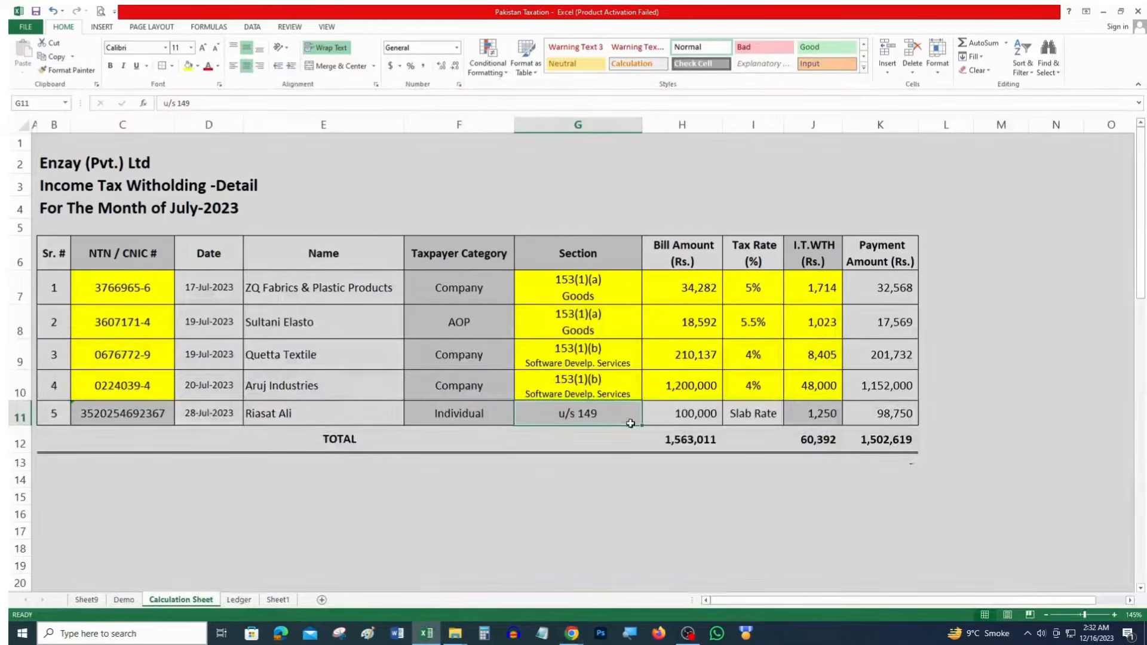
pyautogui.moveTo(589, 286); pyautogui.dragTo(578, 382)
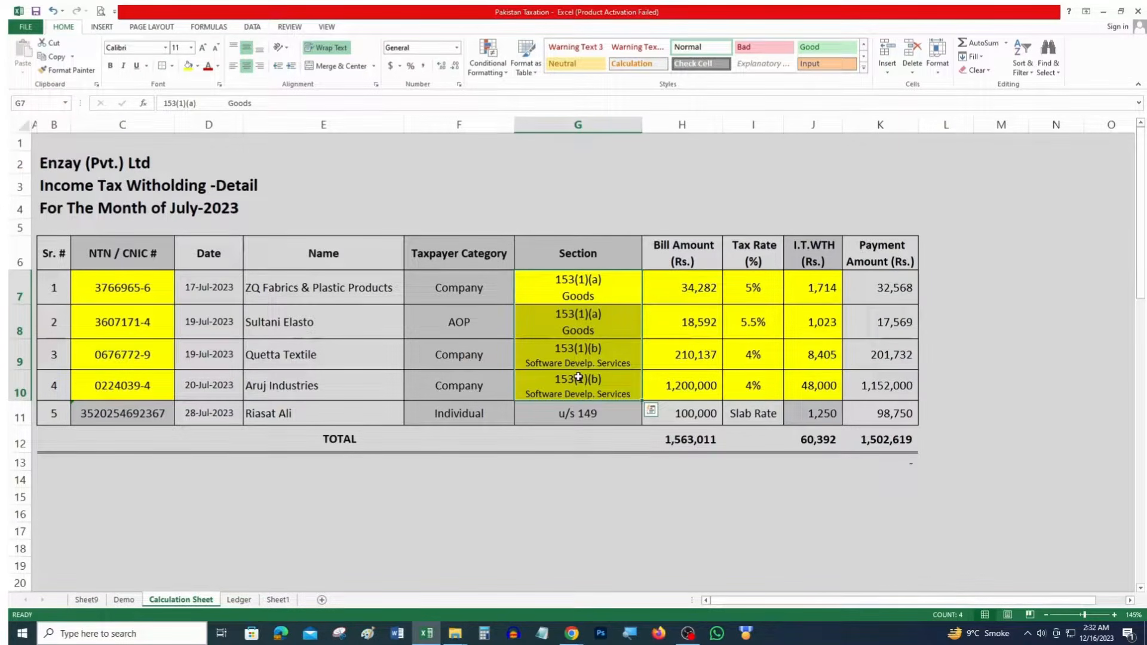
pyautogui.hotkey('alt', 'Tab')
pyautogui.scroll(4, 344, 233)
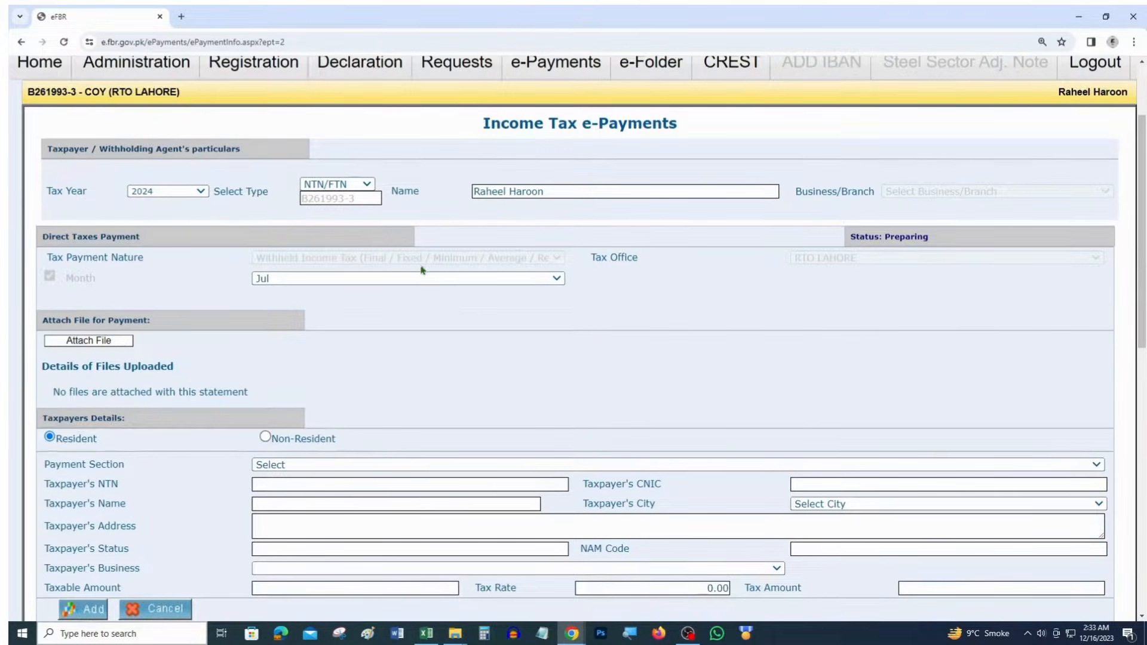
pyautogui.hotkey('alt', 'Tab')
pyautogui.click(574, 420)
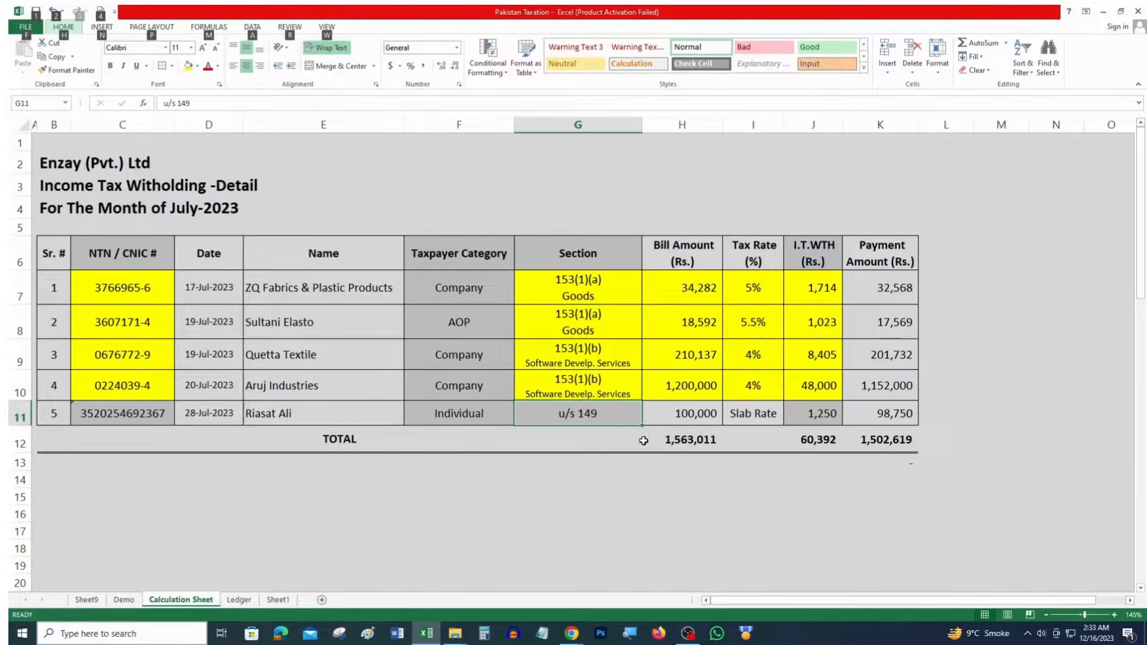
# Check the 59,142 total tax in figures and in words on the payment form
pyautogui.moveTo(806, 297); pyautogui.dragTo(809, 332)
pyautogui.hotkey('alt', 'Tab')
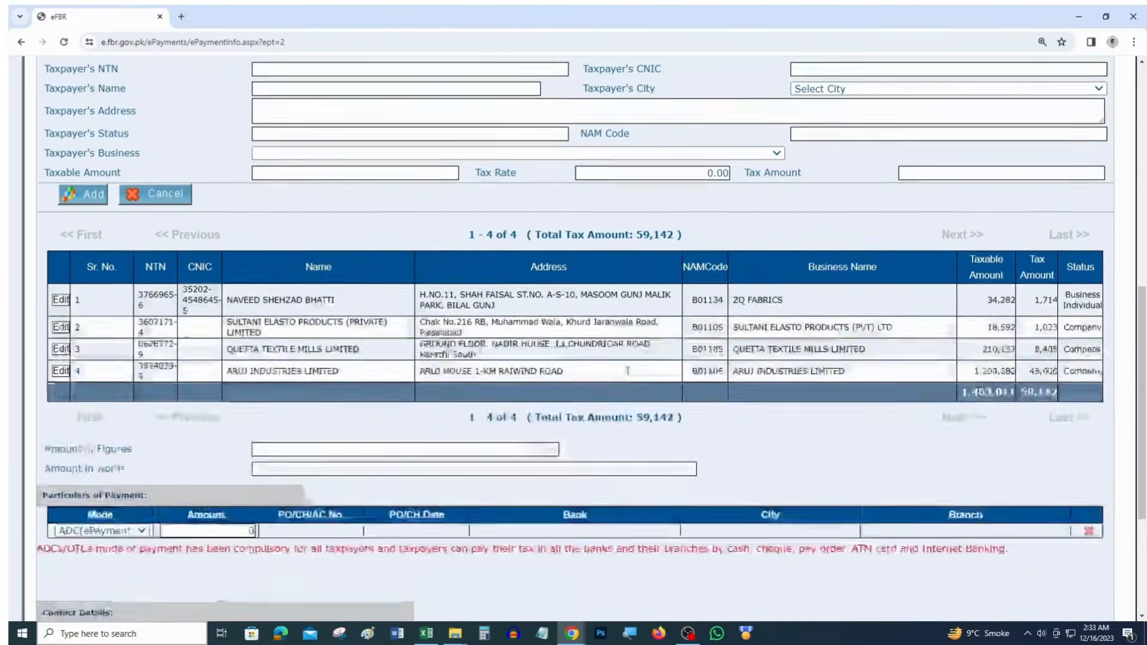
pyautogui.scroll(-2, 858, 262)
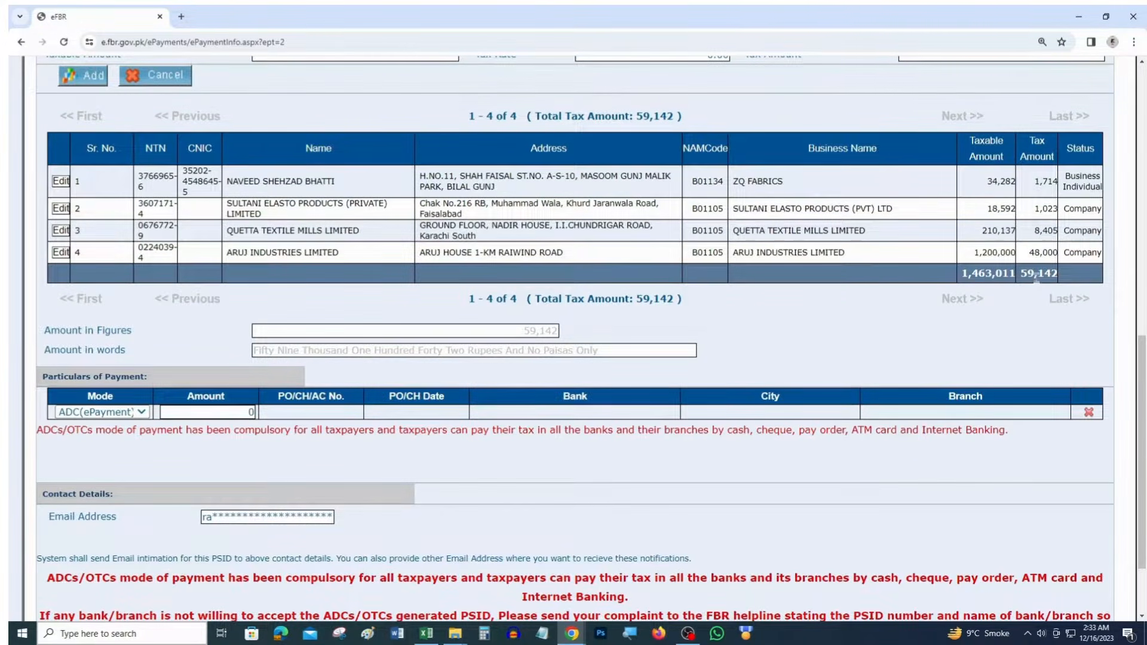
pyautogui.moveTo(1021, 274); pyautogui.dragTo(1061, 279)
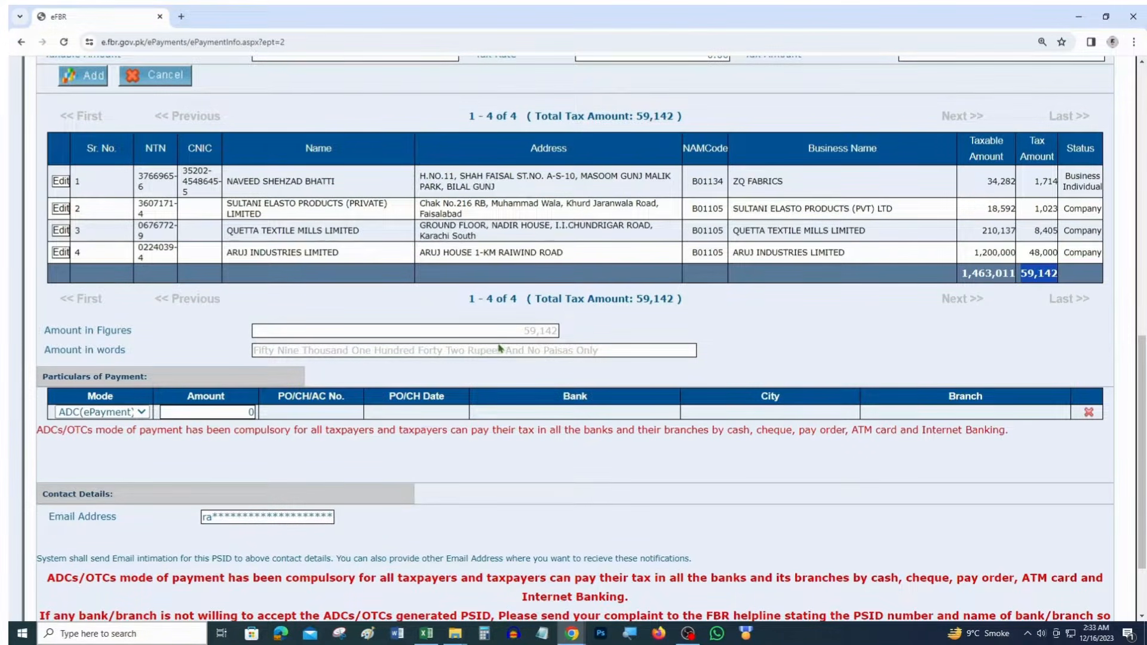
pyautogui.click(528, 333)
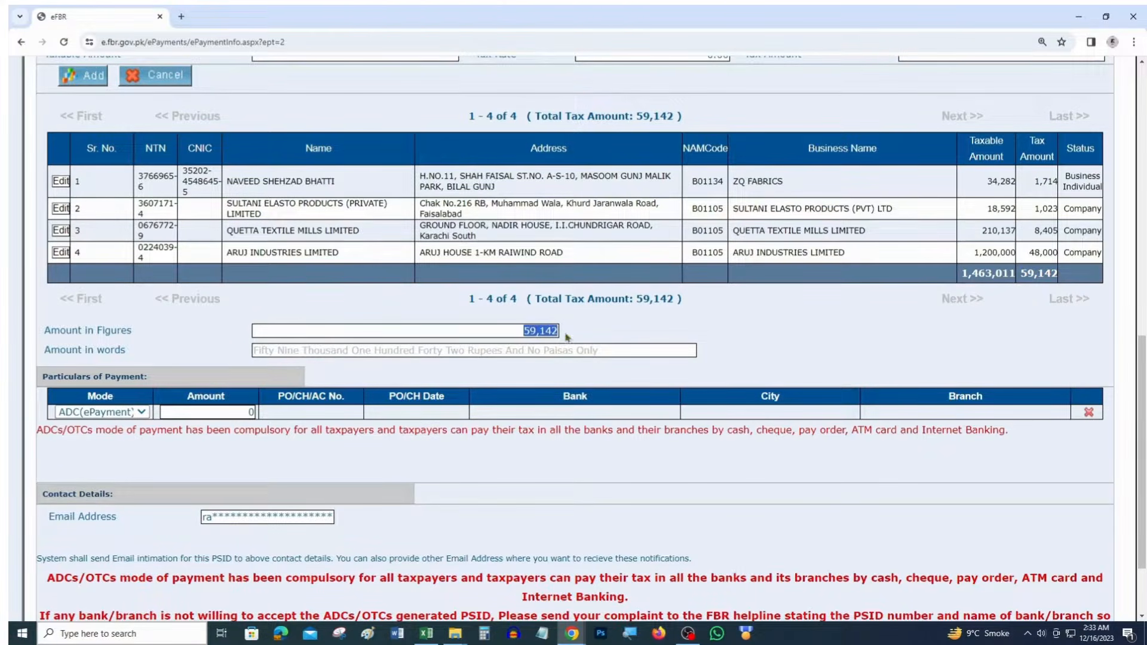
pyautogui.moveTo(598, 351); pyautogui.dragTo(257, 358)
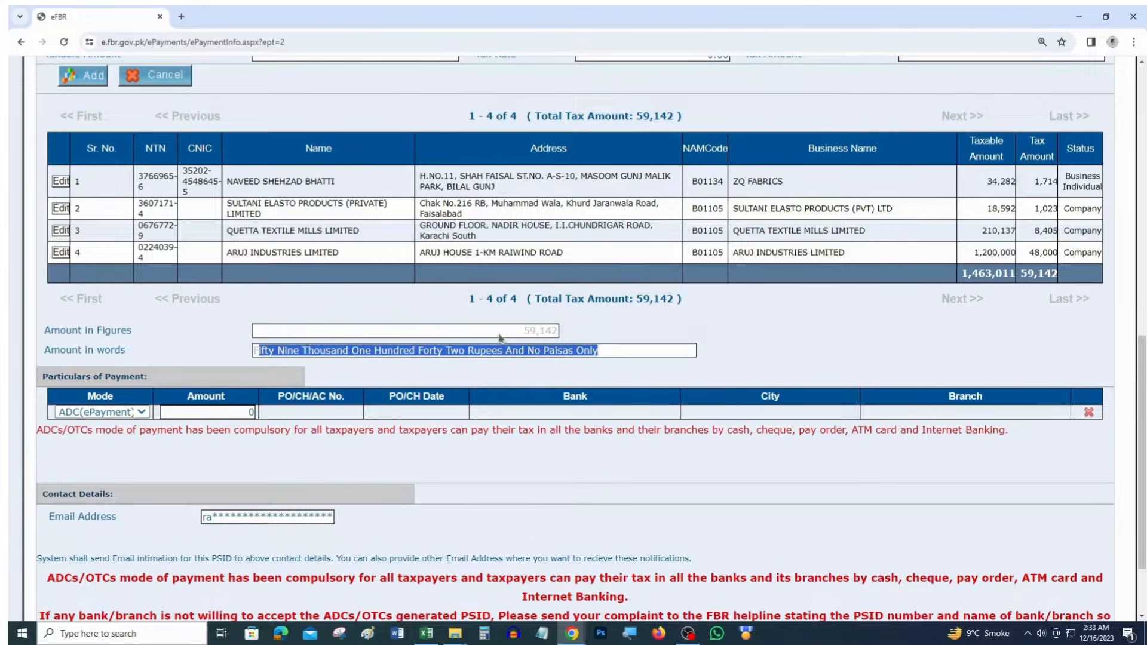
pyautogui.moveTo(522, 332); pyautogui.dragTo(560, 333)
# Keep ADC(ePayment) as the payment mode and enter 59,142 as the payment amount
pyautogui.click(85, 412)
pyautogui.click(84, 411)
pyautogui.moveTo(43, 377); pyautogui.dragTo(154, 381)
pyautogui.click(126, 412)
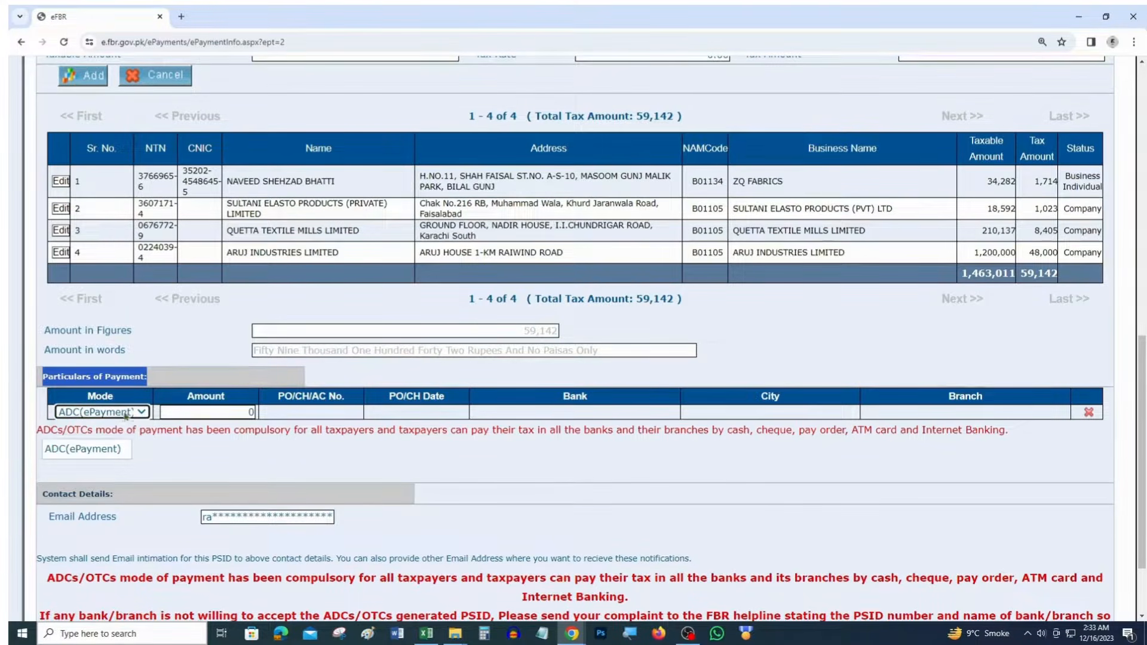
pyautogui.click(125, 412)
pyautogui.click(202, 411)
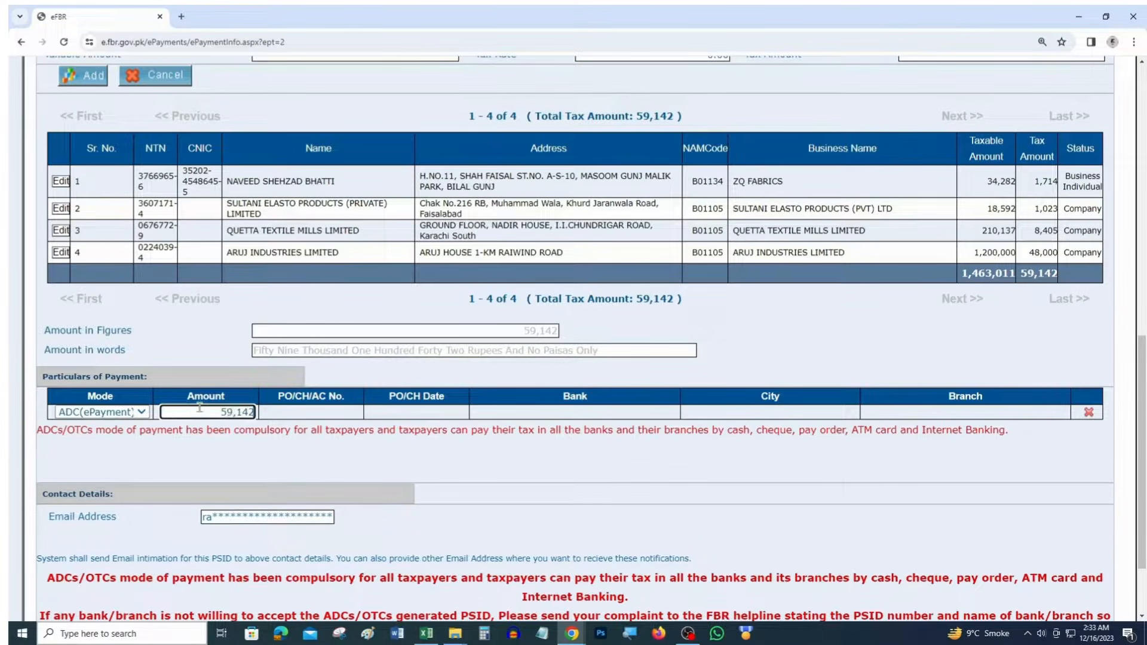
pyautogui.click(453, 446)
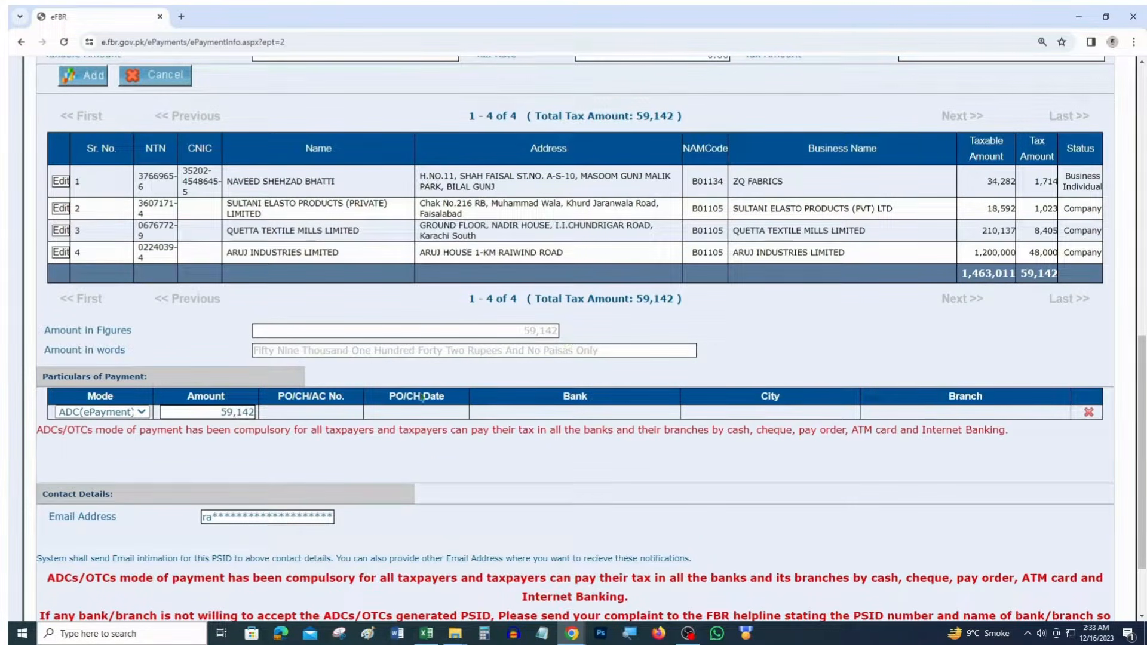
# Create the e-payment slip and confirm its details to generate the PSID
pyautogui.scroll(-3, 681, 425)
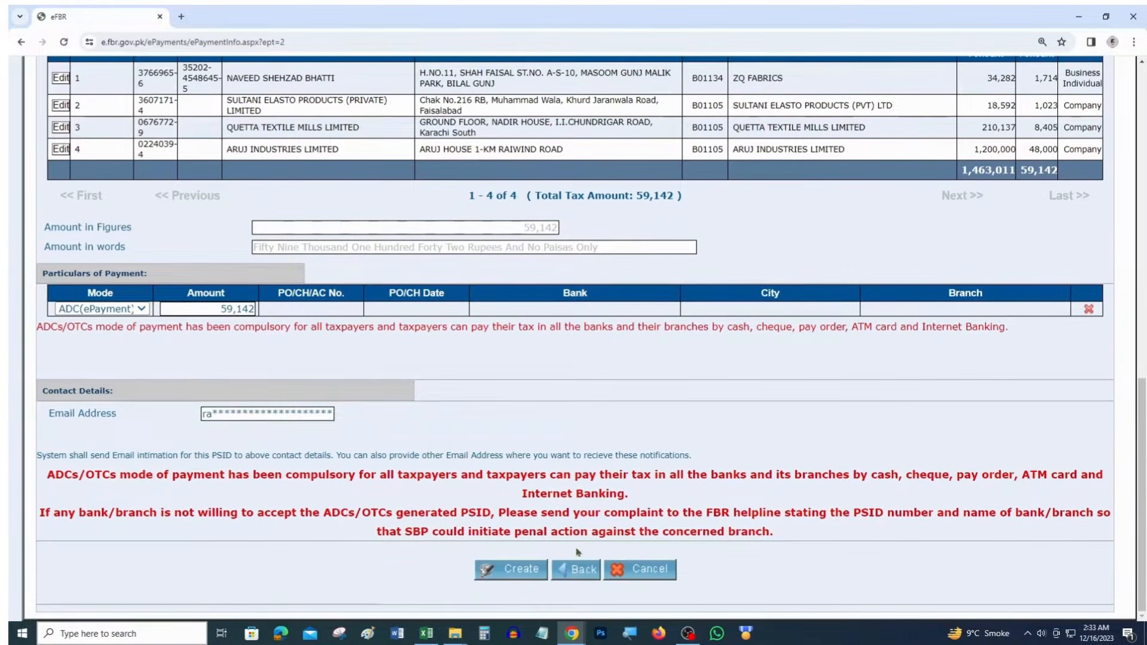
pyautogui.click(525, 576)
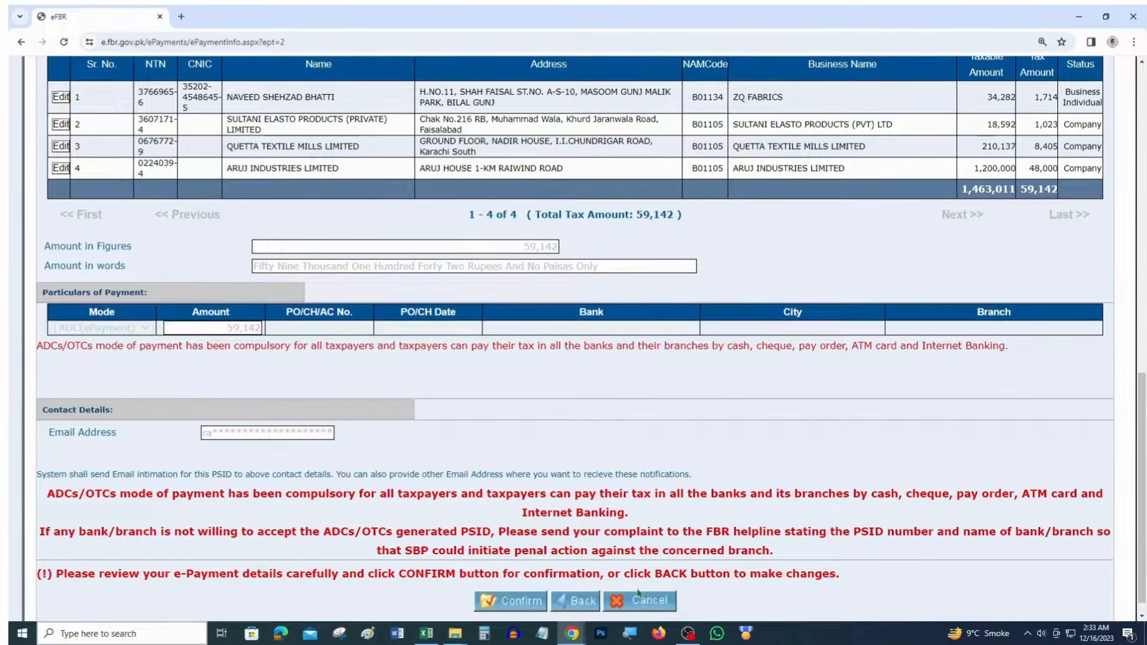
pyautogui.scroll(2, 67, 222)
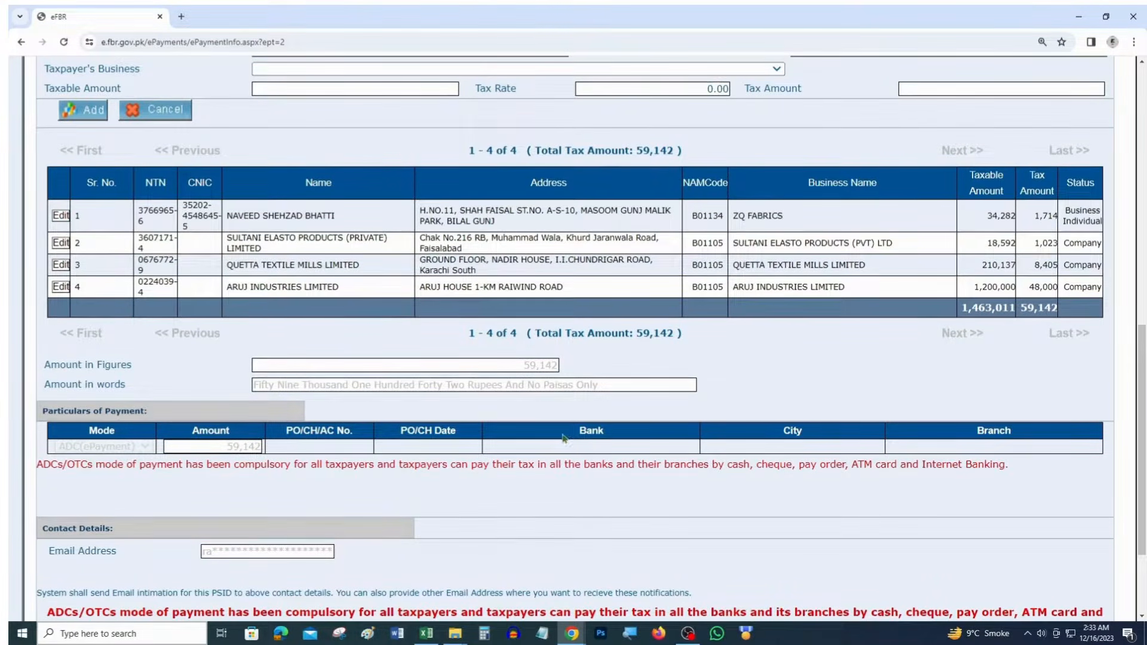
pyautogui.scroll(-2, 567, 458)
pyautogui.click(513, 589)
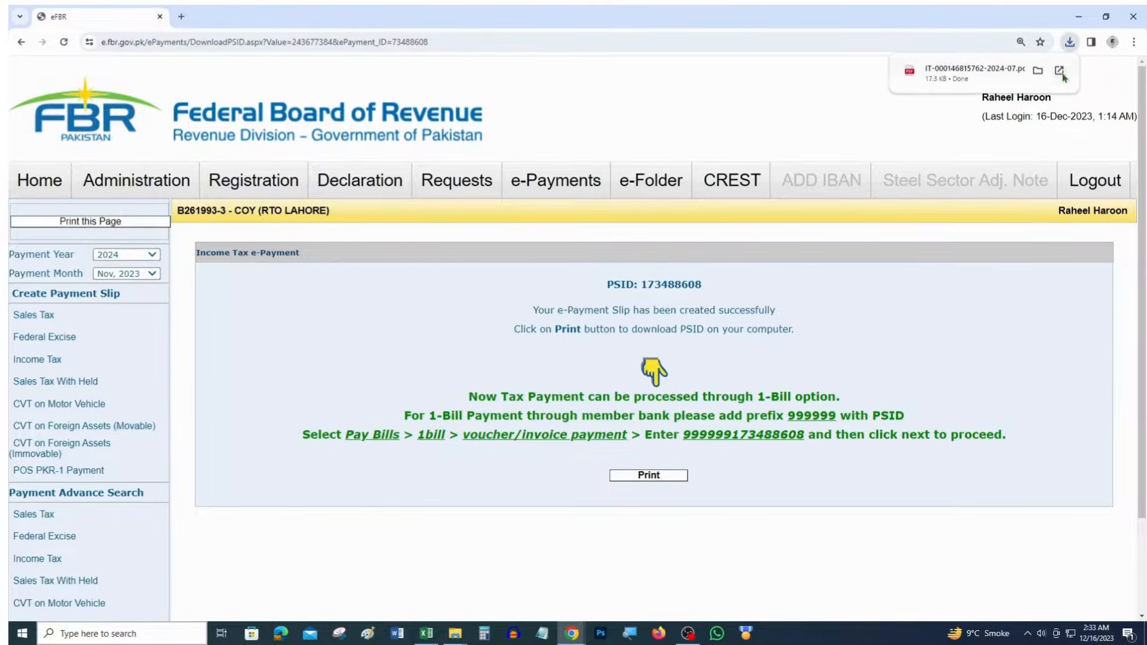
# Review the 07/23 tax period and 59,142 amount on the challan PDF, then return to eFBR
pyautogui.click(963, 73)
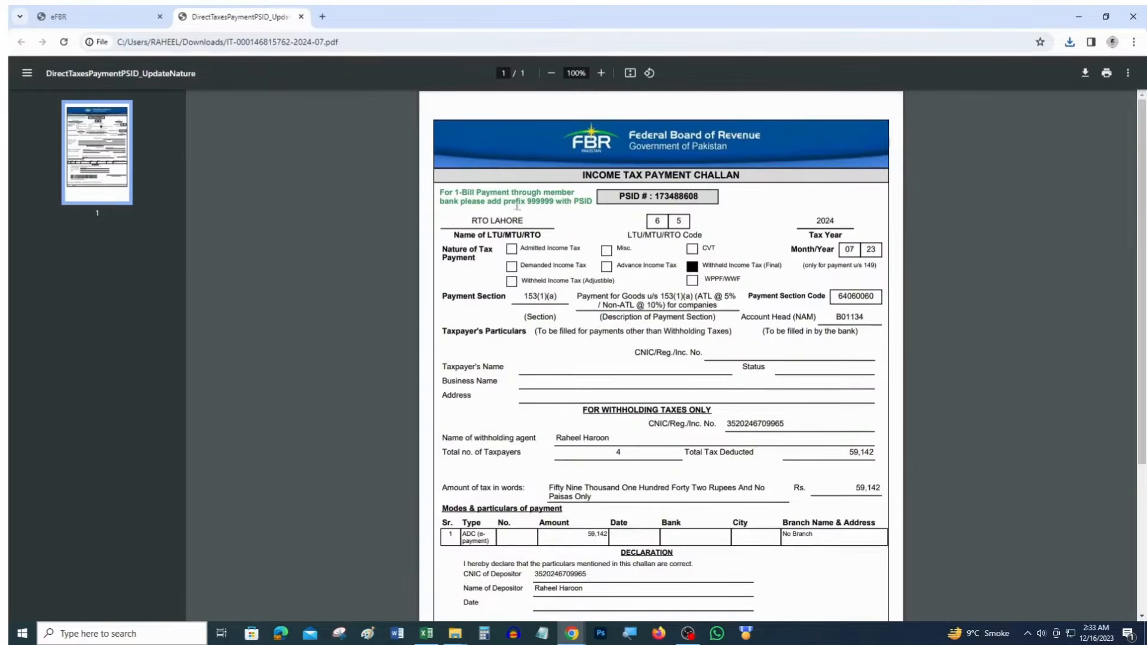
pyautogui.moveTo(840, 222); pyautogui.dragTo(871, 250)
pyautogui.scroll(-2, 777, 311)
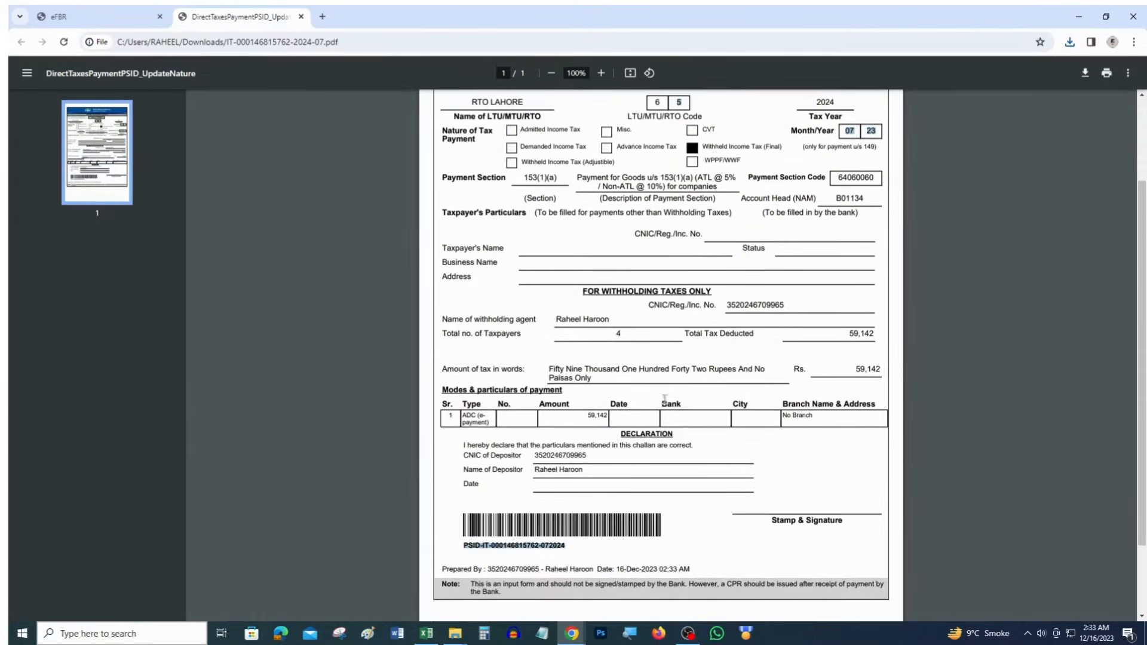
pyautogui.moveTo(609, 416); pyautogui.dragTo(581, 416)
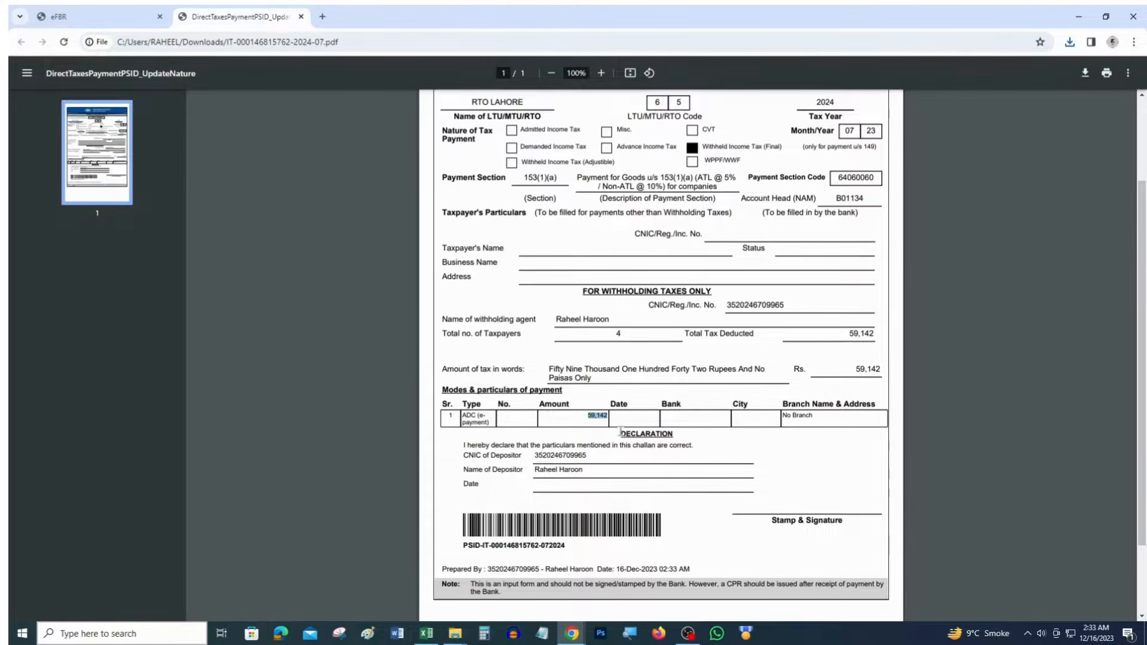
pyautogui.scroll(1, 812, 230)
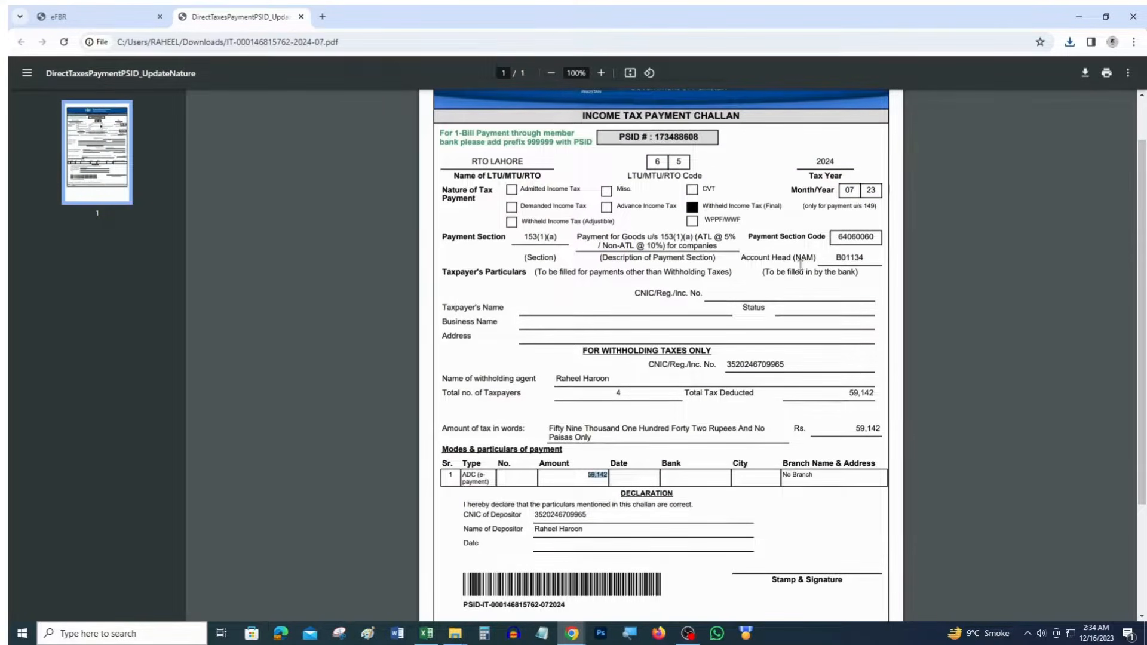
pyautogui.click(120, 16)
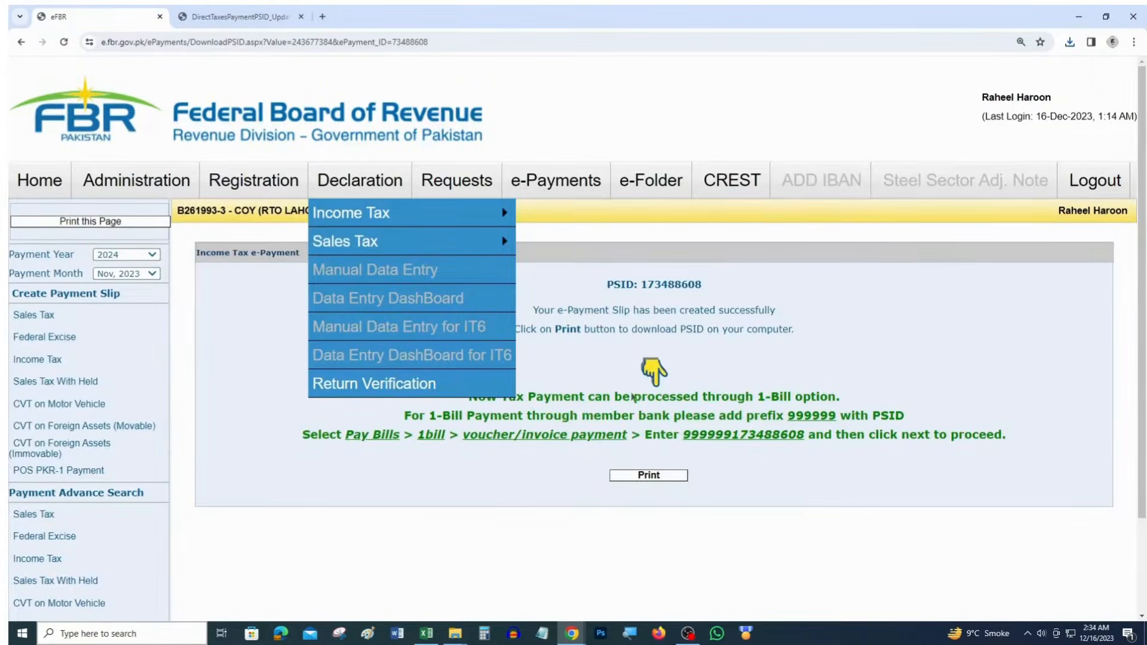
# Start a new Income Tax payment from the e-Payments Create Payment menu
pyautogui.hotkey('alt', 'Tab')
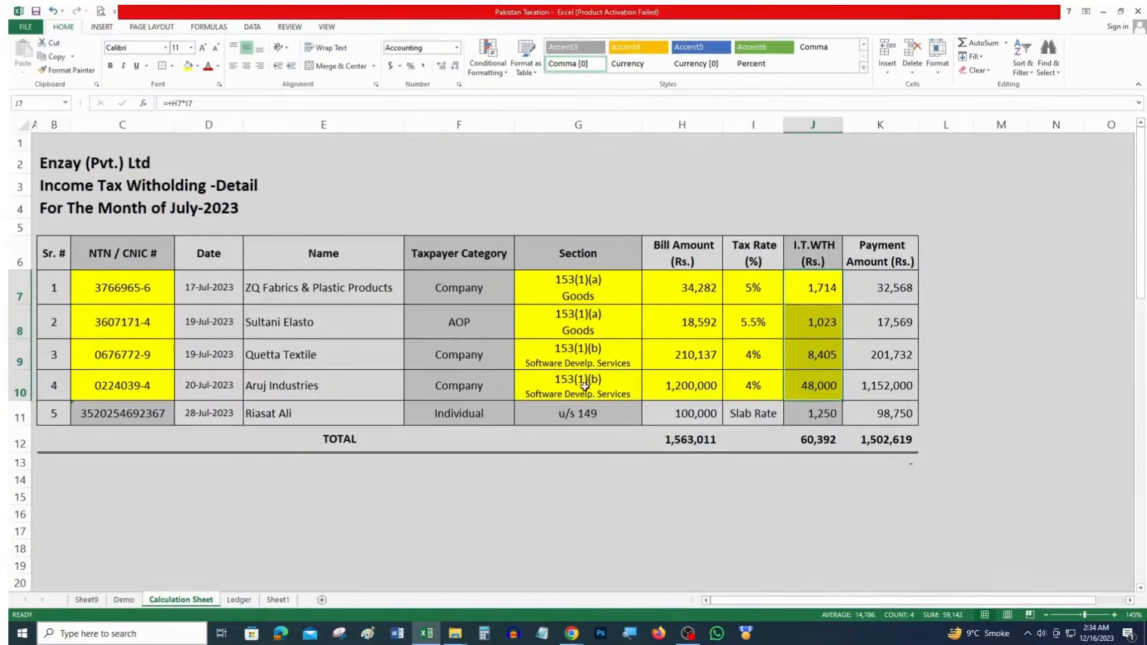
pyautogui.hotkey('alt', 'Tab')
pyautogui.moveTo(553, 177)
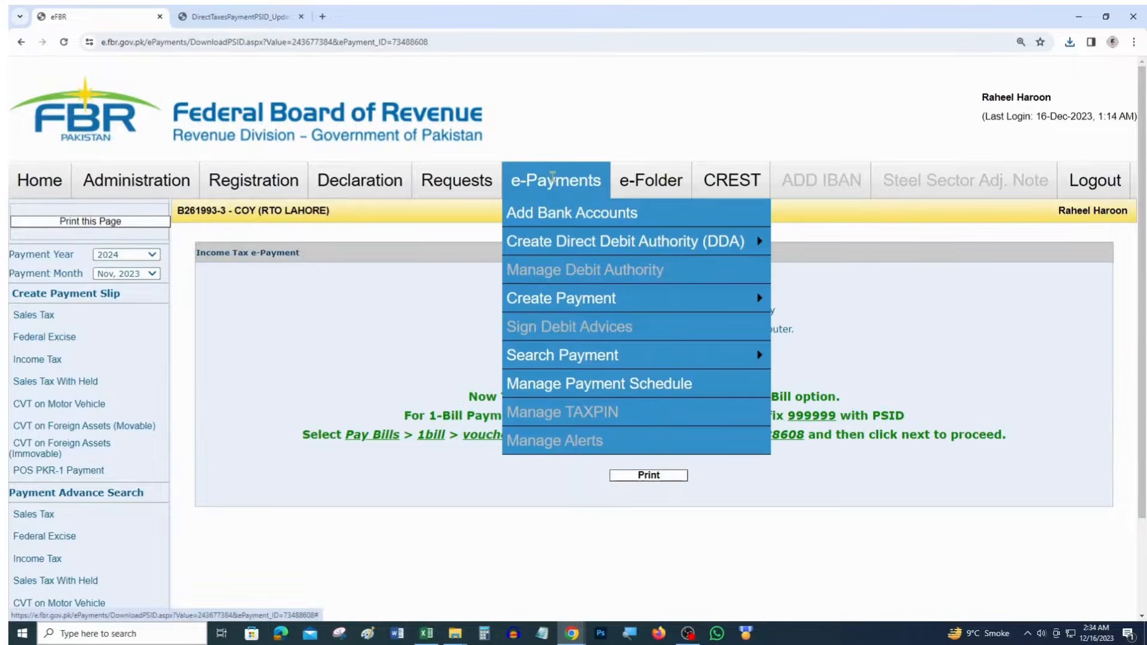
pyautogui.moveTo(576, 304)
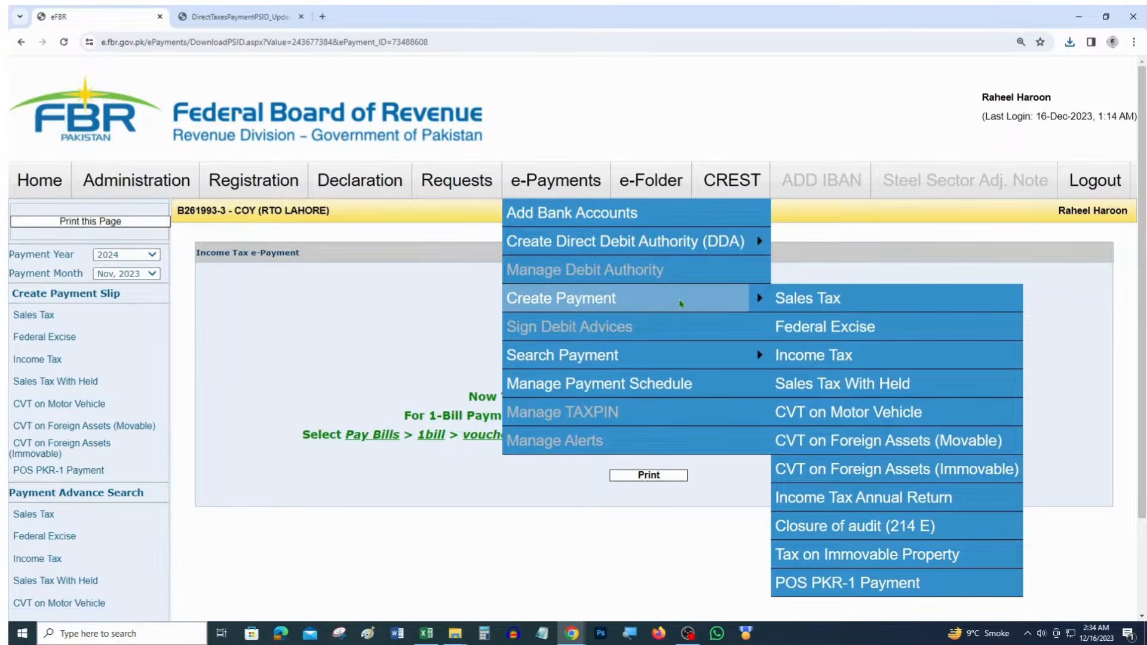
pyautogui.click(814, 356)
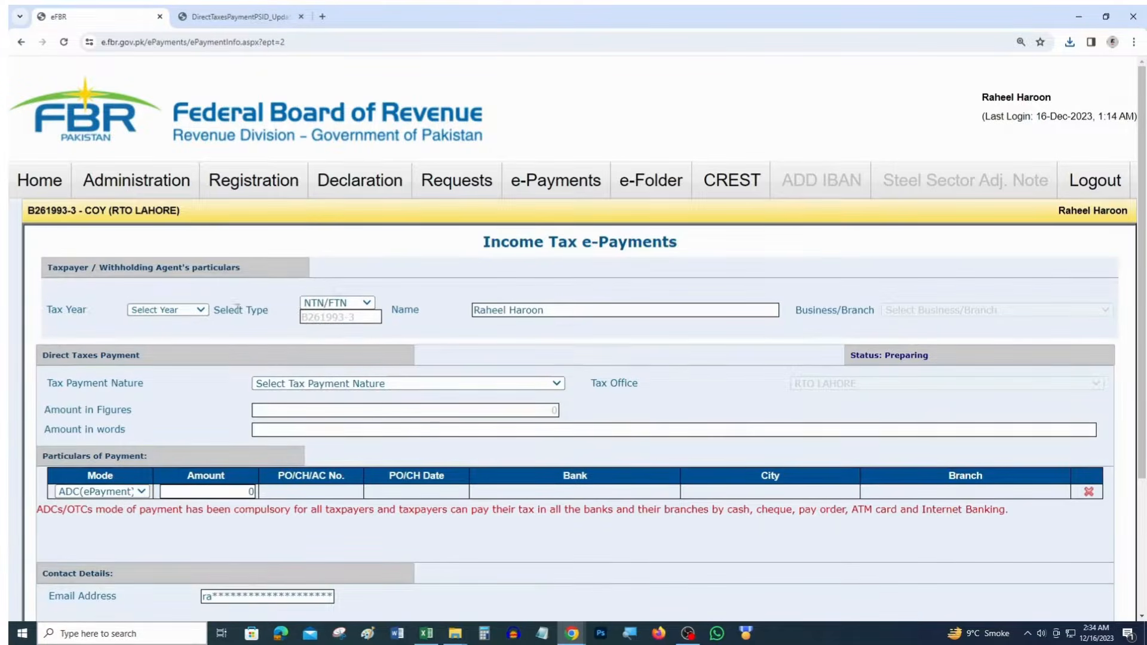
# Set tax year 2024 and tax payment nature Withheld Income Tax (Adjustable)
pyautogui.click(167, 310)
pyautogui.click(156, 327)
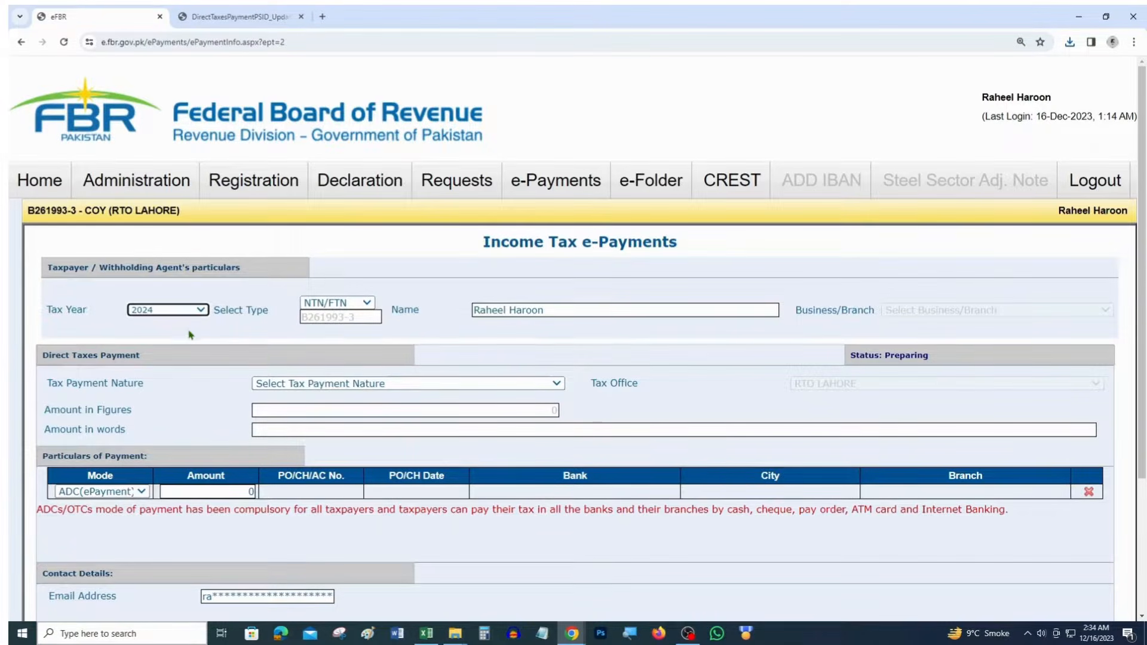
pyautogui.click(321, 385)
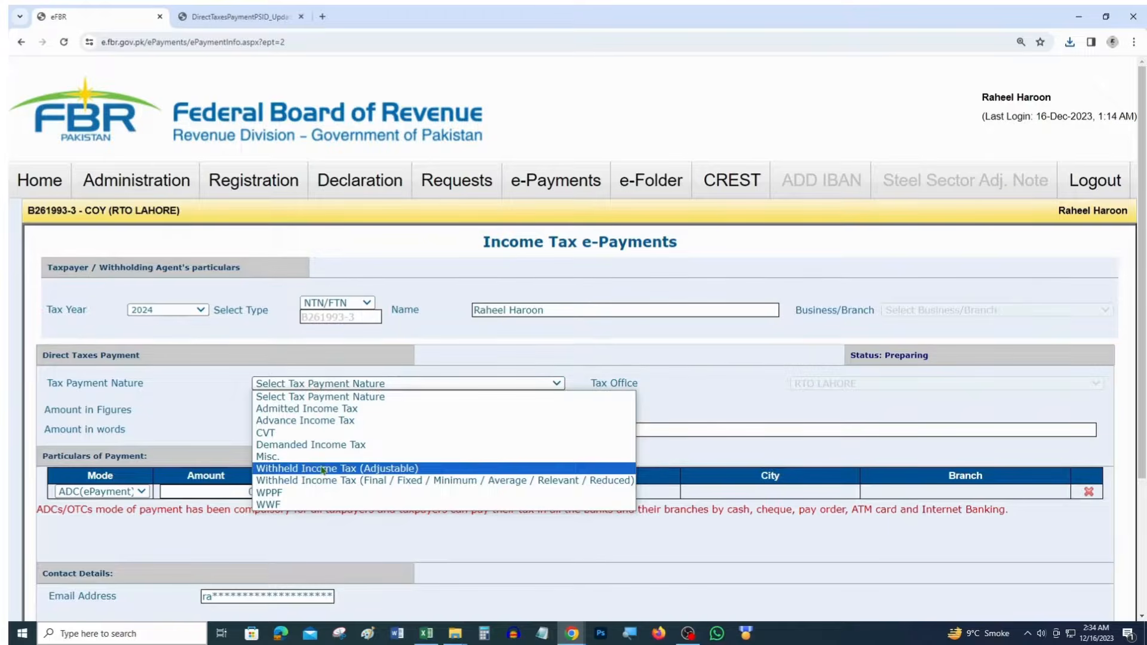
pyautogui.hotkey('ctrl', '+')
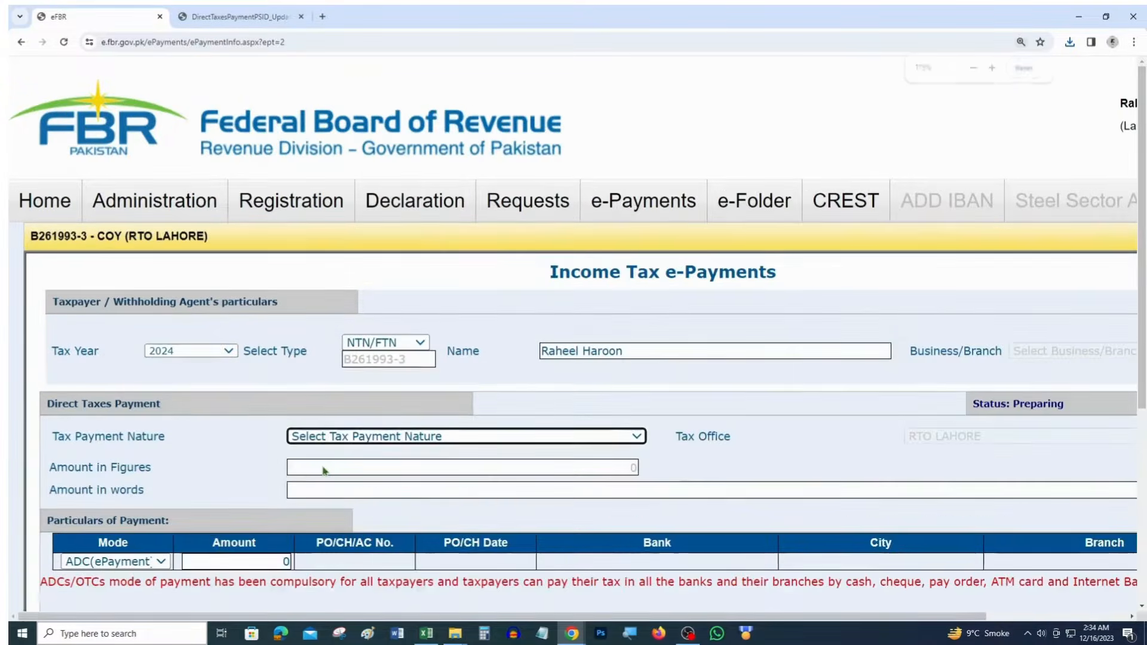
pyautogui.click(330, 436)
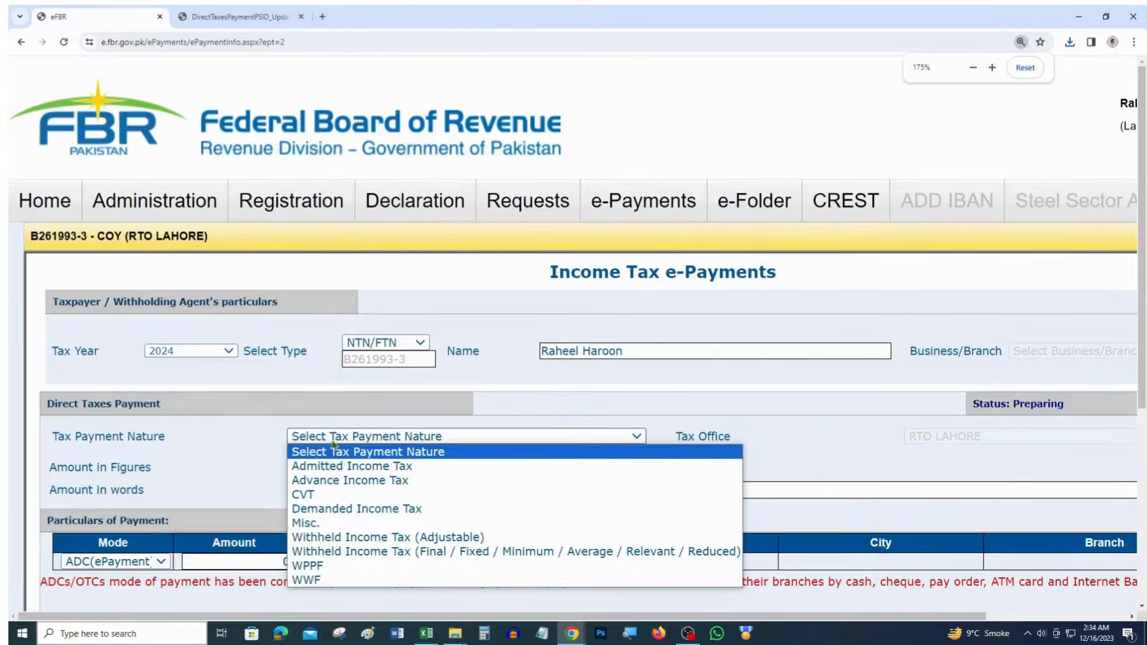
pyautogui.click(370, 537)
pyautogui.hotkey('ctrl', '-')
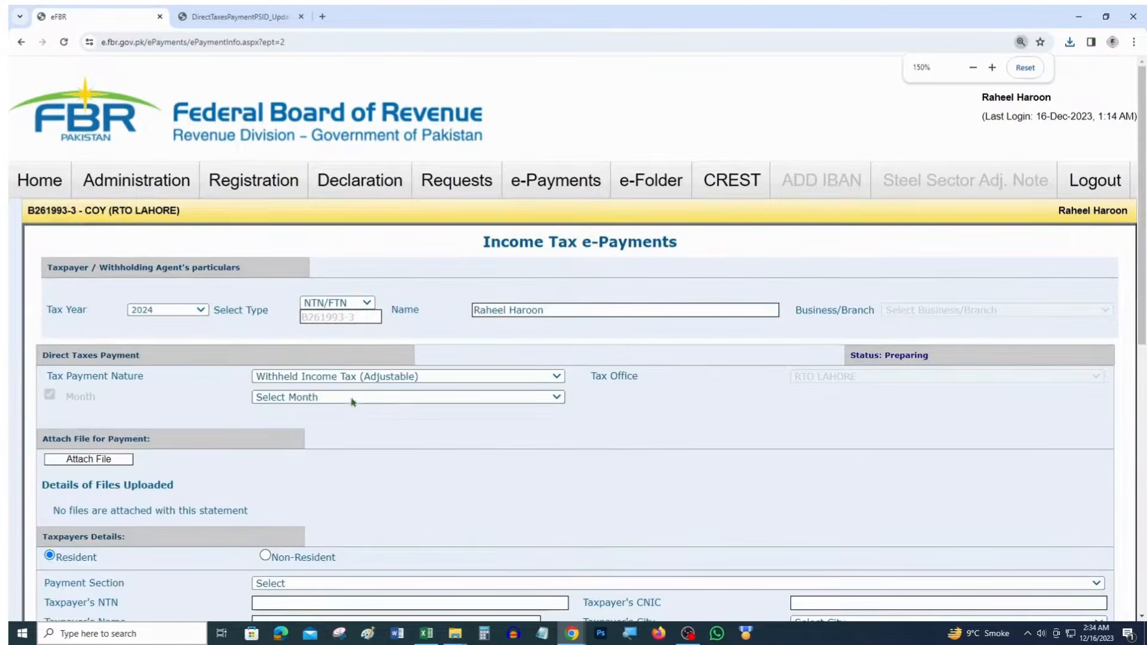
# Choose month Jul and payment section 64020004 - 149 Salary of Other Employees u/s 149
pyautogui.click(368, 397)
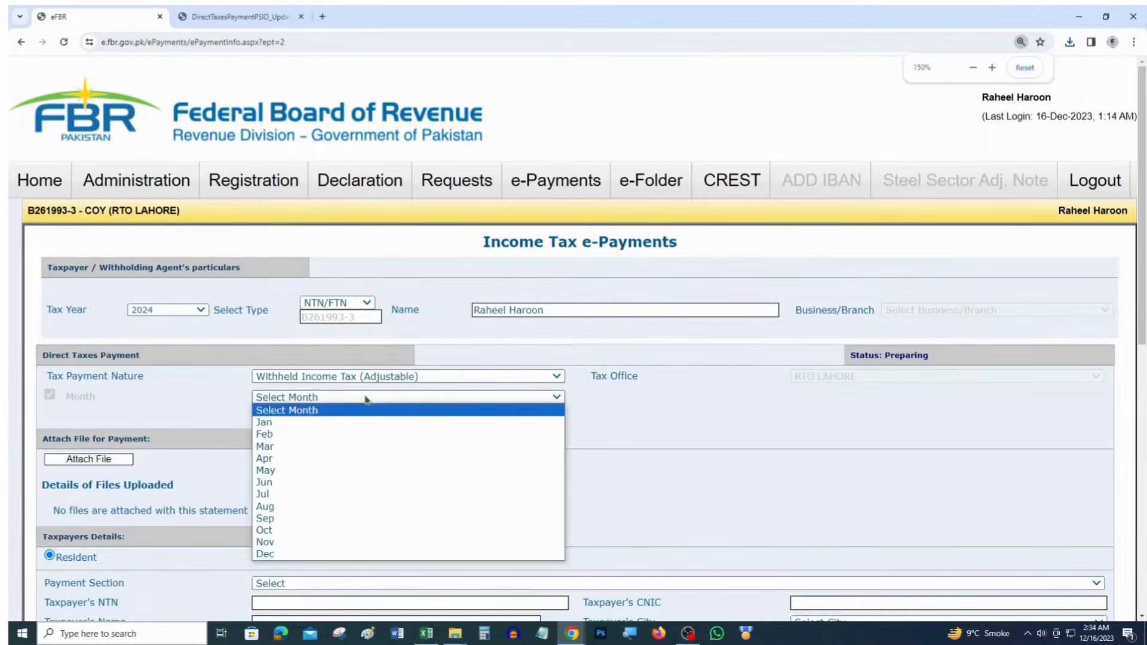
pyautogui.click(304, 495)
pyautogui.scroll(-1, 478, 345)
pyautogui.scroll(-3, 478, 344)
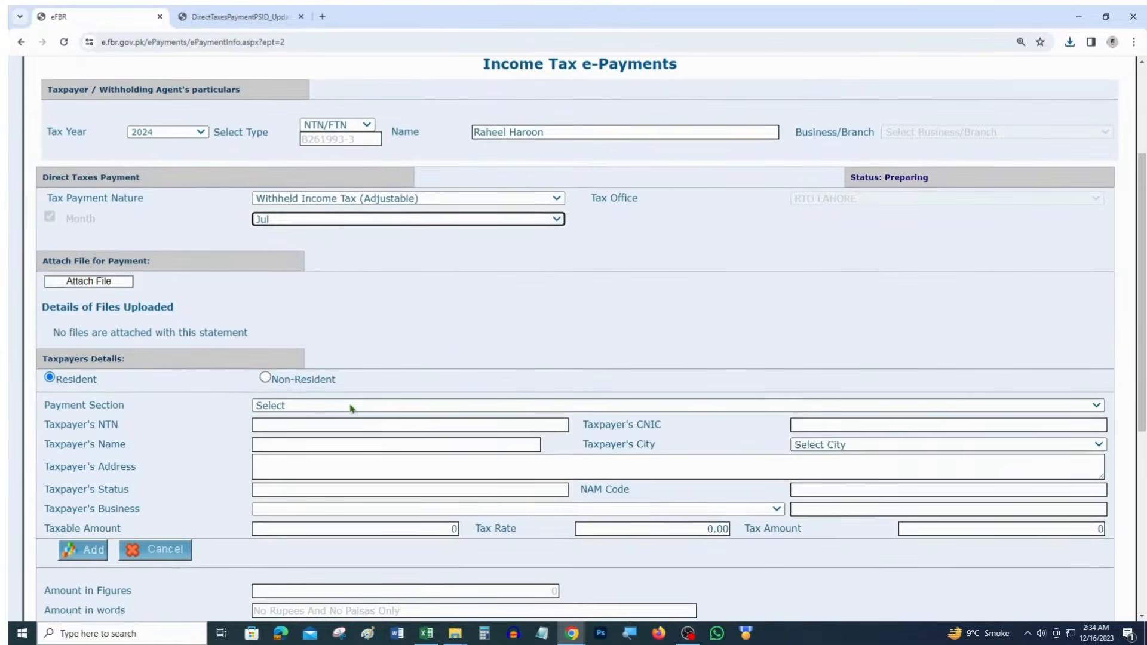
pyautogui.click(351, 404)
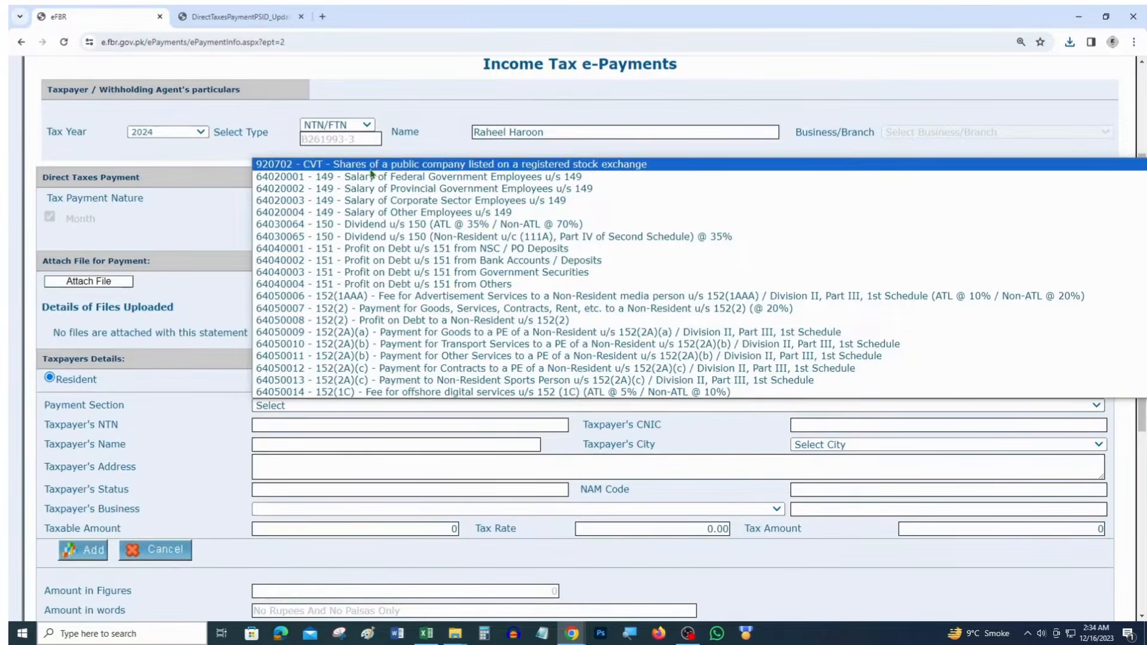
pyautogui.scroll(1, 367, 179)
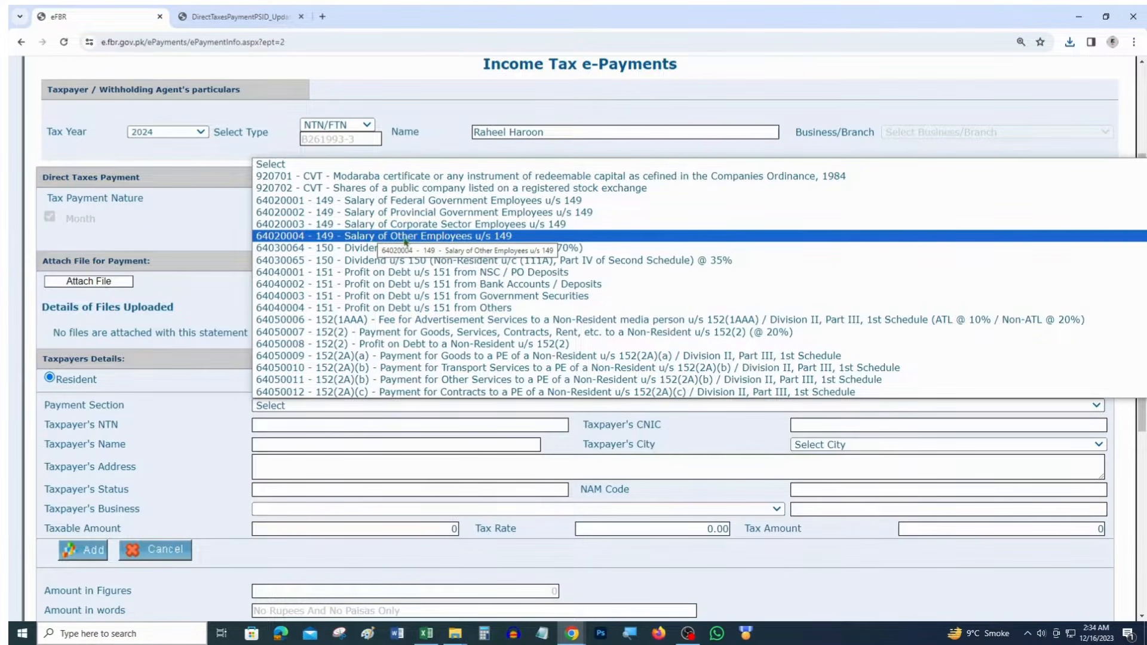
pyautogui.click(507, 239)
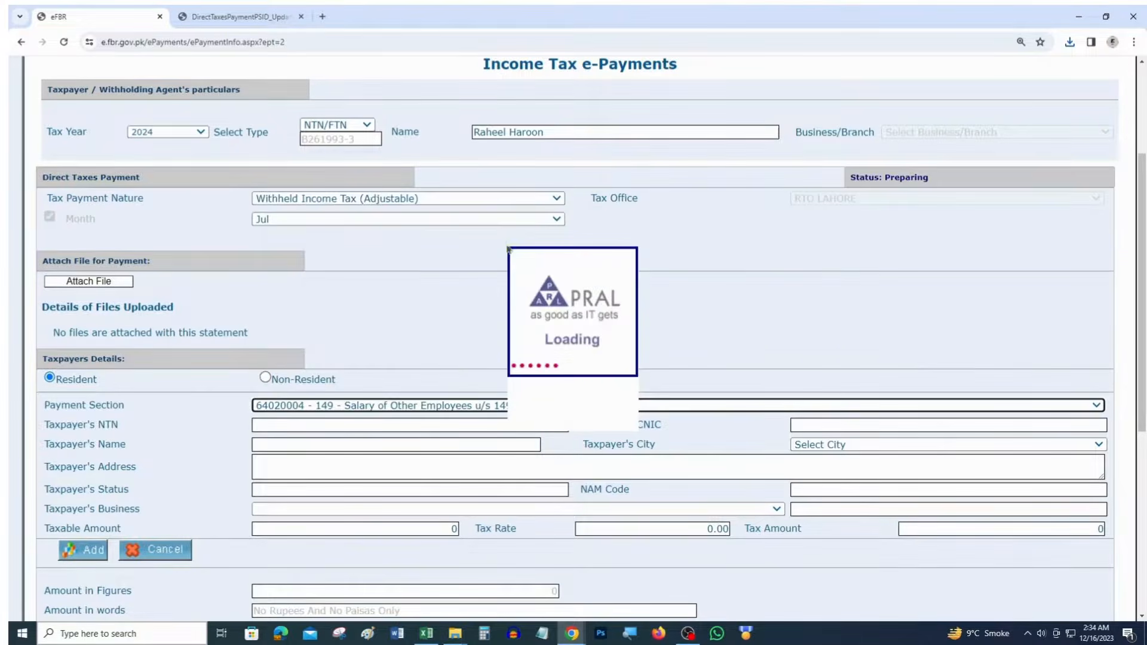
# Paste the taxpayer's CNIC from cell C11 into the Taxpayer's CNIC field to auto-fill their details
pyautogui.hotkey('alt', 'Tab')
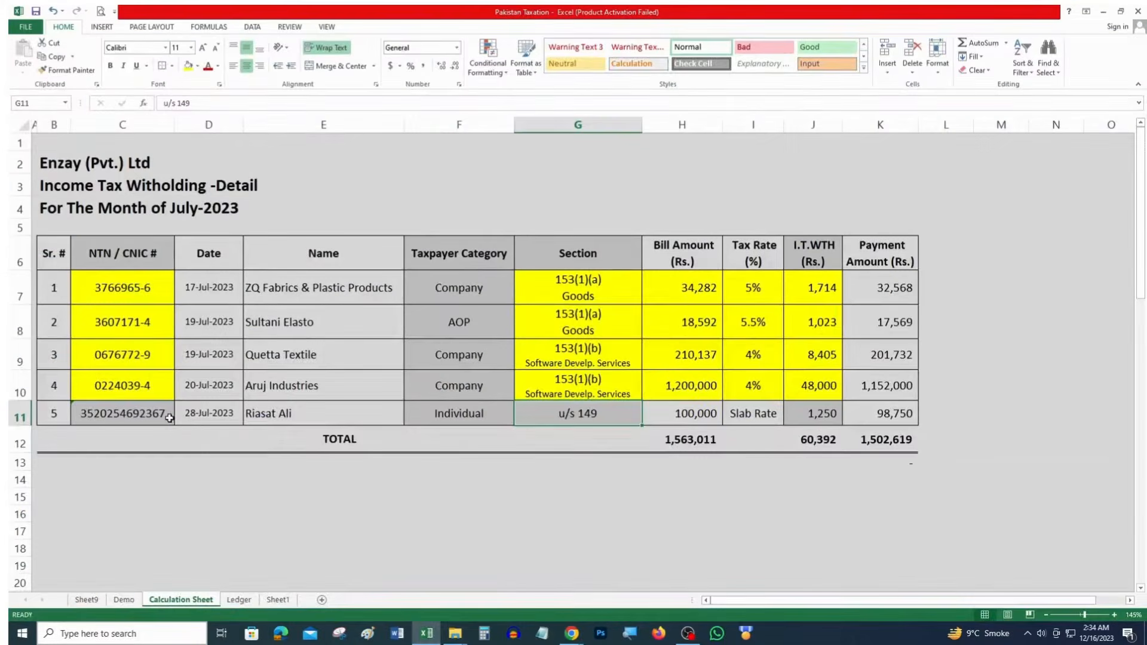
pyautogui.click(161, 417)
pyautogui.hotkey('ctrl', 'c')
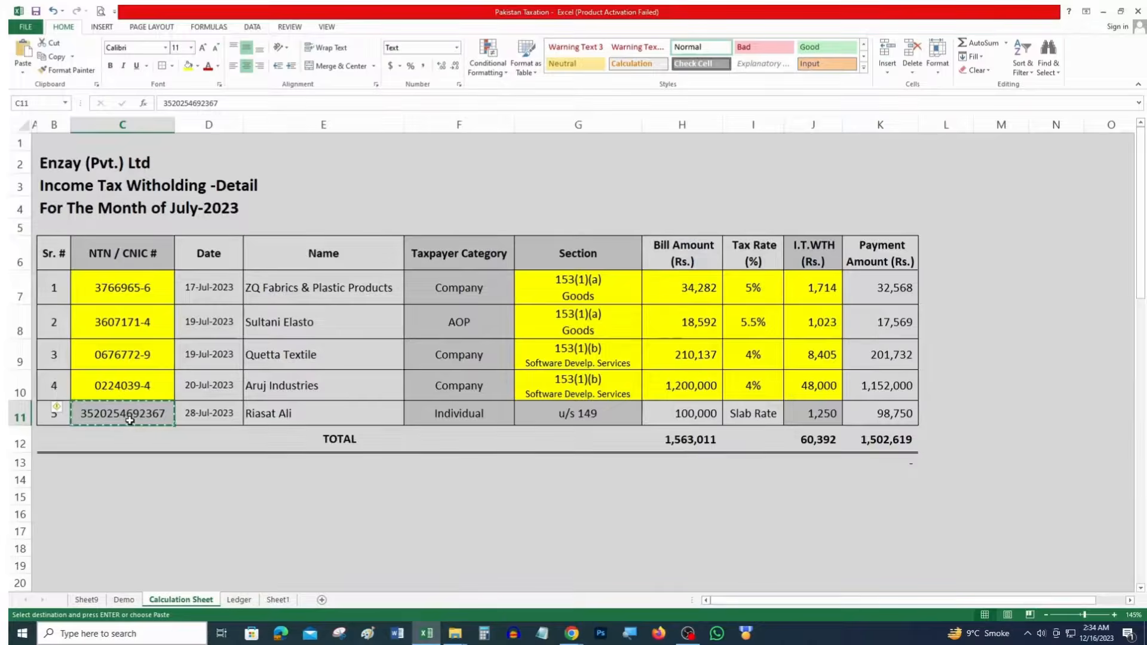
pyautogui.hotkey('alt', 'Tab')
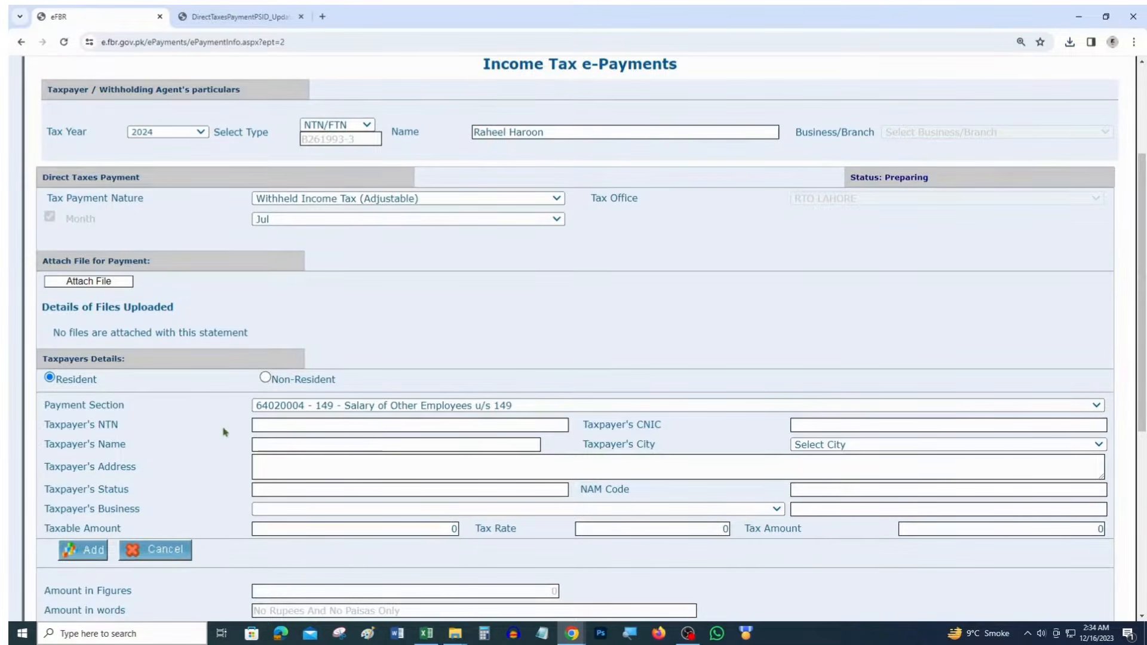
pyautogui.moveTo(226, 430); pyautogui.dragTo(55, 425)
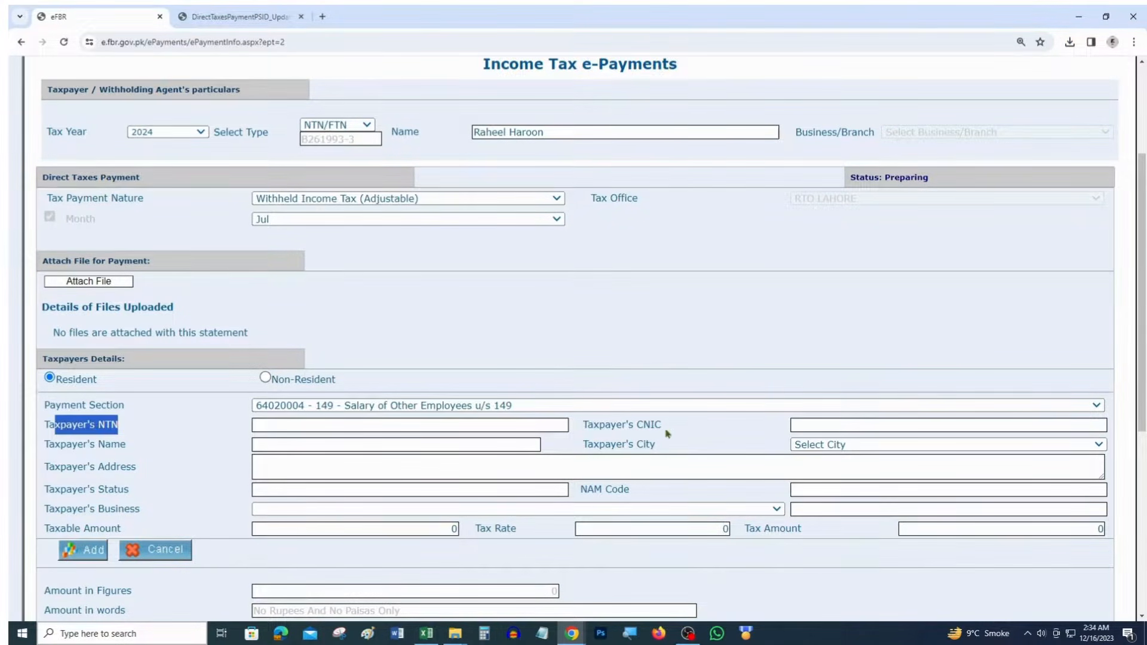
pyautogui.moveTo(668, 433); pyautogui.dragTo(570, 428)
pyautogui.click(837, 426)
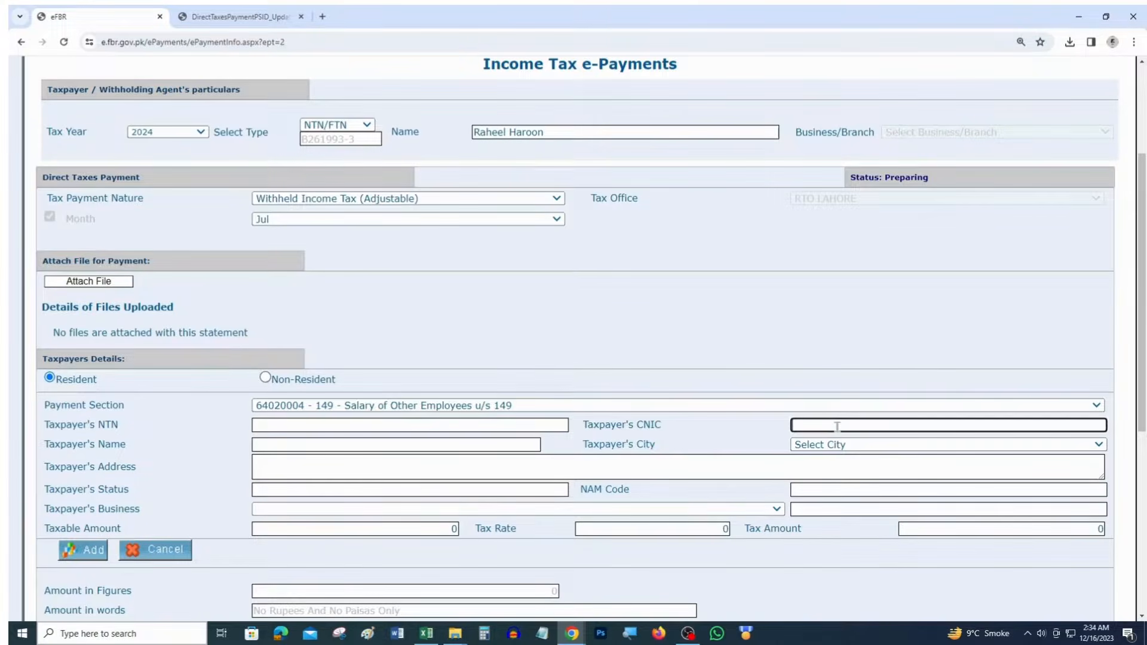
pyautogui.hotkey('ctrl', 'v')
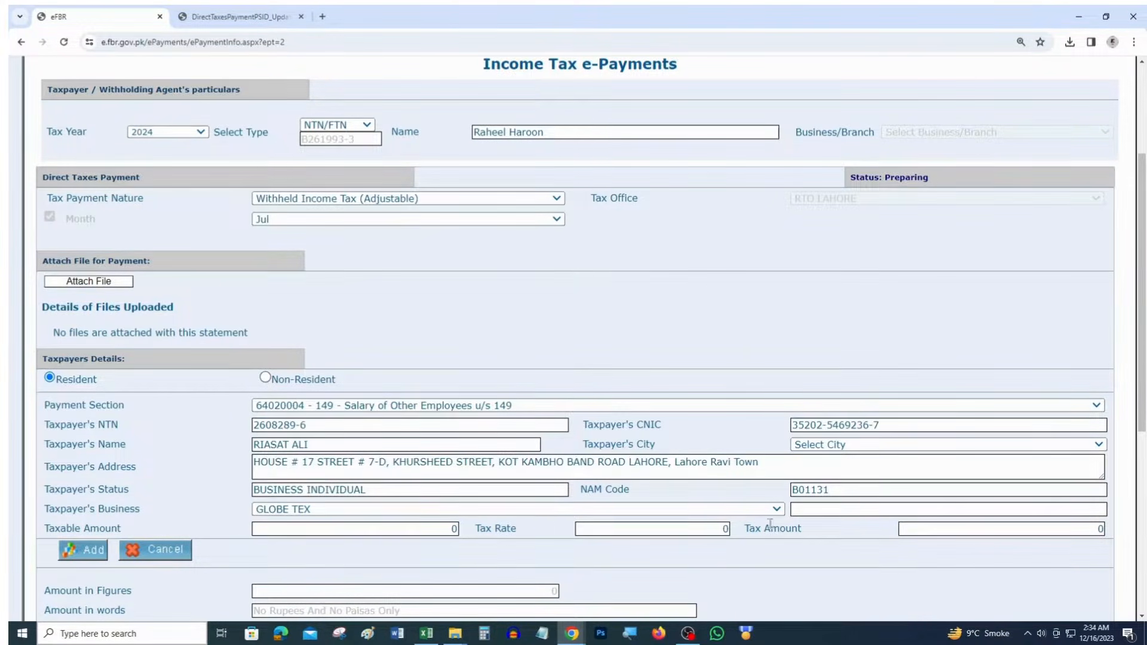
# Set the taxpayer's city to LAHORE, matching the address
pyautogui.click(842, 445)
pyautogui.press('l')
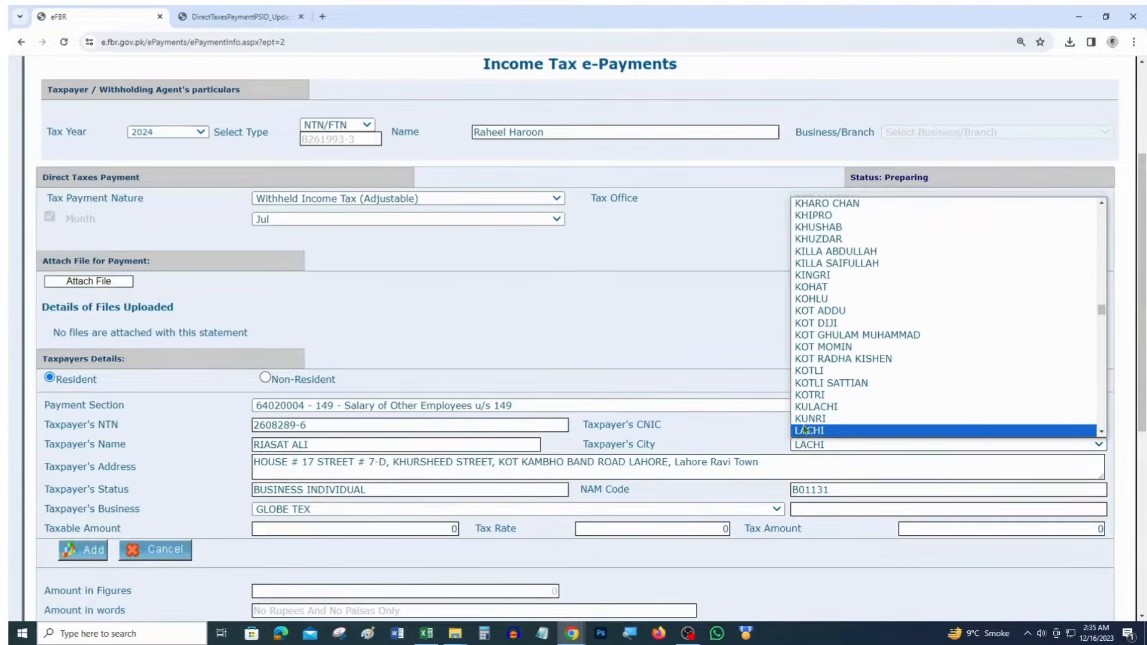
pyautogui.press('Down')
pyautogui.click(804, 428)
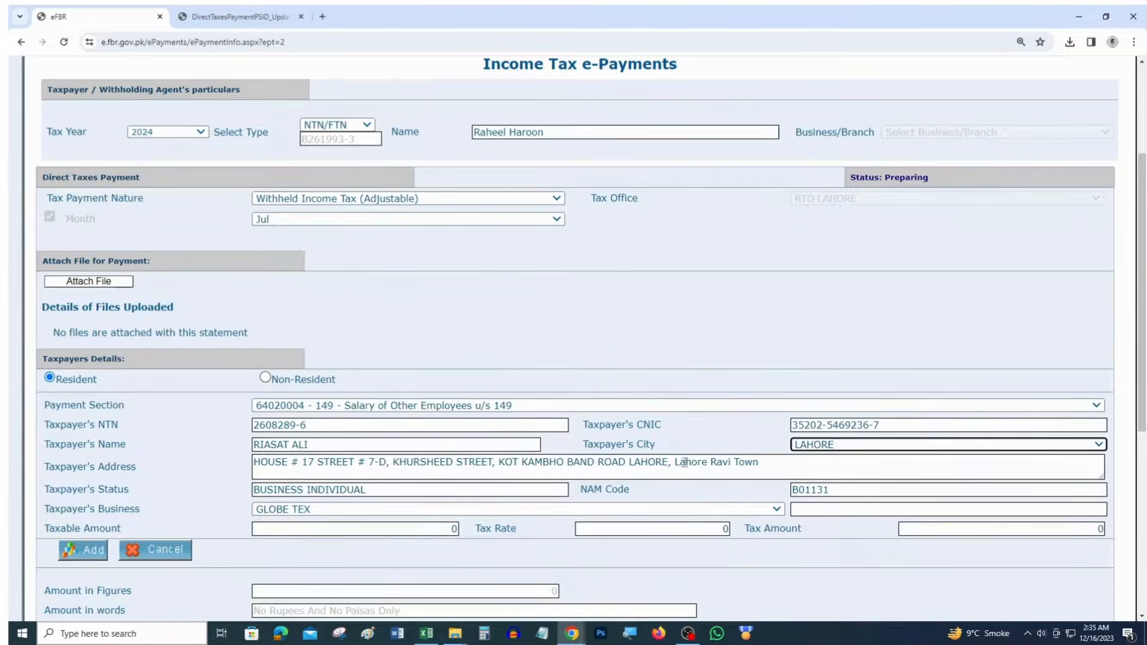
pyautogui.moveTo(680, 463); pyautogui.dragTo(706, 463)
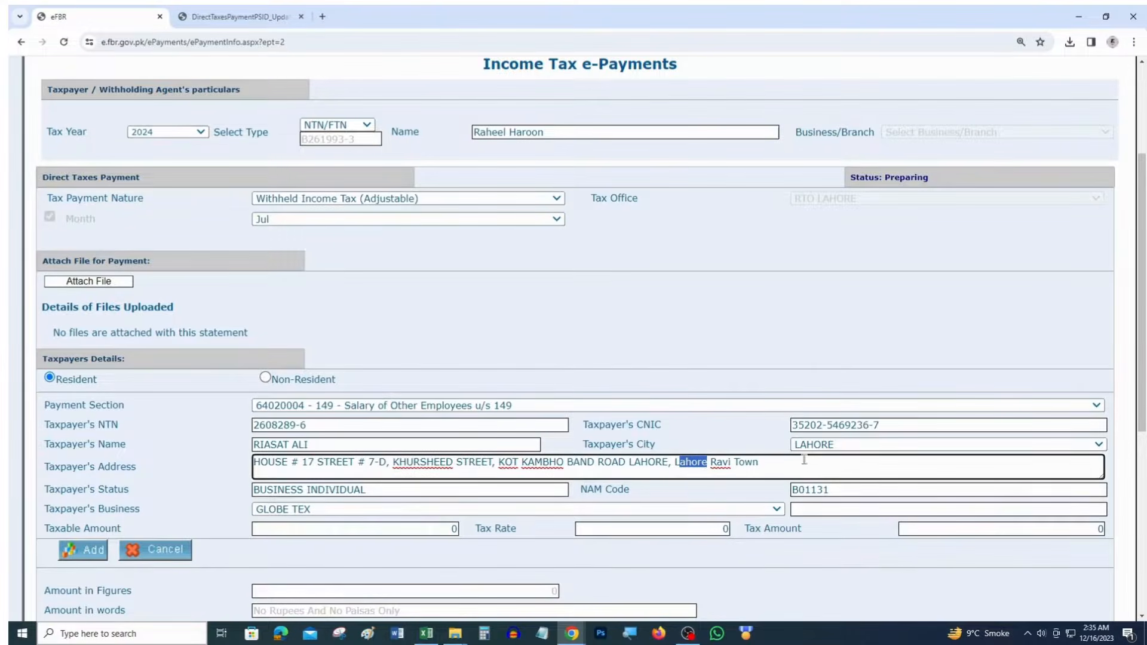
pyautogui.click(371, 501)
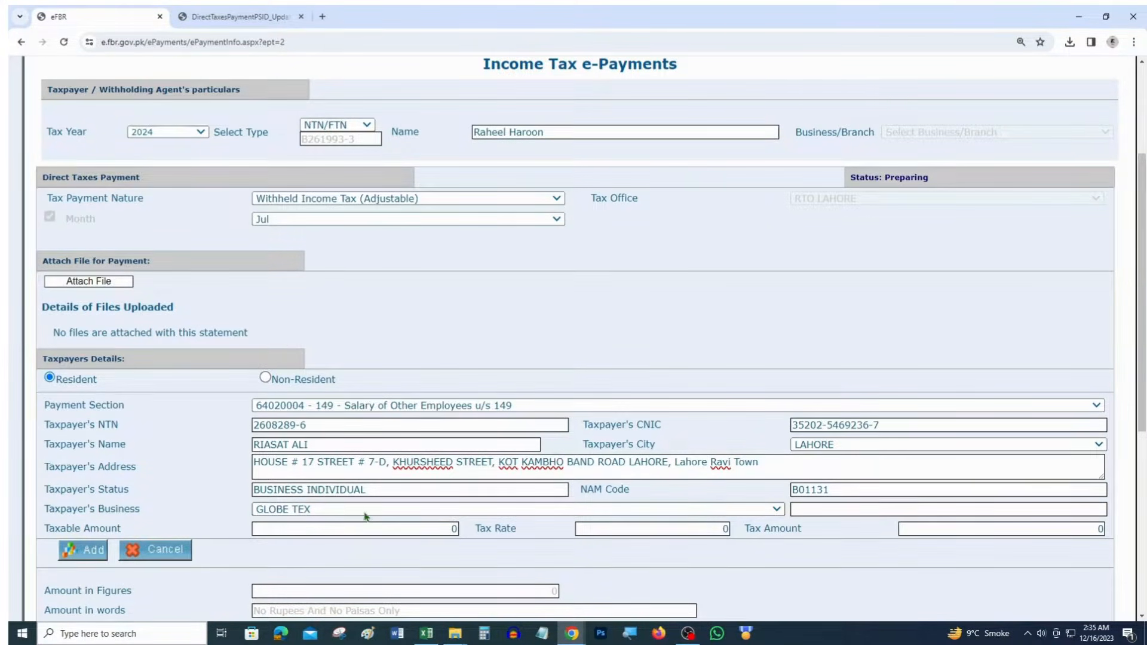
# Choose SR Enterprises as the taxpayer's business and enter a taxable amount of 100,000
pyautogui.click(366, 511)
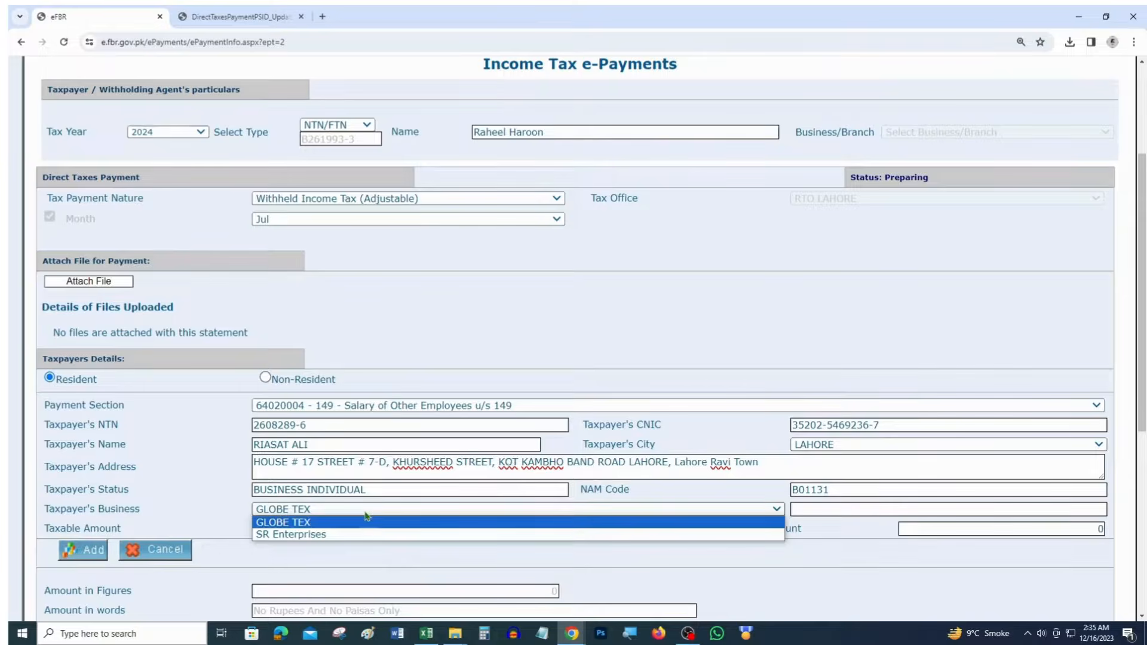
pyautogui.click(302, 535)
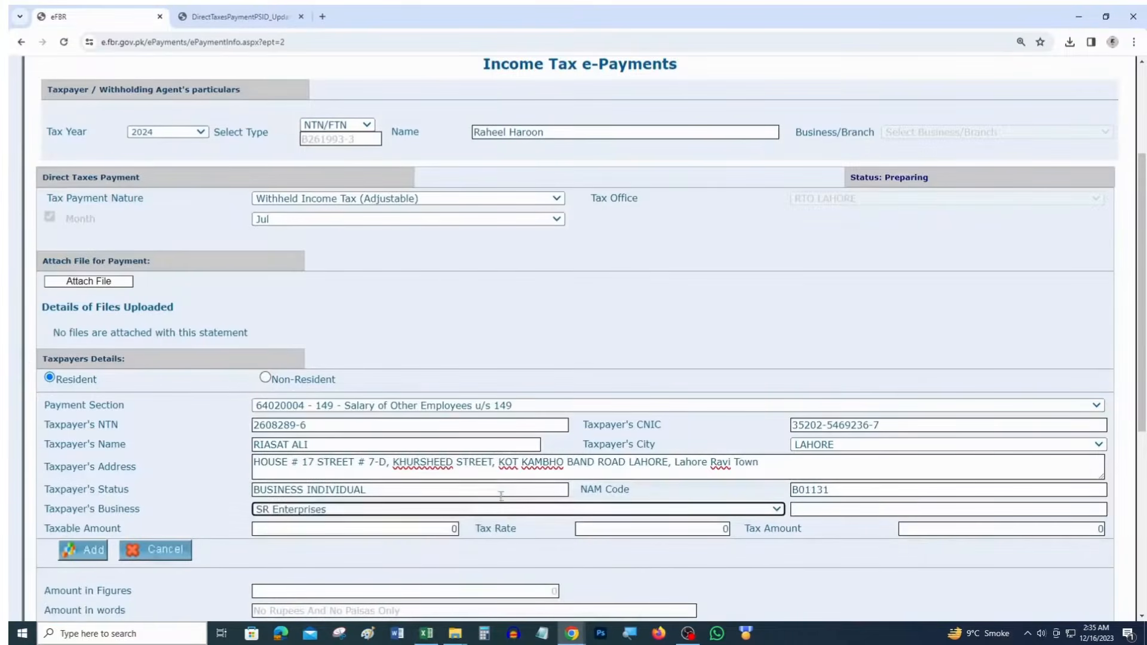
pyautogui.press('Tab')
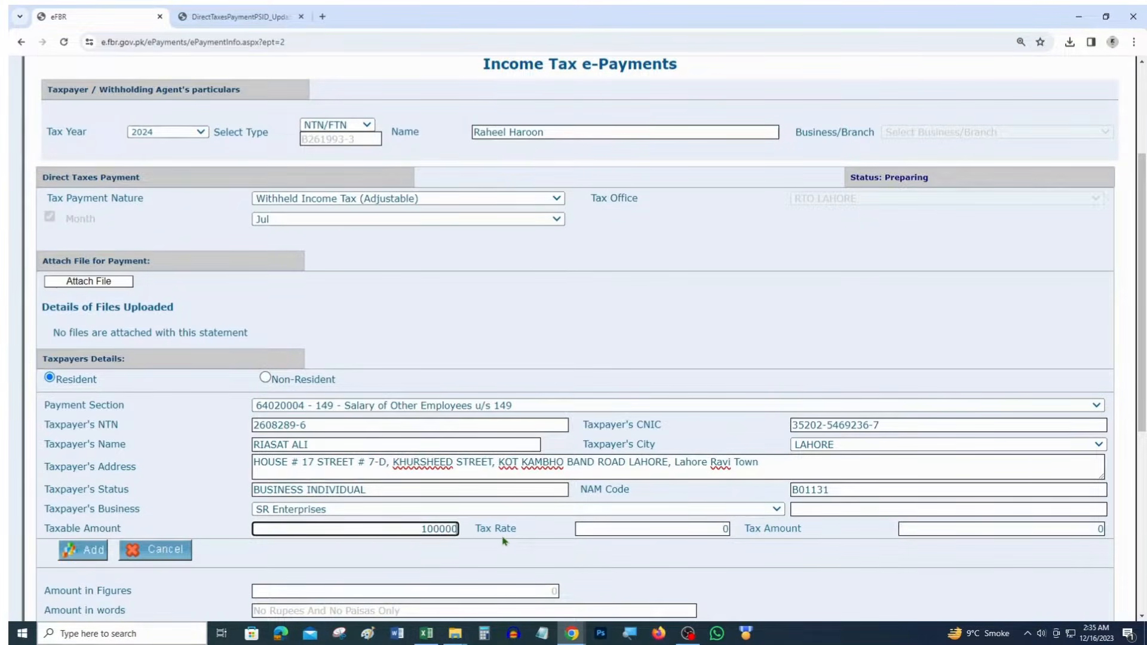
pyautogui.press('Tab')
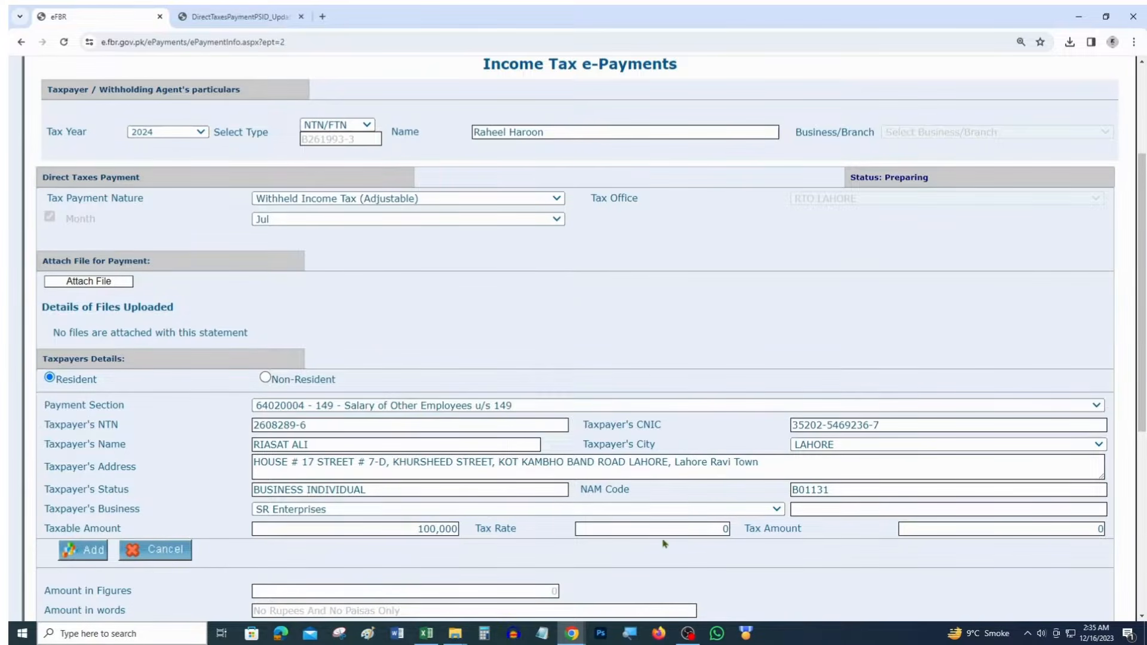
# Confirm the 1,250 withheld tax in Excel cell J11, enter it as Tax Amount, and add the row
pyautogui.hotkey('alt', 'Tab')
pyautogui.click(758, 420)
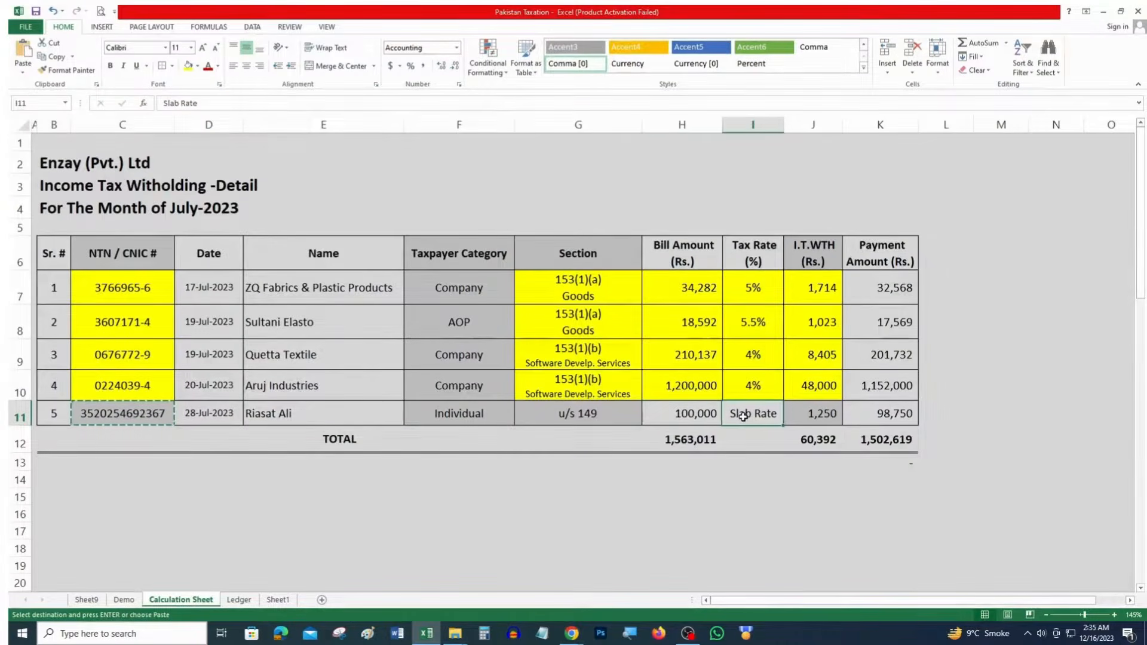
pyautogui.click(817, 418)
pyautogui.hotkey('alt', 'Tab')
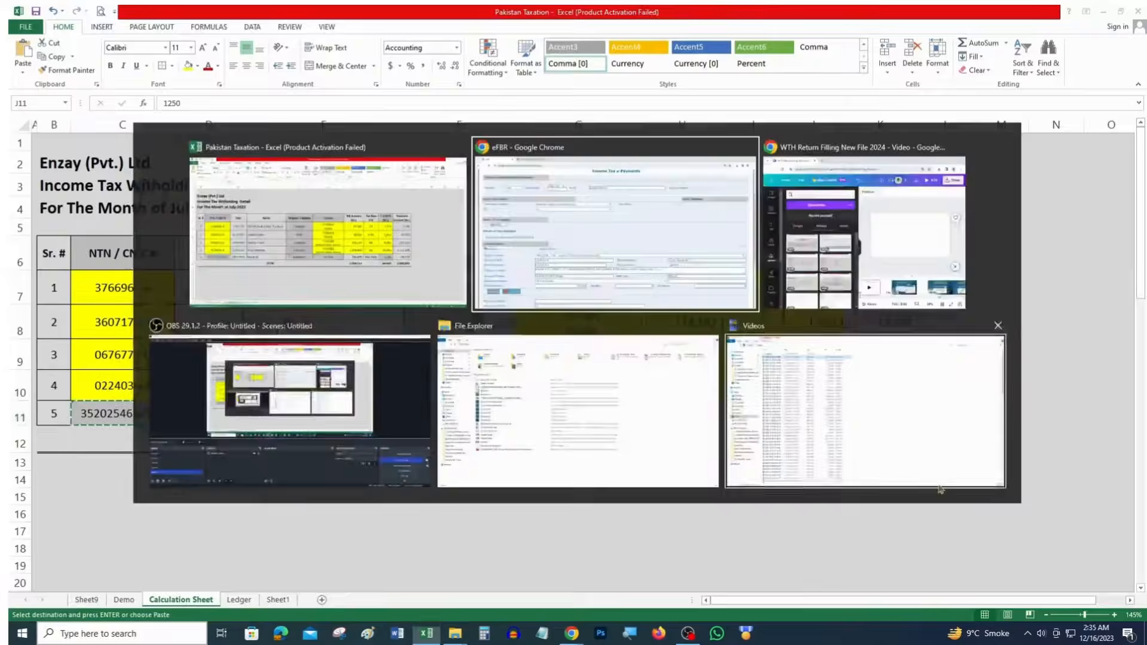
pyautogui.click(1064, 527)
pyautogui.write('1,2')
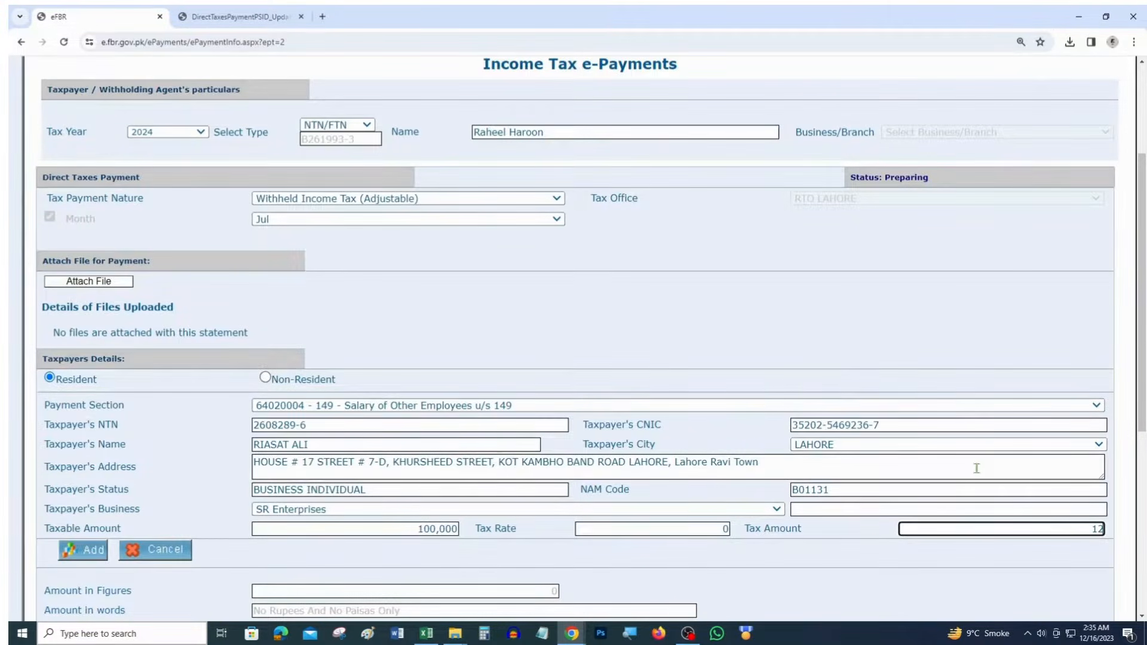
pyautogui.write('50')
pyautogui.scroll(-5, 983, 466)
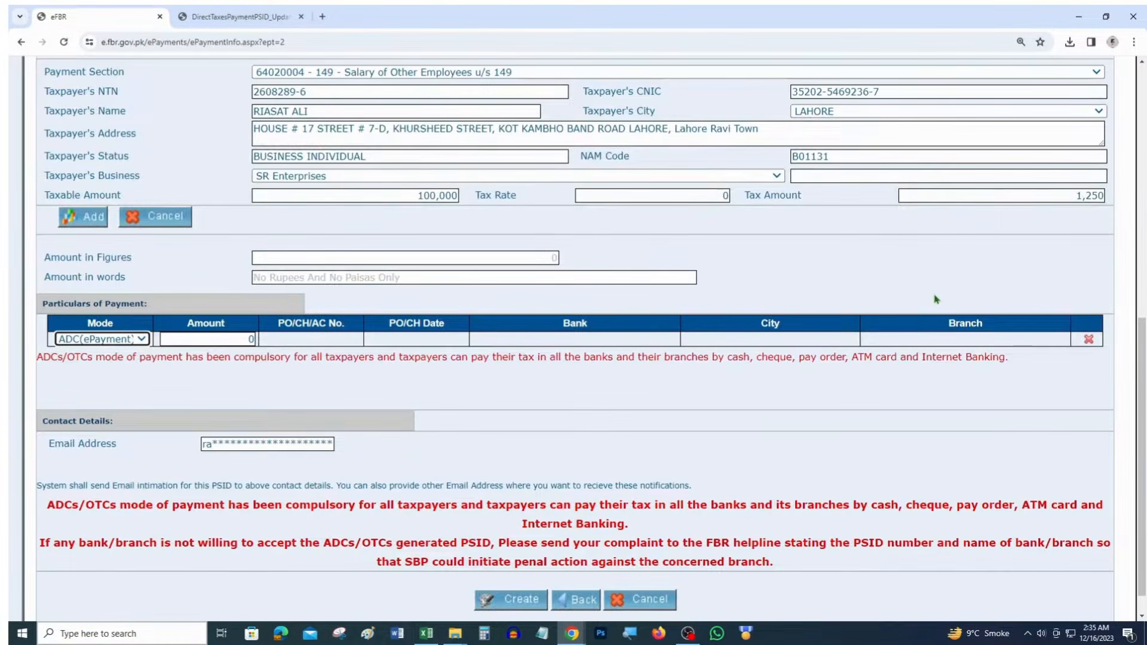
pyautogui.scroll(1, 317, 333)
pyautogui.click(93, 282)
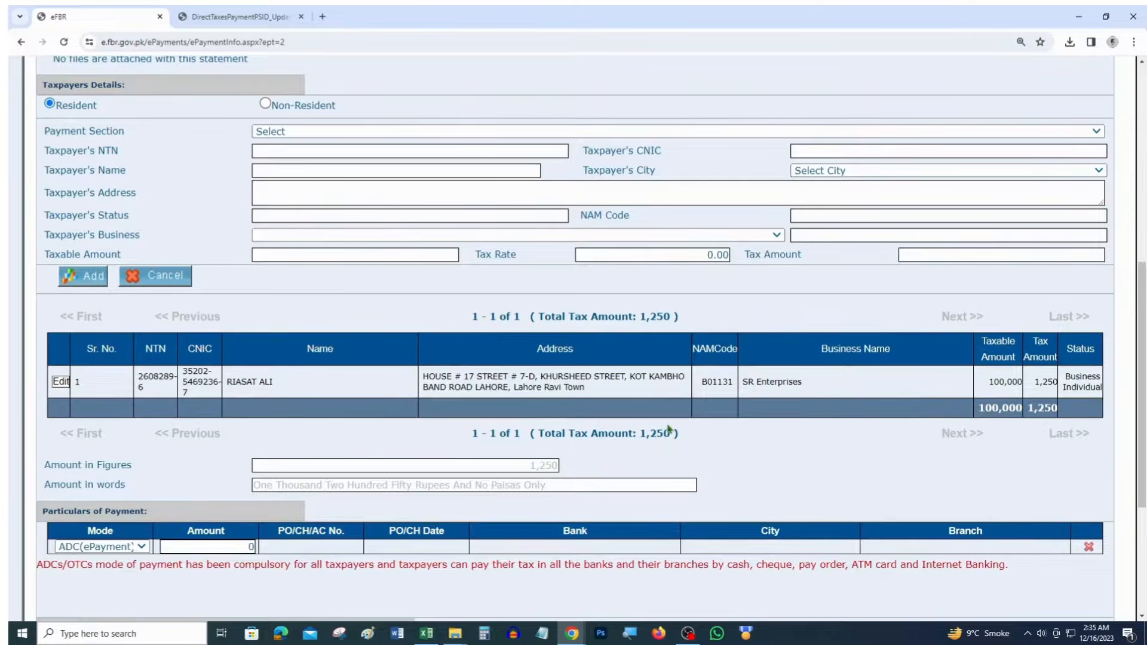
# Keep ADC(ePayment) as the payment mode and set the payment amount to 1250
pyautogui.scroll(-2, 669, 429)
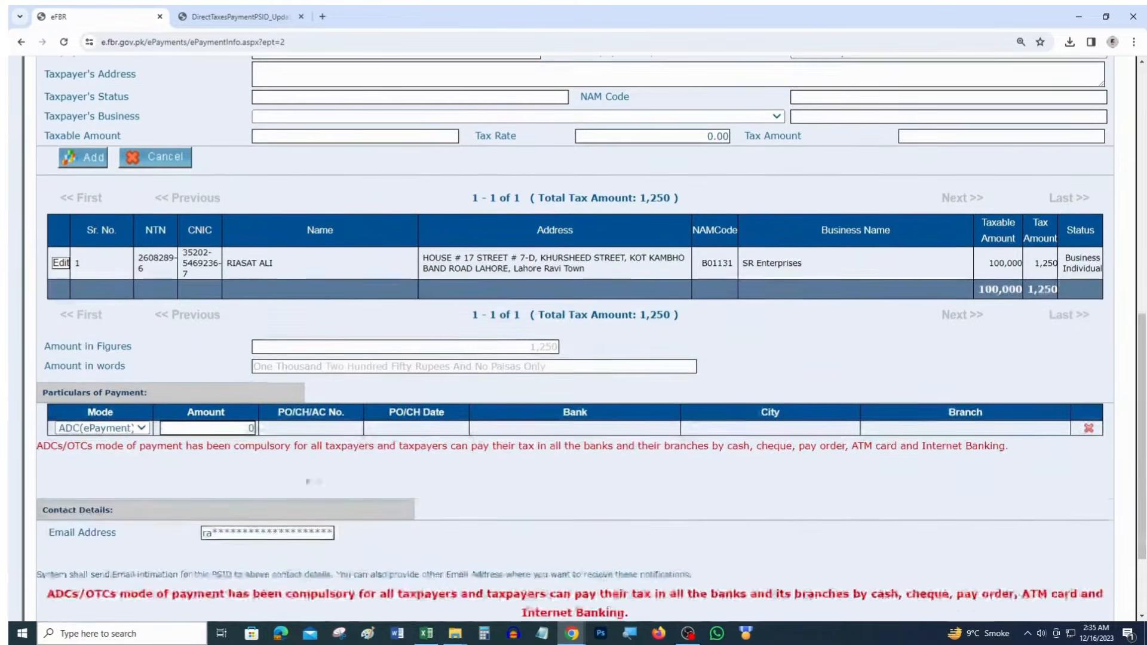
pyautogui.click(234, 430)
pyautogui.click(95, 431)
pyautogui.click(102, 440)
pyautogui.click(207, 428)
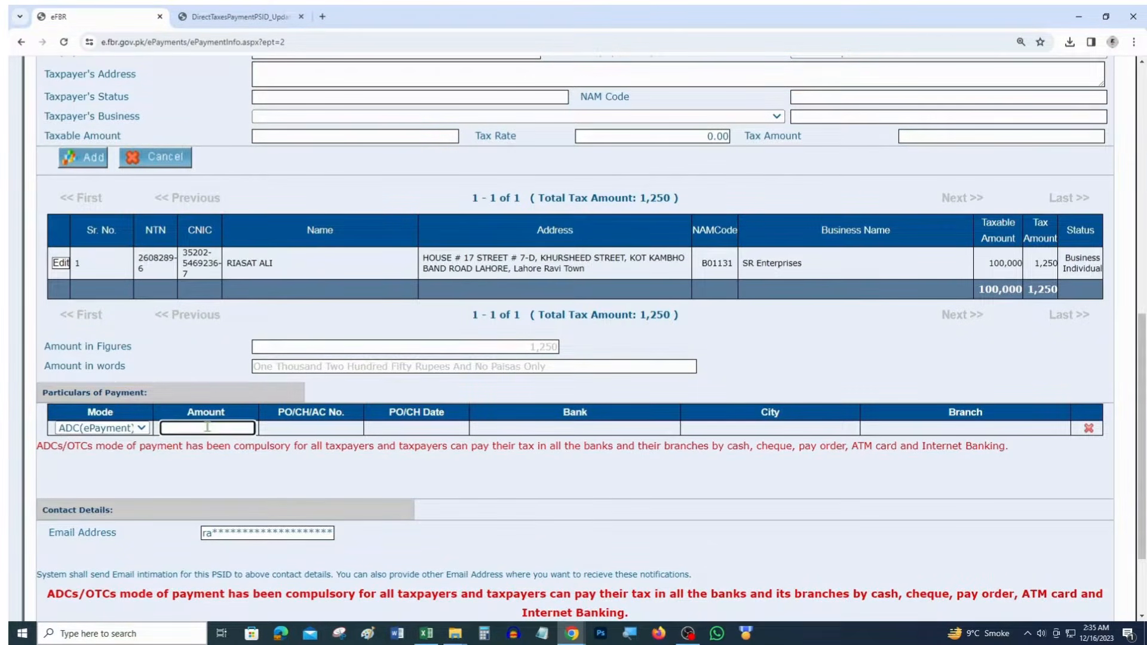
pyautogui.write('1250')
pyautogui.press('Tab')
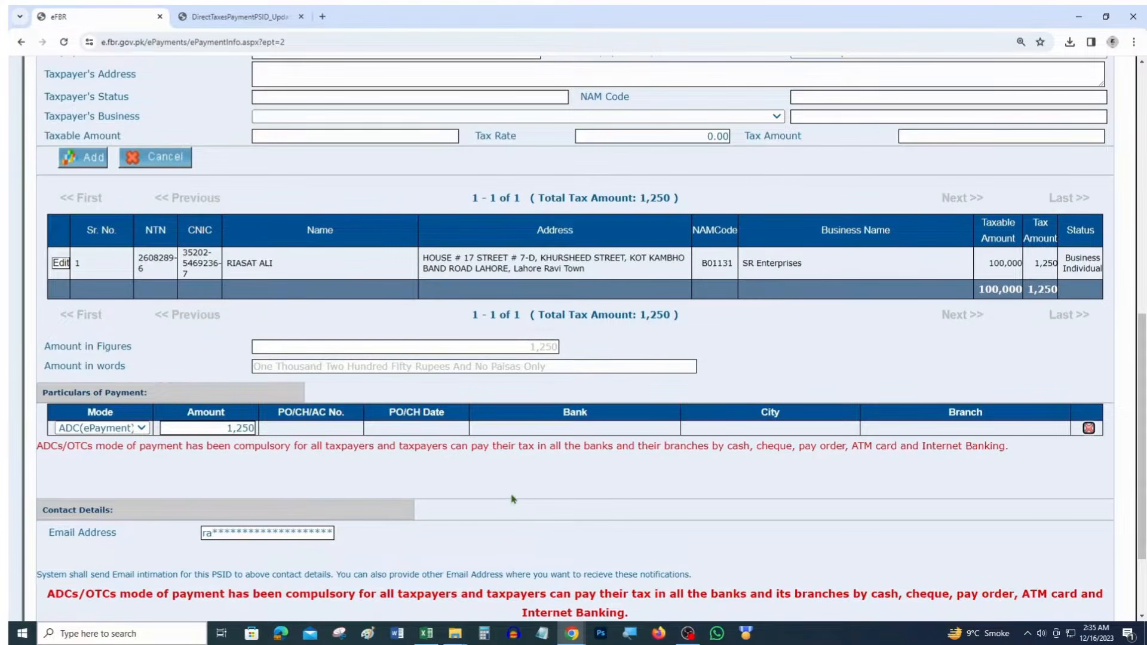
# Create the challan and confirm its details to generate the PSID
pyautogui.scroll(8, 512, 499)
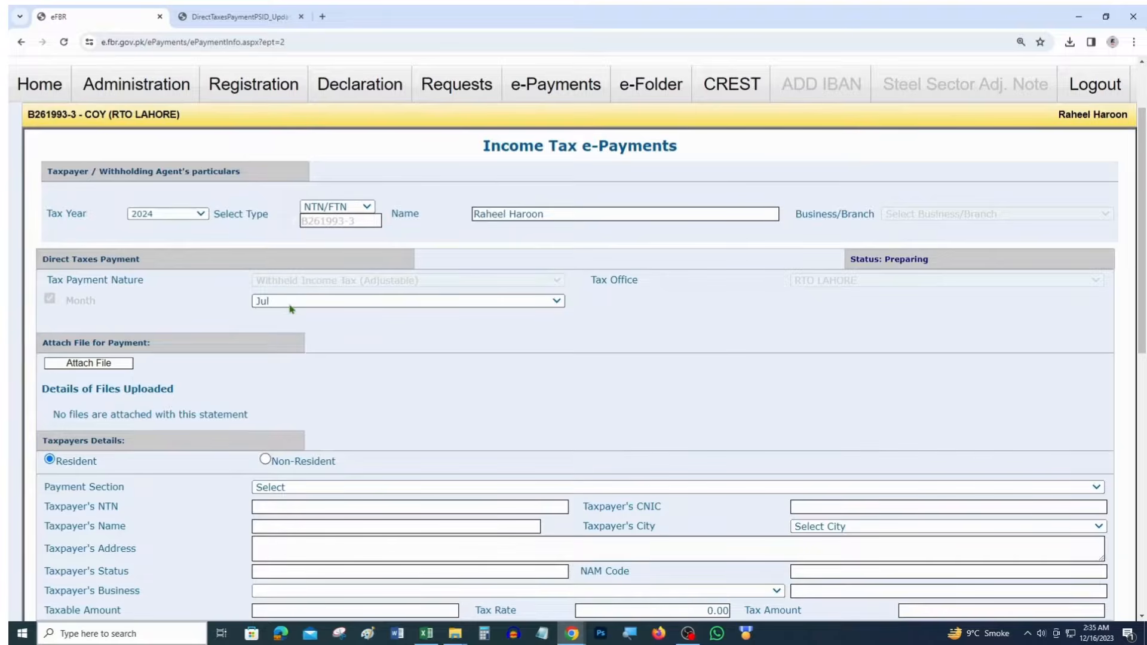
pyautogui.scroll(-8, 505, 434)
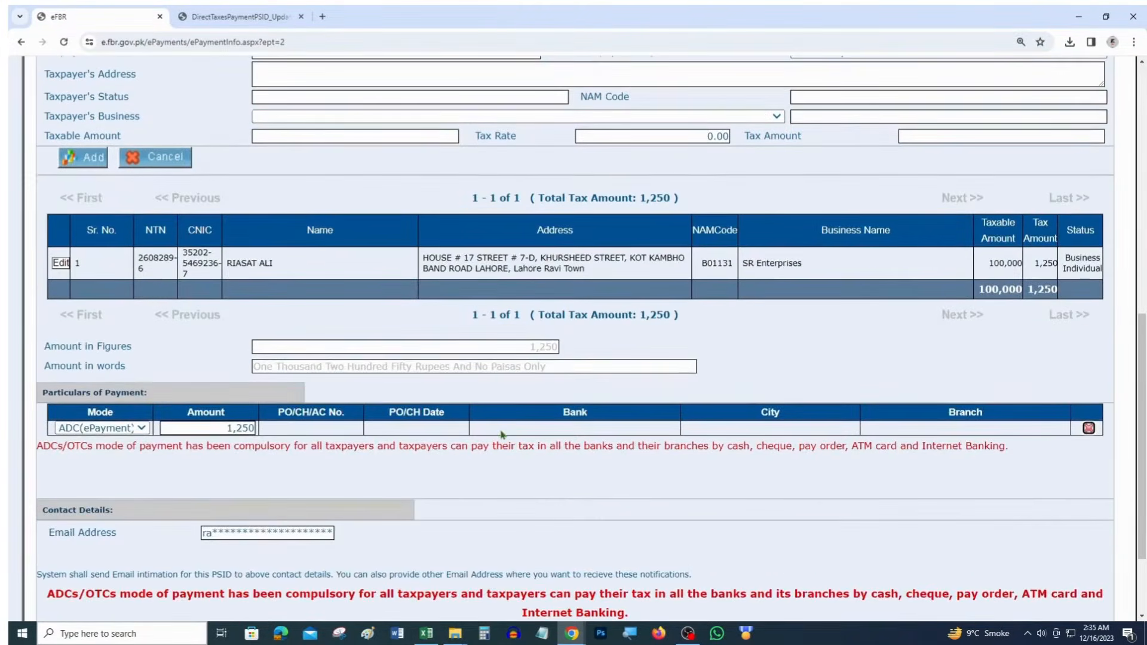
pyautogui.scroll(-2, 502, 435)
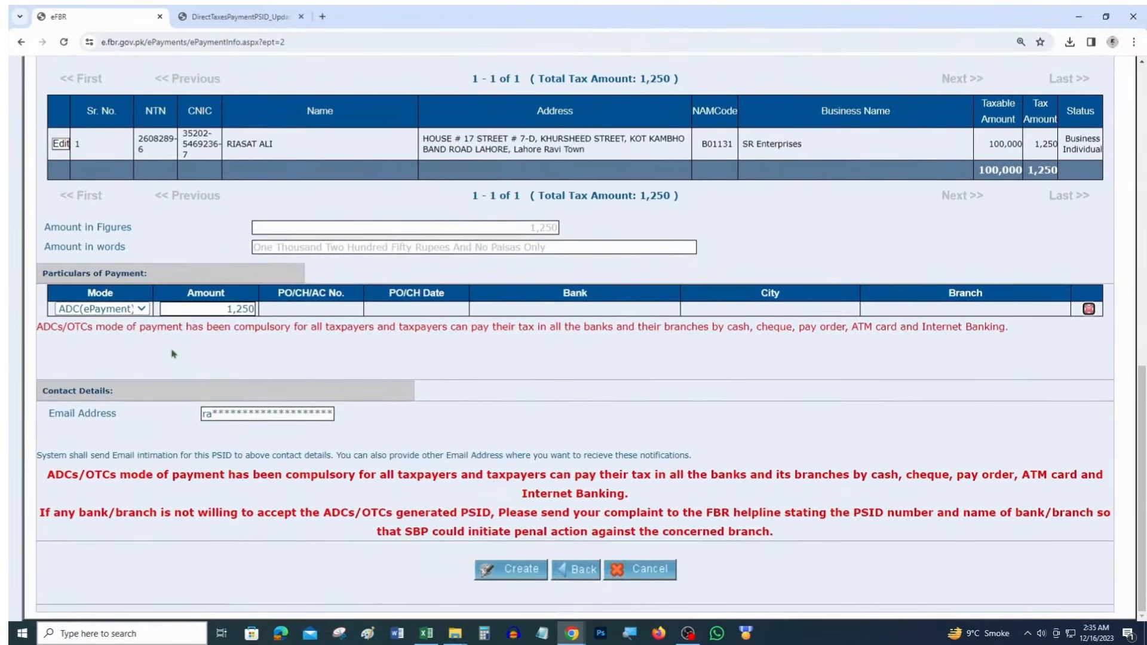
pyautogui.click(528, 575)
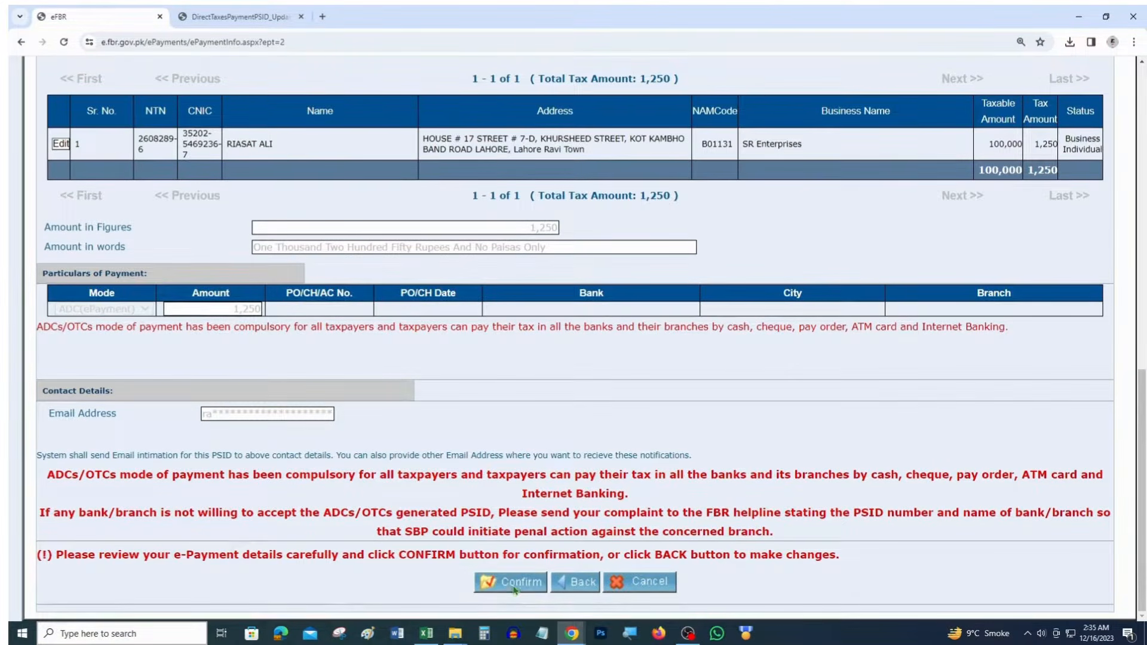
pyautogui.click(515, 584)
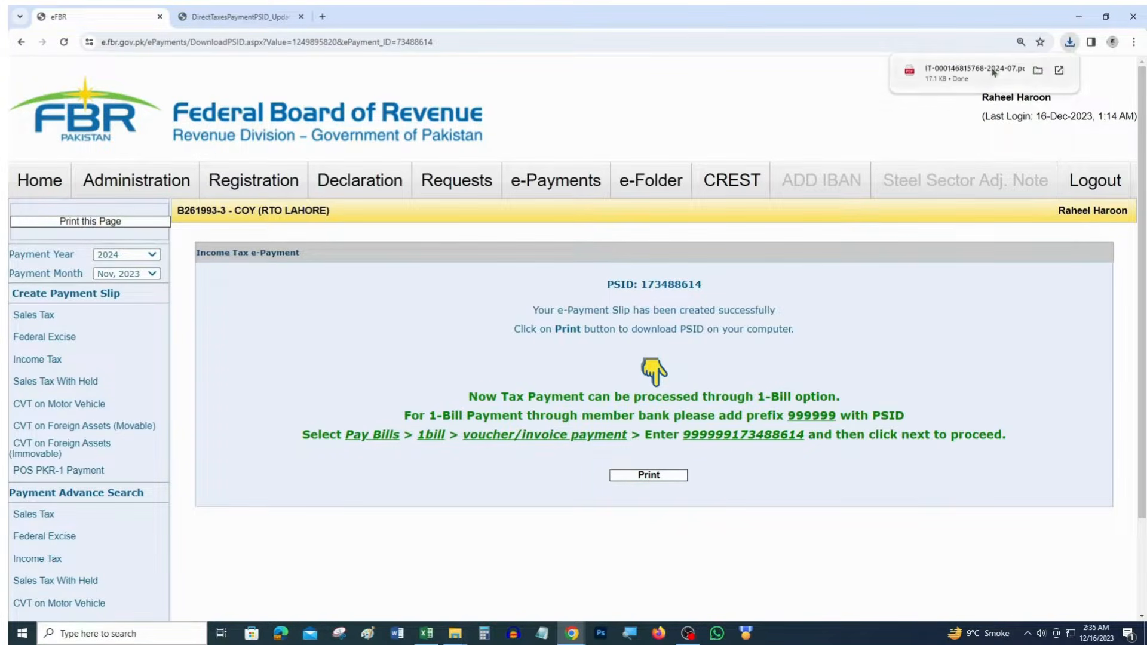
# Open the downloaded challan PDF and verify its PSID, month 07/23 and 1,250 amount
pyautogui.click(994, 71)
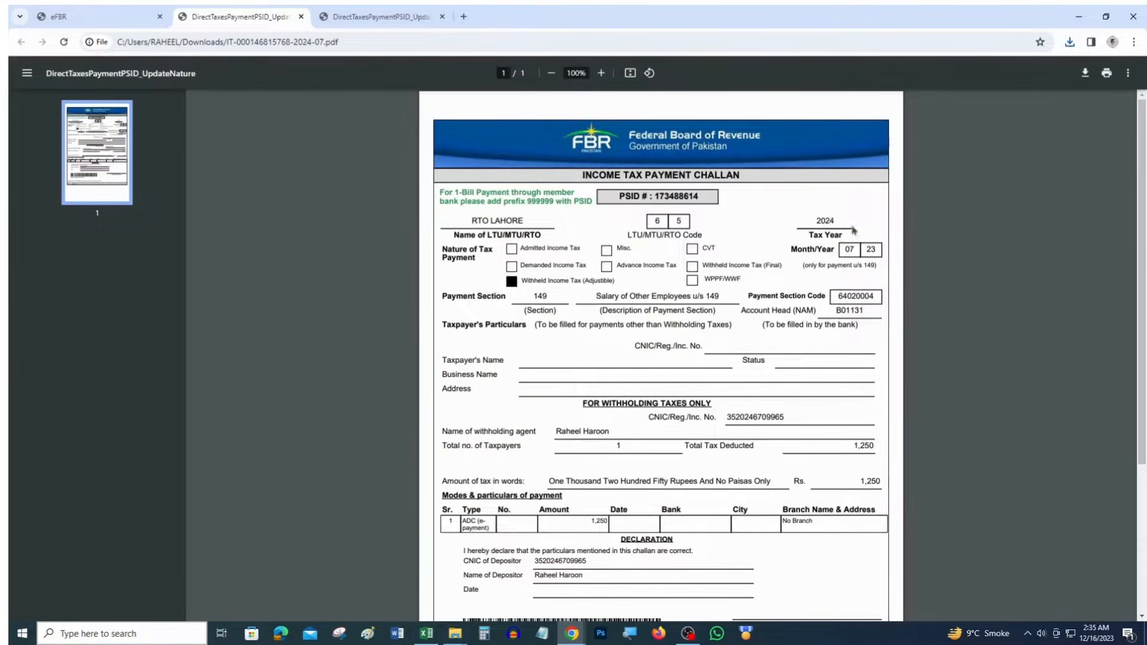
pyautogui.moveTo(844, 249); pyautogui.dragTo(799, 225)
pyautogui.scroll(-3, 783, 250)
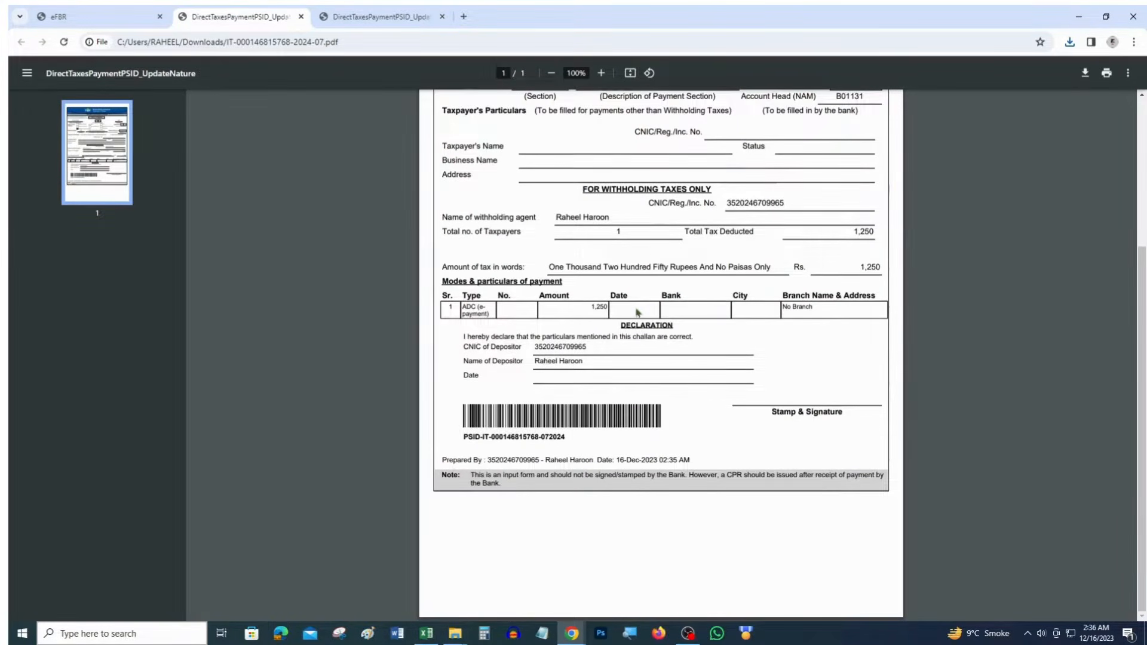
pyautogui.doubleClick(600, 307)
pyautogui.scroll(3, 687, 251)
pyautogui.moveTo(703, 198); pyautogui.dragTo(620, 204)
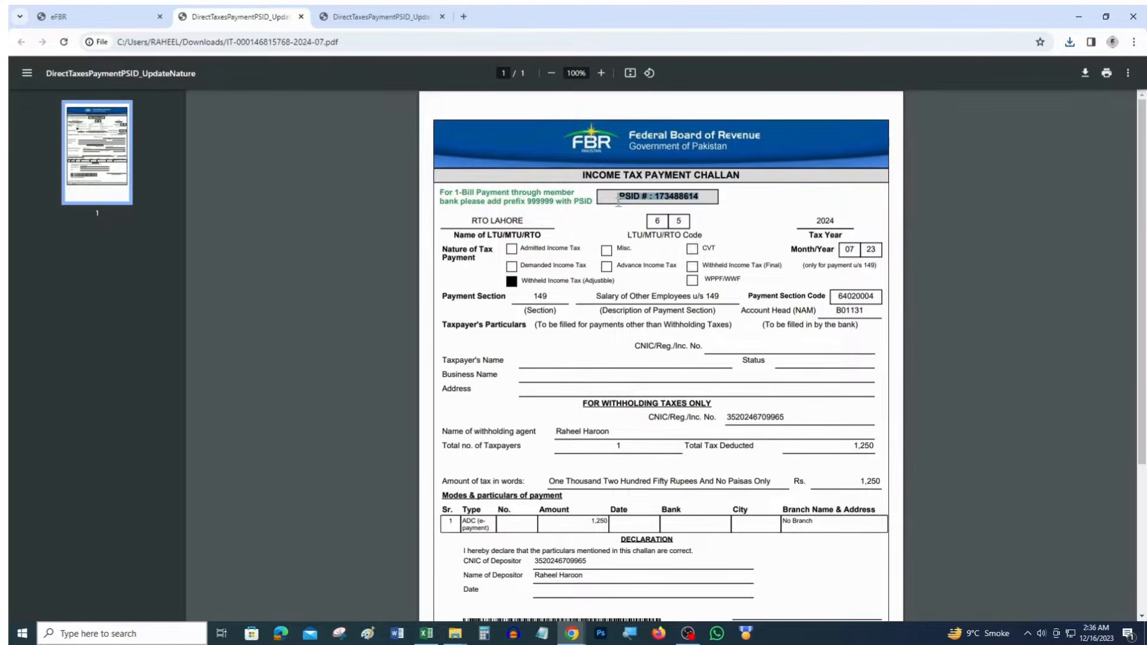
pyautogui.moveTo(709, 199); pyautogui.dragTo(624, 200)
pyautogui.scroll(-2, 746, 260)
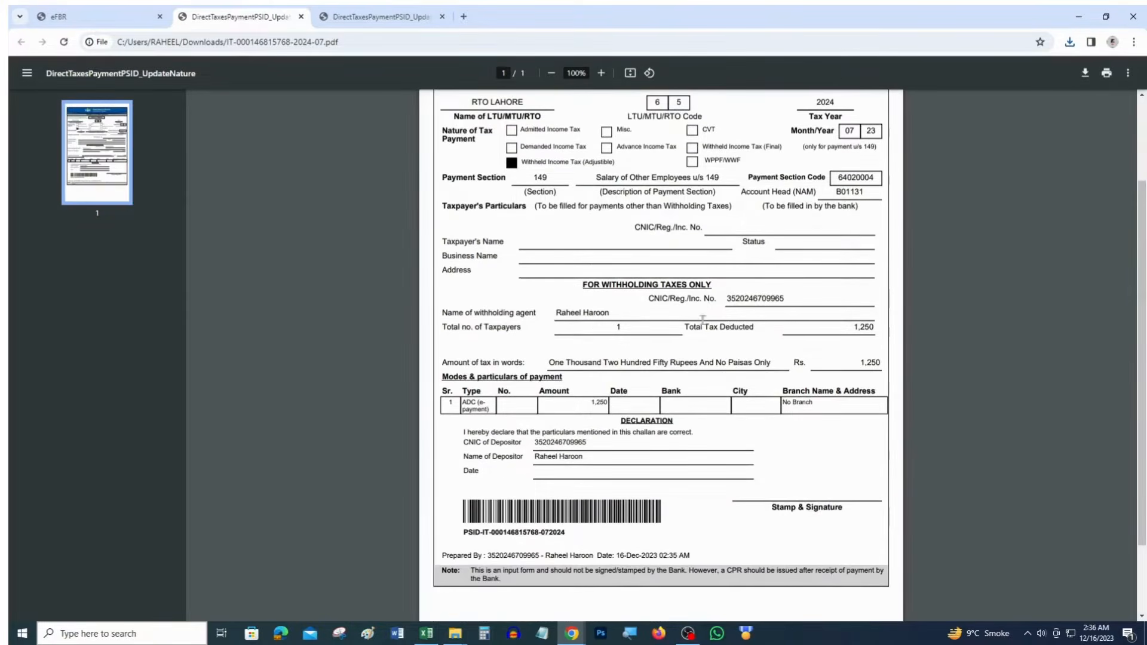
pyautogui.moveTo(587, 407); pyautogui.dragTo(610, 403)
pyautogui.hotkey('alt', 'Tab')
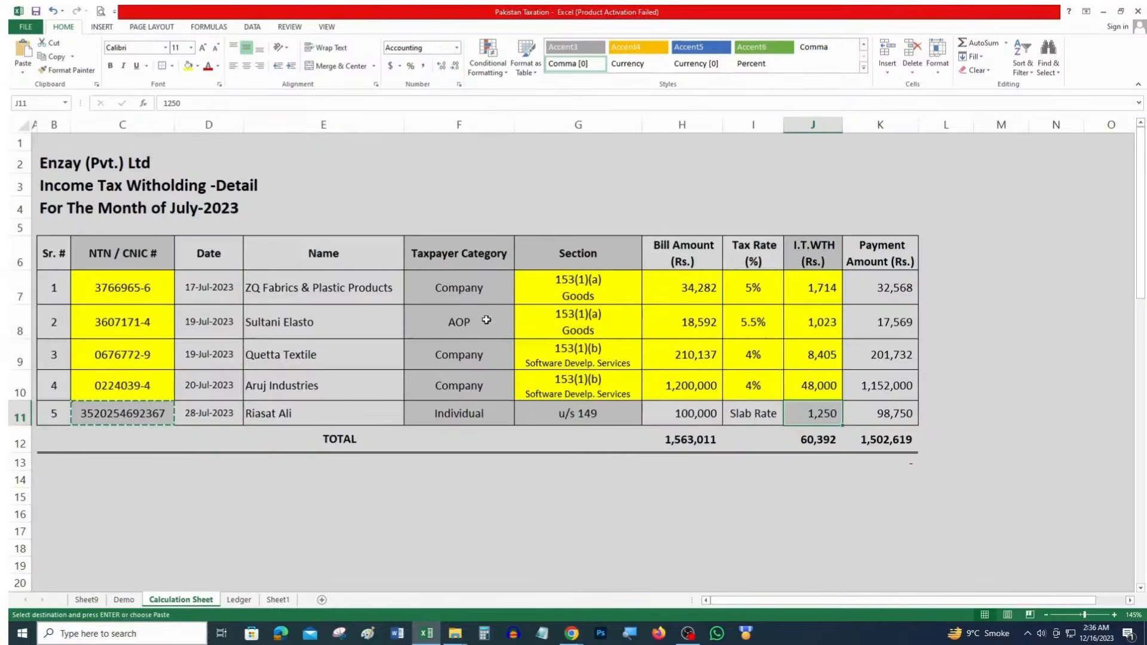
# Fill the u/s 149 row's section, bill amount, rate and tax cells (G11:J11) yellow
pyautogui.moveTo(582, 413); pyautogui.dragTo(819, 413)
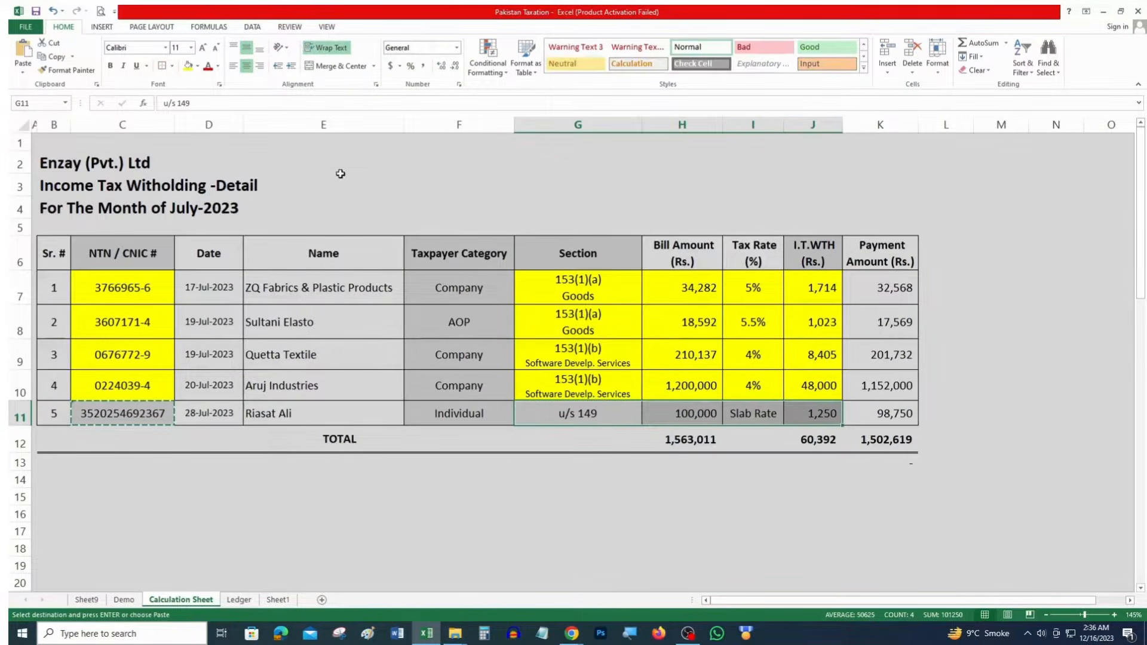
pyautogui.click(187, 66)
pyautogui.click(142, 405)
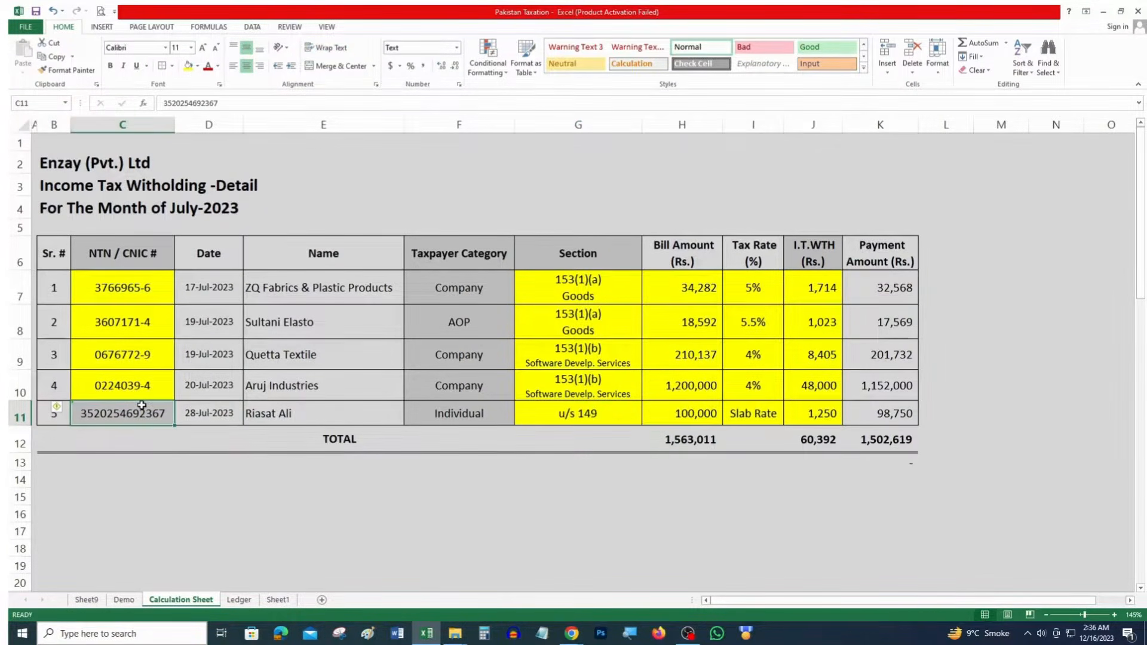
pyautogui.click(695, 466)
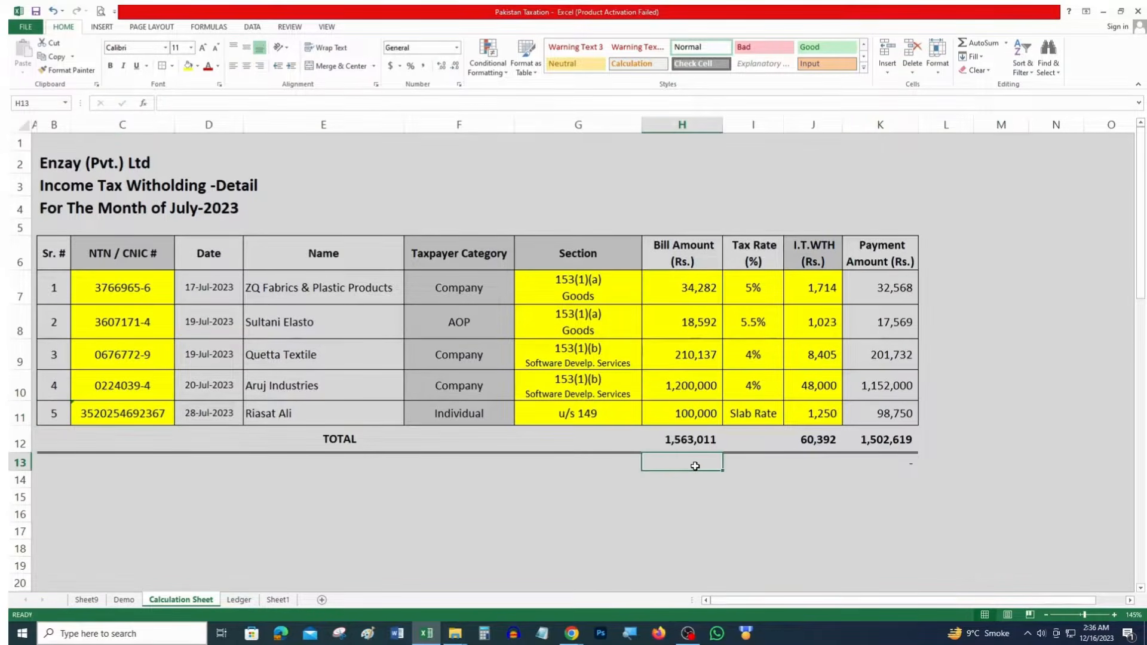
# Switch back to Chrome and return to the eFBR portal tab
pyautogui.hotkey('alt', 'Tab')
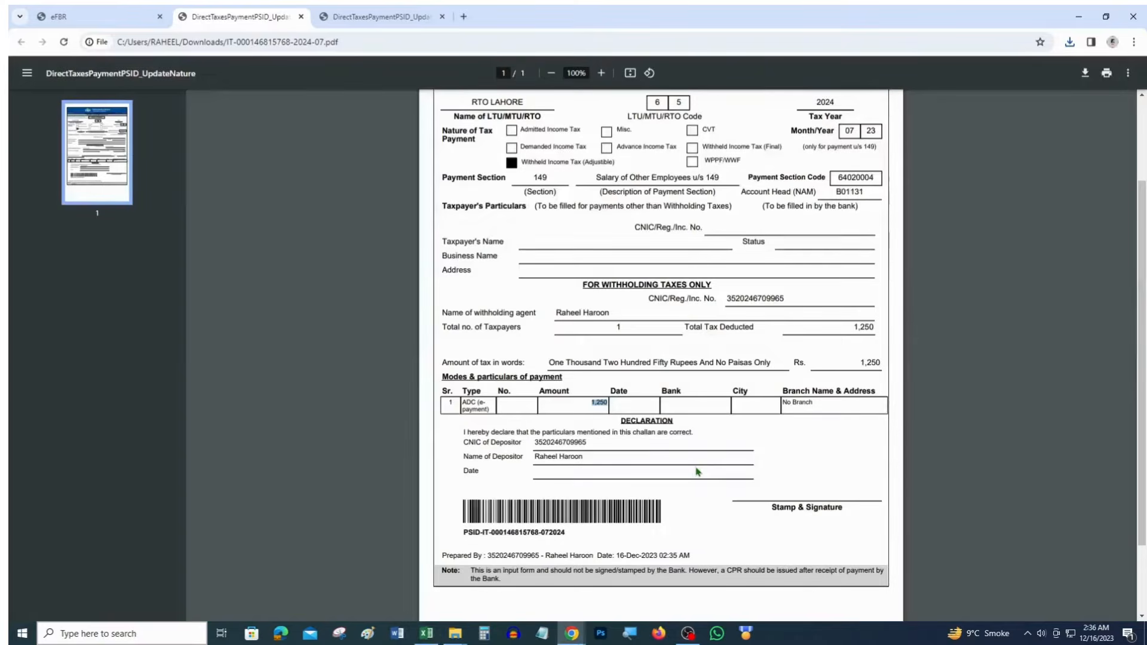
pyautogui.click(382, 16)
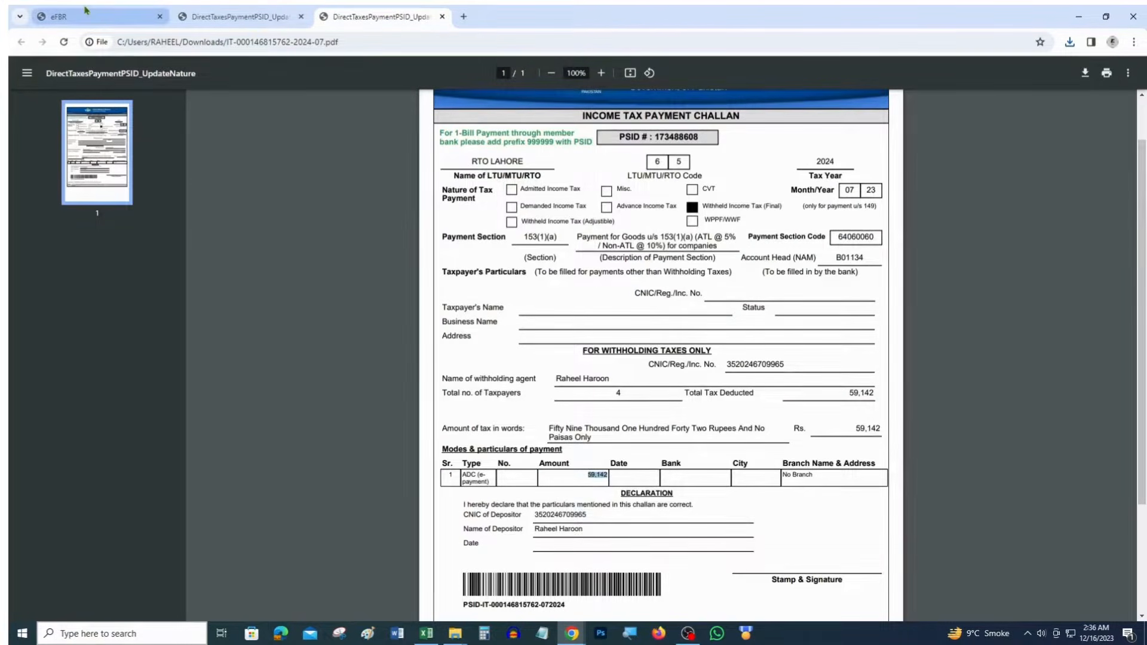
pyautogui.click(150, 16)
pyautogui.moveTo(599, 180)
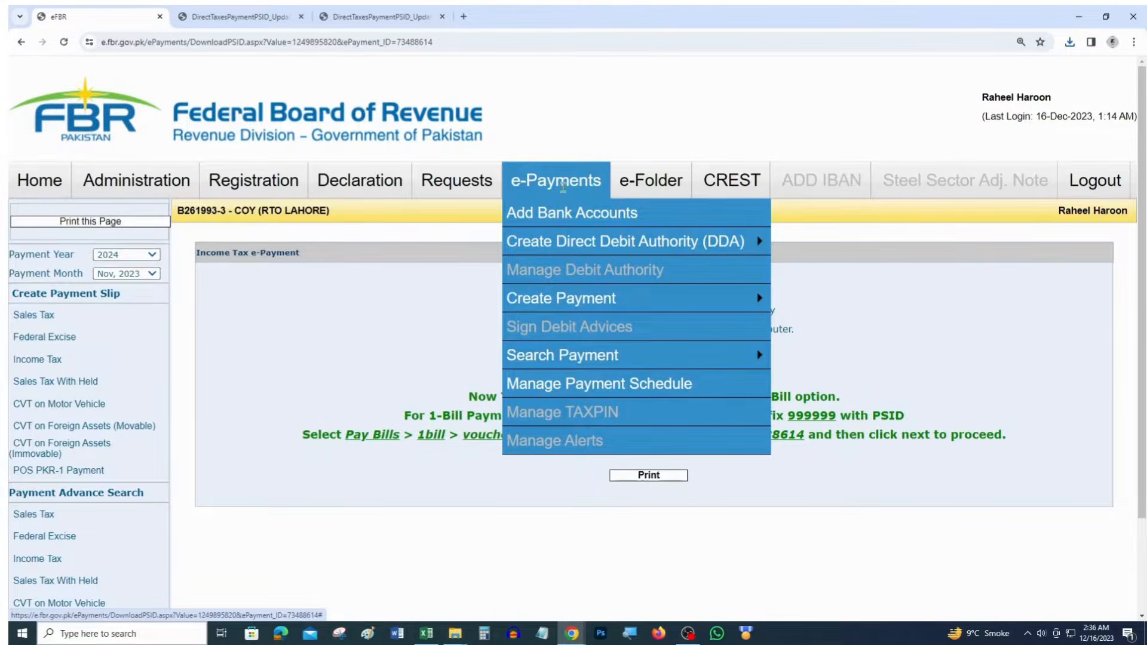
# Search income tax payment slips for payment year 2024, month Jul, 2023
pyautogui.moveTo(578, 369)
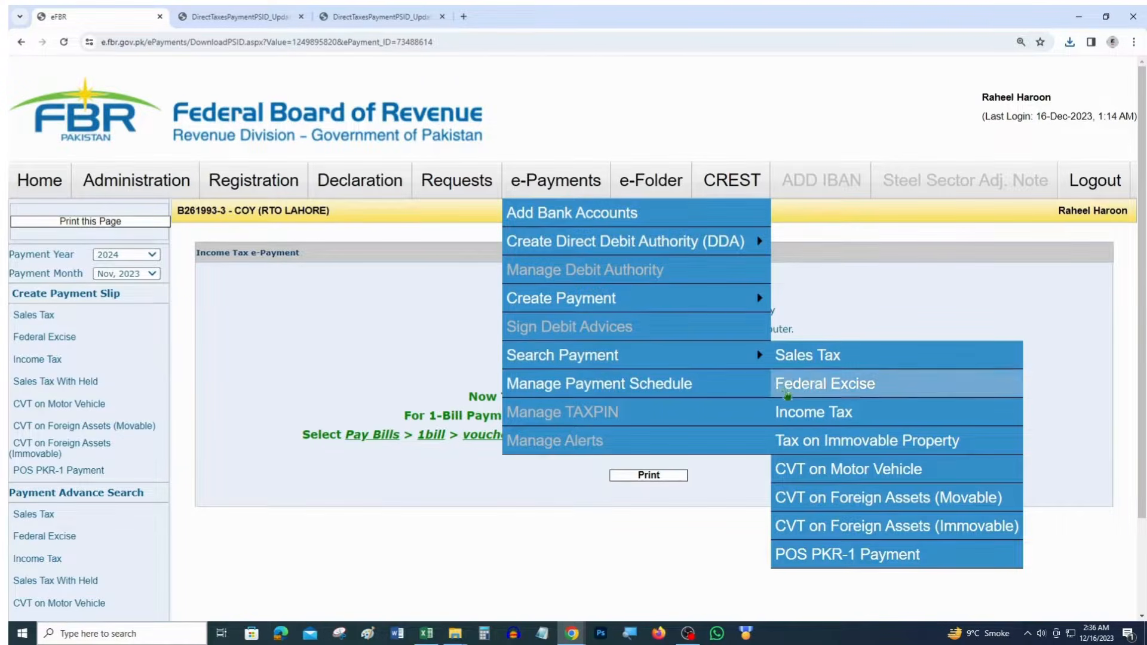
pyautogui.click(791, 412)
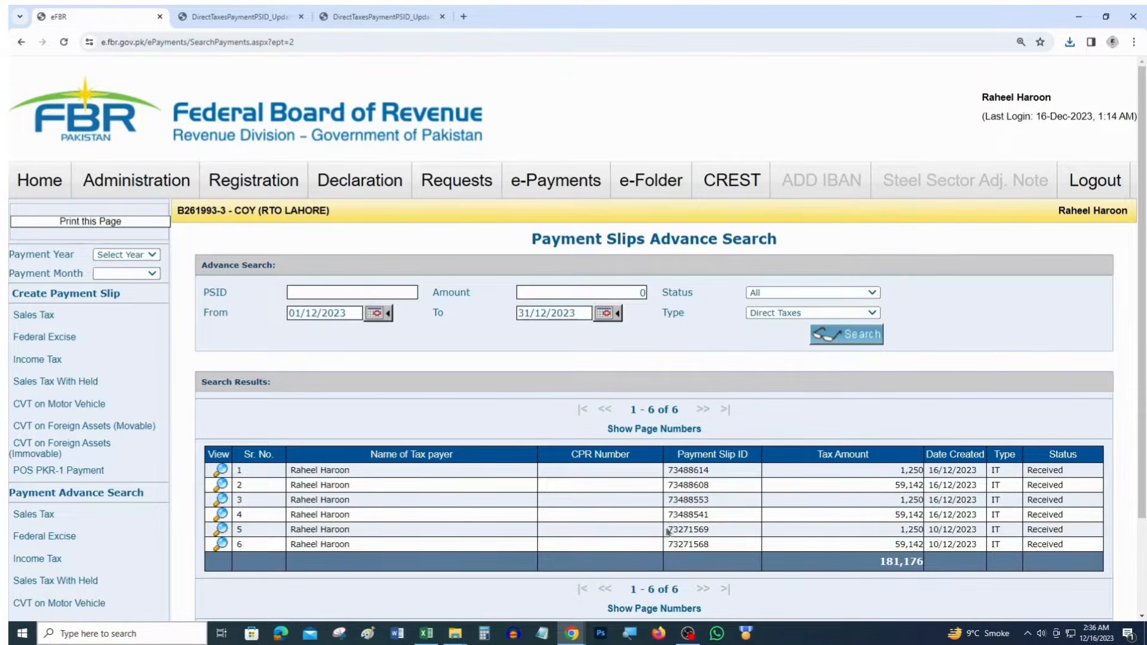
pyautogui.scroll(-2, 113, 446)
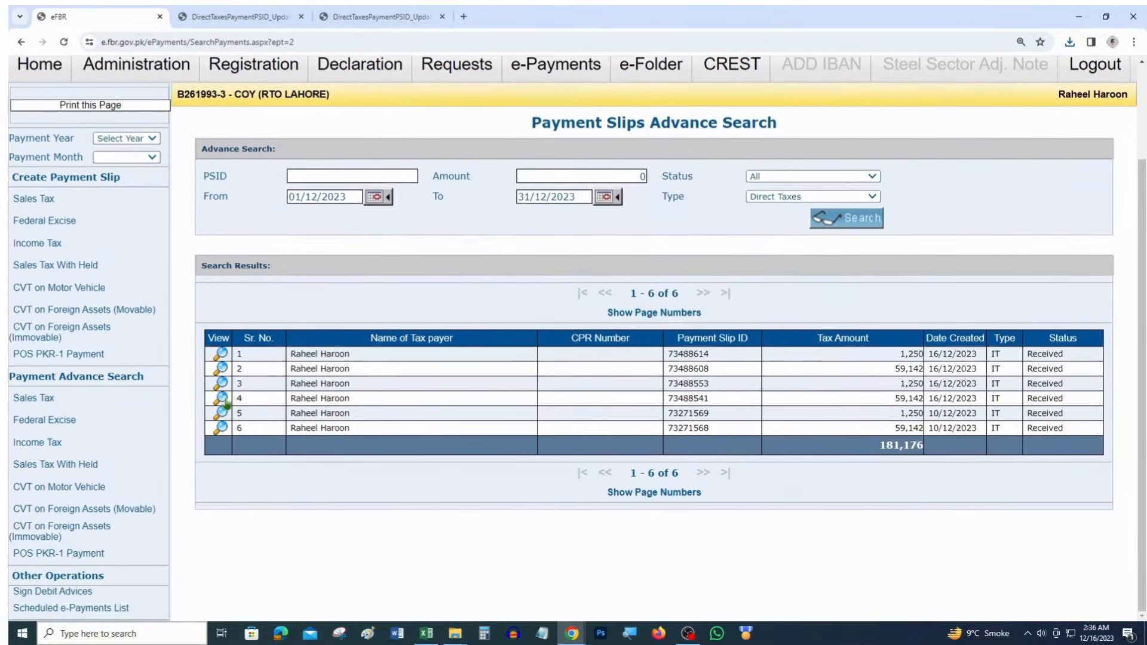
pyautogui.click(116, 139)
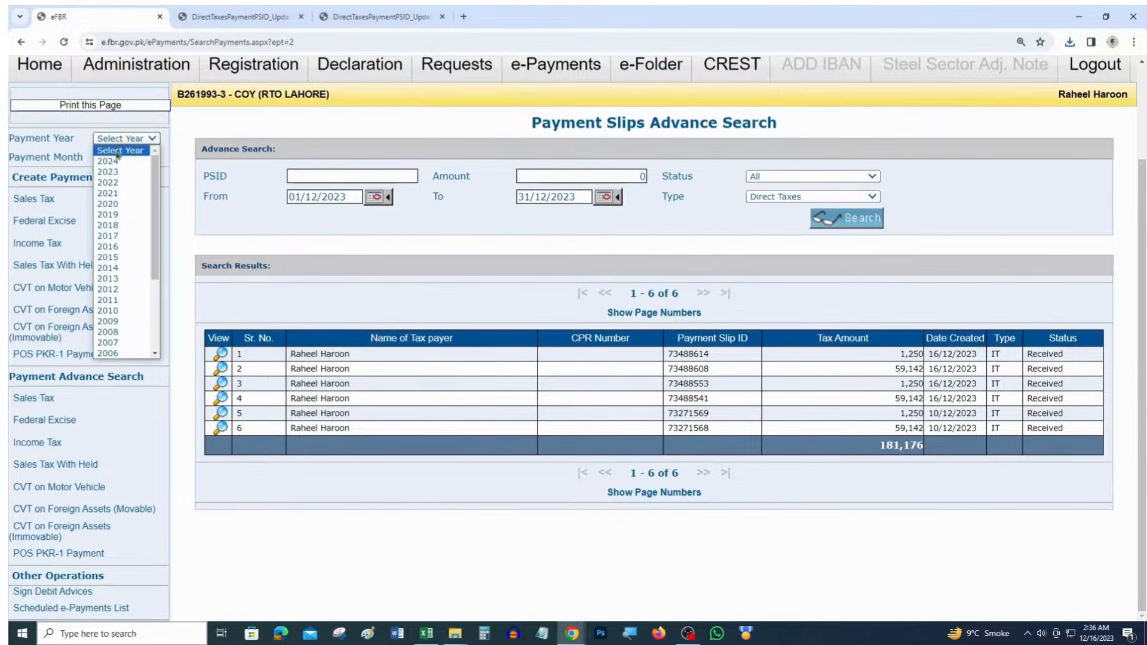
pyautogui.click(114, 159)
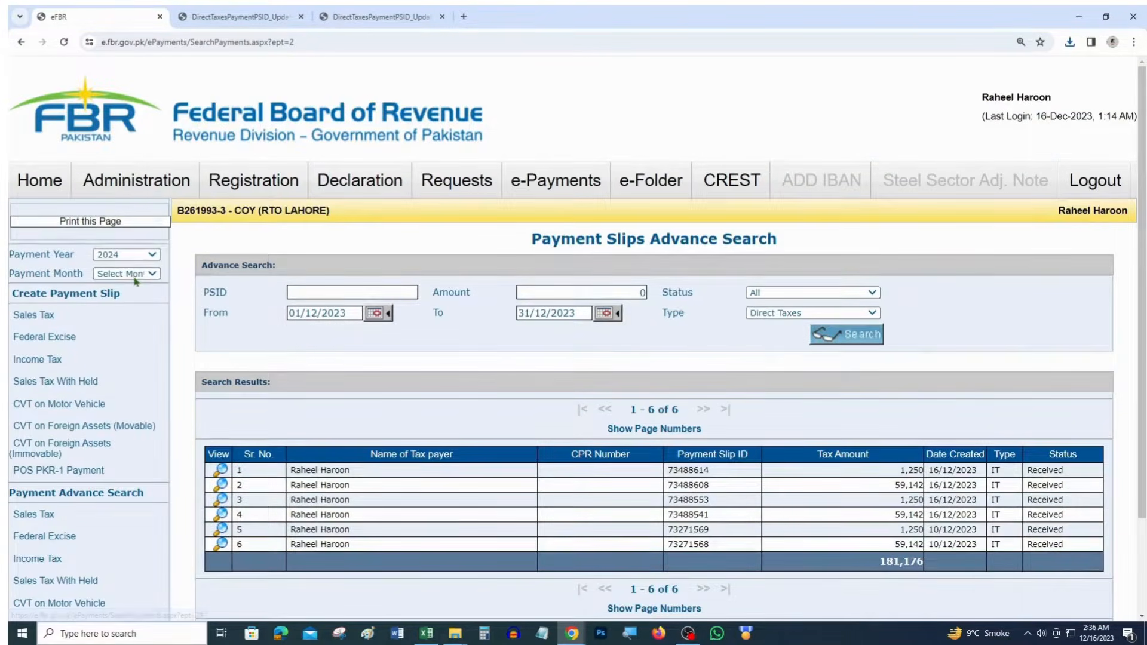
pyautogui.click(136, 274)
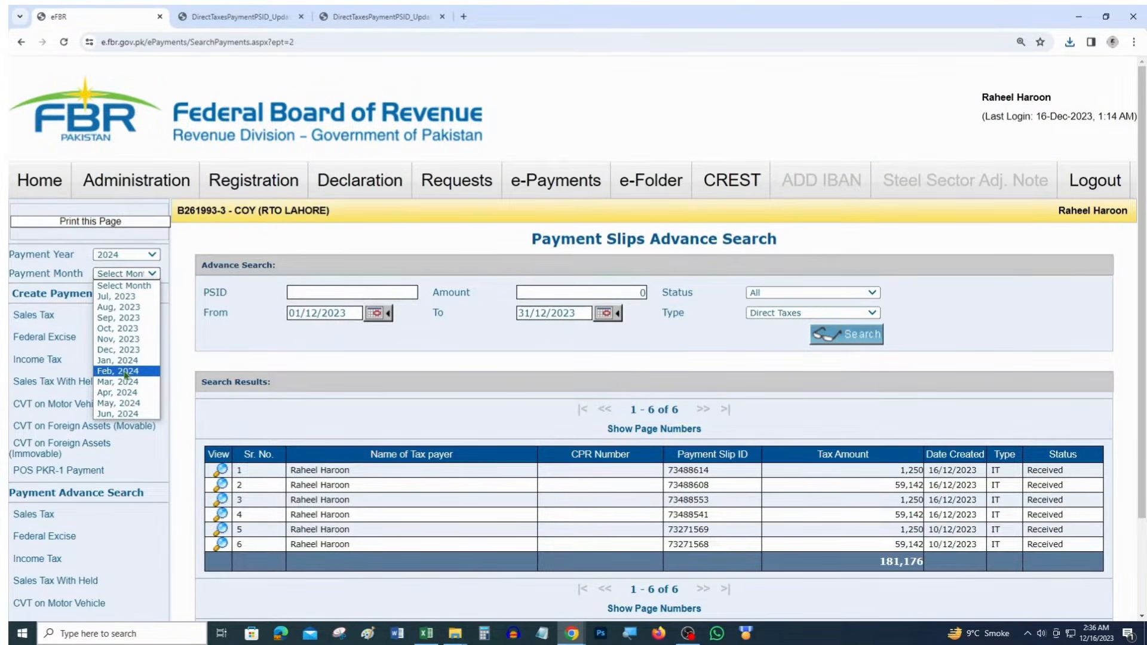
pyautogui.click(117, 297)
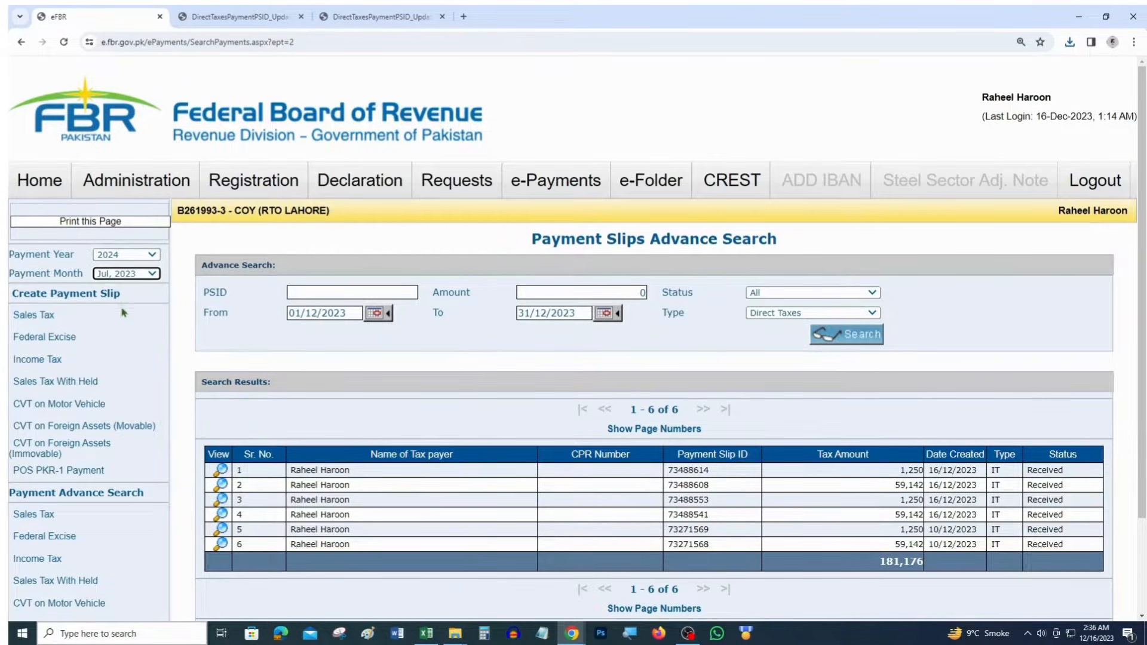
pyautogui.scroll(-2, 78, 361)
pyautogui.moveTo(19, 380); pyautogui.dragTo(157, 384)
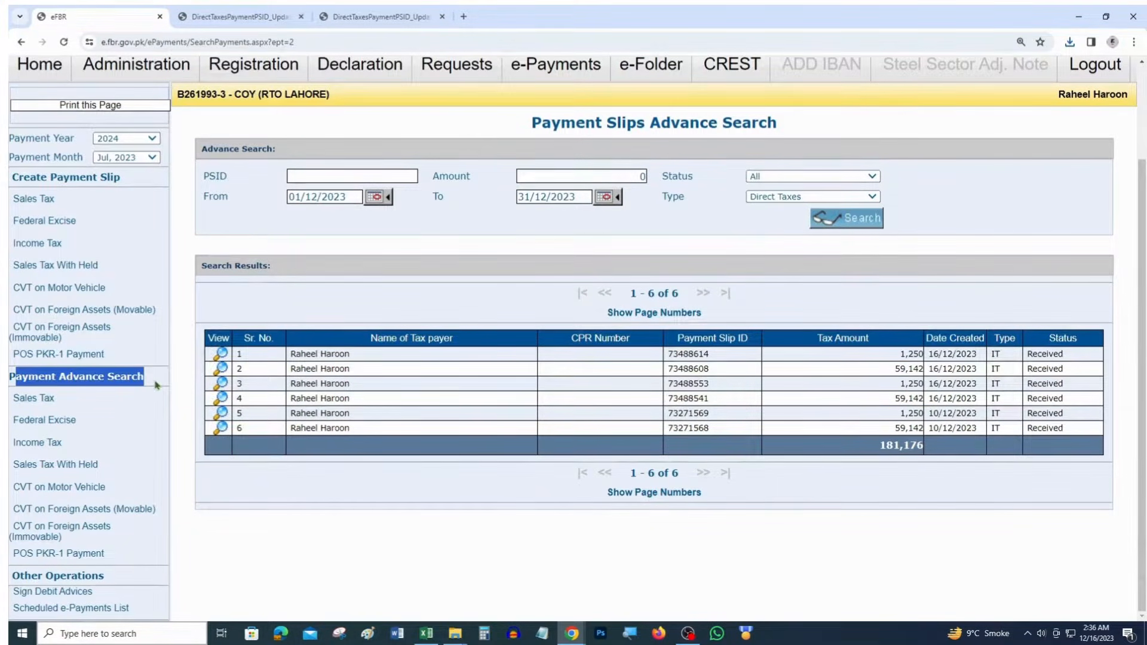
pyautogui.click(53, 445)
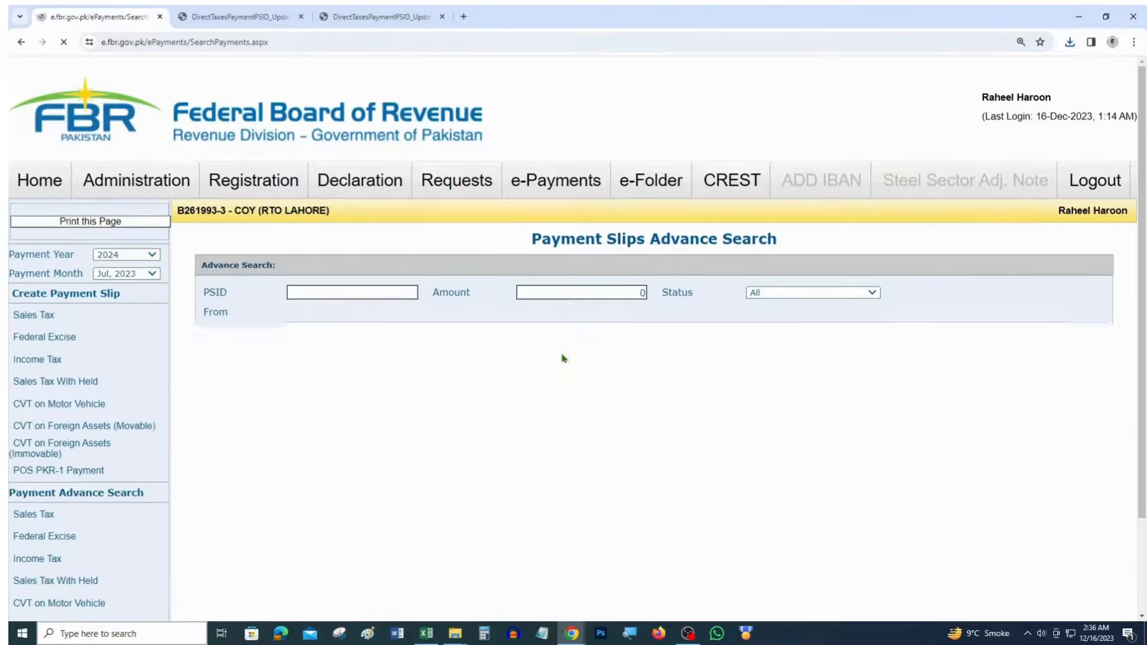
# Review the six Received slips totalling 181,176 and open the second slip's details
pyautogui.scroll(-2, 718, 385)
pyautogui.scroll(-1, 717, 384)
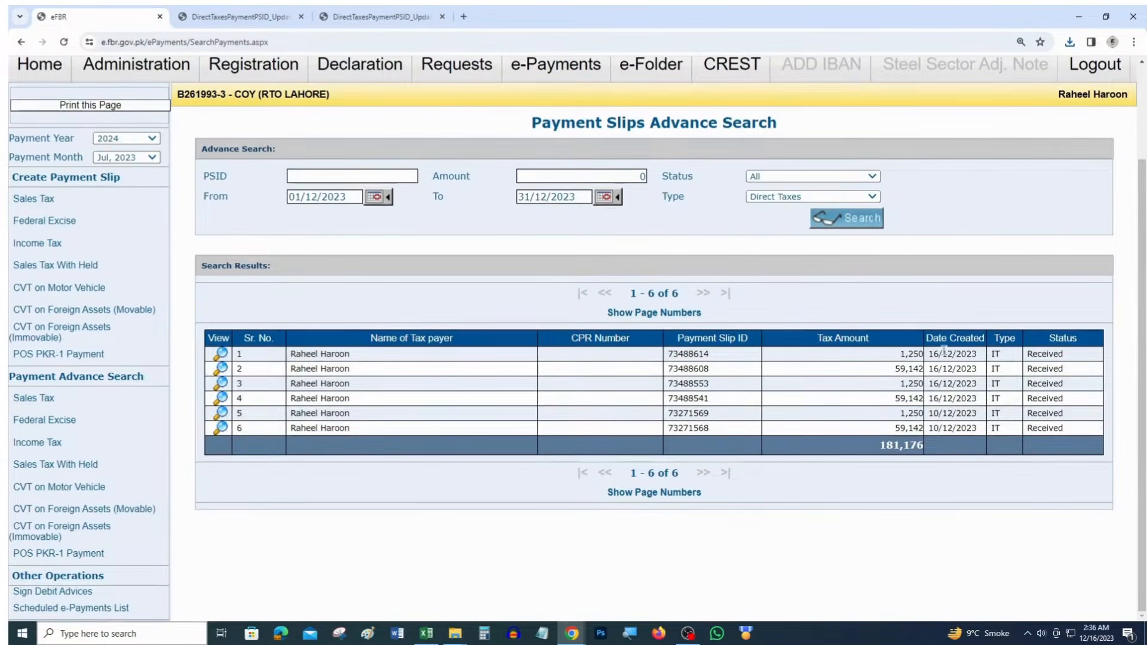
pyautogui.moveTo(927, 354); pyautogui.dragTo(1067, 370)
pyautogui.click(960, 395)
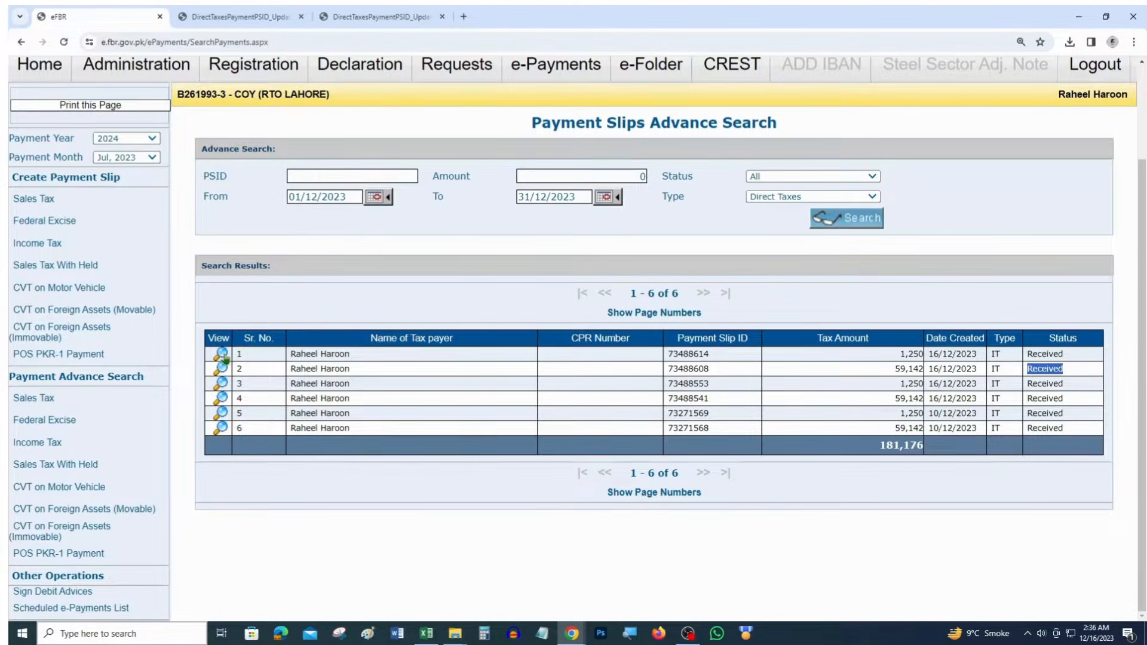
pyautogui.click(222, 366)
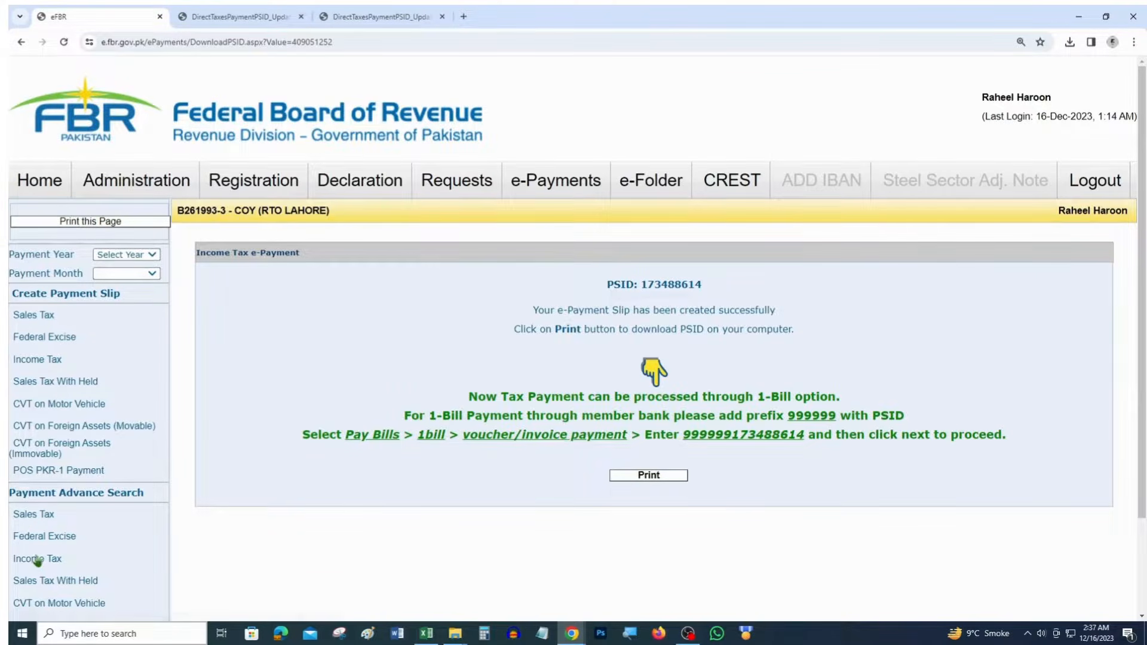
# Reload the slip list for payment year 2024, Jul 2023, and check the Received status
pyautogui.click(133, 254)
pyautogui.click(132, 278)
pyautogui.click(132, 273)
pyautogui.click(121, 297)
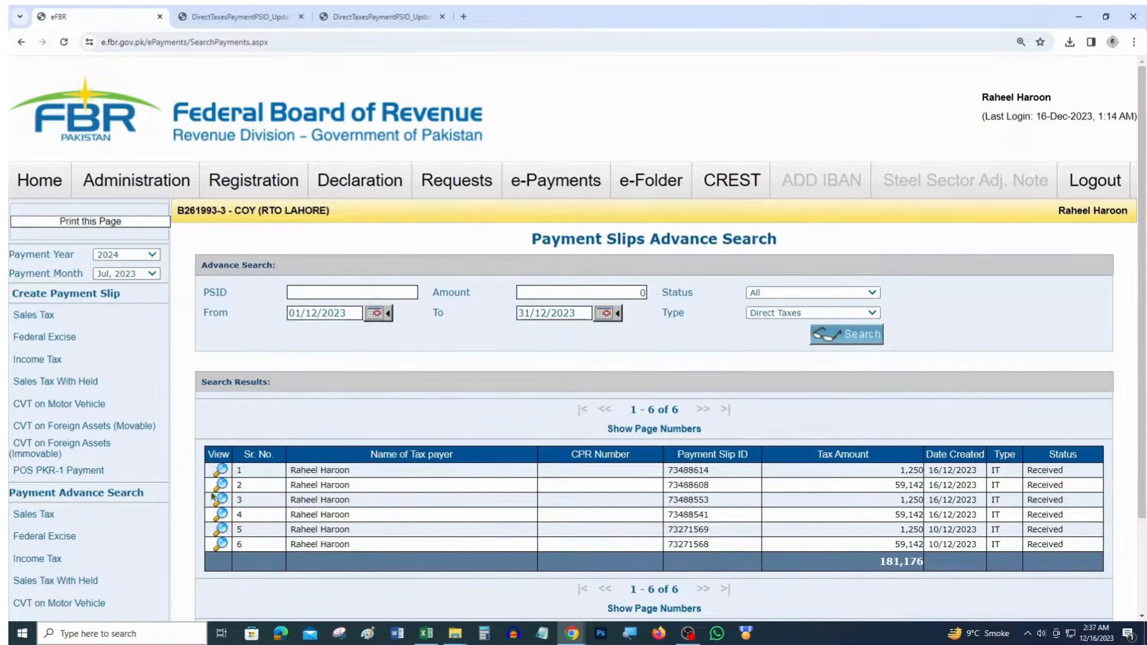
pyautogui.moveTo(1077, 487); pyautogui.dragTo(1034, 485)
# Zoom in and open the first slip, showing 1,250 Received on 16/12/2023
pyautogui.hotkey('ctrl', '+')
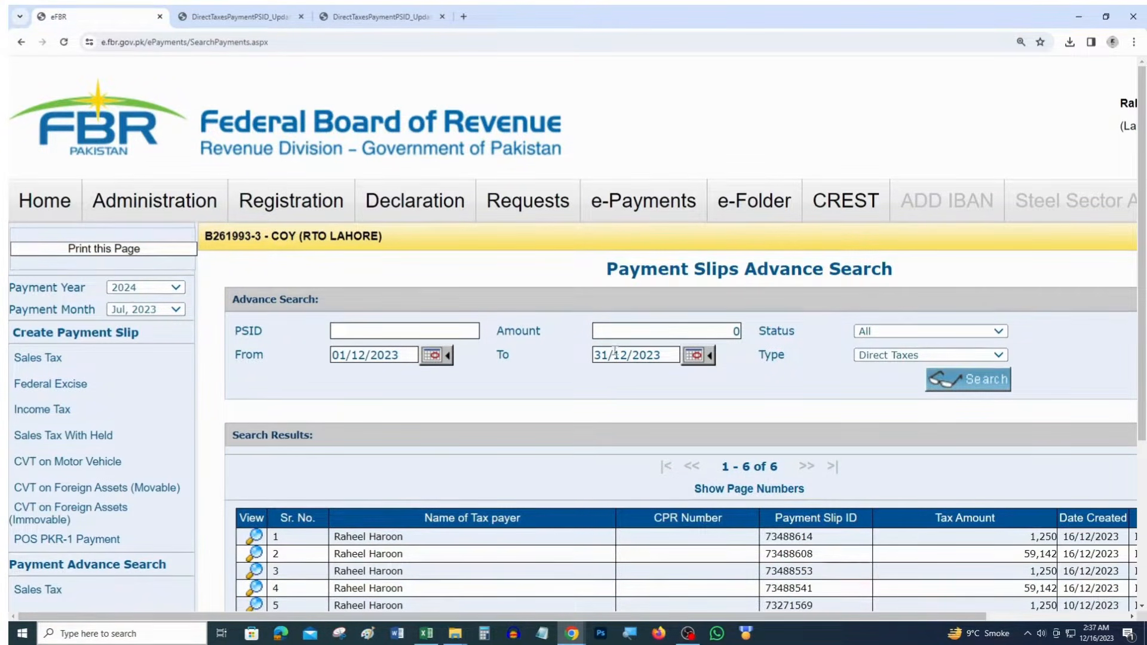
pyautogui.click(262, 542)
pyautogui.scroll(-10, 575, 542)
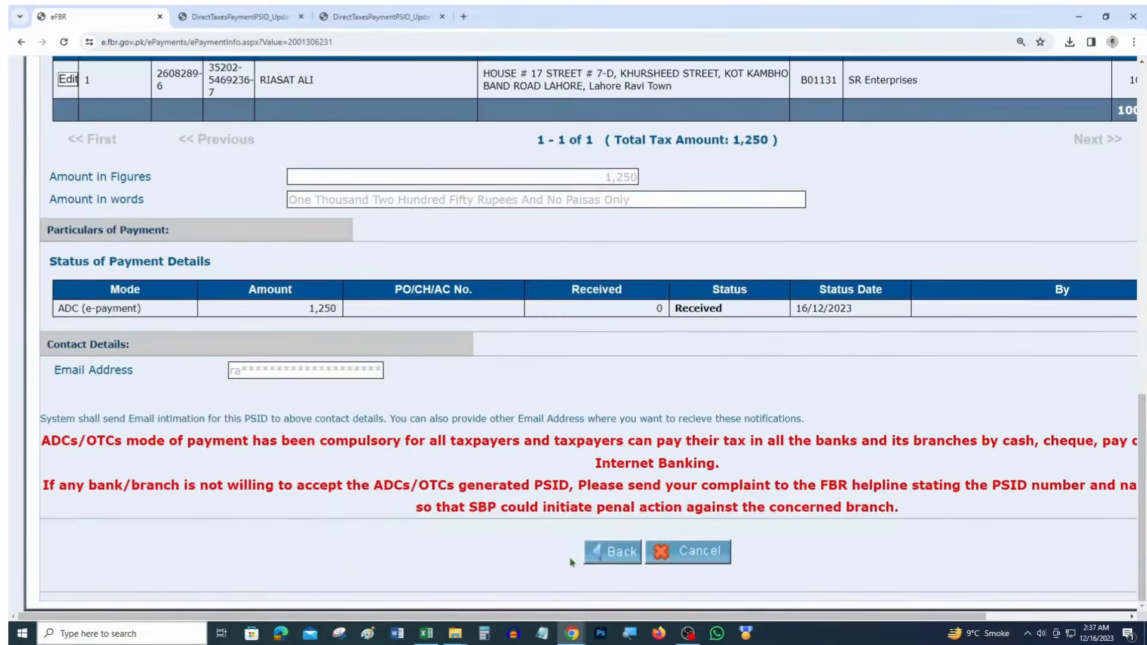
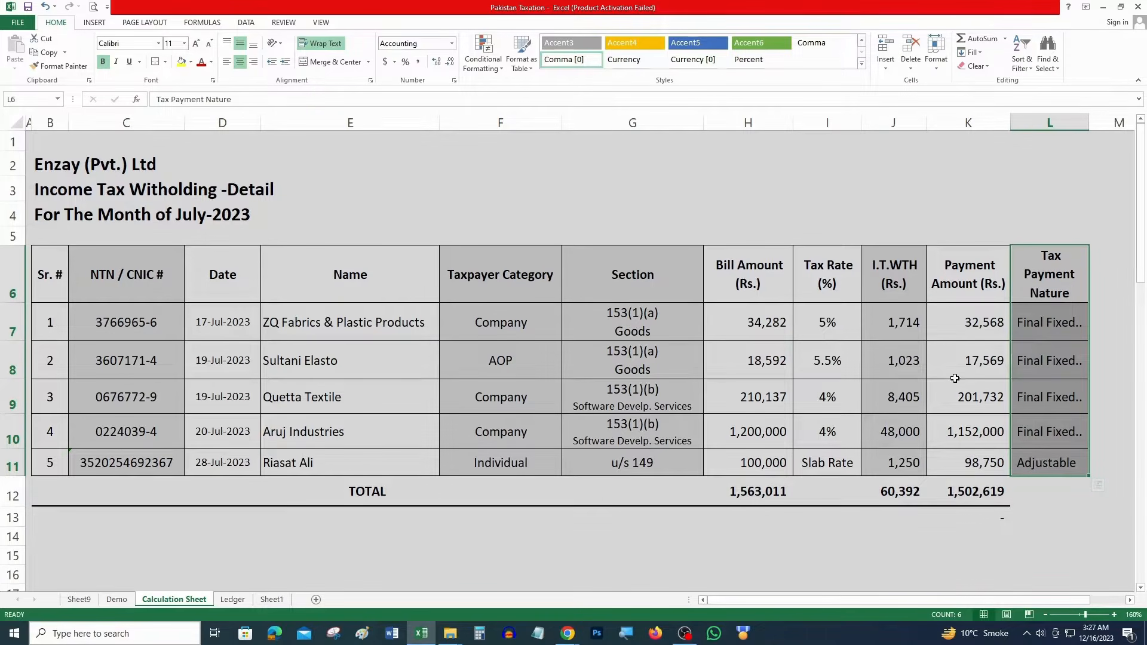
# Start a 165(1) Quarterly Withholding – Original statement for the 01-Jul-2023 – 30-Sep-2023 period
pyautogui.hotkey('alt', 'Tab')
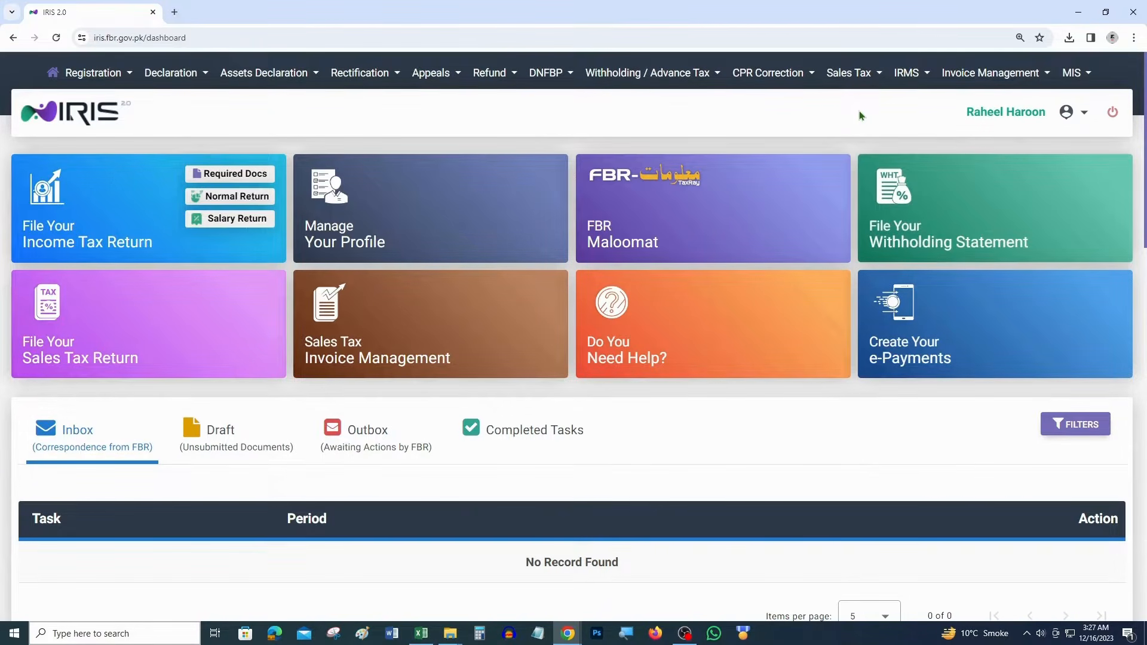
pyautogui.moveTo(929, 174)
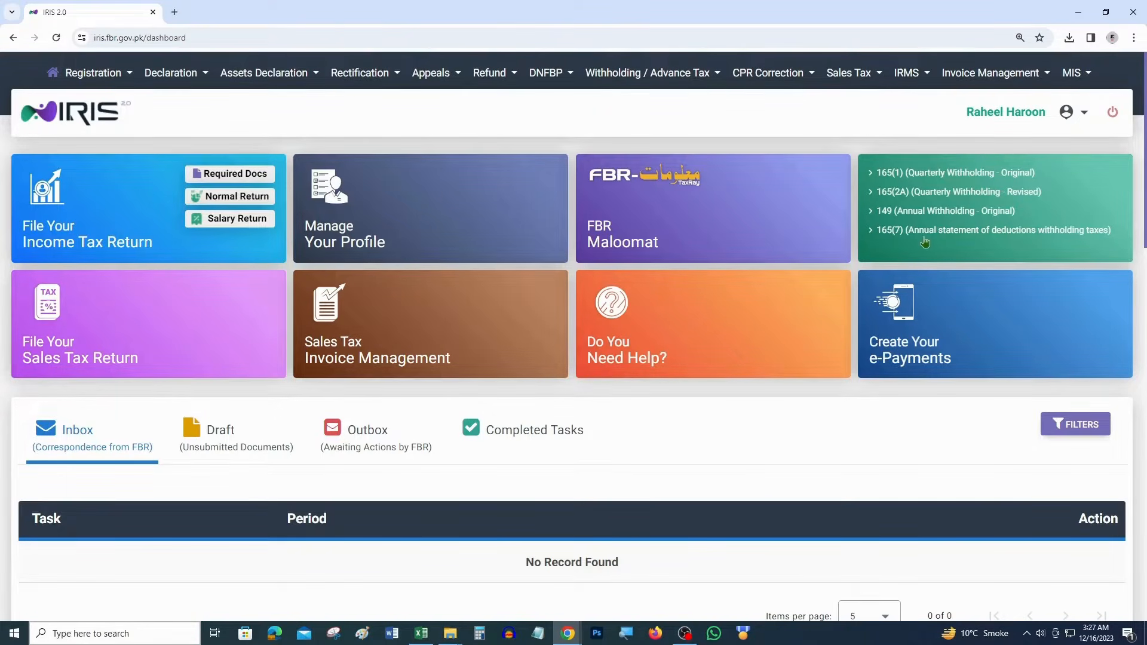
pyautogui.click(960, 175)
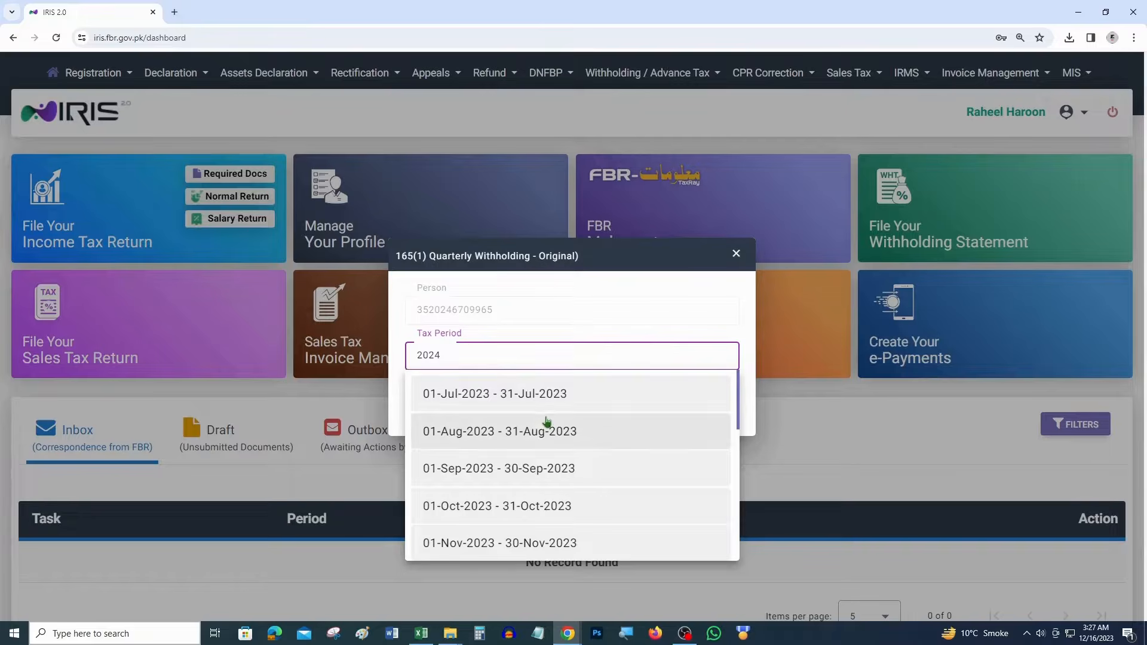
pyautogui.scroll(-3, 547, 426)
pyautogui.scroll(-4, 549, 428)
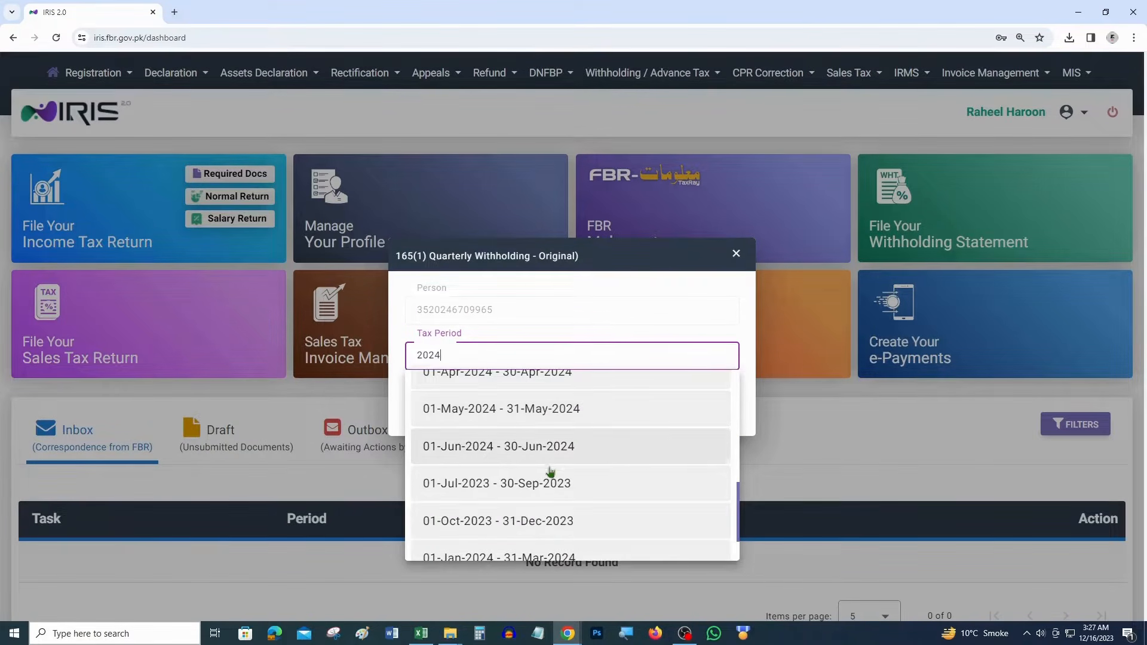
pyautogui.click(546, 484)
# Check the 'For The Month of July-2023' heading in the withholding detail spreadsheet
pyautogui.hotkey('alt', 'Tab')
pyautogui.moveTo(195, 224); pyautogui.dragTo(263, 228)
pyautogui.moveTo(160, 217); pyautogui.dragTo(239, 221)
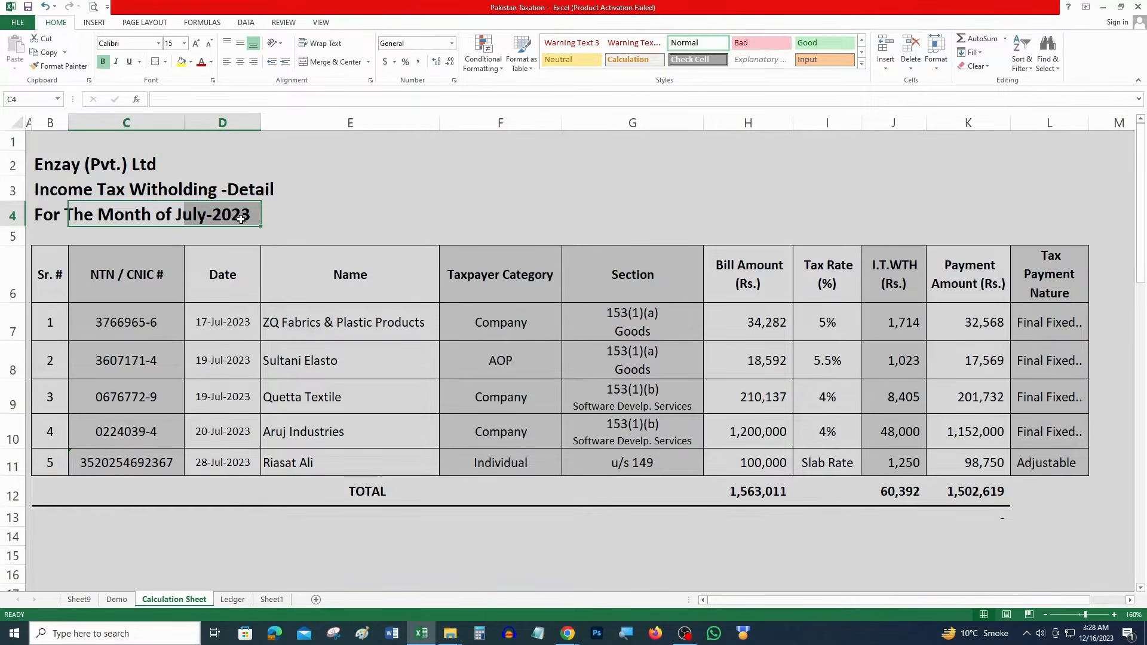
pyautogui.hotkey('alt', 'Tab')
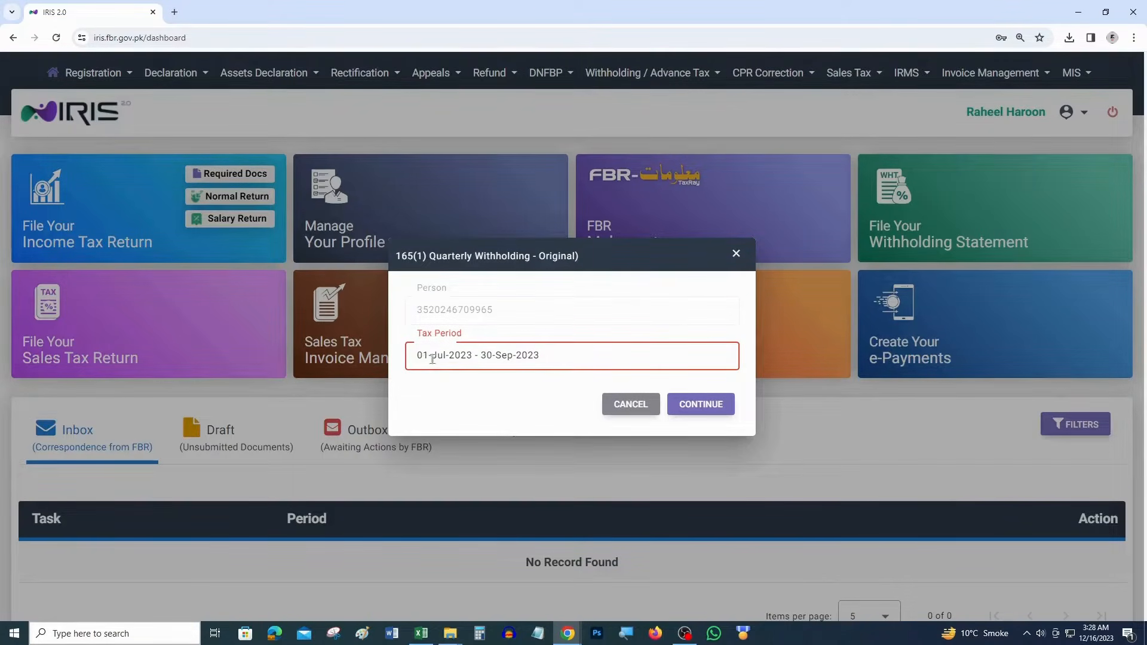
# Continue to the 165(1) statement form and review its description, period, tax year 2024 and transaction date
pyautogui.click(686, 405)
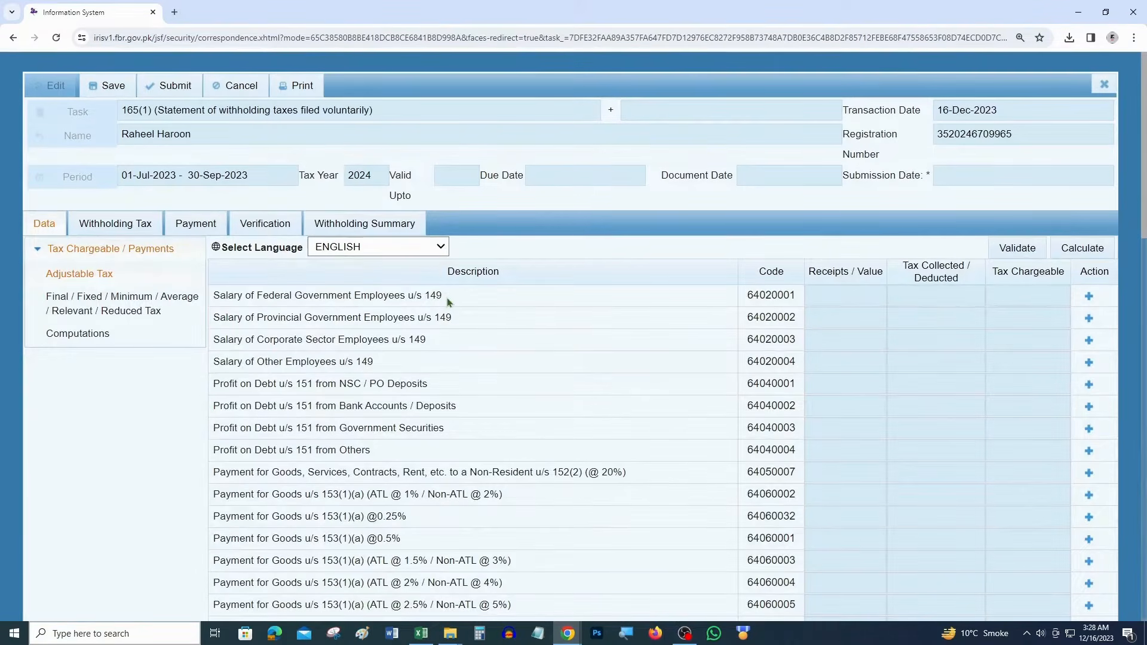
pyautogui.hotkey('ctrl', '-')
pyautogui.scroll(-10, 445, 318)
pyautogui.scroll(15, 445, 319)
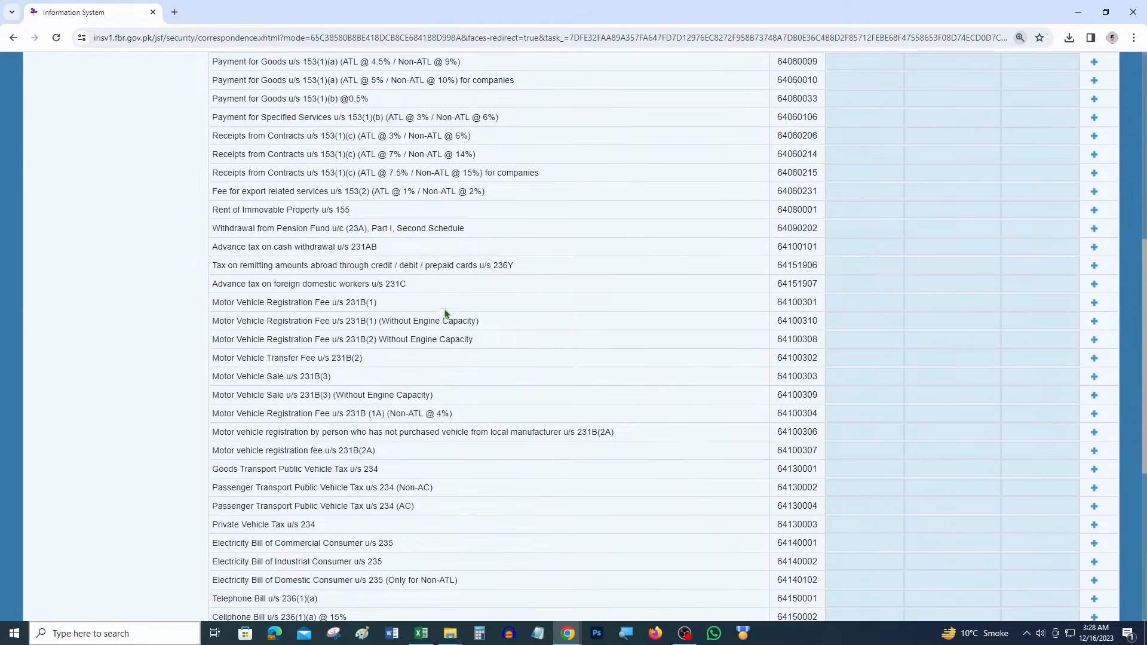
pyautogui.hotkey('ctrl', '+')
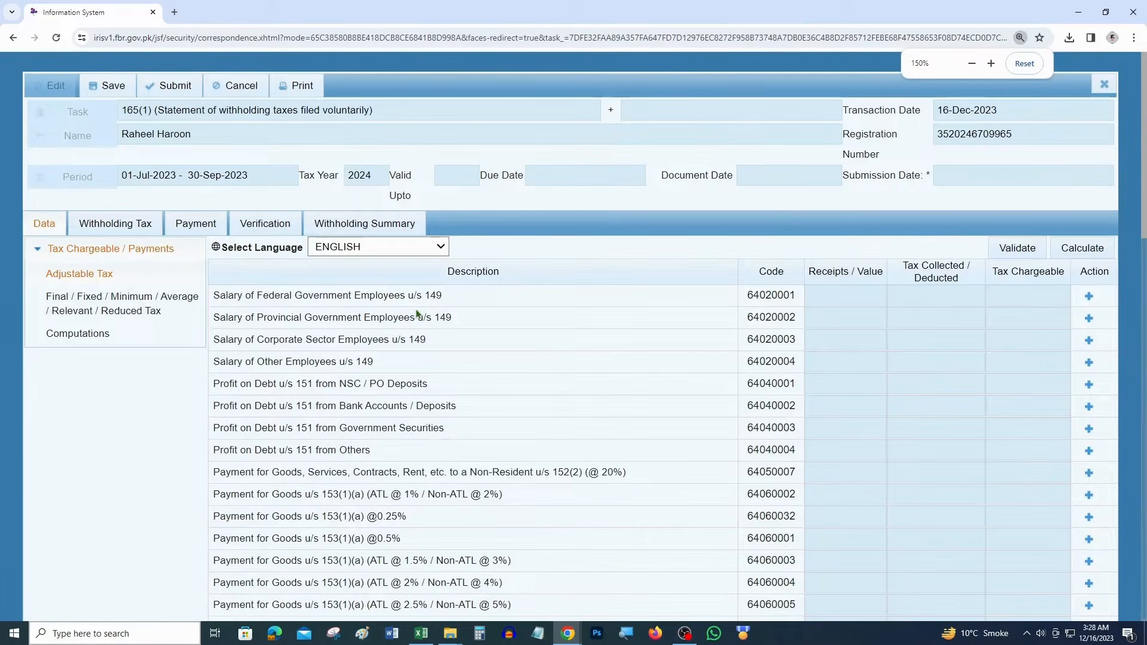
pyautogui.moveTo(371, 111); pyautogui.dragTo(132, 120)
pyautogui.moveTo(247, 179); pyautogui.dragTo(105, 180)
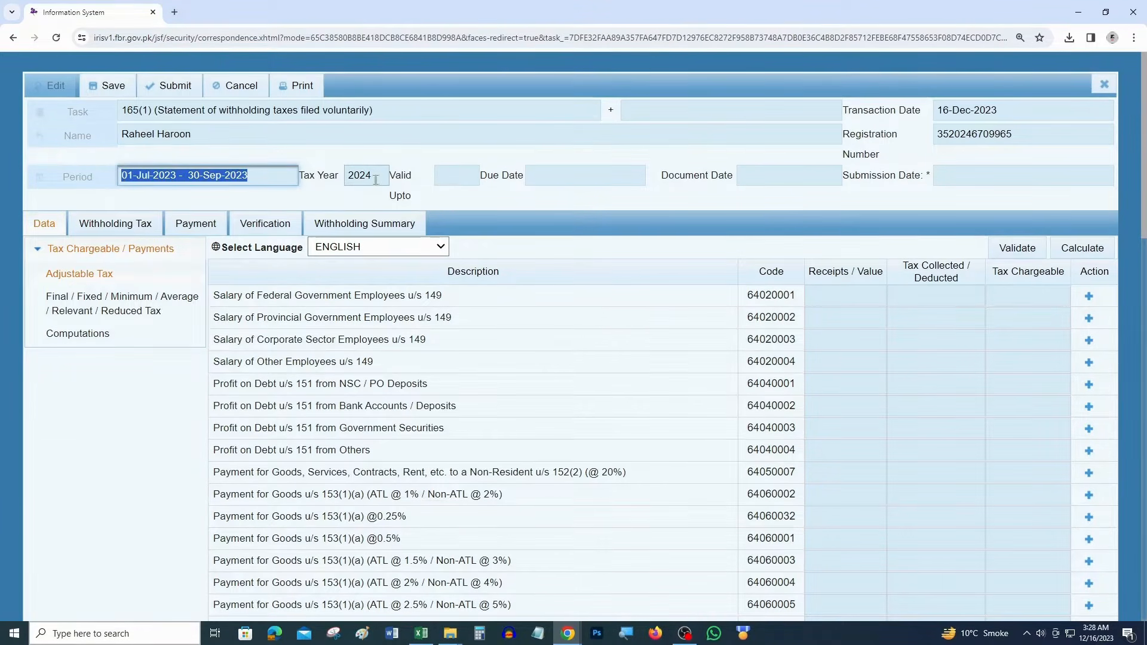
pyautogui.moveTo(377, 178); pyautogui.dragTo(337, 180)
pyautogui.moveTo(1004, 111); pyautogui.dragTo(938, 110)
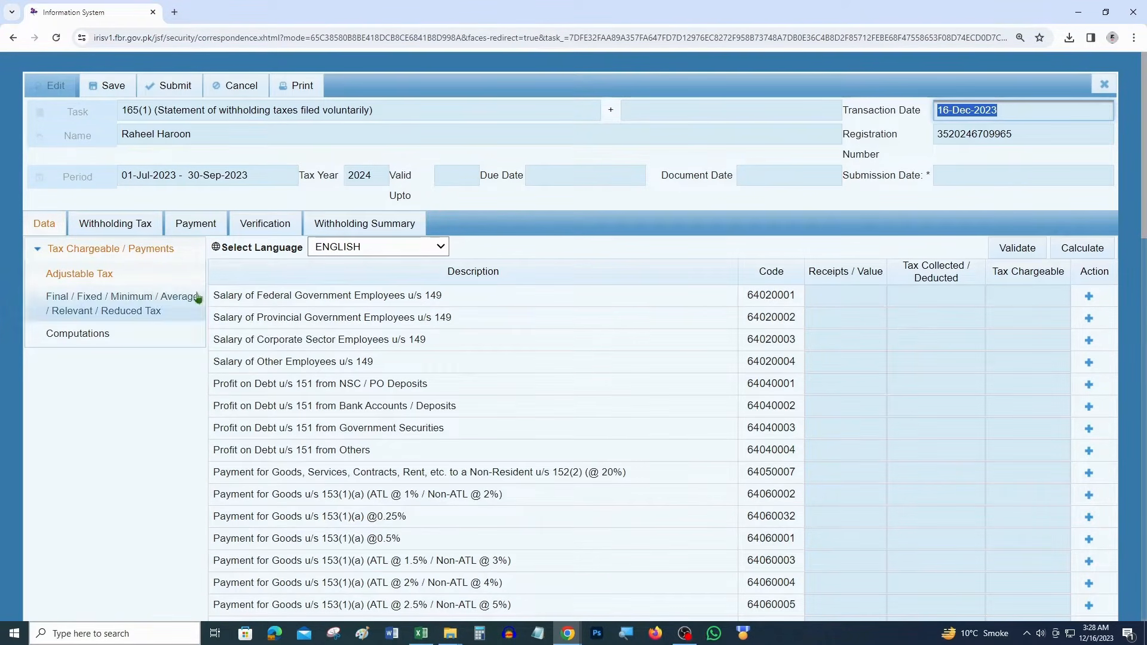
# Expand Adjustable Tax and locate the Salary of Other Employees u/s 149 row
pyautogui.click(39, 224)
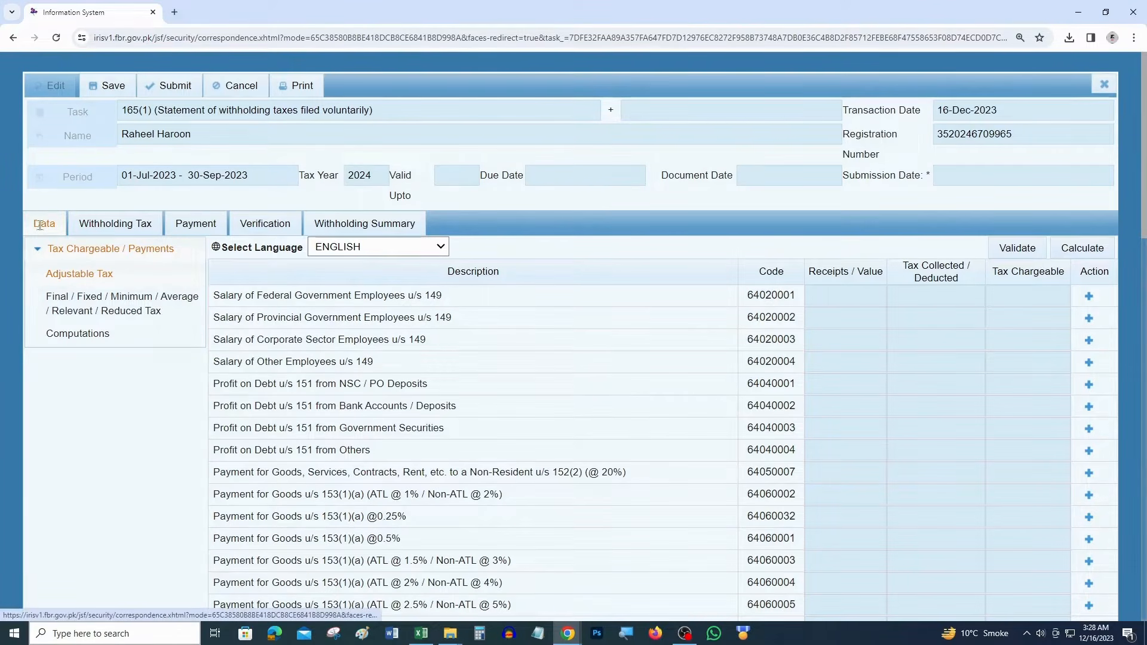
pyautogui.click(69, 279)
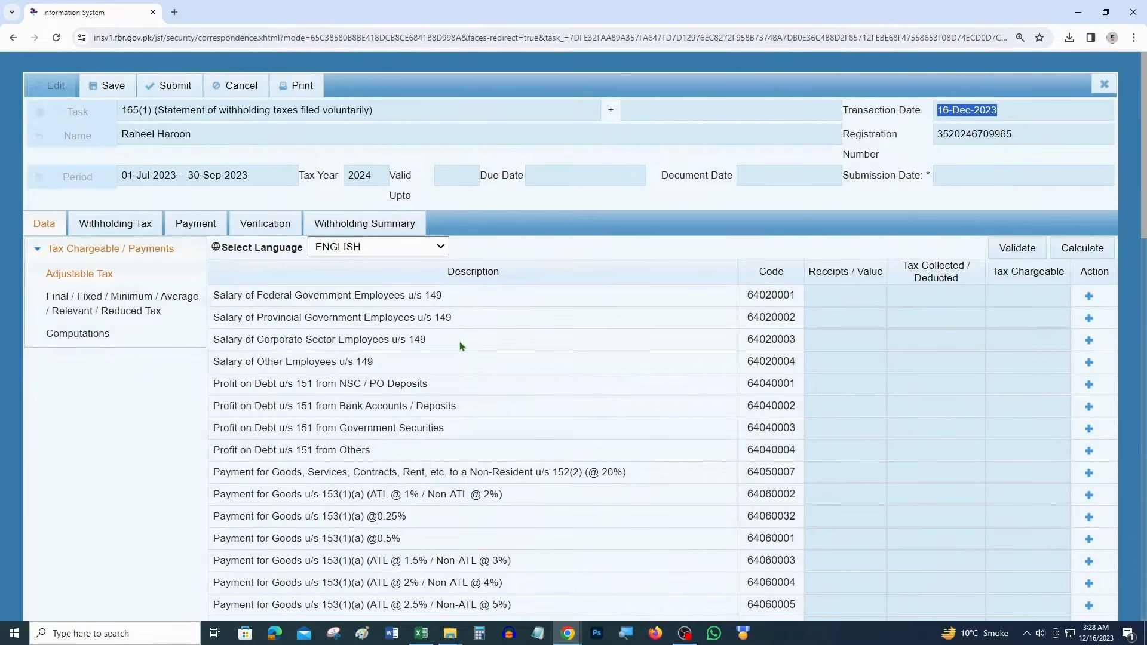
pyautogui.moveTo(405, 367); pyautogui.dragTo(314, 374)
pyautogui.moveTo(388, 368); pyautogui.dragTo(230, 357)
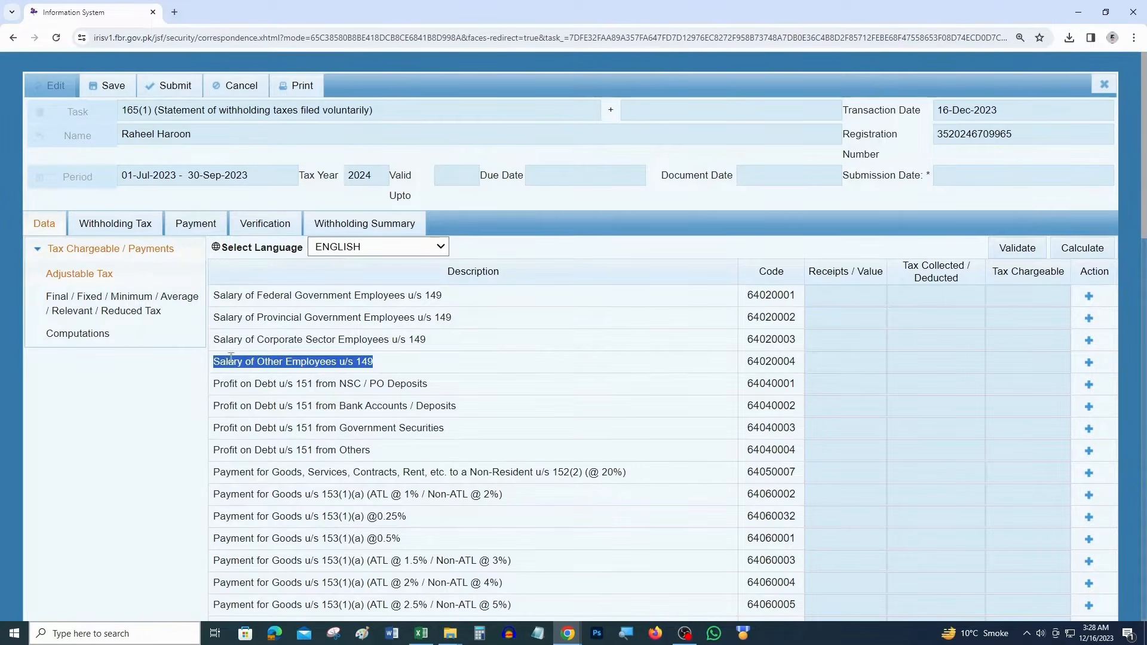
pyautogui.moveTo(383, 365); pyautogui.dragTo(221, 360)
# Highlight the u/s 149 section cell yellow in the spreadsheet, then enlarge the IRIS form
pyautogui.hotkey('alt', 'Tab')
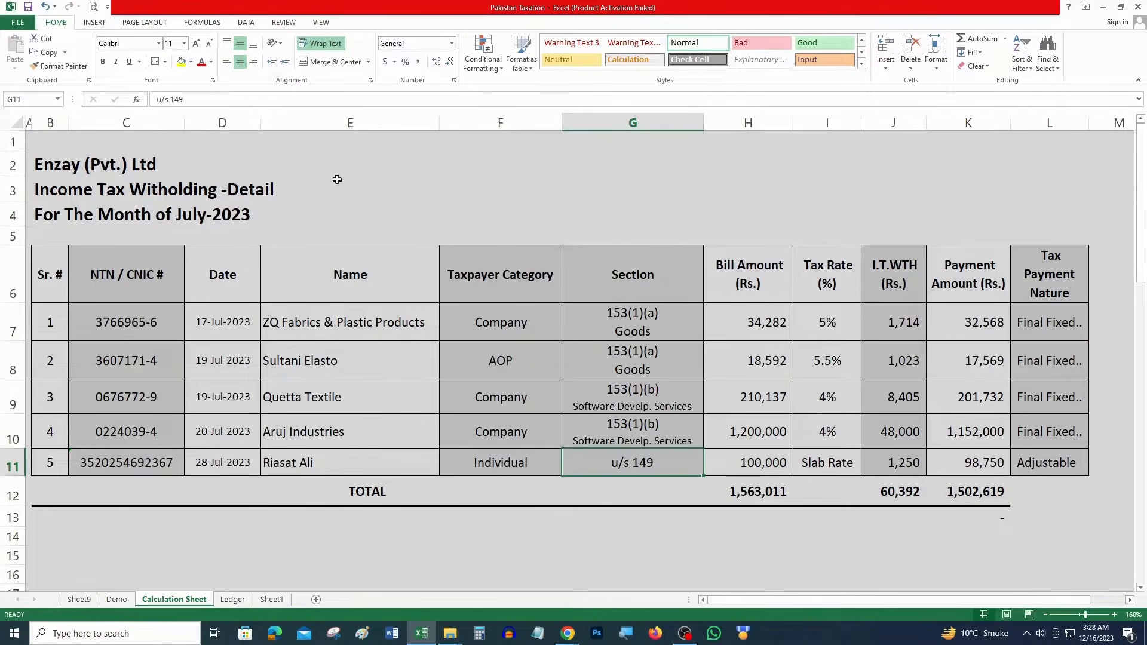
pyautogui.click(181, 61)
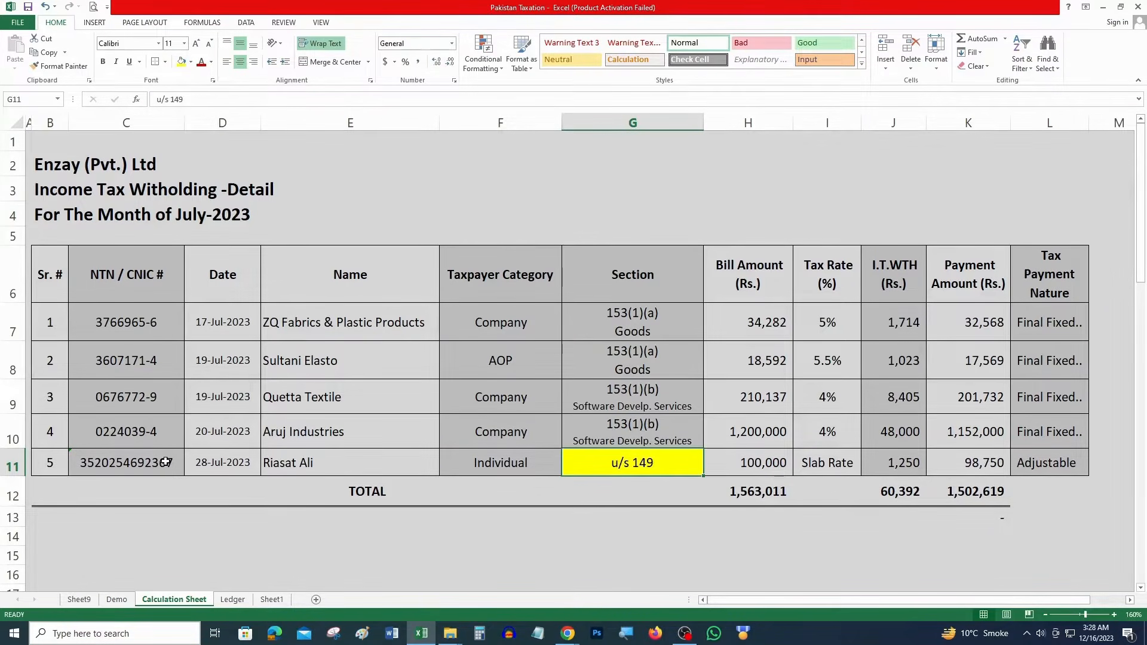
pyautogui.hotkey('alt', 'Tab')
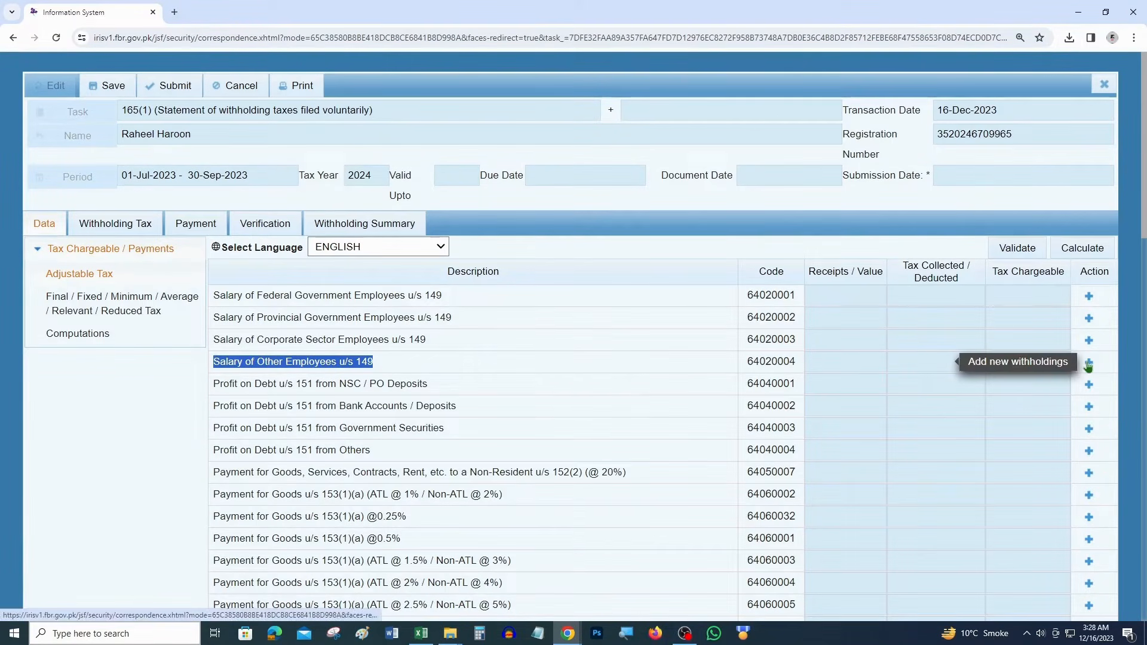
pyautogui.hotkey('ctrl', '+')
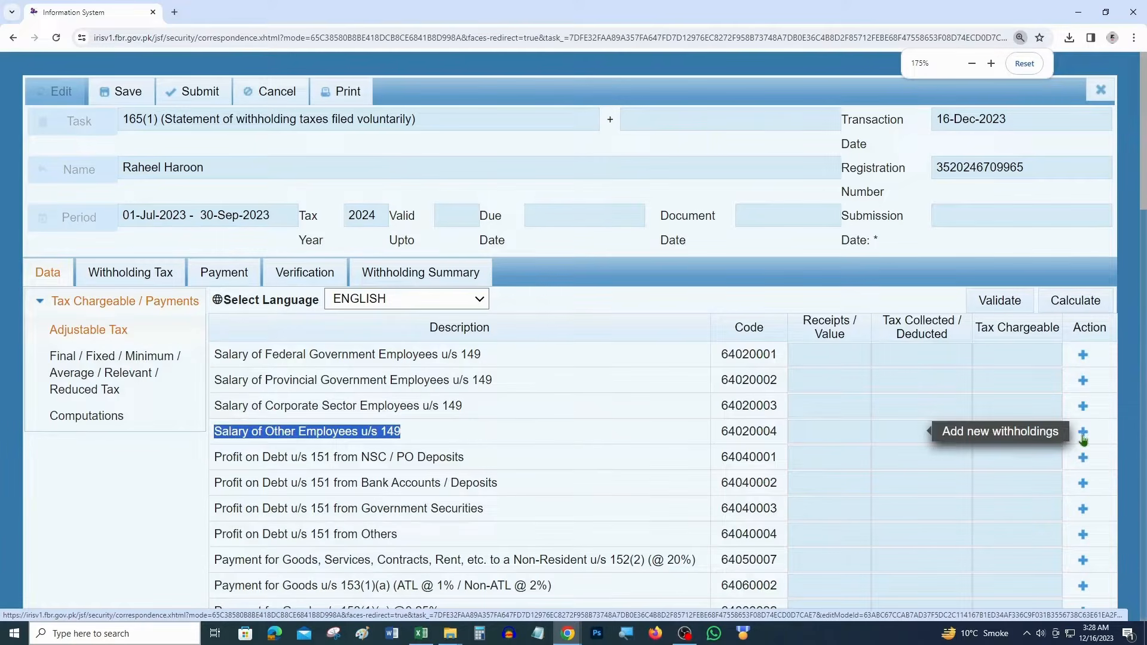
# Add a u/s 149 salary withholding entry and look up the payee by registration number
pyautogui.click(1083, 438)
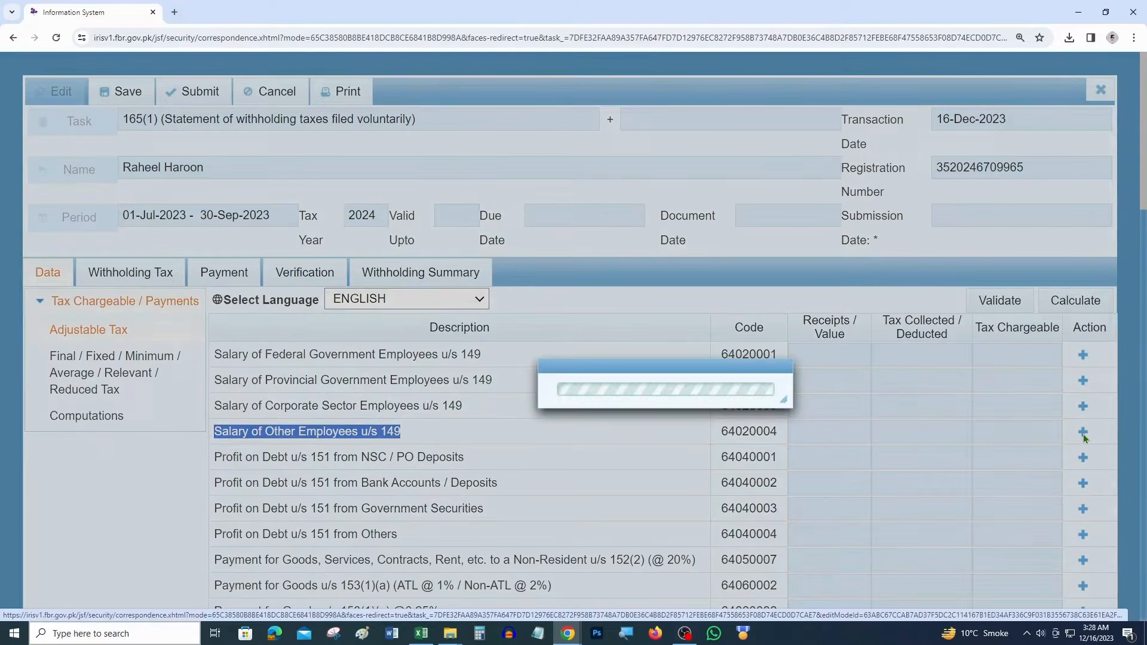
pyautogui.click(495, 208)
pyautogui.hotkey('alt', 'Tab')
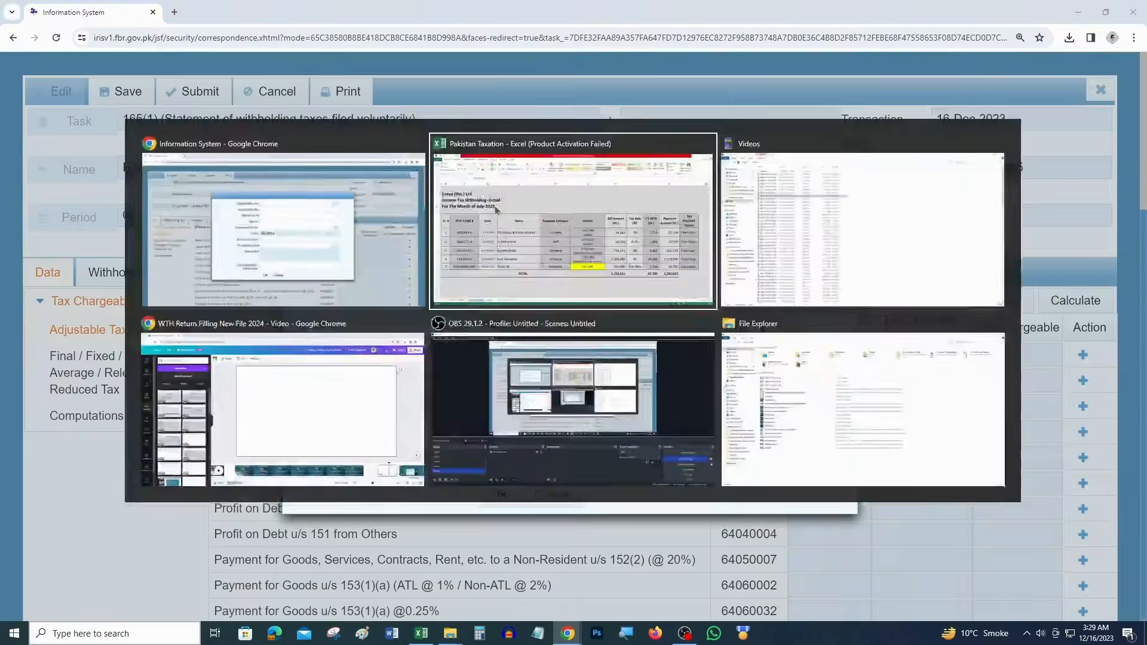
pyautogui.hotkey('alt', 'Tab')
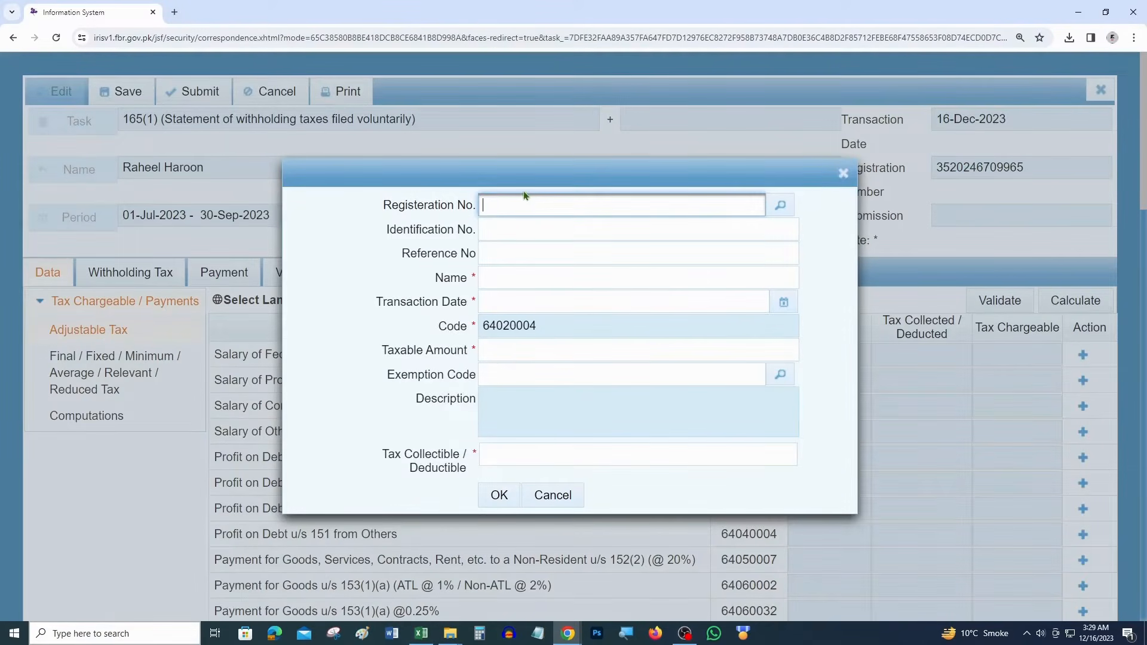
pyautogui.hotkey('ctrl', 'v')
pyautogui.click(782, 205)
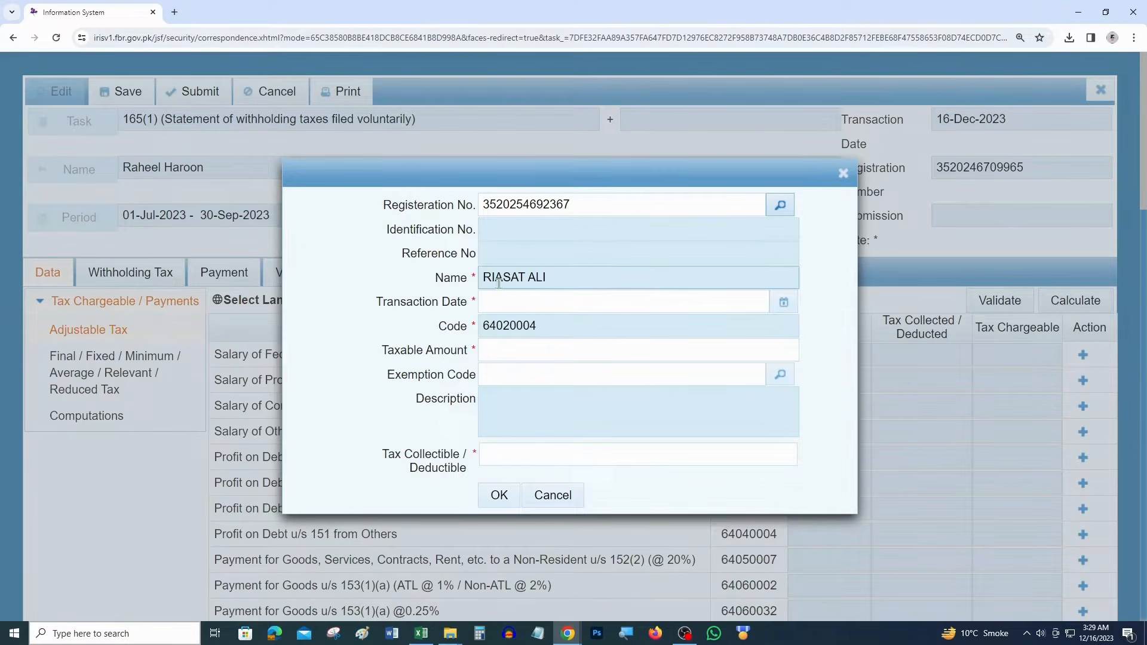
pyautogui.tripleClick(547, 281)
pyautogui.hotkey('alt', 'Tab')
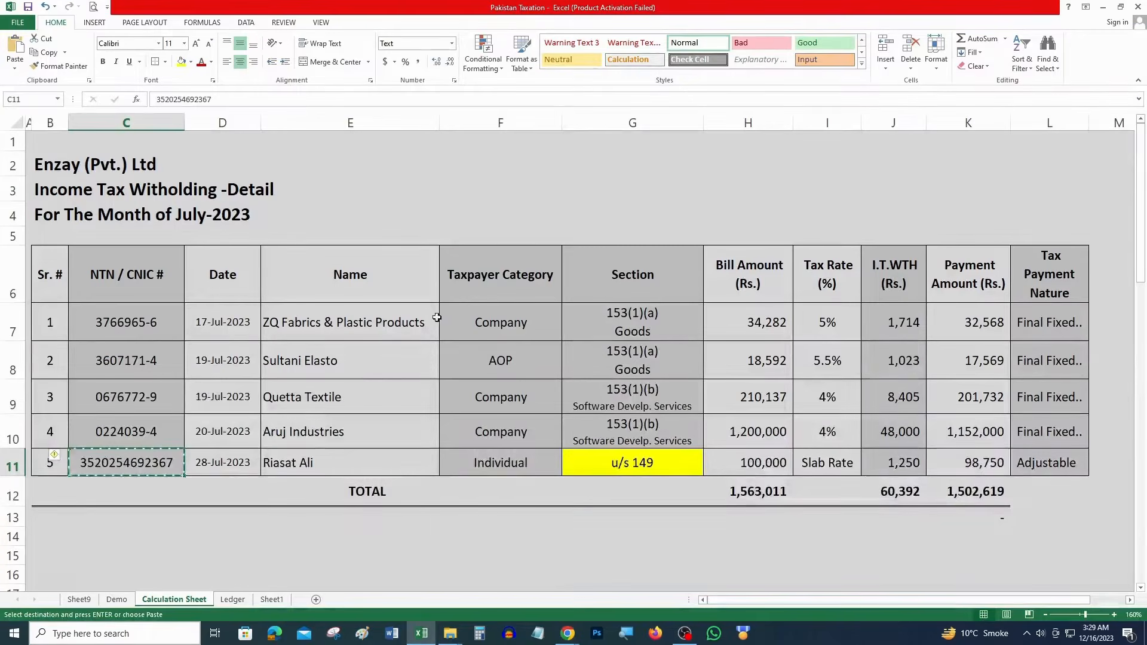
pyautogui.click(310, 461)
pyautogui.hotkey('alt', 'Tab')
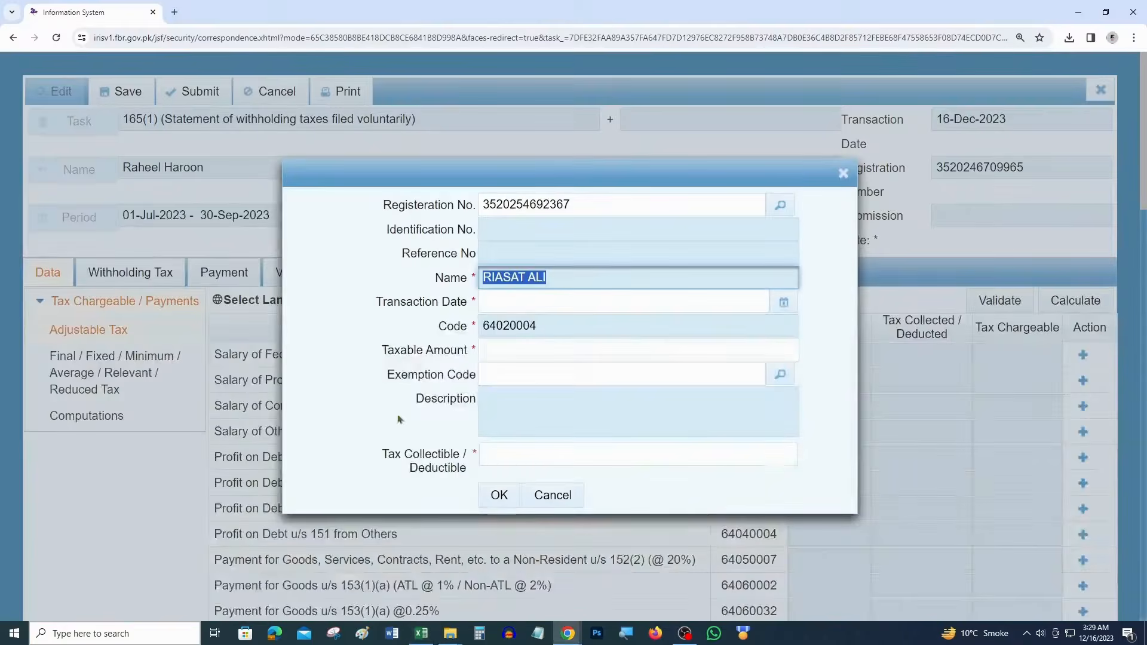
# Set the entry's transaction date to 28 July 2023
pyautogui.click(783, 303)
pyautogui.click(557, 330)
pyautogui.click(543, 350)
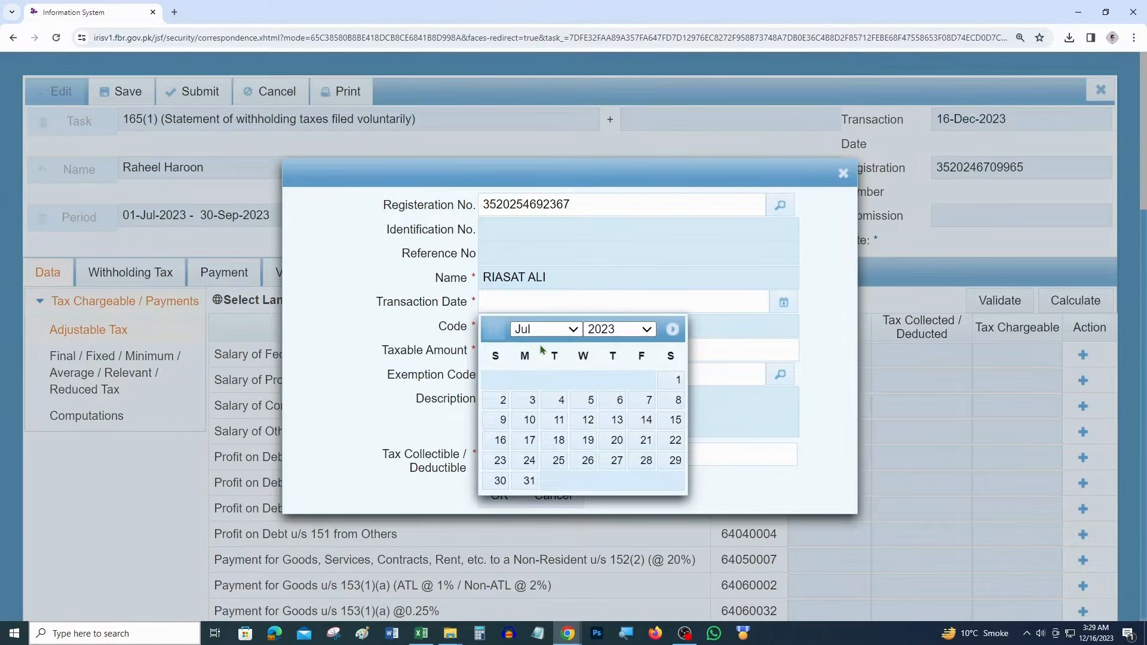
pyautogui.click(554, 464)
pyautogui.hotkey('alt', 'Tab')
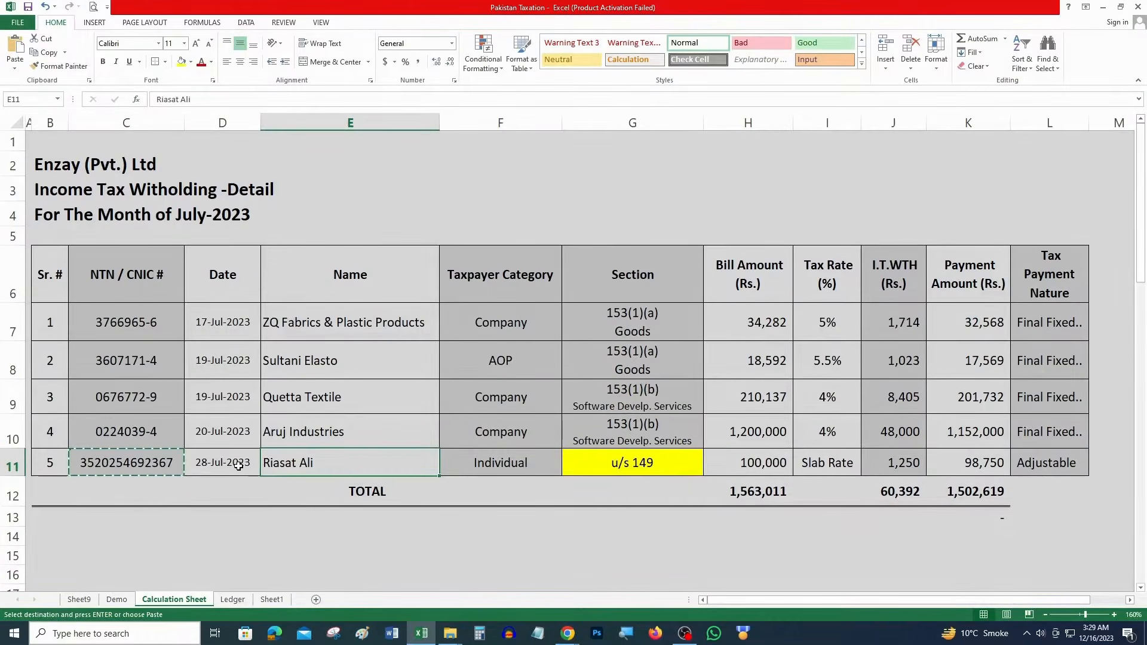
pyautogui.hotkey('alt', 'Tab')
pyautogui.click(766, 301)
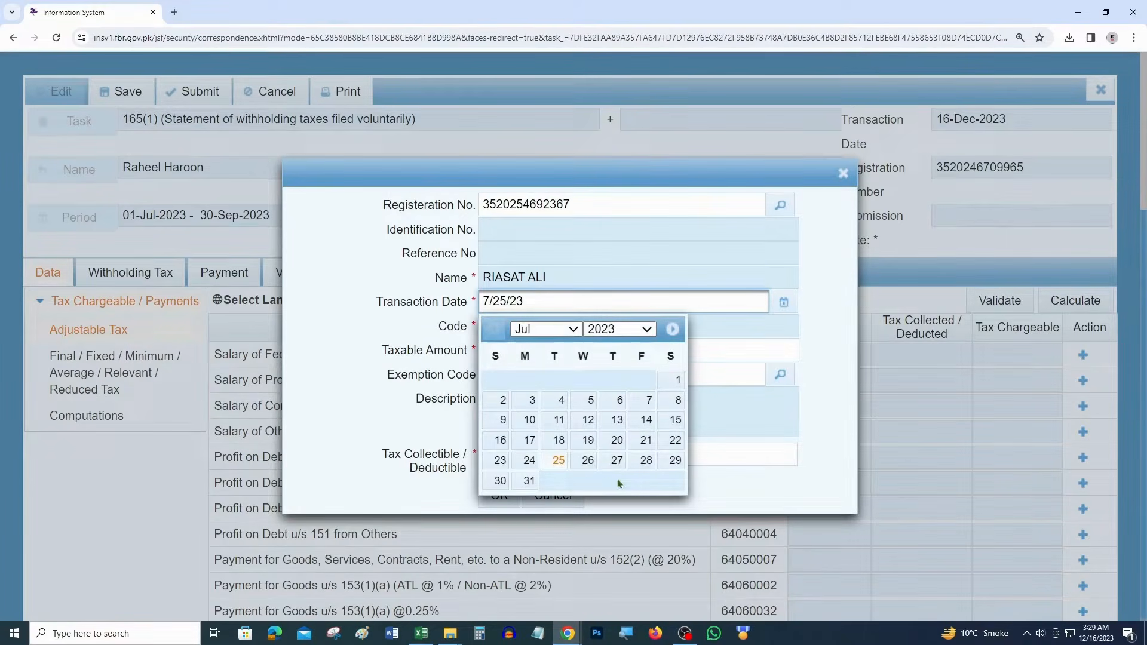
pyautogui.click(677, 461)
# Copy the 100,000 bill amount from the spreadsheet into the taxable amount field
pyautogui.click(543, 351)
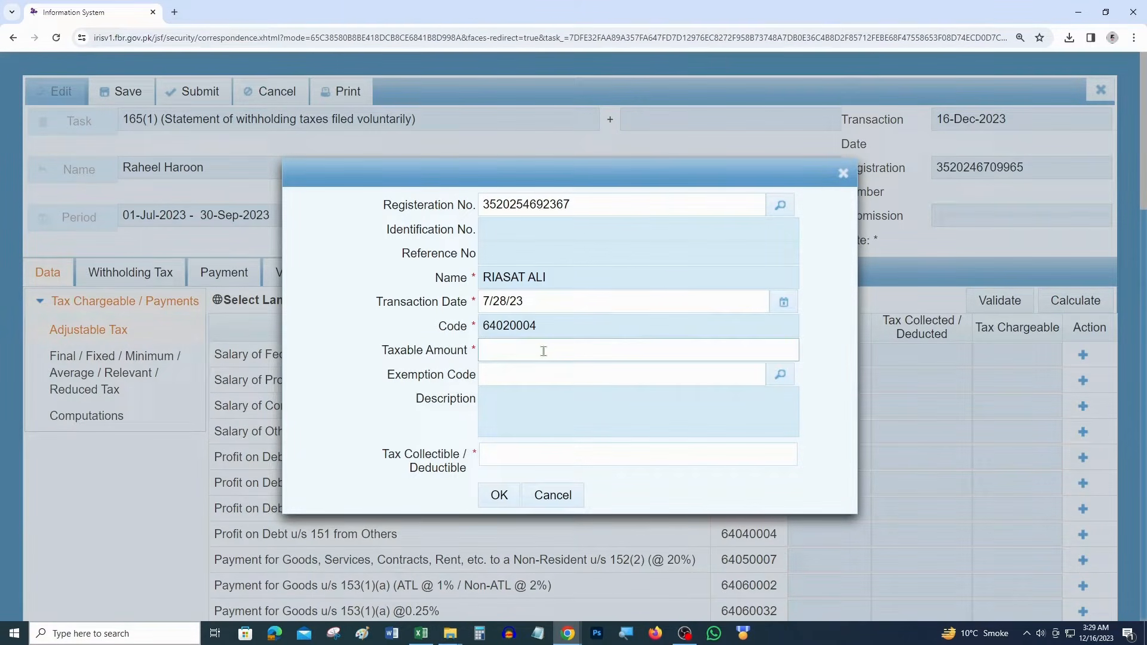
pyautogui.hotkey('alt', 'Tab')
pyautogui.press('F4')
pyautogui.click(750, 461)
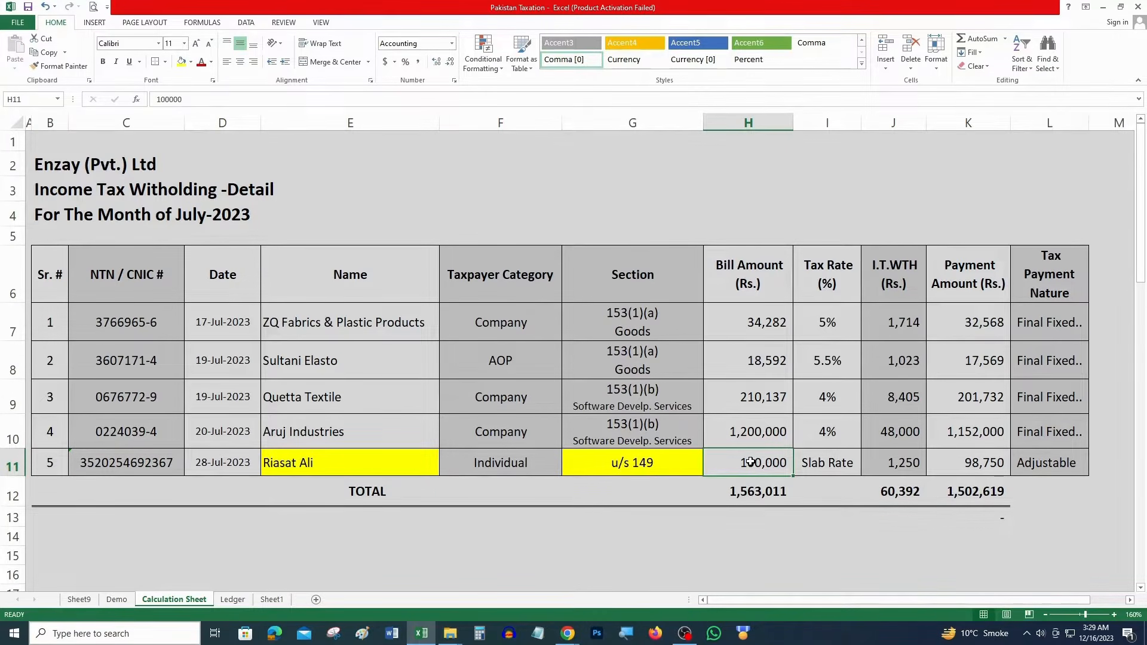
pyautogui.hotkey('ctrl', 'z')
pyautogui.click(135, 471)
pyautogui.hotkey('ctrl', 'c')
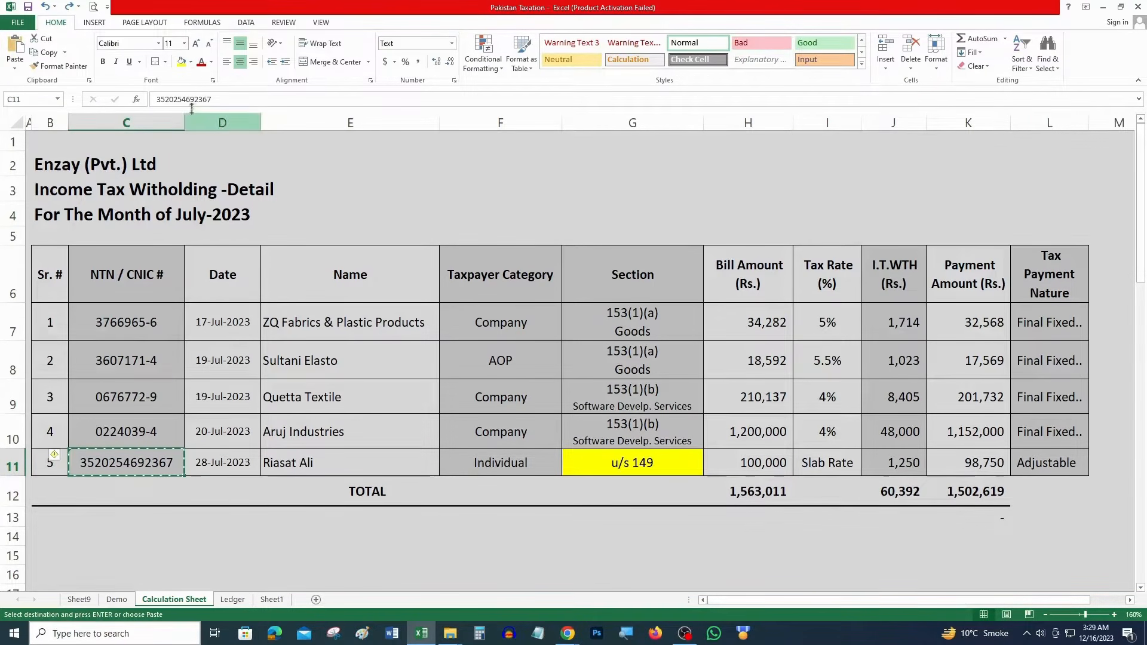
pyautogui.hotkey('alt', 'Tab')
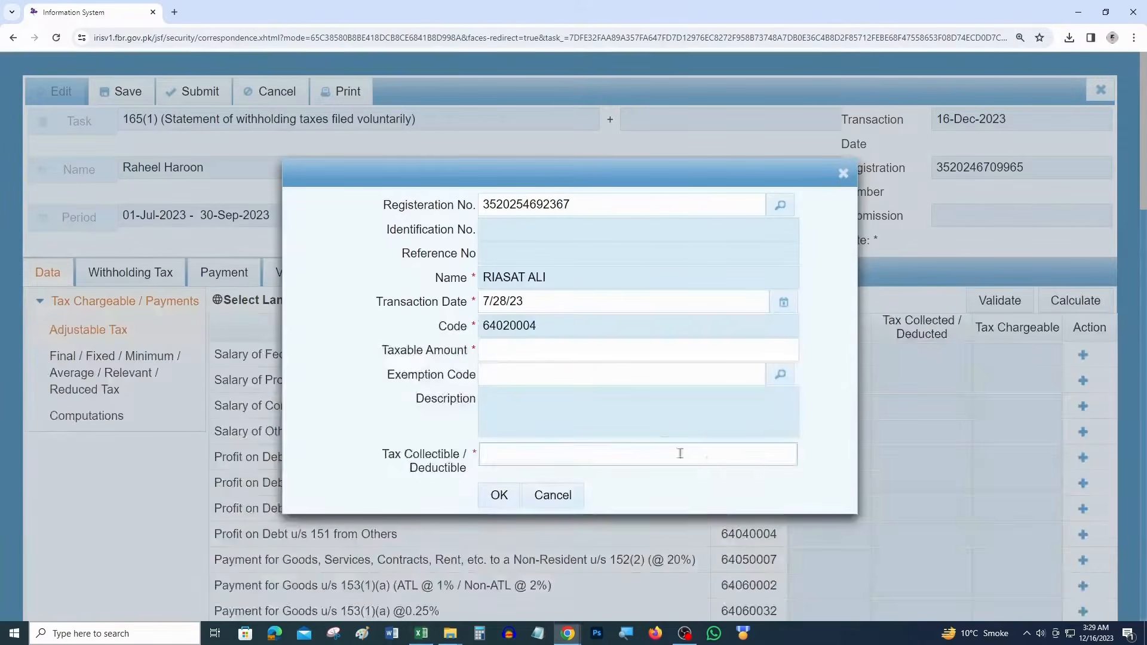
pyautogui.click(532, 354)
pyautogui.hotkey('ctrl', 'v')
# Paste the 1,250 tax from cell J11 into the tax field and submit the entry
pyautogui.hotkey('alt', 'Tab')
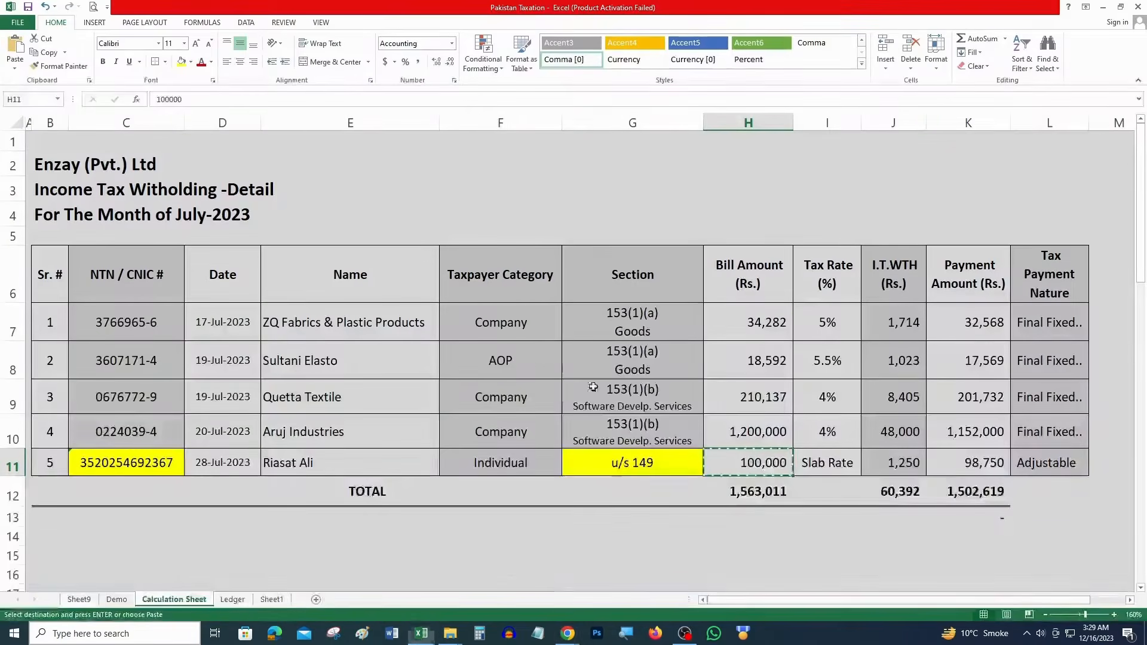
pyautogui.click(876, 470)
pyautogui.hotkey('ctrl', 'c')
pyautogui.hotkey('alt', 'Tab')
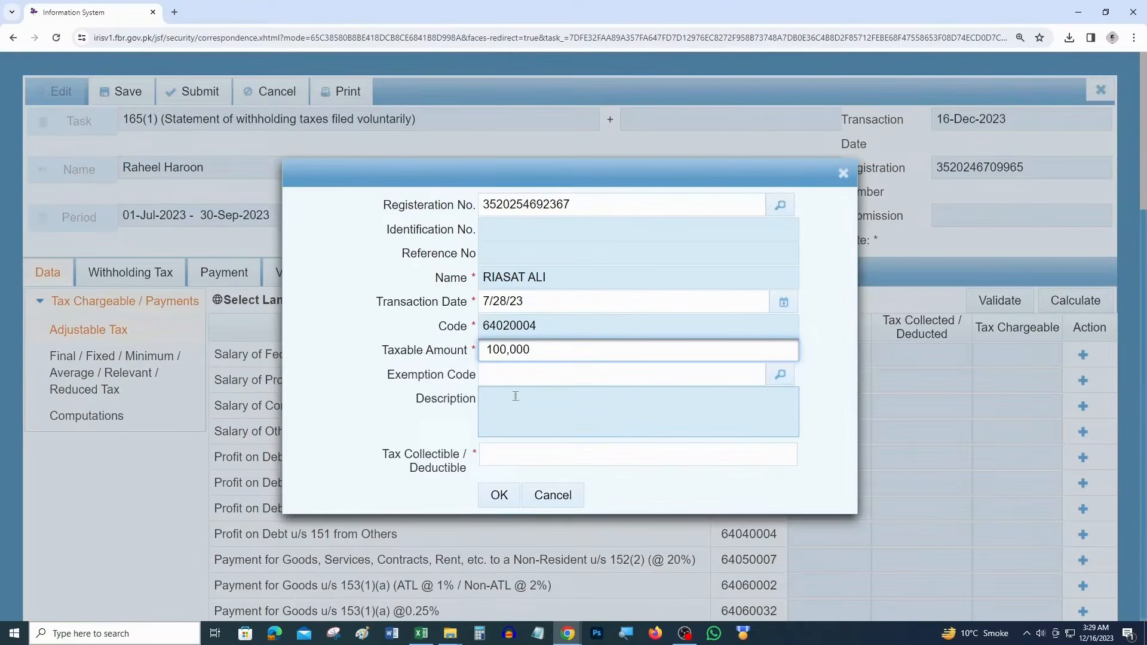
pyautogui.moveTo(390, 375); pyautogui.dragTo(488, 399)
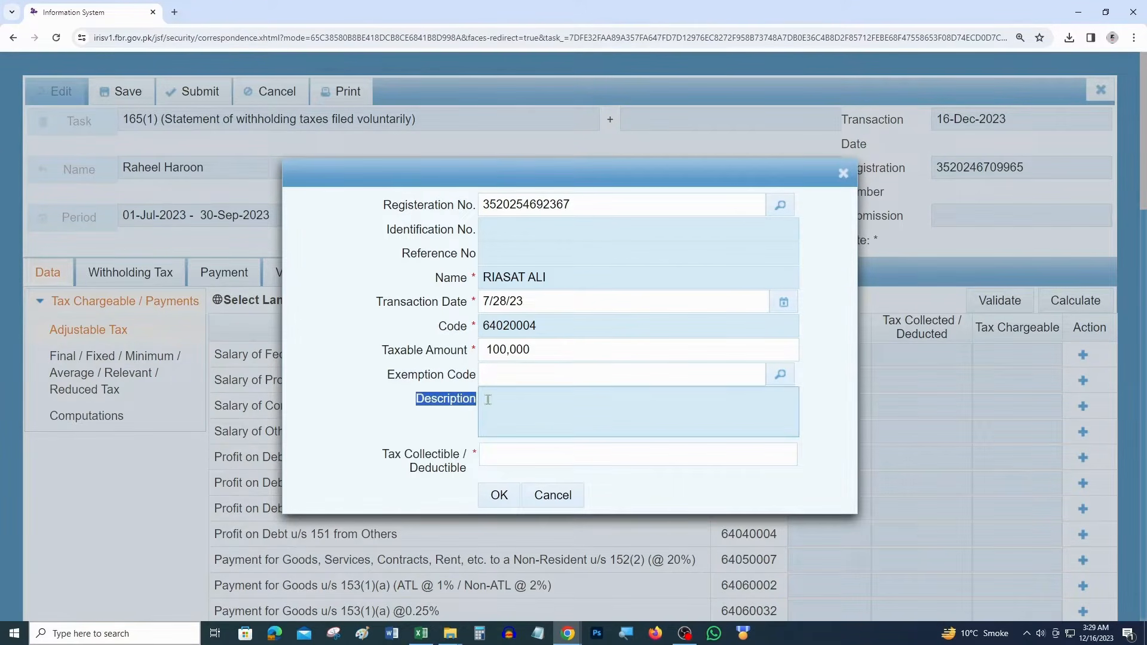
pyautogui.click(516, 458)
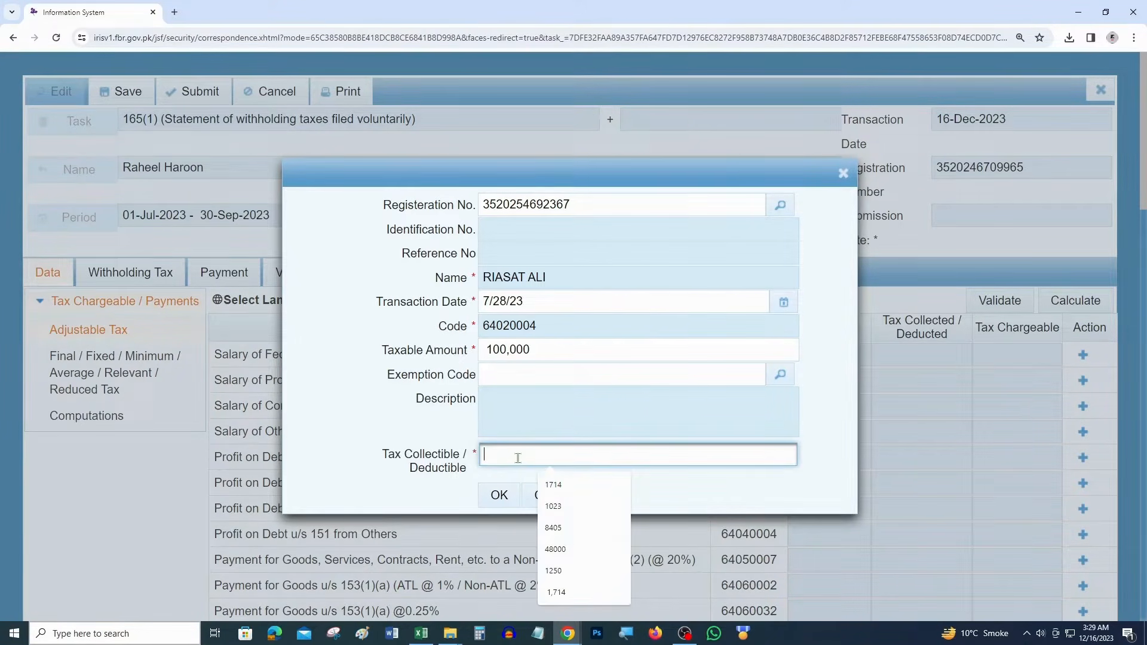
pyautogui.hotkey('ctrl', 'v')
pyautogui.click(500, 495)
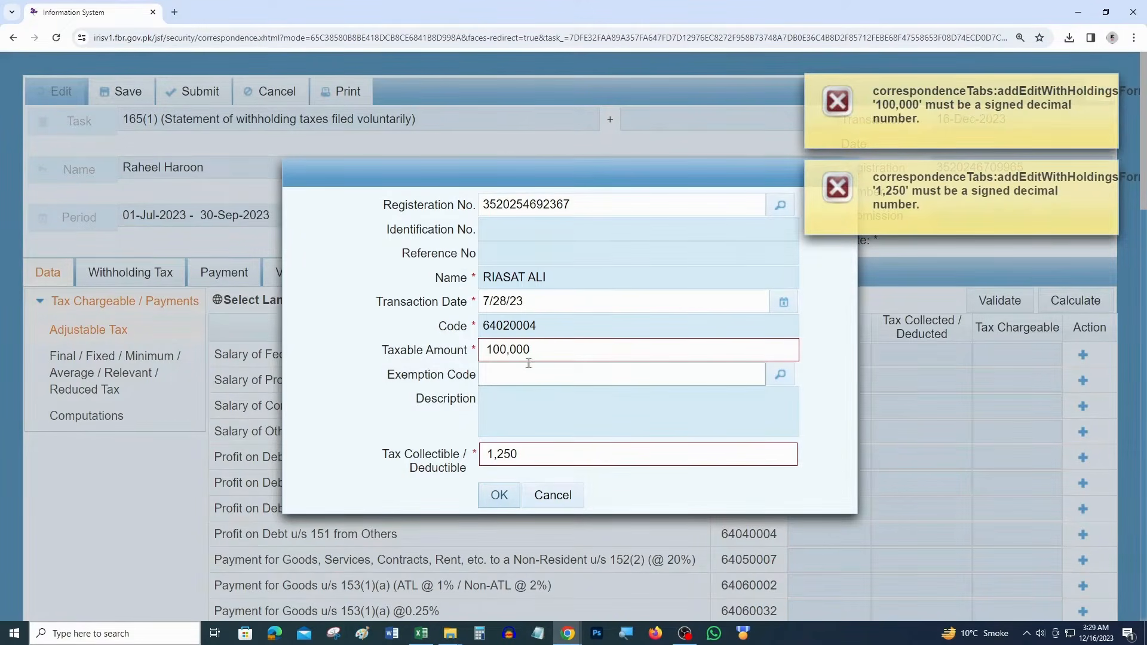
# Remove the commas so the amounts read 100000 and 1250, then save the entry
pyautogui.click(555, 350)
pyautogui.click(509, 356)
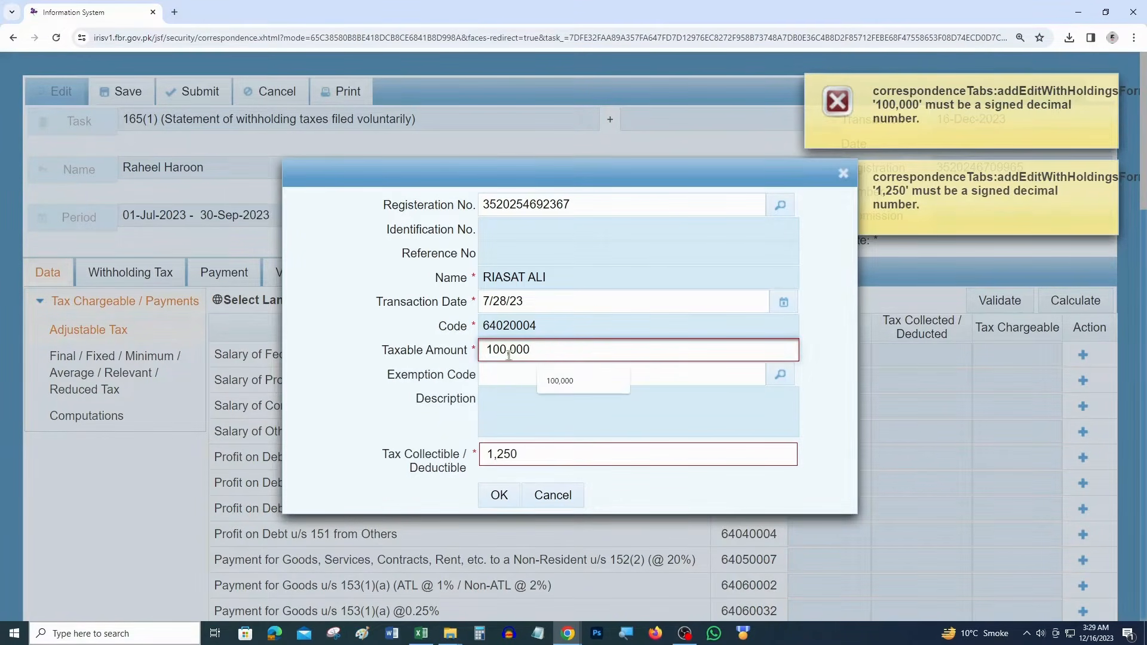
pyautogui.press('Delete')
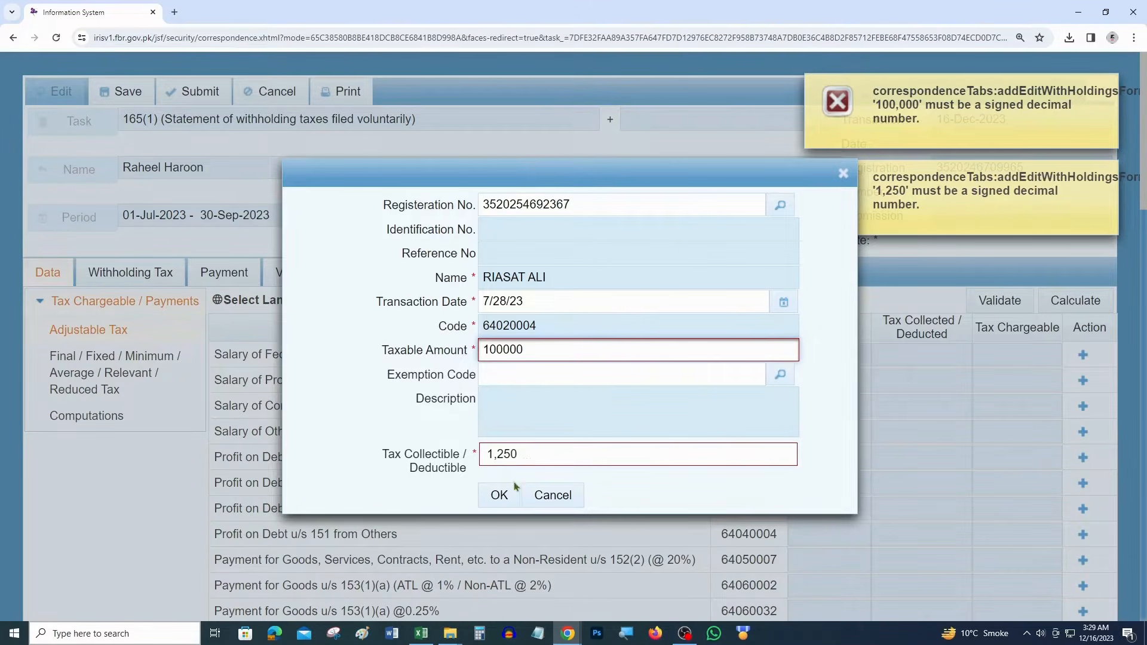
pyautogui.click(494, 455)
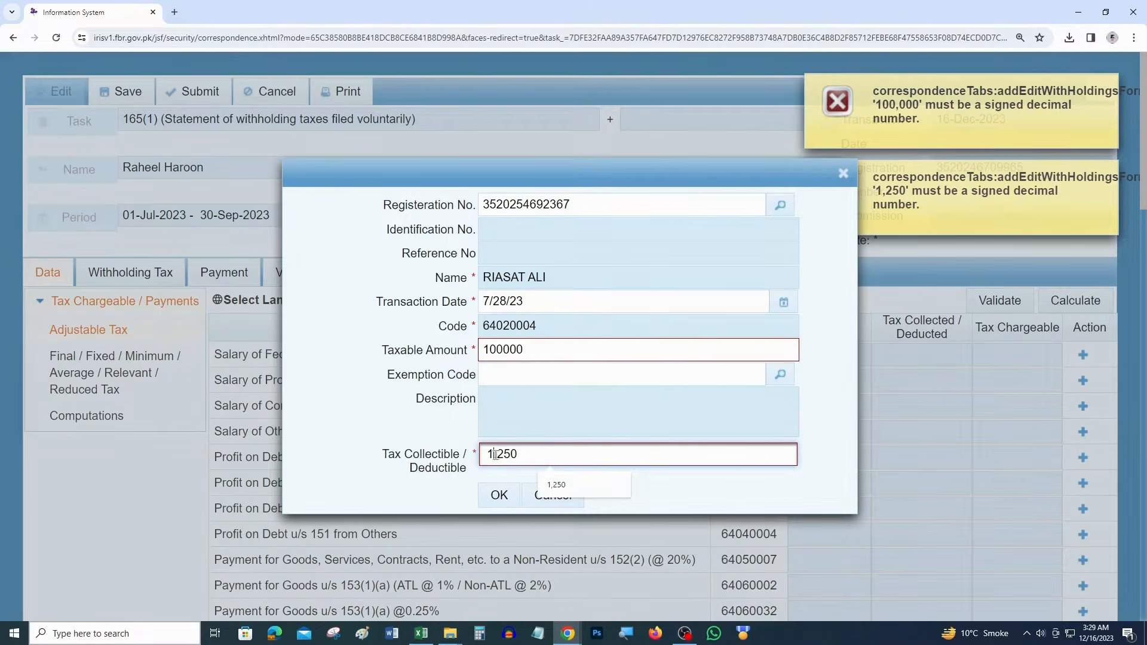
pyautogui.press('Delete')
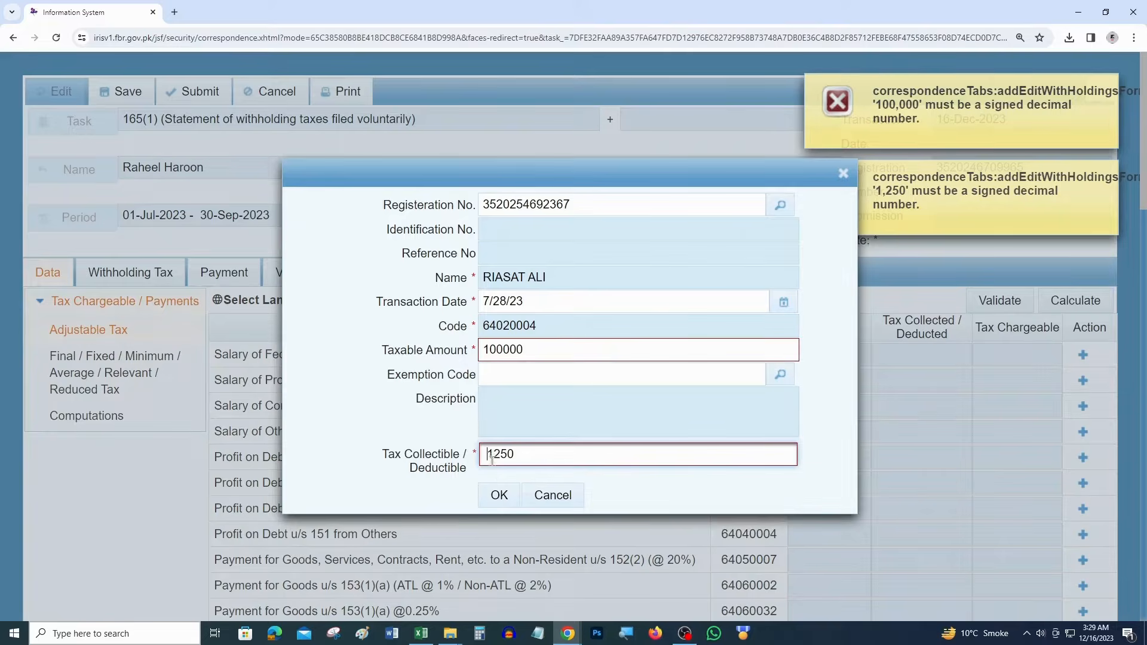
pyautogui.click(500, 495)
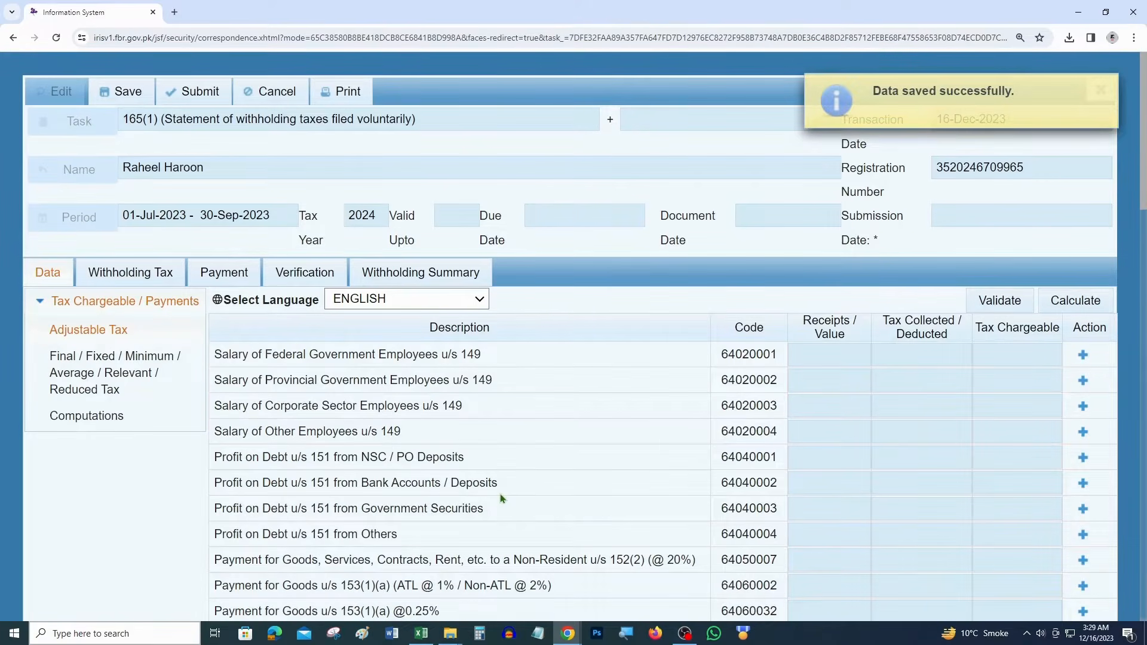
# Calculate and validate the statement's Salary of Other Employees row
pyautogui.moveTo(401, 432); pyautogui.dragTo(222, 431)
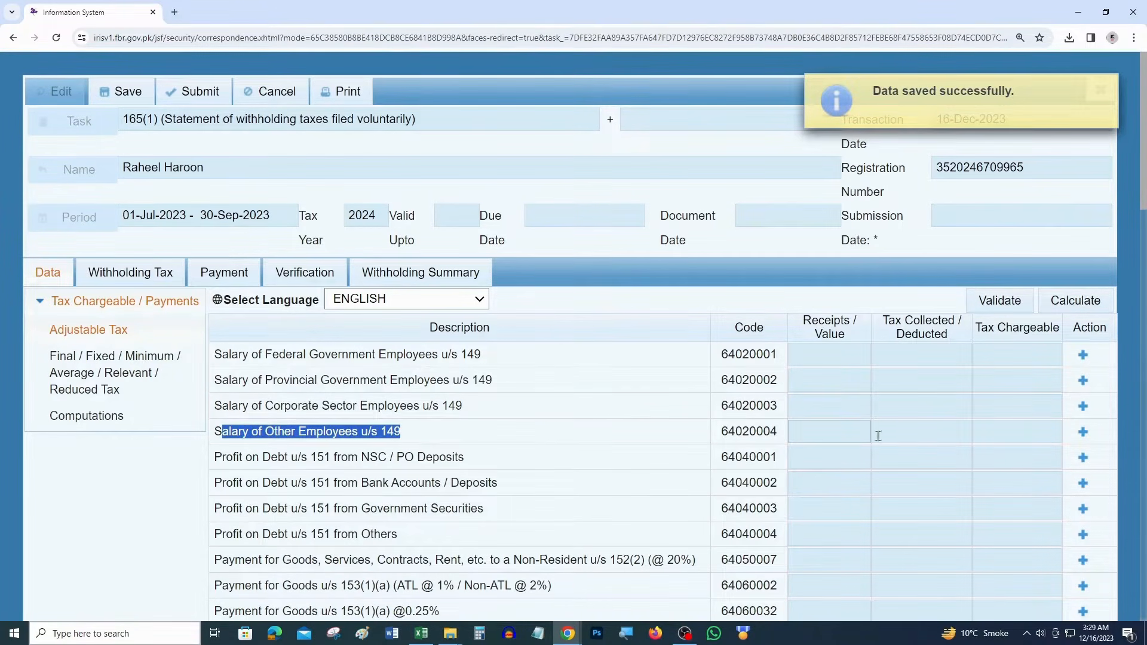
pyautogui.click(1078, 305)
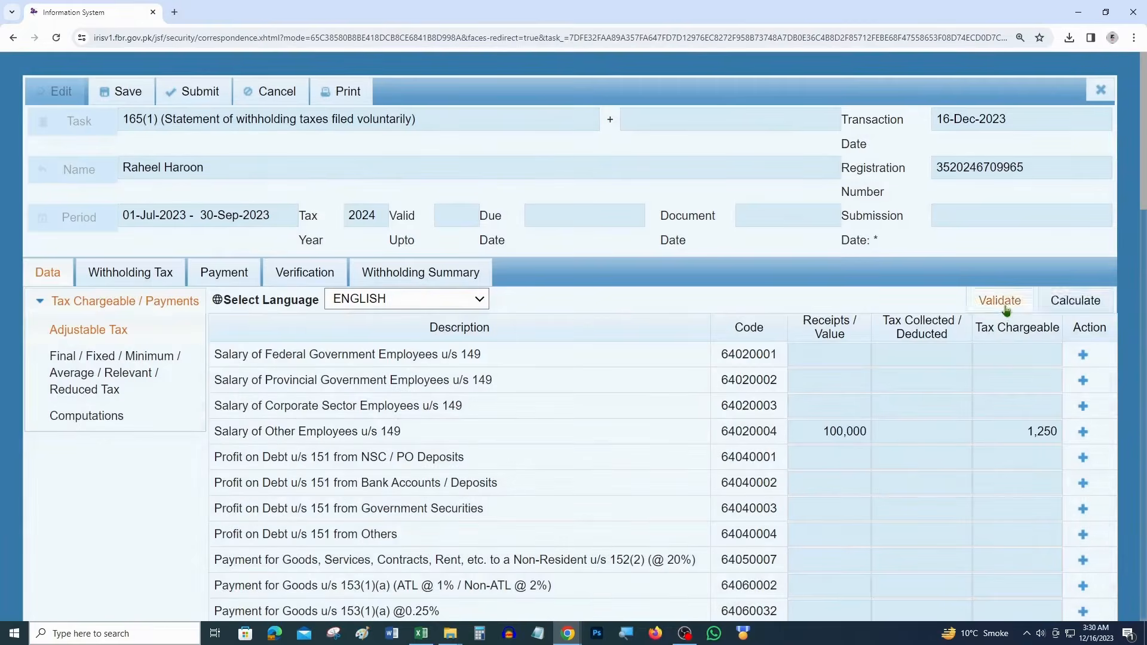
pyautogui.click(1004, 307)
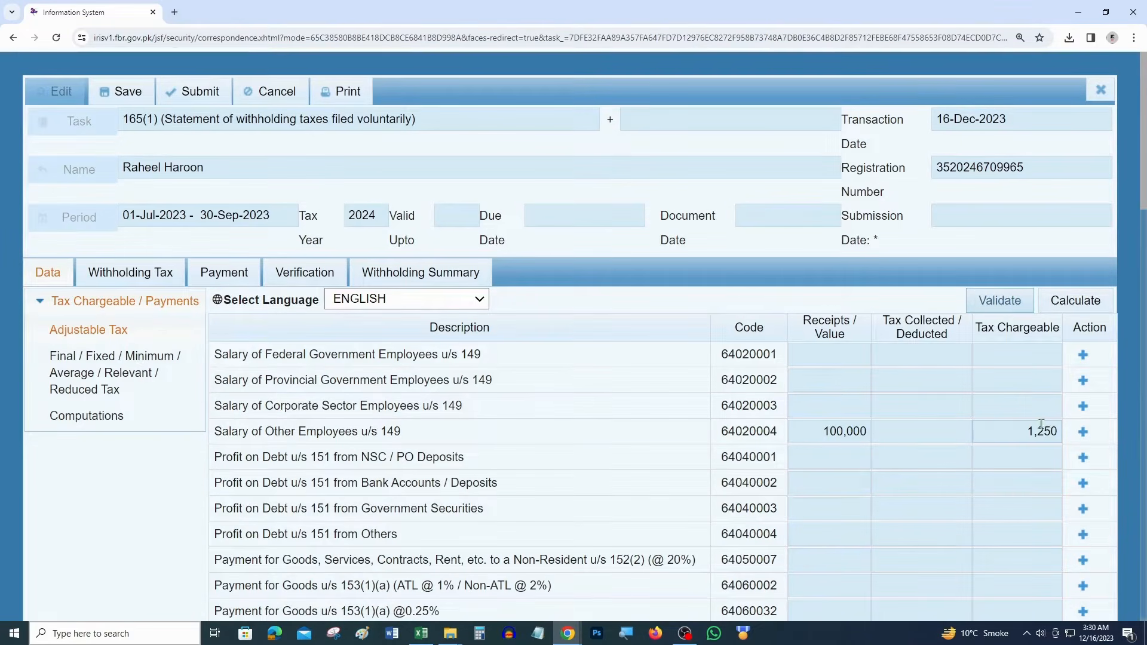
# Fill Excel cells H11, I11:J11 and L11 yellow to mark the entered u/s 149 row
pyautogui.hotkey('alt', 'Tab')
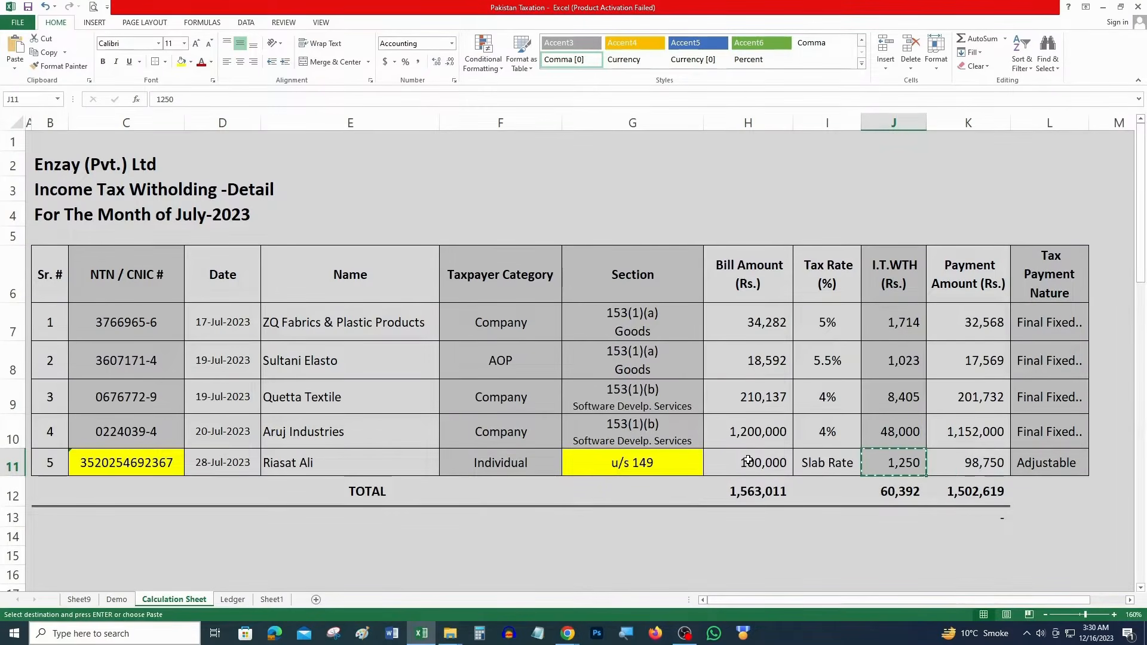
pyautogui.press('Left')
pyautogui.press('Left')
pyautogui.click(181, 62)
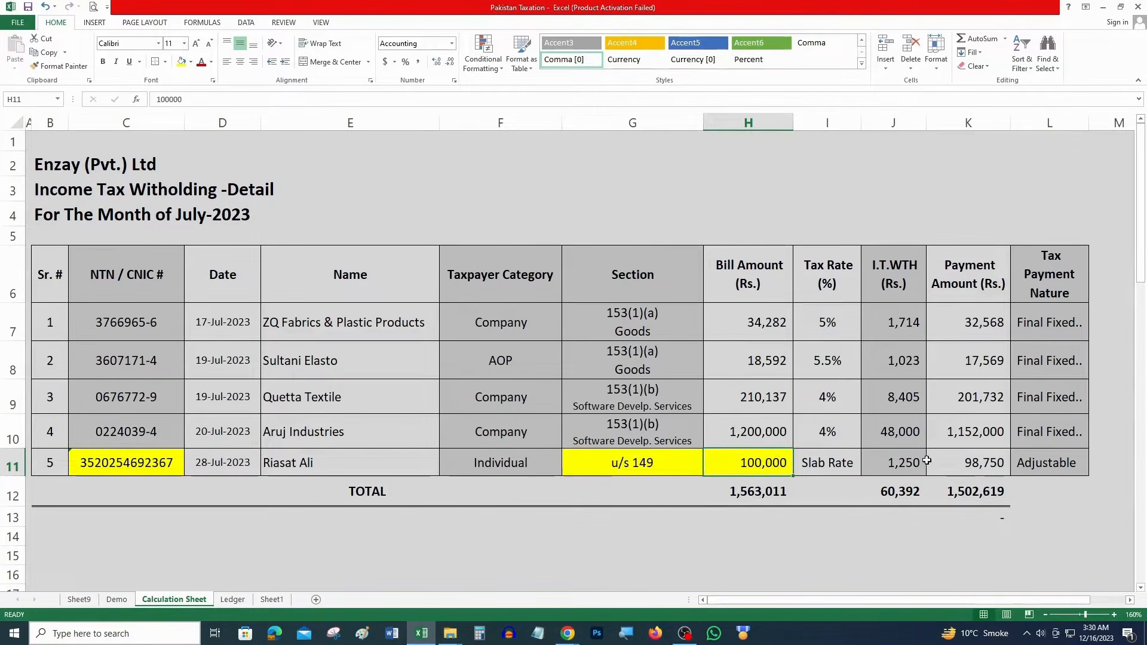
pyautogui.click(905, 467)
pyautogui.click(827, 465)
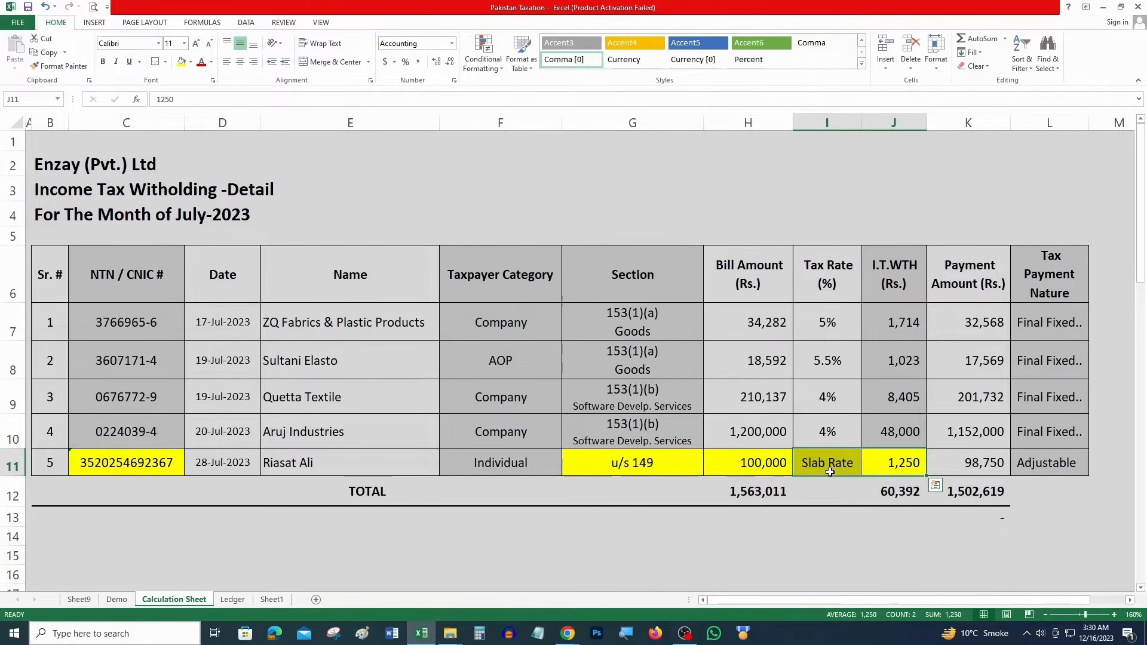
pyautogui.hotkey('alt', 'Tab')
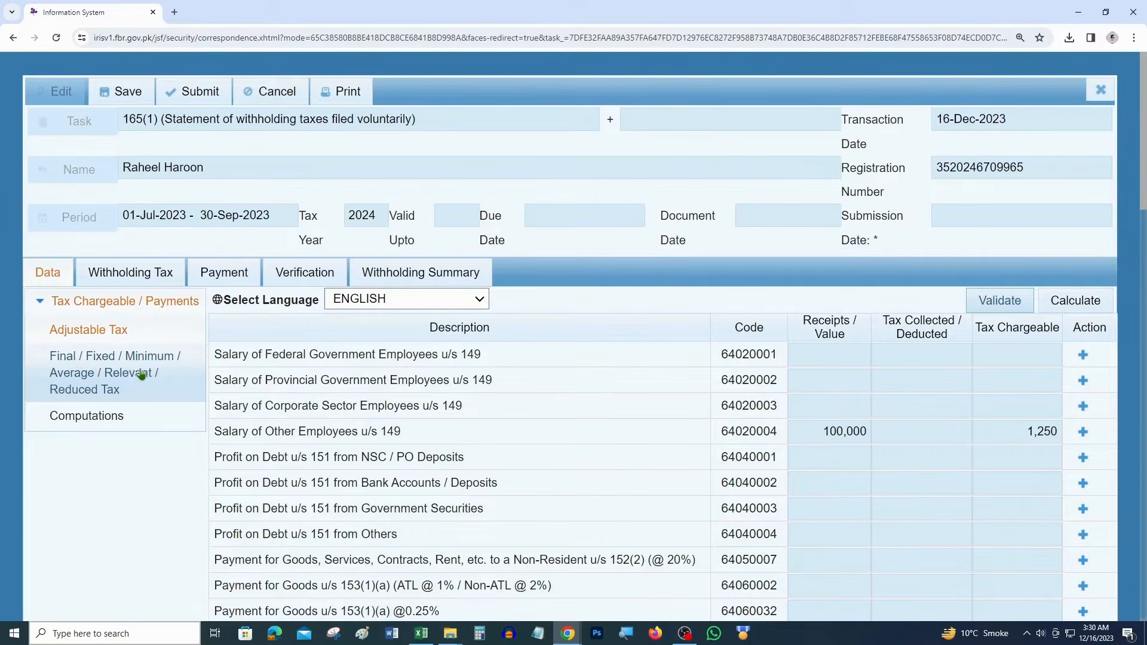
pyautogui.hotkey('alt', 'Tab')
pyautogui.click(1050, 471)
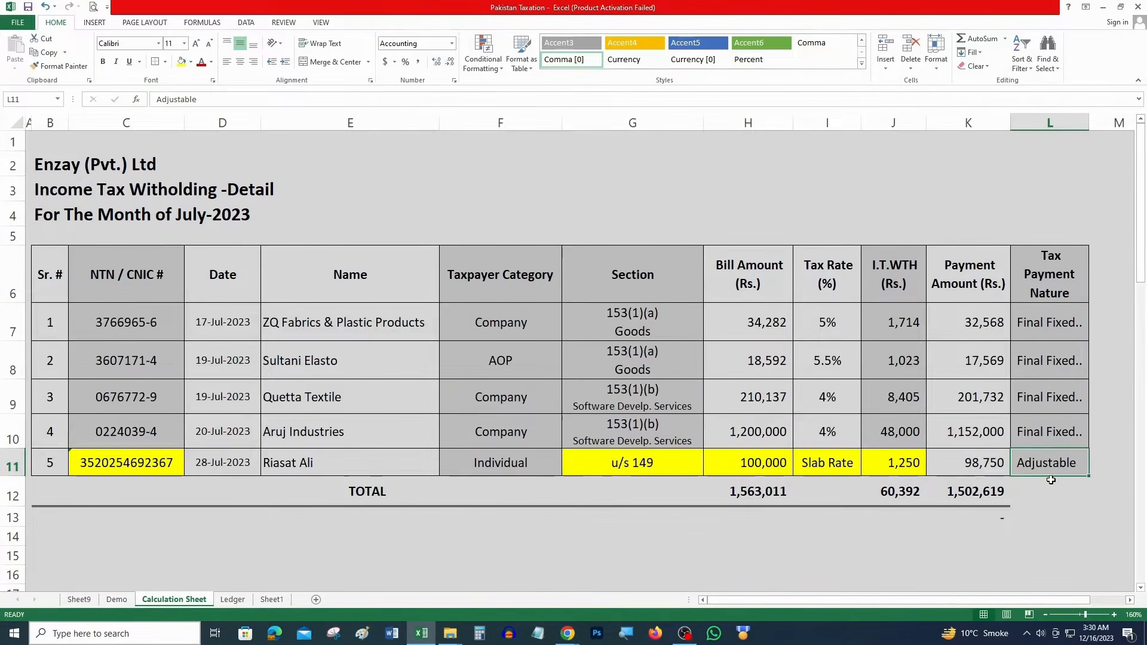
pyautogui.press('F4')
pyautogui.moveTo(1045, 435); pyautogui.dragTo(1039, 330)
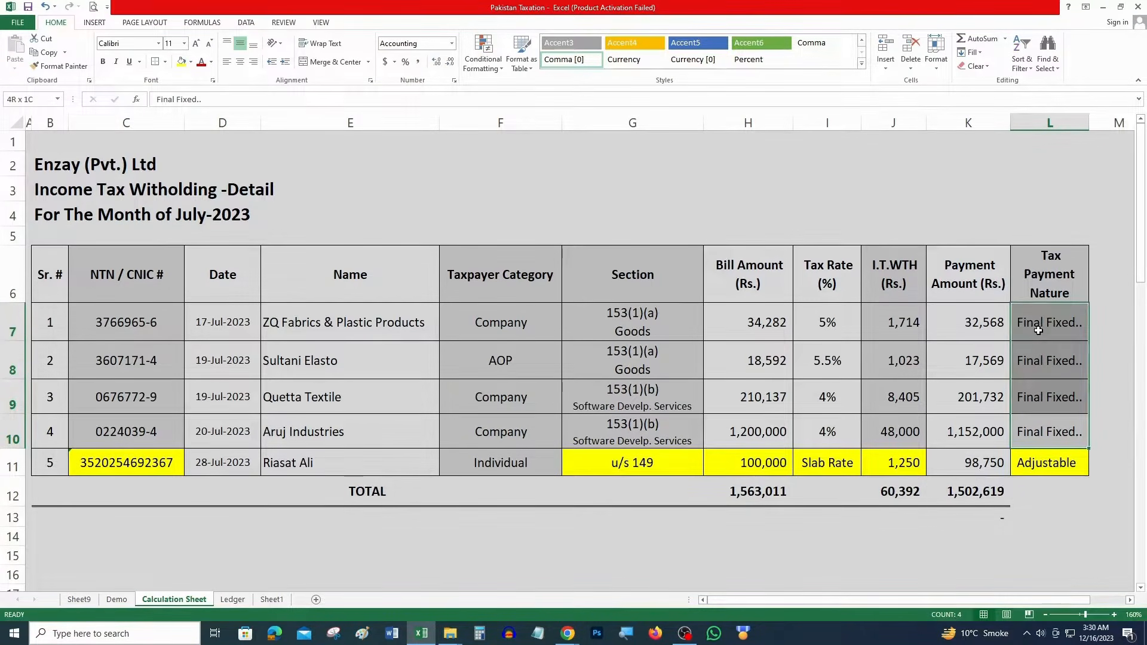
pyautogui.hotkey('alt', 'Tab')
pyautogui.hotkey('alt', 'Tab')
pyautogui.hotkey('alt', 'Tab')
# Expand Final / Fixed / Minimum tax, search '153', and locate the 153(1)(a) goods row, code 64060060
pyautogui.click(123, 377)
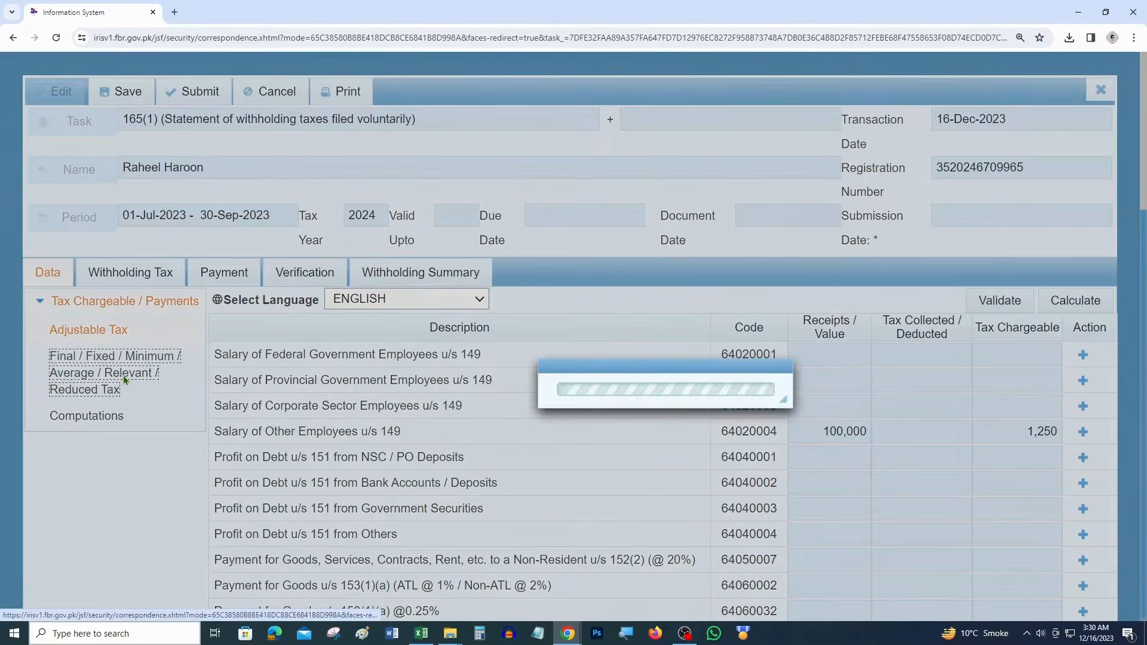
pyautogui.scroll(-2, 555, 387)
pyautogui.scroll(-10, 556, 387)
pyautogui.scroll(-9, 551, 387)
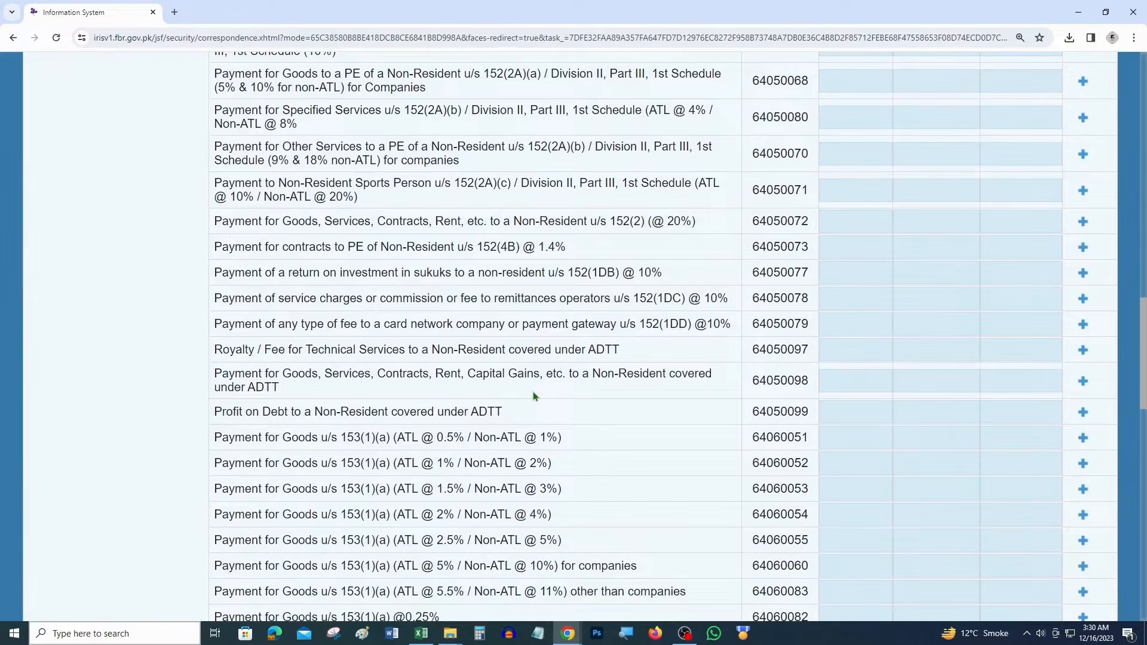
pyautogui.scroll(-1, 534, 395)
pyautogui.scroll(6, 518, 391)
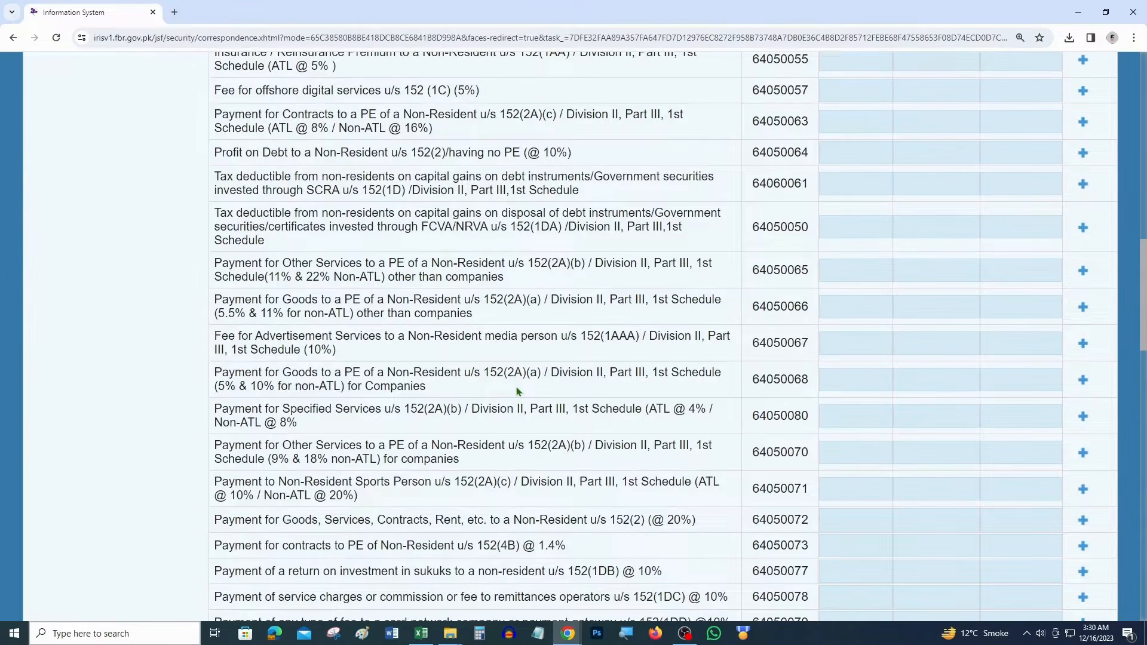
pyautogui.hotkey('ctrl', 'f')
pyautogui.write('153')
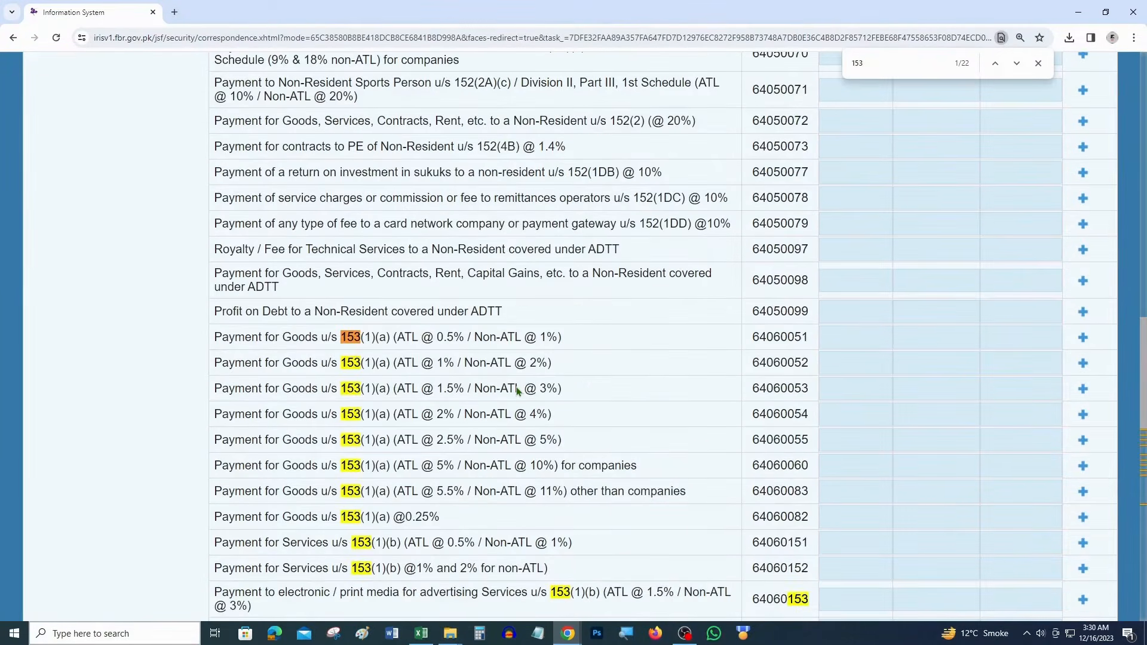
pyautogui.press('Escape')
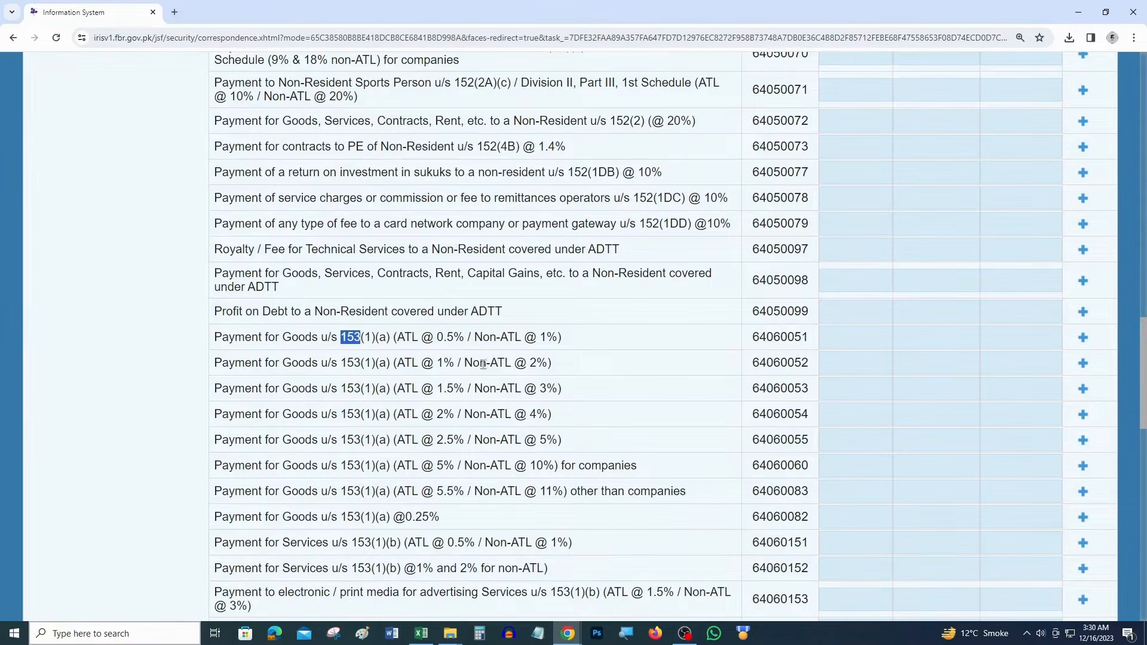
pyautogui.scroll(-1, 426, 430)
pyautogui.moveTo(650, 407); pyautogui.dragTo(219, 406)
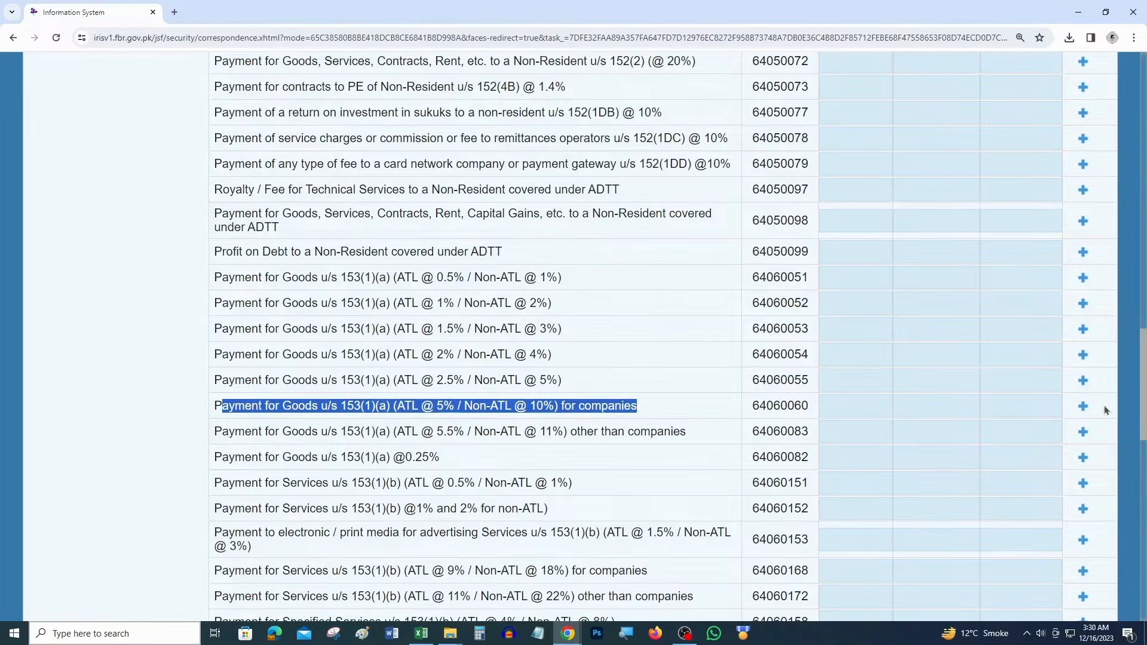
# Add an entry under code 64060060 and paste the first supplier's NTN from cell C7 as registration number
pyautogui.click(1083, 406)
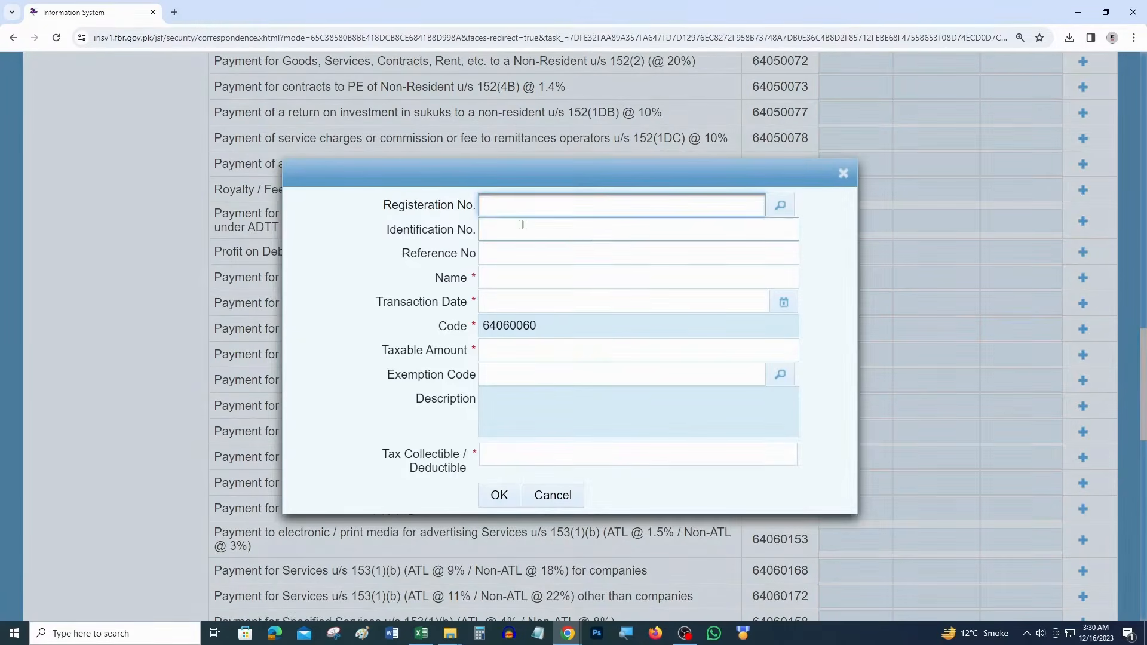
pyautogui.hotkey('alt', 'Tab')
pyautogui.click(148, 325)
pyautogui.hotkey('ctrl', 'c')
pyautogui.hotkey('alt', 'Tab')
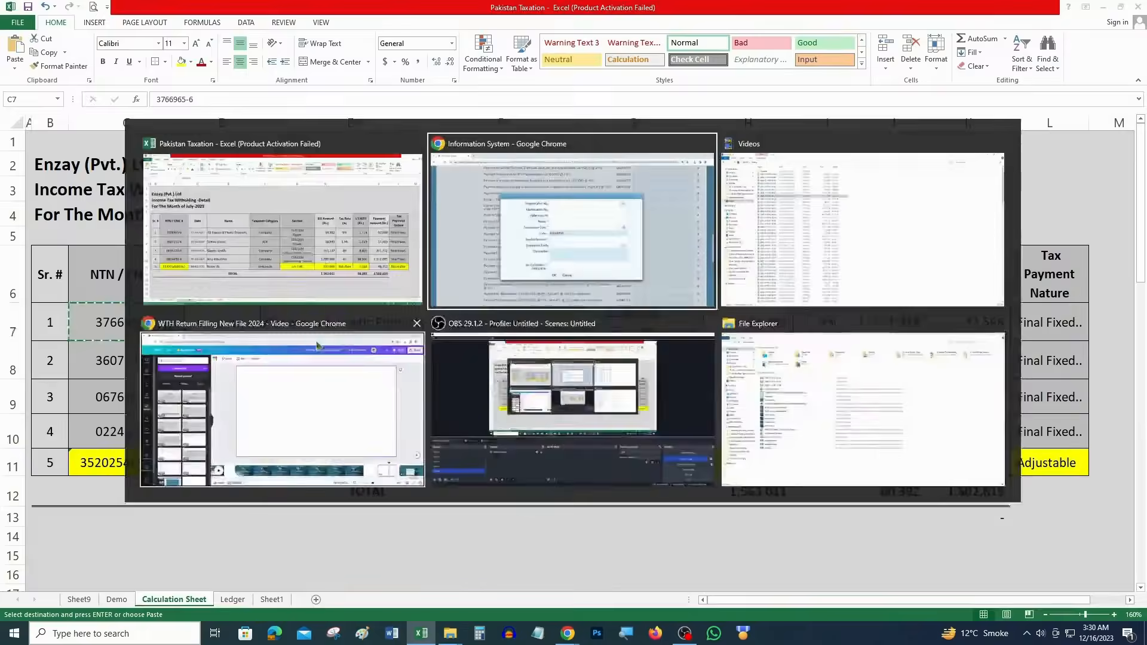
pyautogui.click(533, 204)
pyautogui.hotkey('ctrl', 'v')
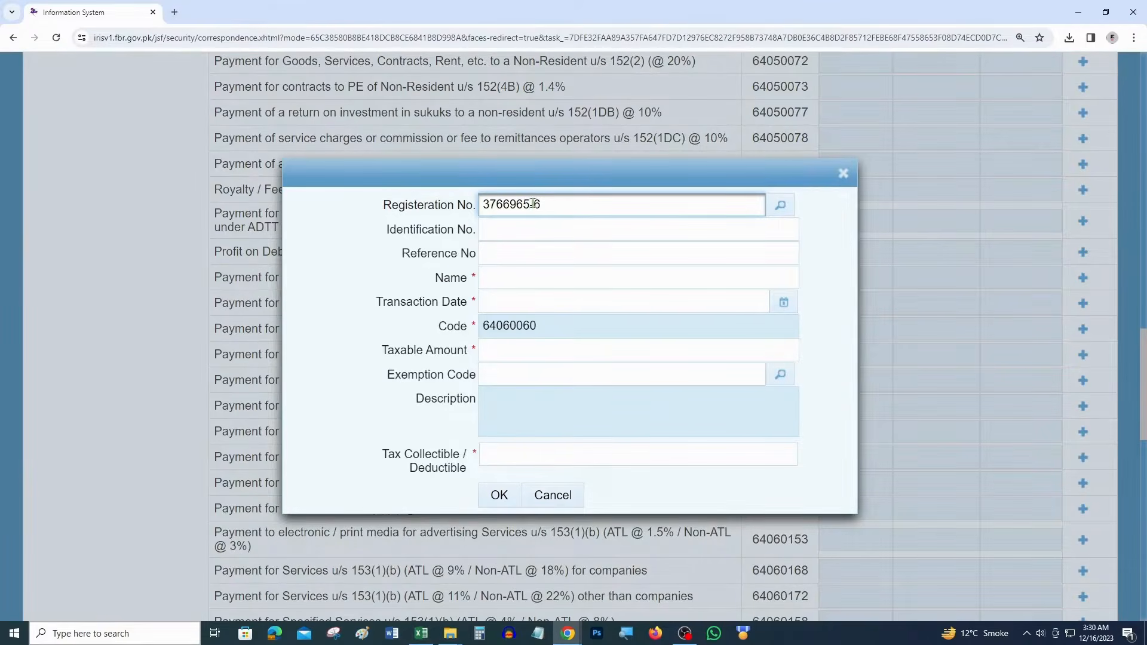
pyautogui.click(781, 203)
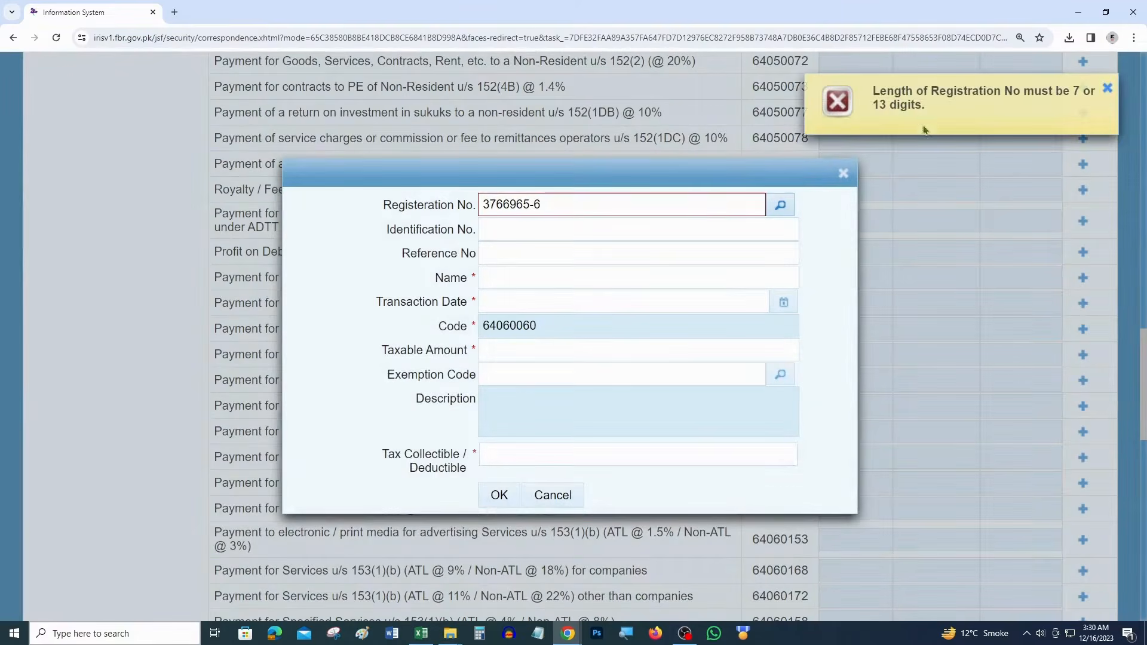
# Search the registration lookup for the first payee's NTN, returning one matching record
pyautogui.click(592, 198)
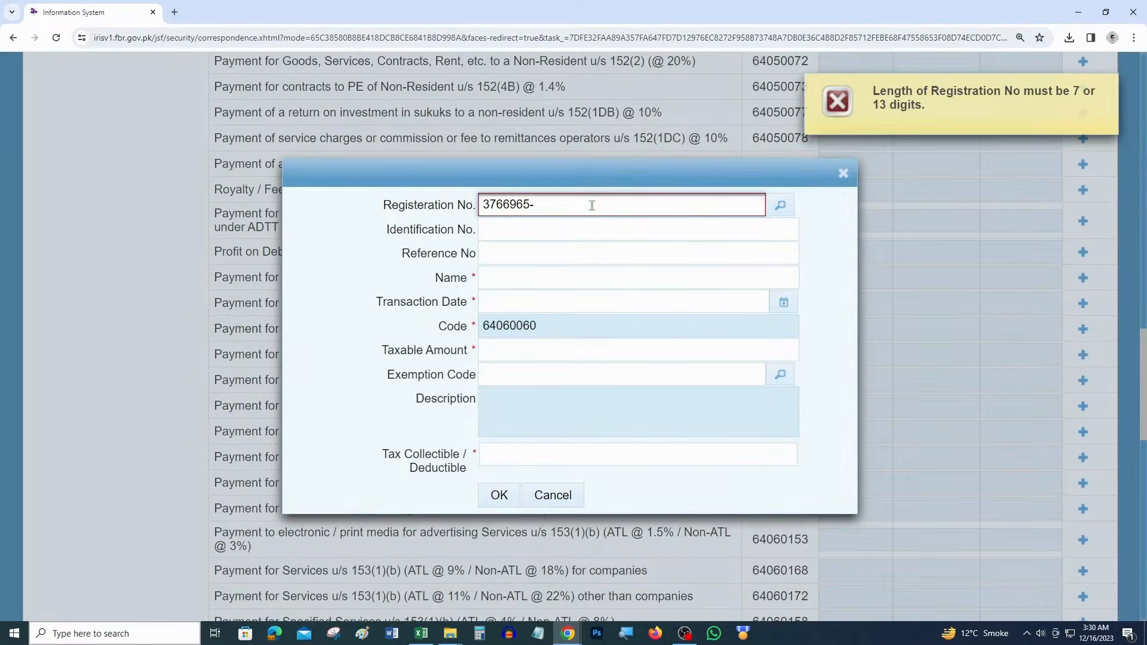
pyautogui.click(782, 210)
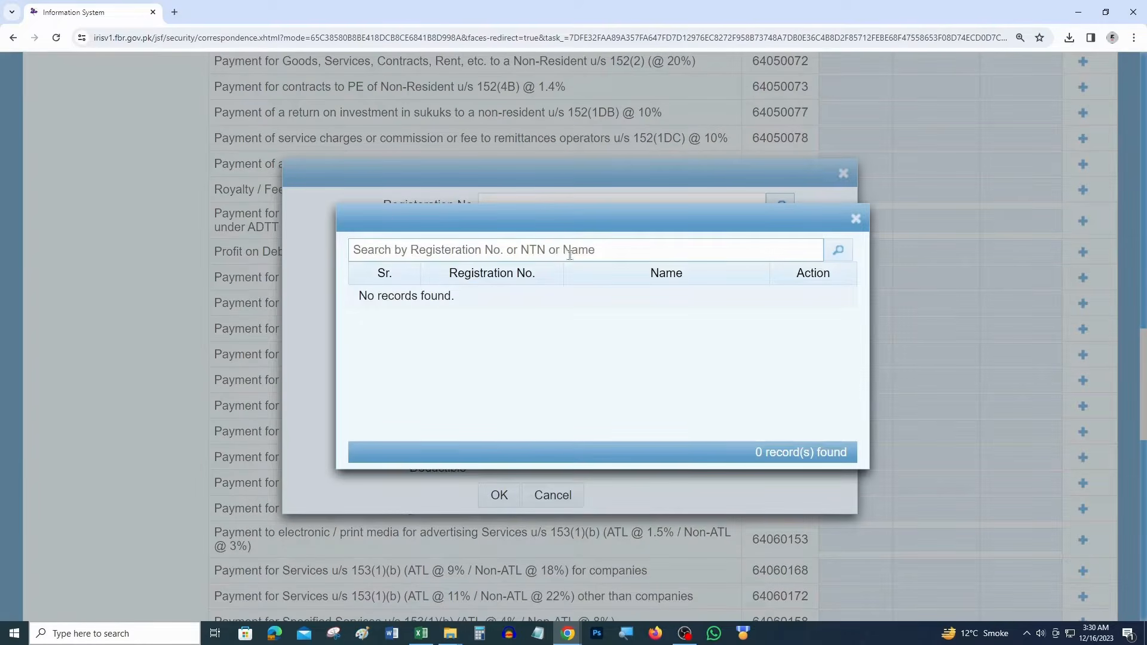
pyautogui.click(558, 249)
pyautogui.press('Down')
pyautogui.press('Return')
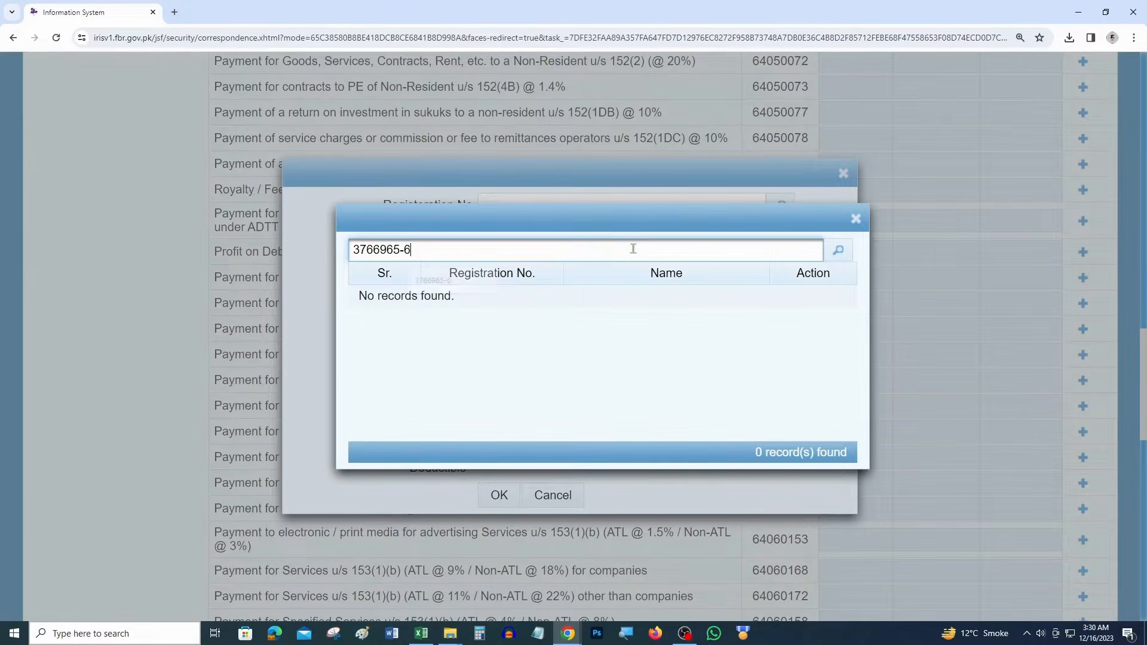
pyautogui.press('Return')
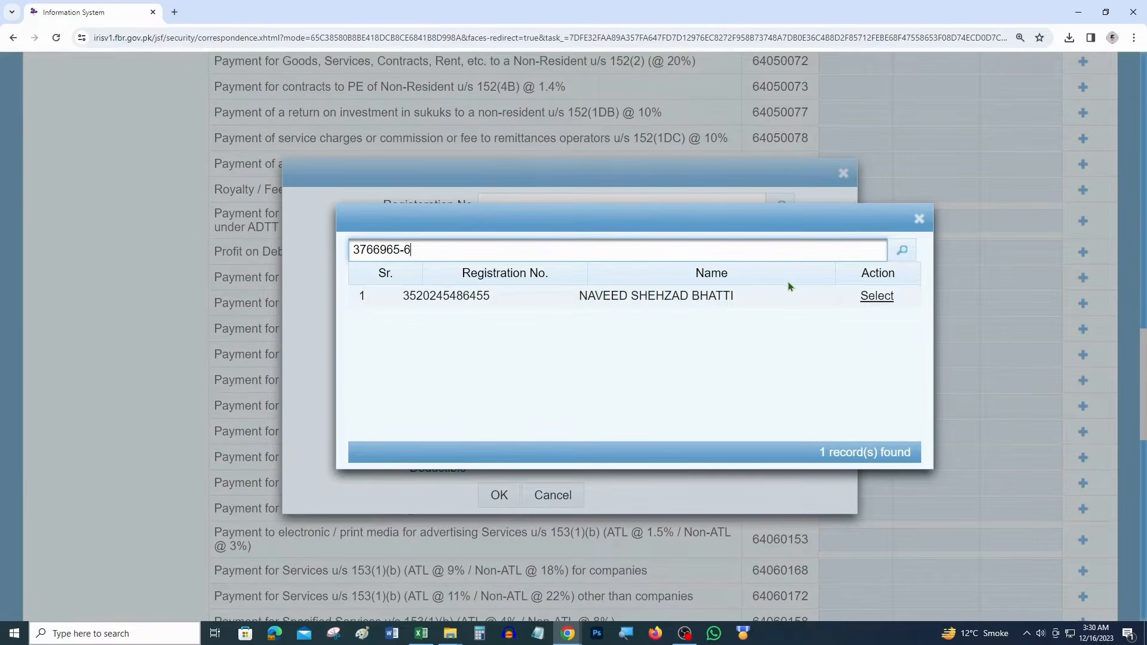
pyautogui.moveTo(578, 297); pyautogui.dragTo(731, 298)
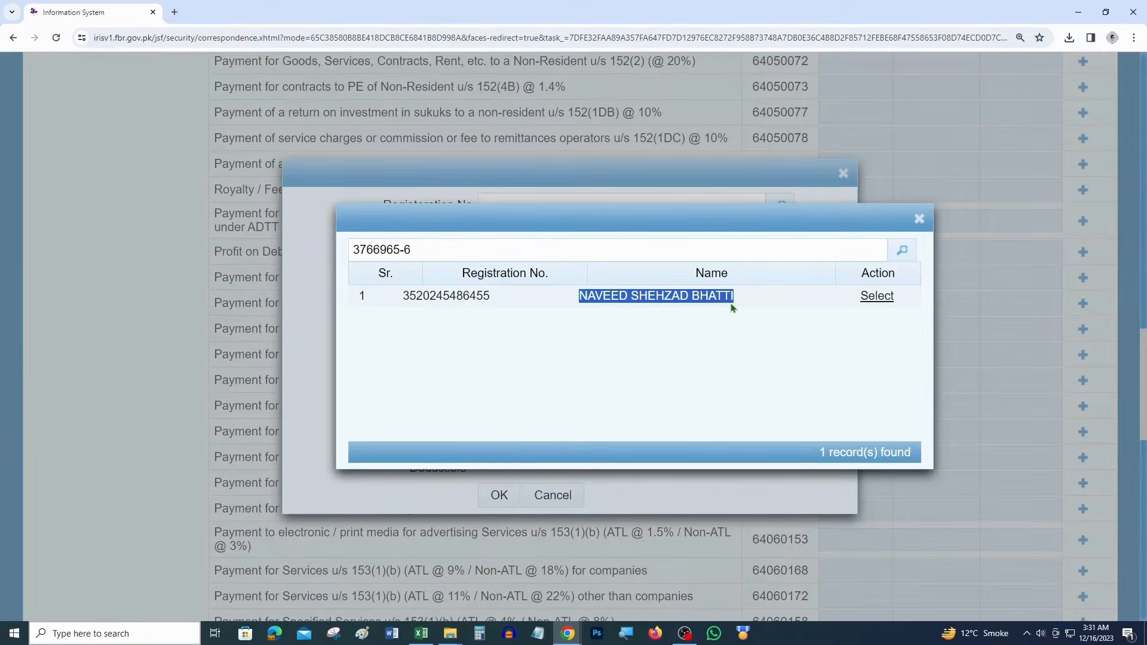
# Highlight cells E7, C7 and G7 yellow, then select the found record for Registration No. and Name
pyautogui.hotkey('alt', 'Tab')
pyautogui.click(378, 322)
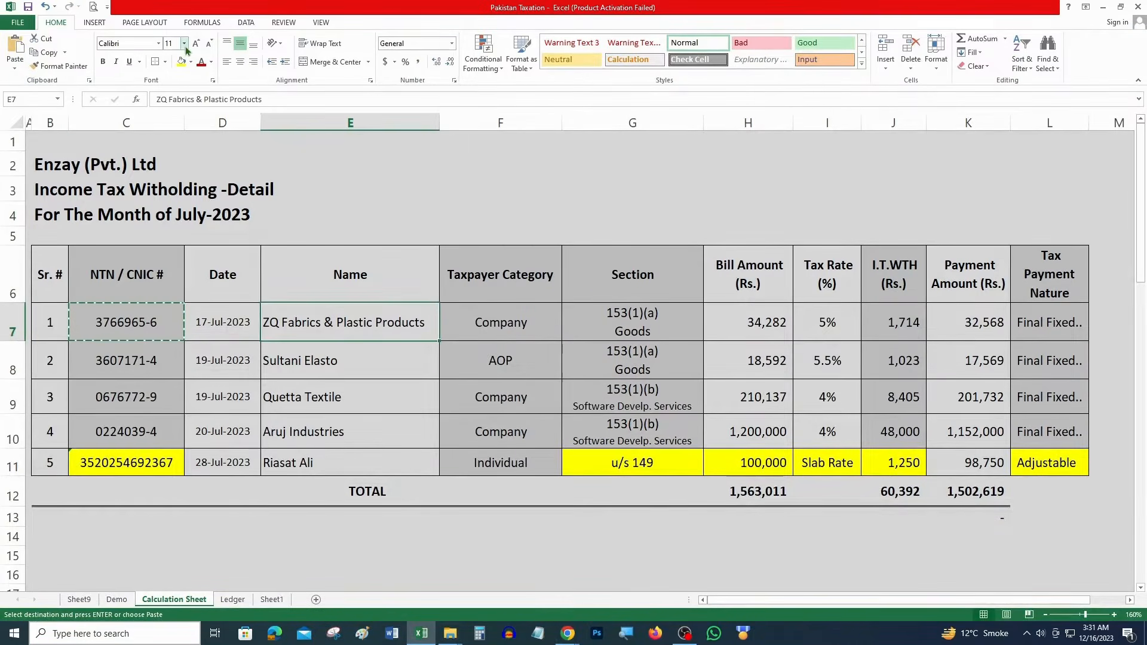
pyautogui.click(181, 62)
pyautogui.click(144, 314)
pyautogui.press('F4')
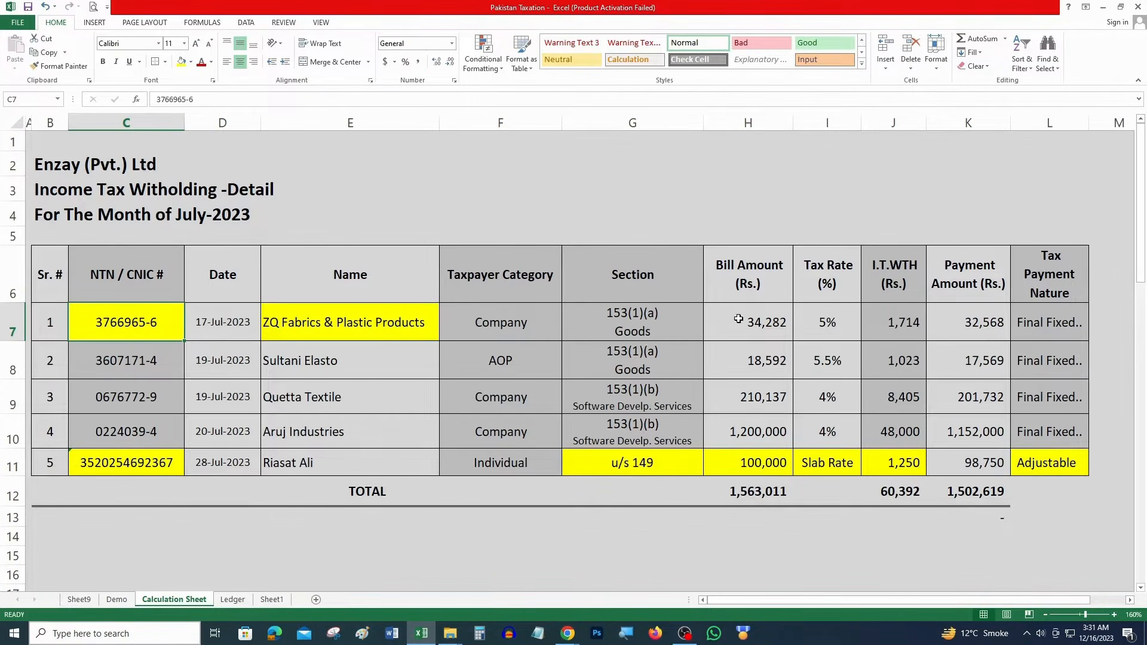
pyautogui.click(678, 331)
pyautogui.press('F4')
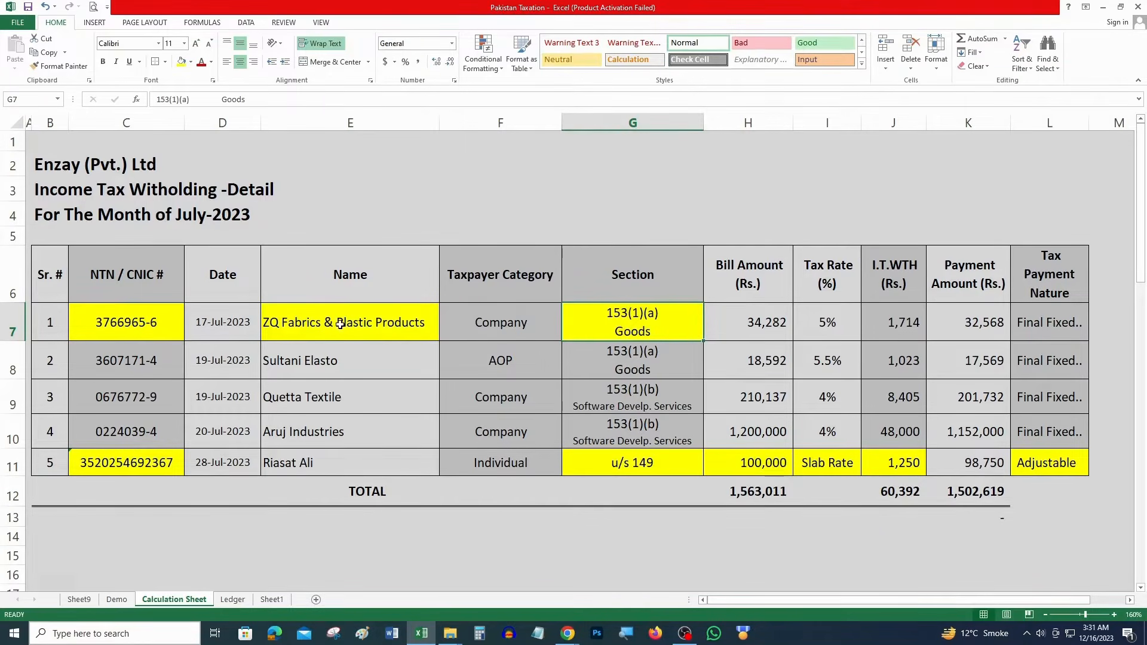
pyautogui.hotkey('alt', 'Tab')
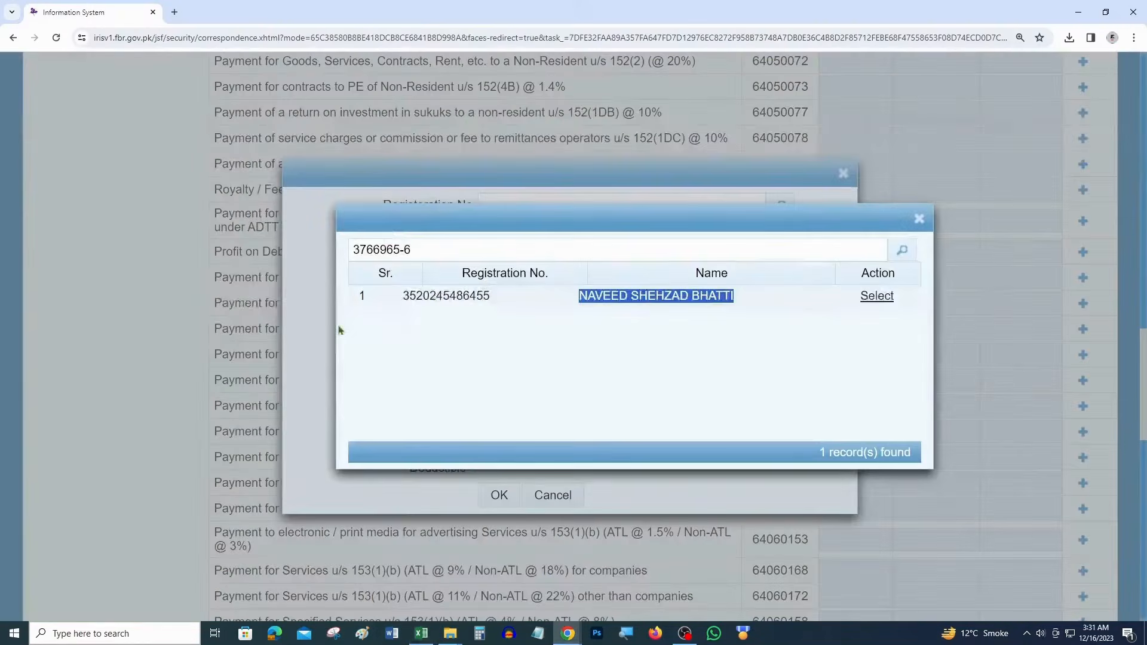
pyautogui.click(882, 298)
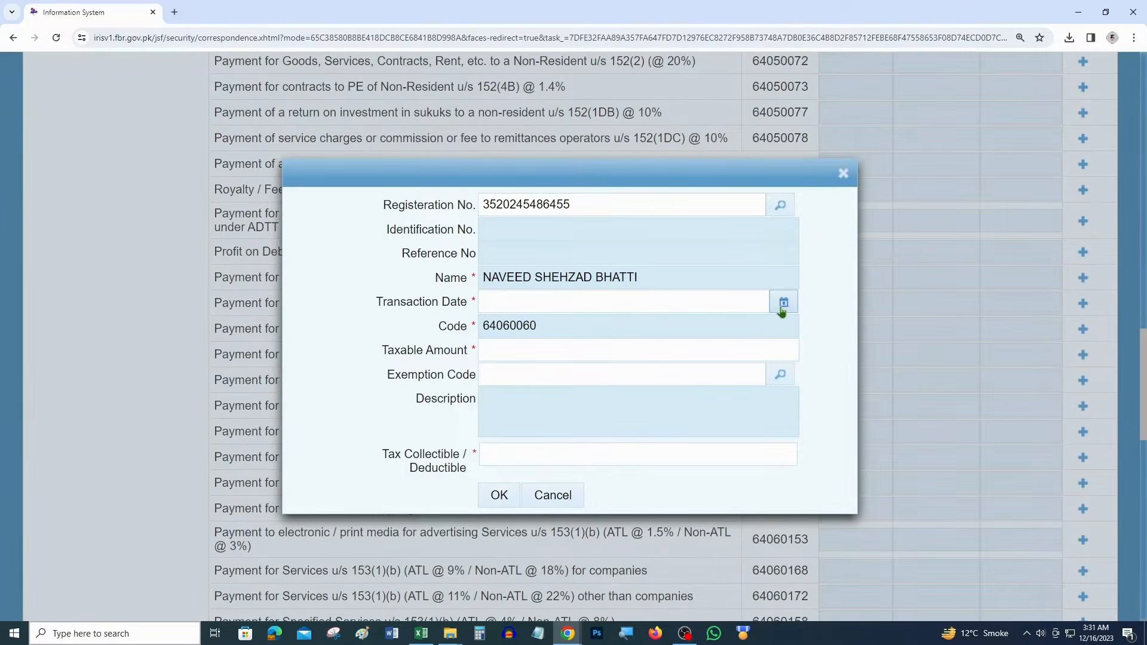
# Mark the date cell D7 yellow in the tax workbook
pyautogui.hotkey('alt', 'Tab')
pyautogui.click(226, 330)
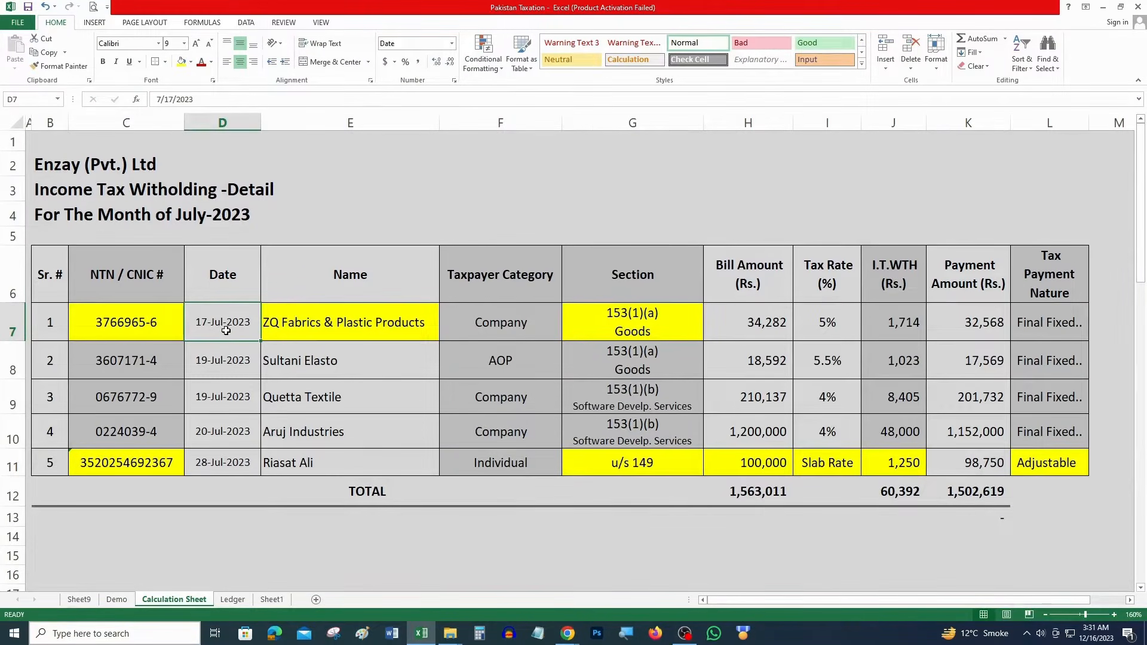
pyautogui.press('F4')
# Jot scratch numbers 23, 24 and 31 below the table, then clear them
pyautogui.click(509, 523)
pyautogui.click(555, 543)
pyautogui.press('Up')
pyautogui.write('23')
pyautogui.press('Return')
pyautogui.write('24')
pyautogui.press('Return')
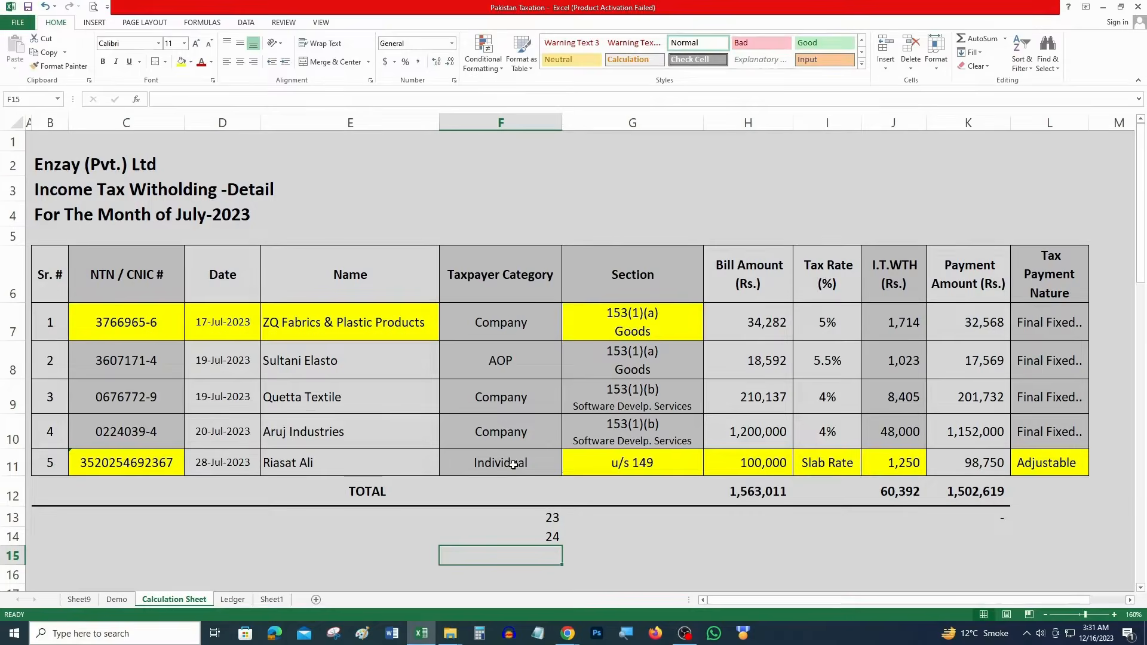
pyautogui.write('31')
pyautogui.hotkey('ctrl', 'Return')
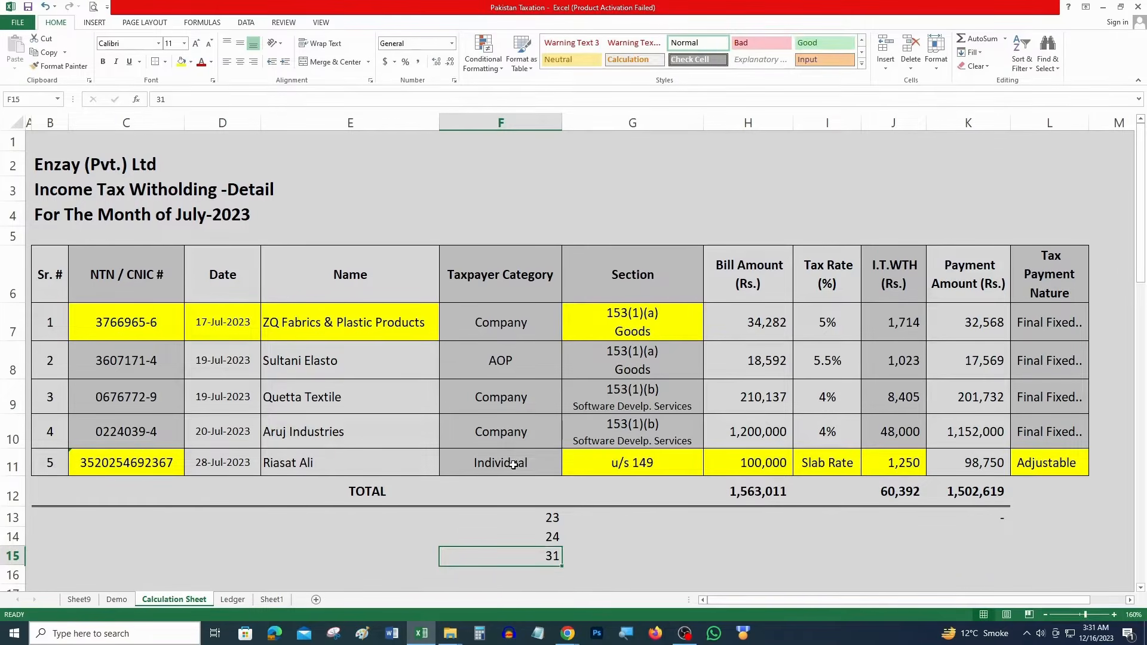
pyautogui.hotkey('shift', 'Up')
pyautogui.hotkey('shift', 'Up')
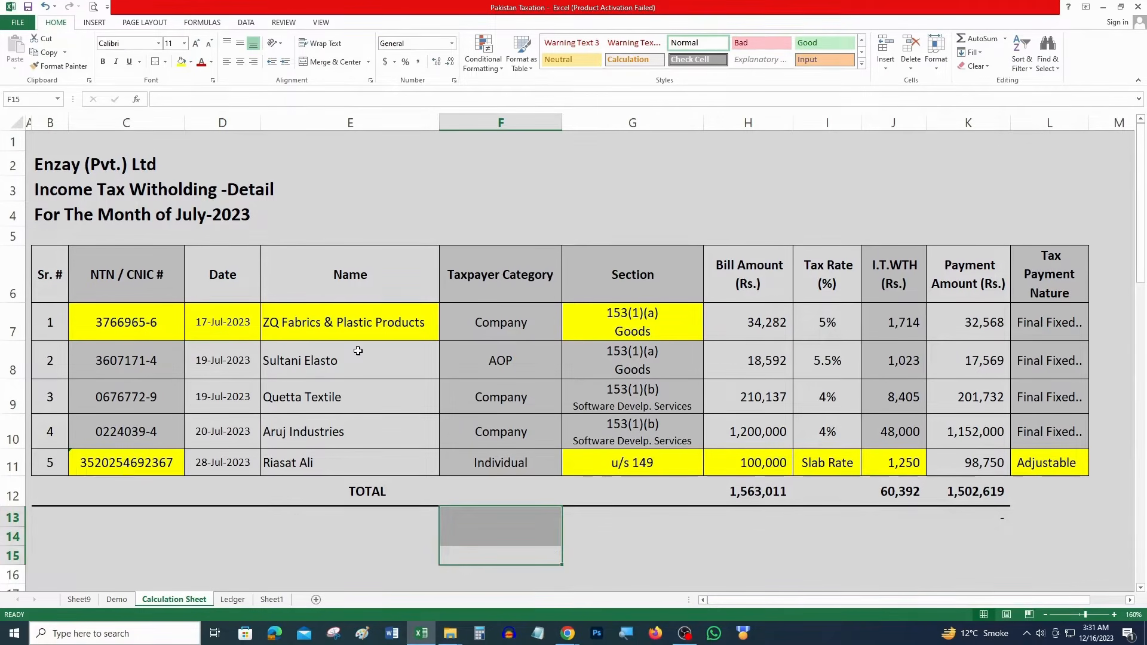
pyautogui.press('Delete')
pyautogui.press('Up')
# Set the IRIS transaction date to 25 July 2023
pyautogui.click(740, 315)
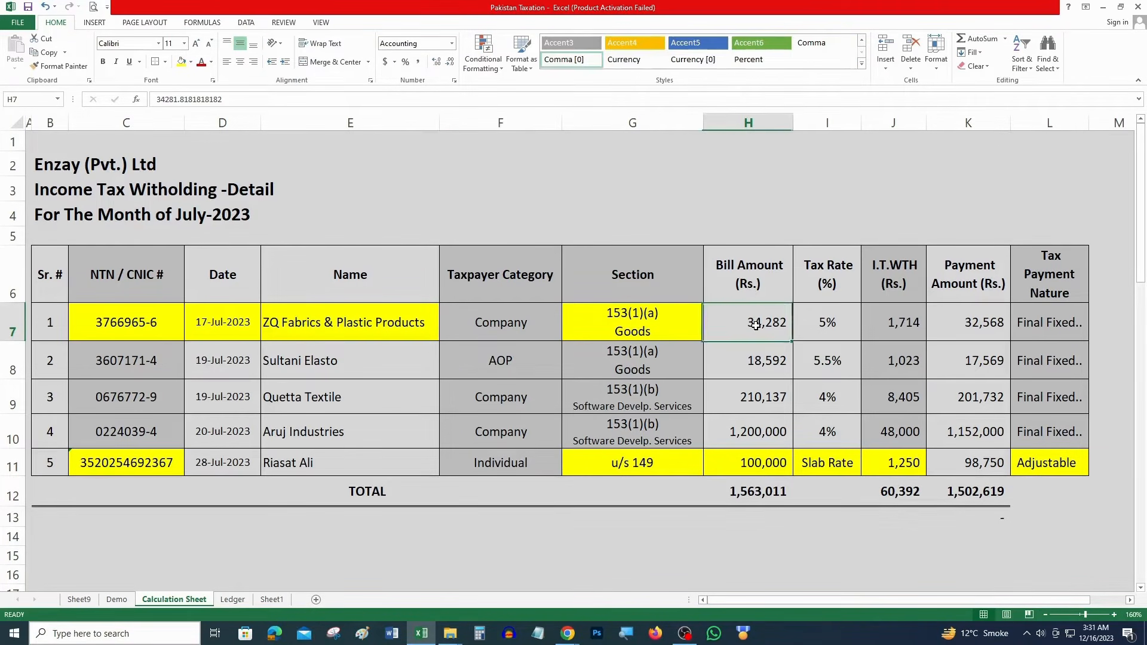
pyautogui.hotkey('alt', 'Tab')
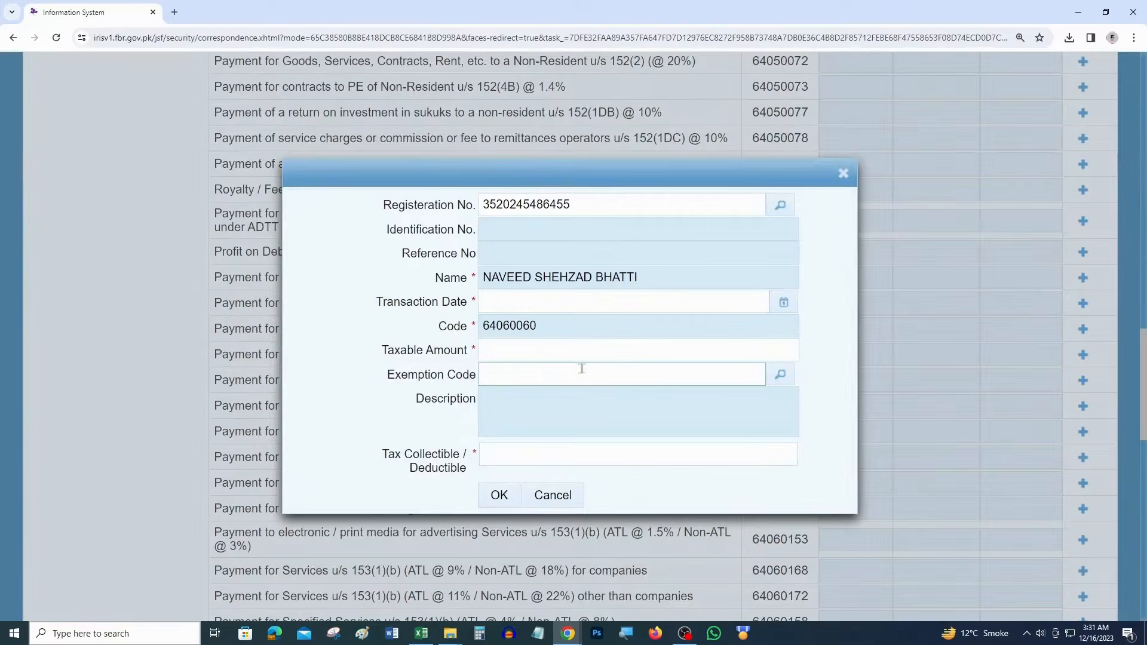
pyautogui.click(783, 302)
pyautogui.click(553, 330)
pyautogui.click(552, 344)
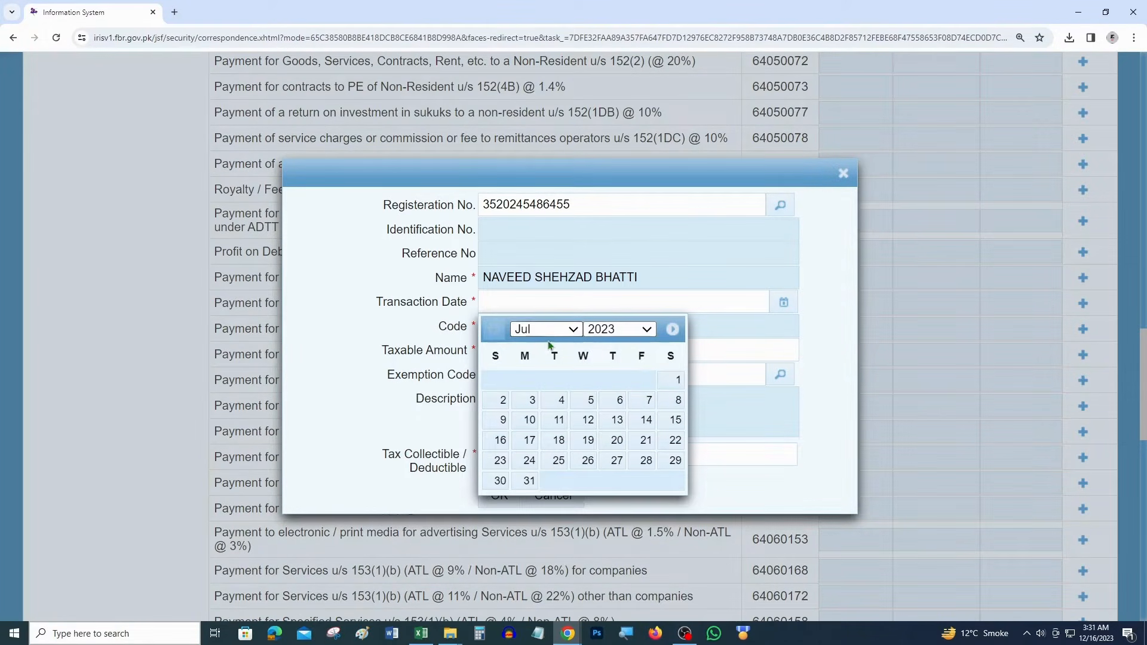
pyautogui.click(560, 461)
# Enter taxable amount 34282 and tax collectible 1714, and save the entry
pyautogui.click(552, 350)
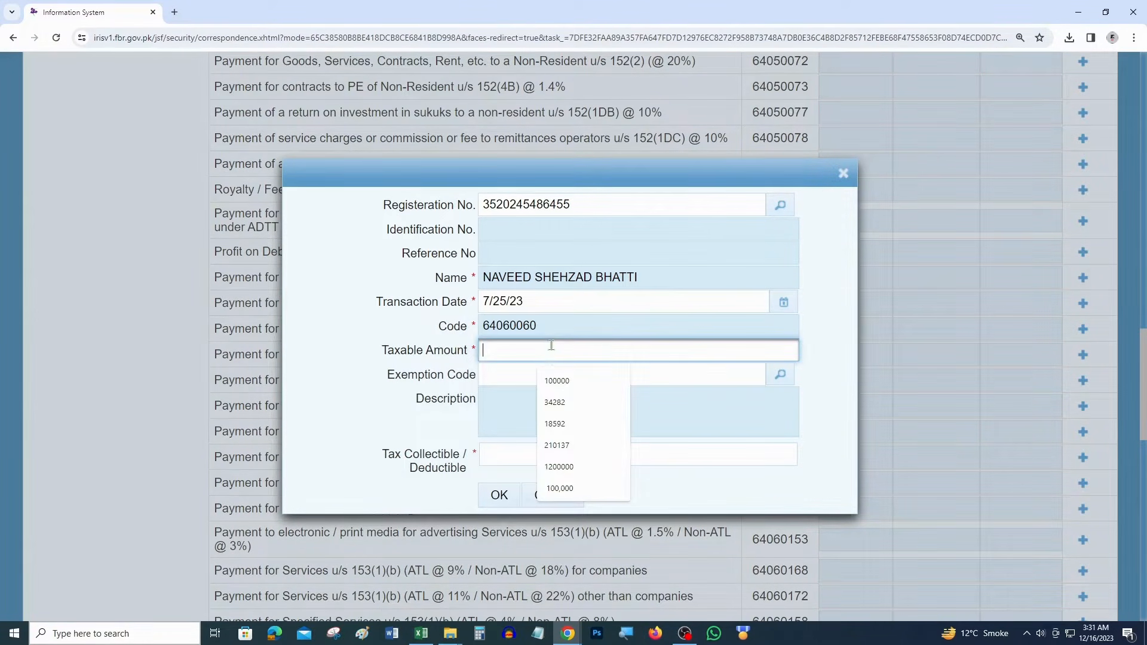
pyautogui.write('34,282')
pyautogui.hotkey('ctrl', 'a')
pyautogui.press('BackSpace')
pyautogui.hotkey('alt', 'Tab')
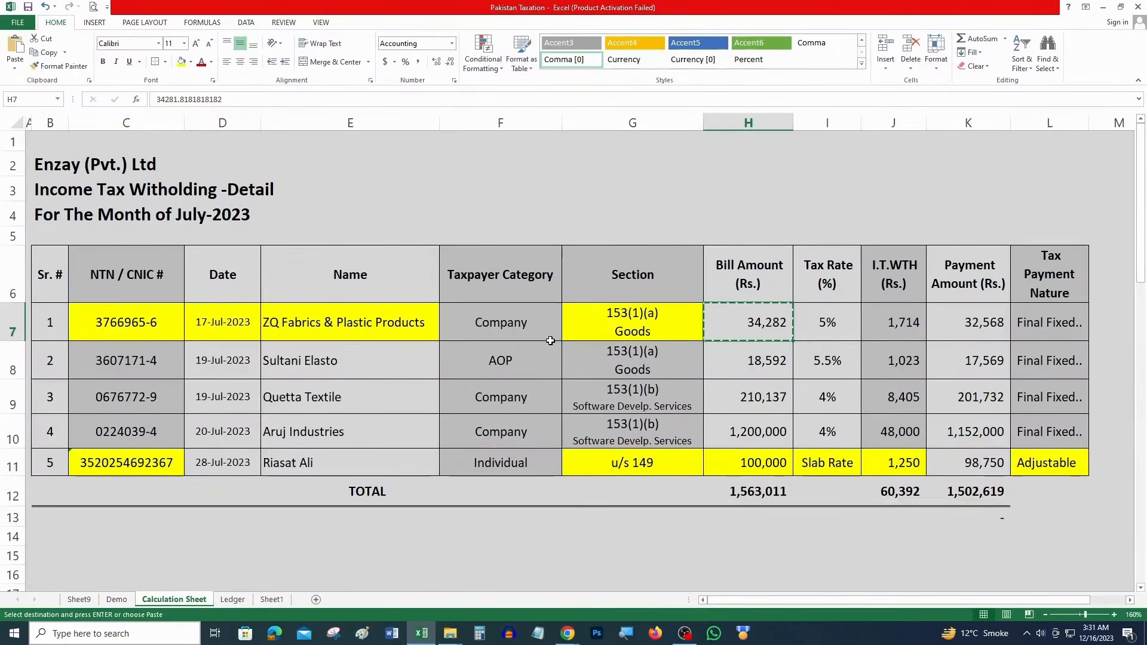
pyautogui.hotkey('alt', 'Tab')
pyautogui.write('34282')
pyautogui.press('Tab')
pyautogui.press('Tab')
pyautogui.press('Tab')
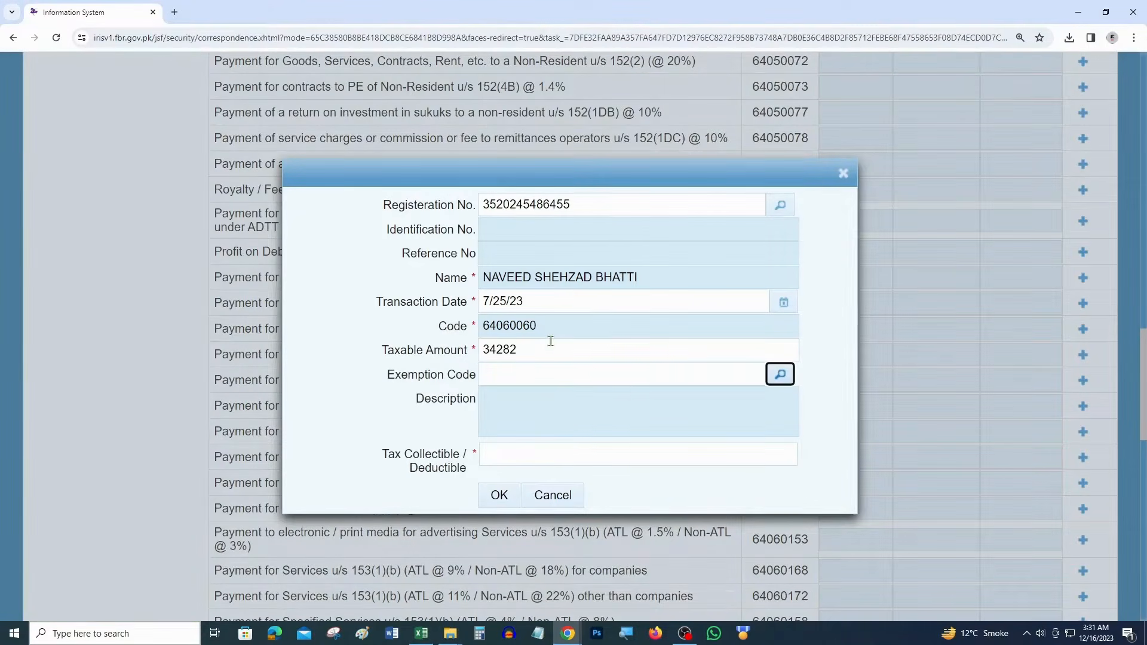
pyautogui.press('Tab')
pyautogui.hotkey('alt', 'Tab')
pyautogui.hotkey('alt', 'Tab')
pyautogui.write('1714')
pyautogui.click(499, 496)
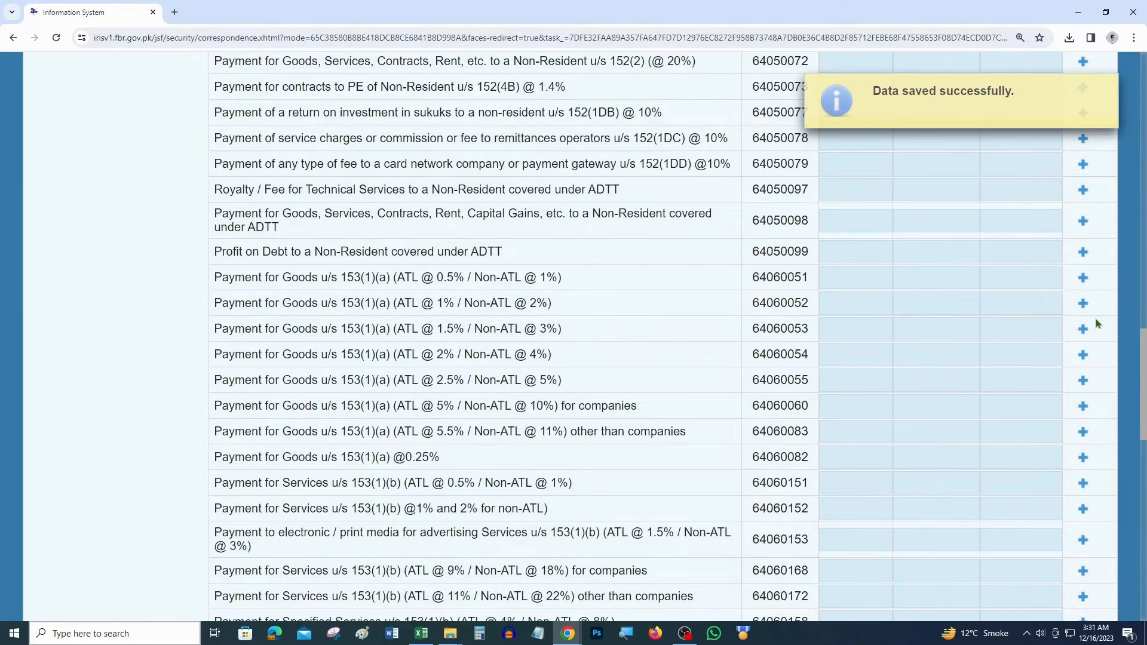
# Recalculate the withholding statement and review the 153(1)(a) rows
pyautogui.scroll(20, 1002, 230)
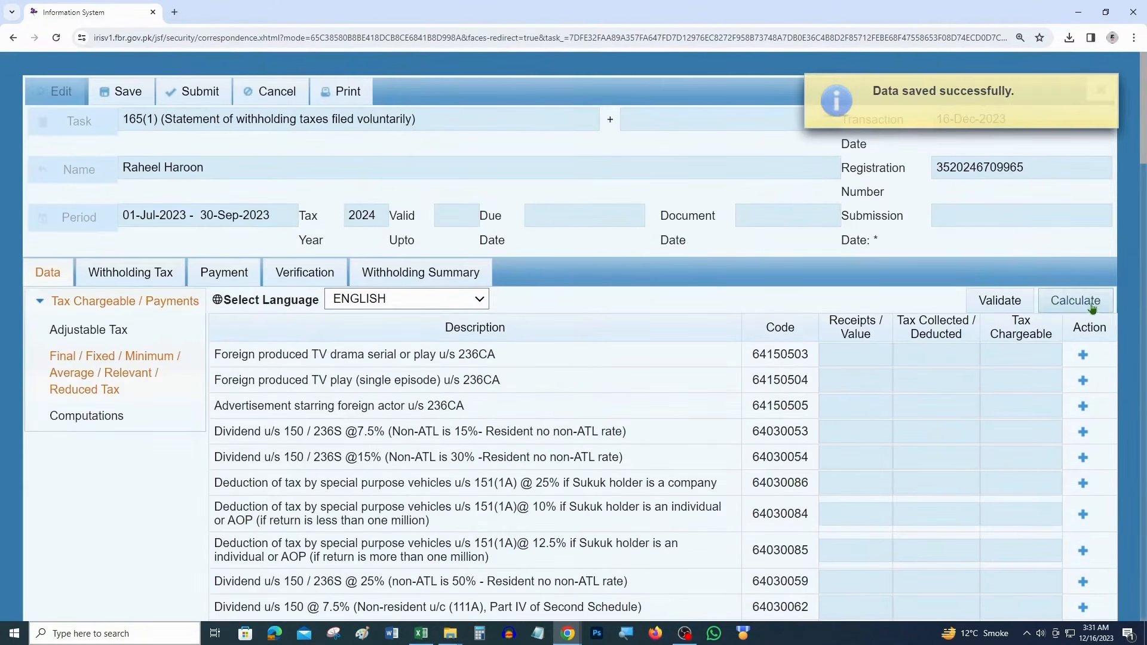
pyautogui.click(1091, 307)
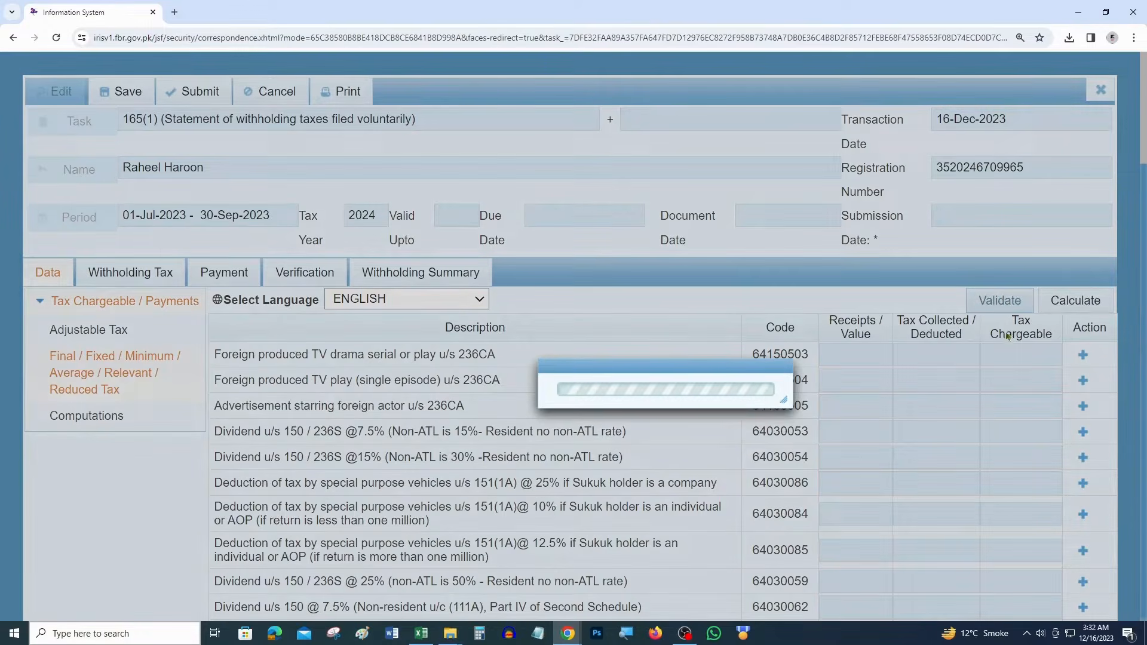
pyautogui.scroll(-15, 882, 416)
pyautogui.scroll(-10, 882, 417)
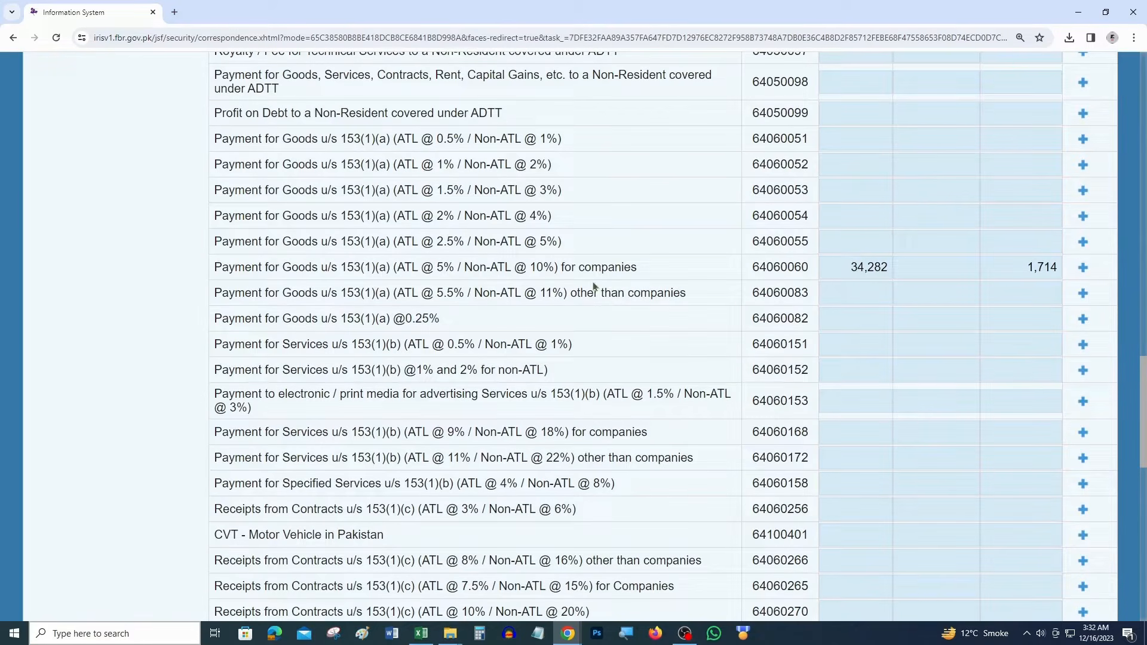
# Mark row 7's amount, rate and tax yellow in the workbook as entered
pyautogui.hotkey('alt', 'Tab')
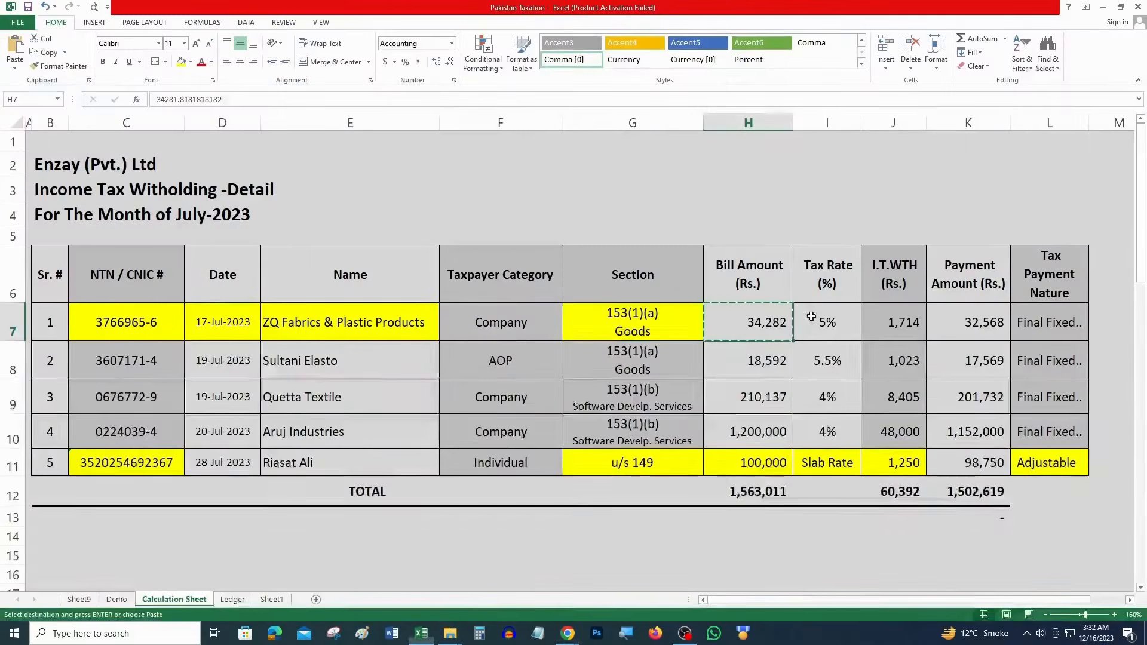
pyautogui.click(898, 328)
pyautogui.keyDown('shift'); pyautogui.click(788, 318); pyautogui.keyUp('shift')
pyautogui.click(181, 62)
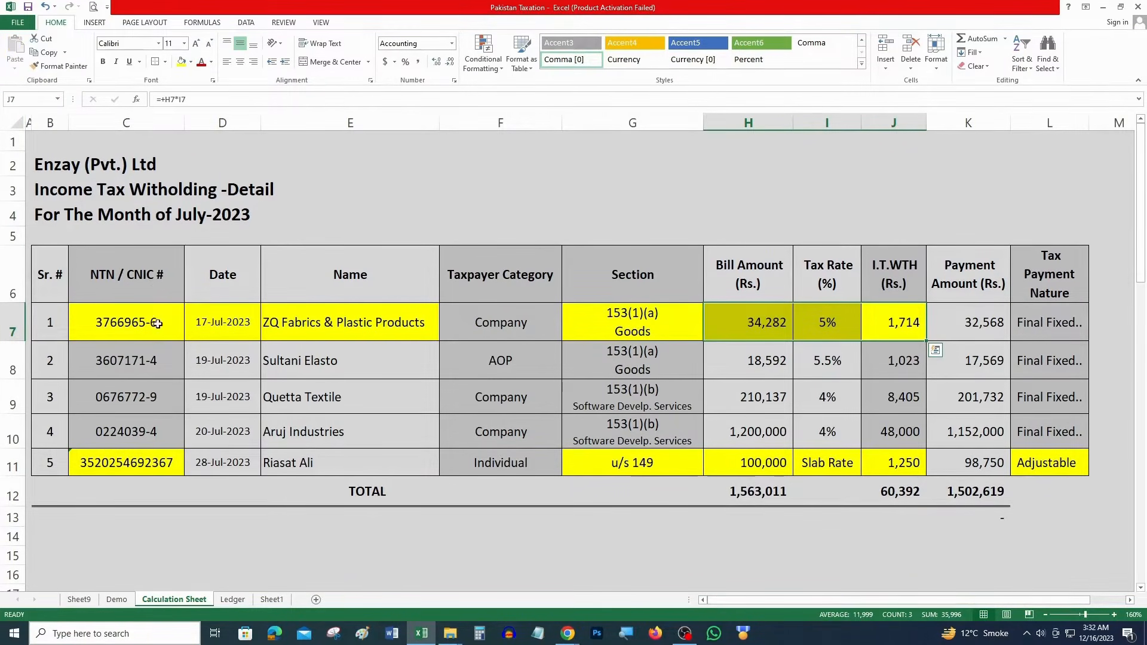
# Check the second payee's category and rate, and highlight the 5.5% goods row in IRIS
pyautogui.click(625, 369)
pyautogui.click(513, 367)
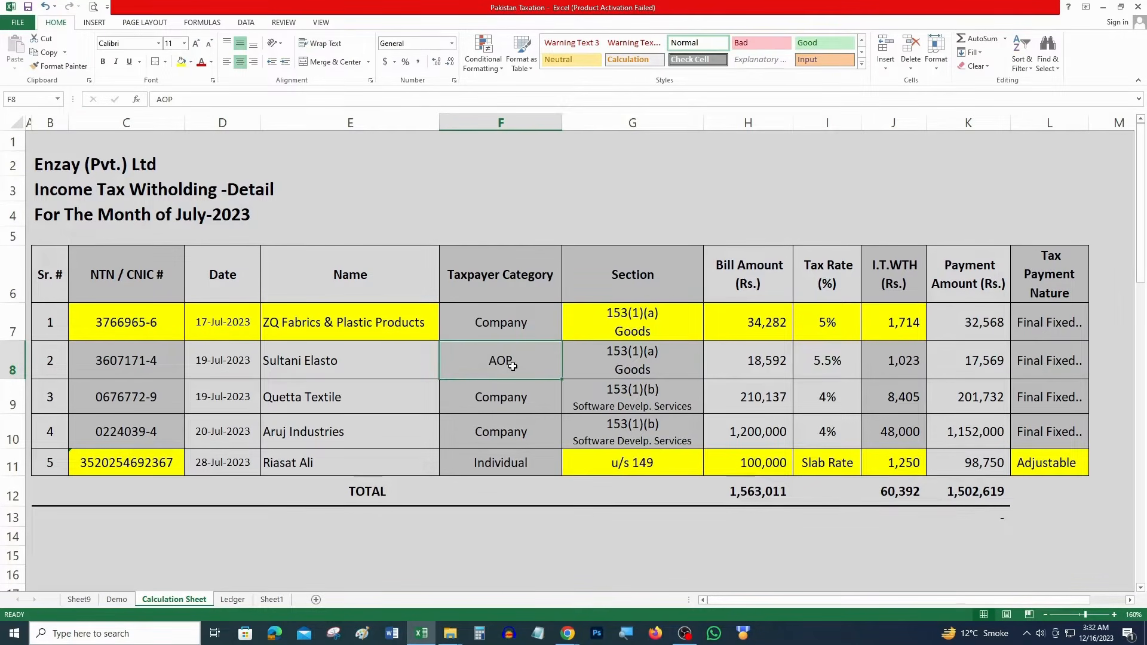
pyautogui.click(826, 365)
pyautogui.hotkey('alt', 'Tab')
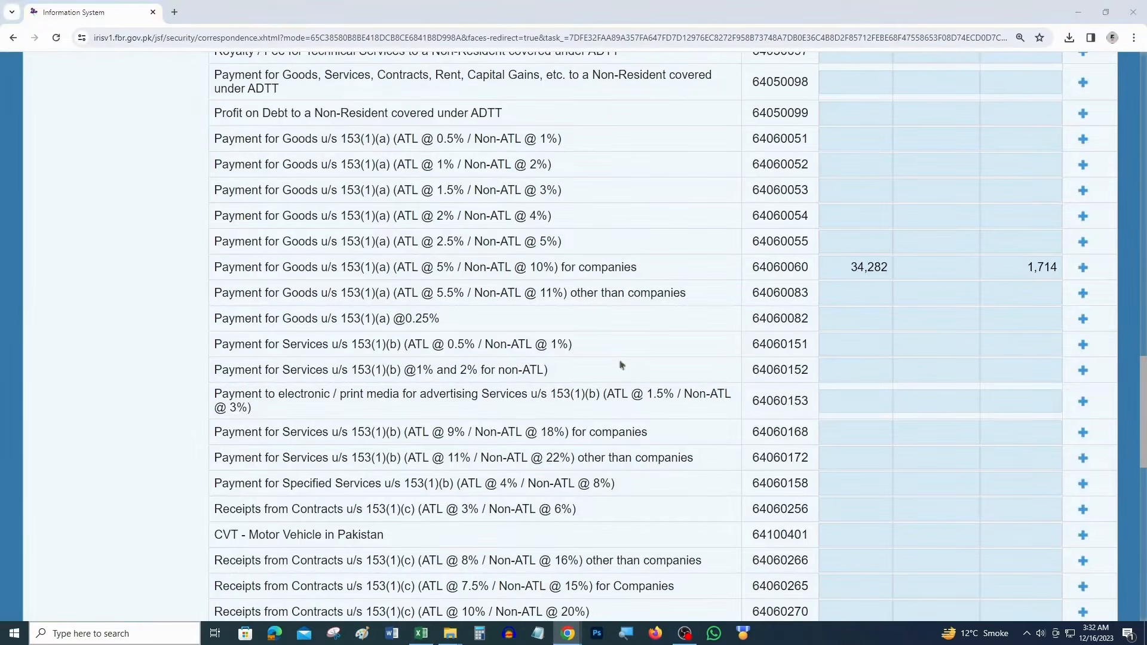
pyautogui.hotkey('alt', 'Tab')
pyautogui.hotkey('alt', 'Tab')
pyautogui.moveTo(686, 292); pyautogui.dragTo(278, 285)
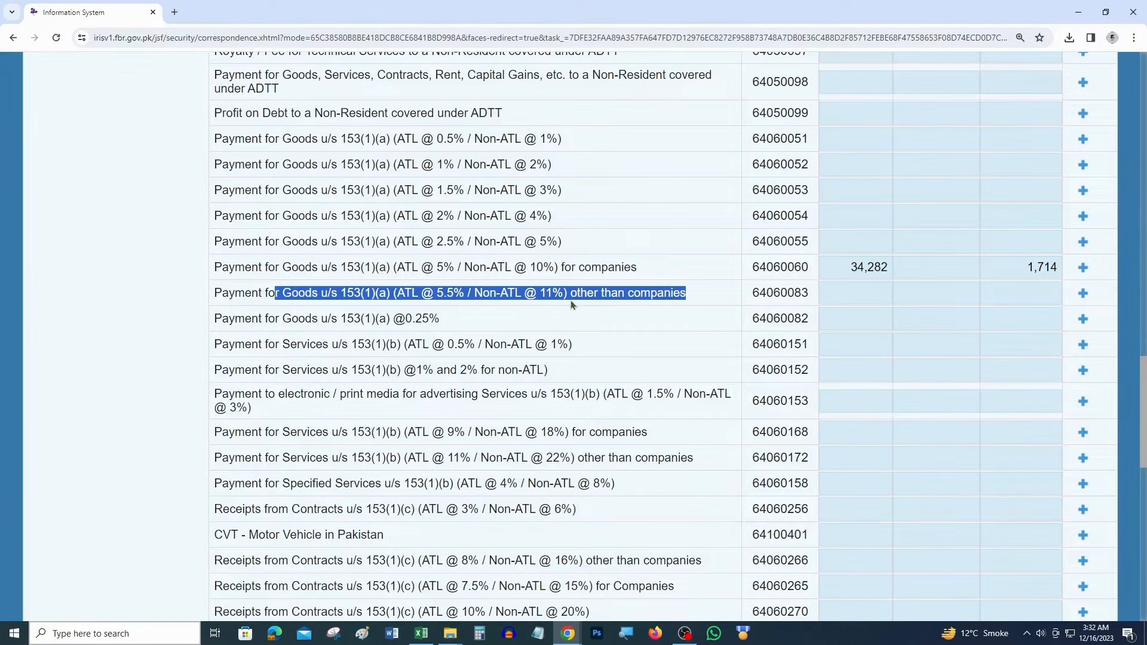
# Add an entry under code 64060083 and look up the second payee by registration number
pyautogui.click(1083, 293)
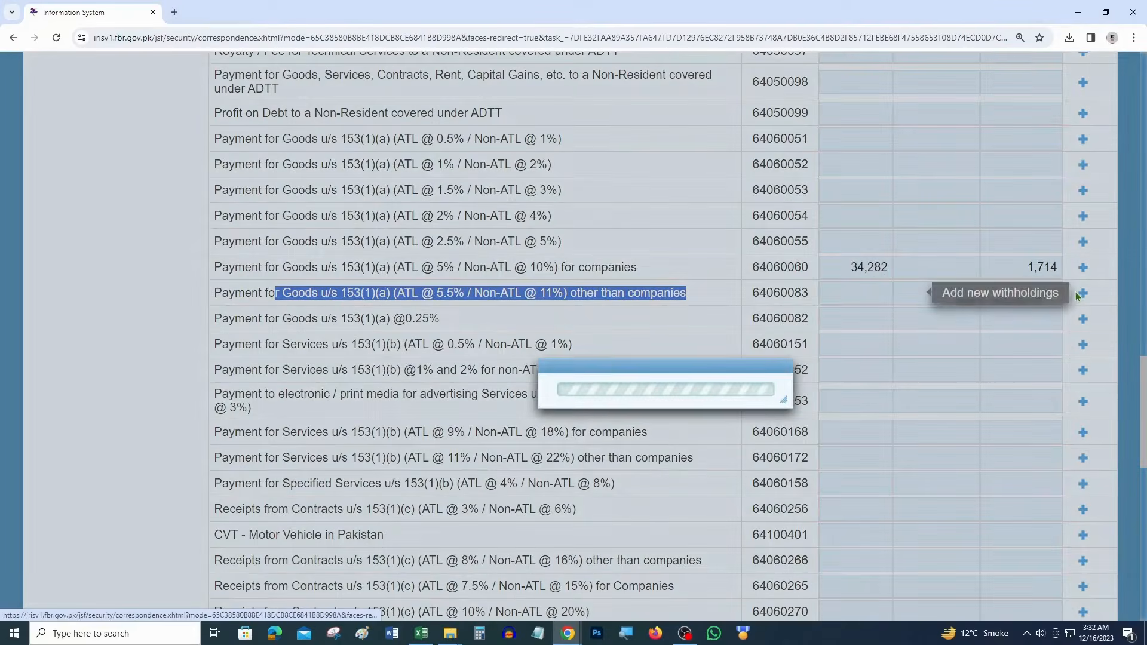
pyautogui.hotkey('ctrl', 'v')
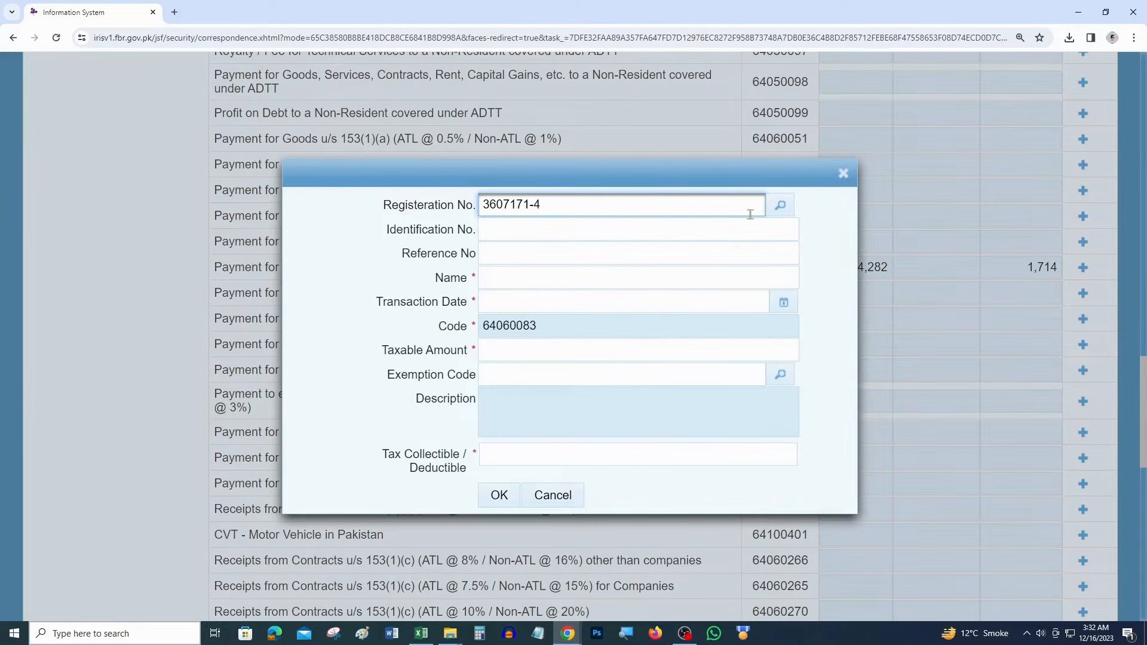
pyautogui.press('BackSpace')
pyautogui.press('BackSpace')
pyautogui.click(780, 205)
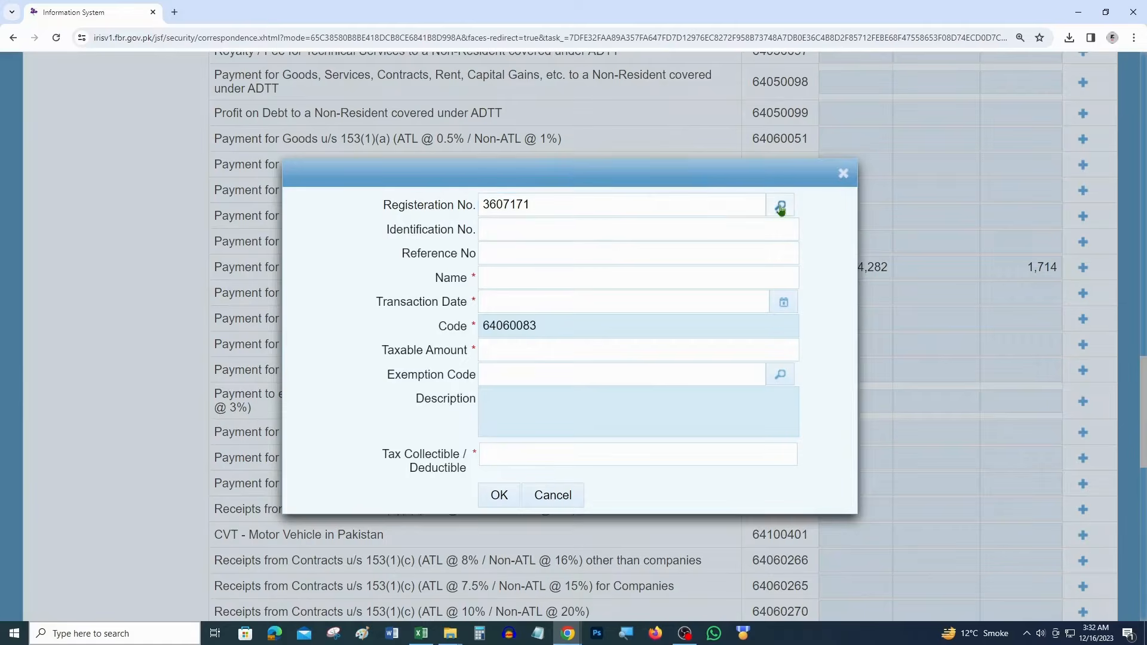
# Set the transaction date to 26 July 2023
pyautogui.click(783, 303)
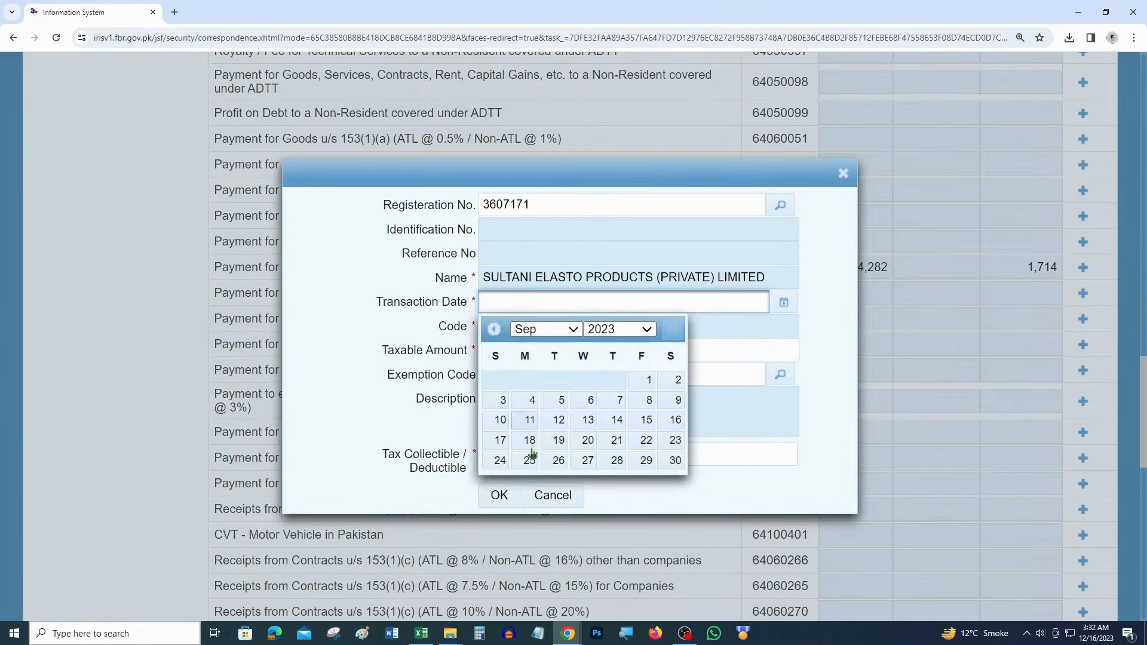
pyautogui.click(546, 329)
pyautogui.click(526, 342)
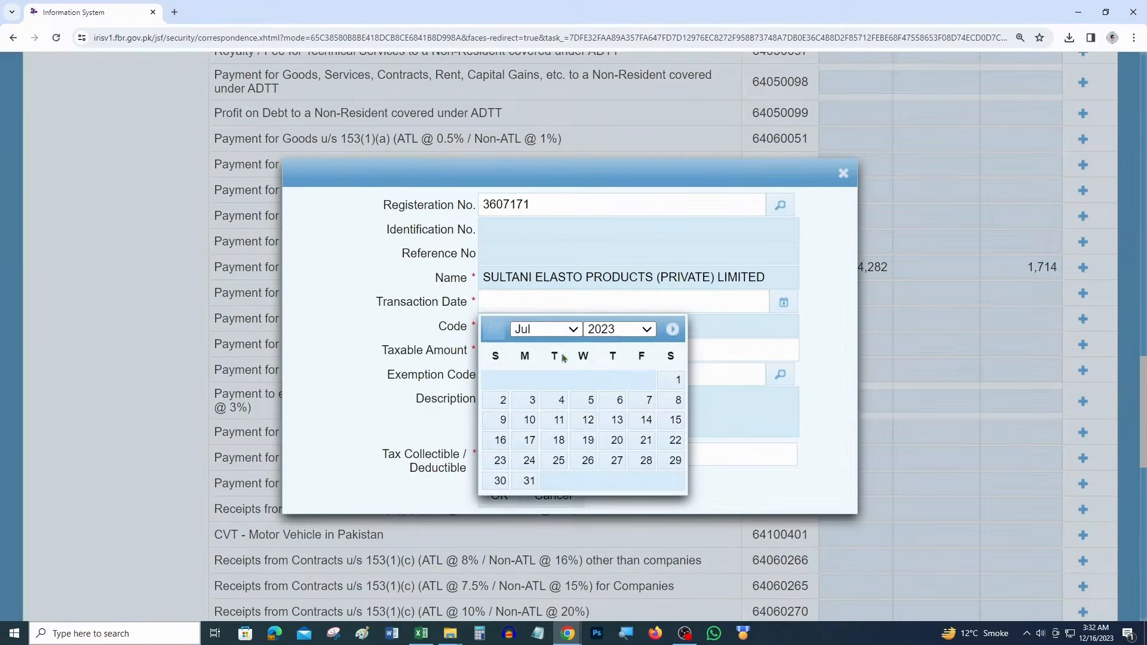
pyautogui.click(584, 462)
# Enter taxable amount 18592 and tax 1023, and save the Sultani Elasto entry
pyautogui.click(563, 354)
pyautogui.hotkey('alt', 'Tab')
pyautogui.hotkey('alt', 'Tab')
pyautogui.write('18592')
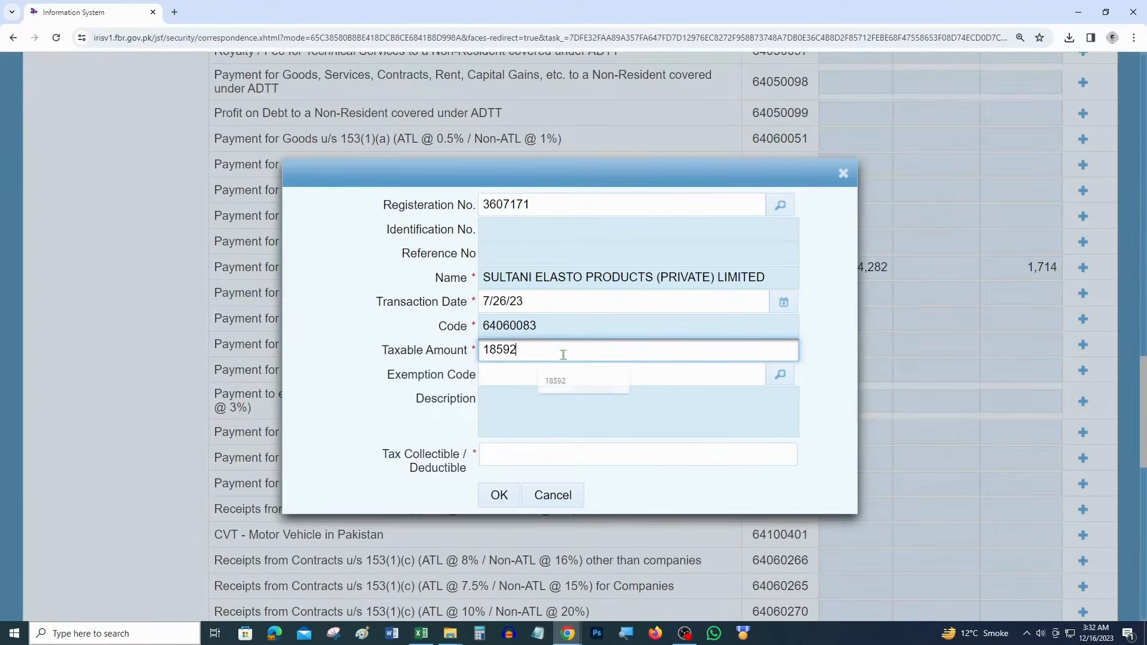
pyautogui.press('Tab')
pyautogui.press('Tab')
pyautogui.hotkey('alt', 'Tab')
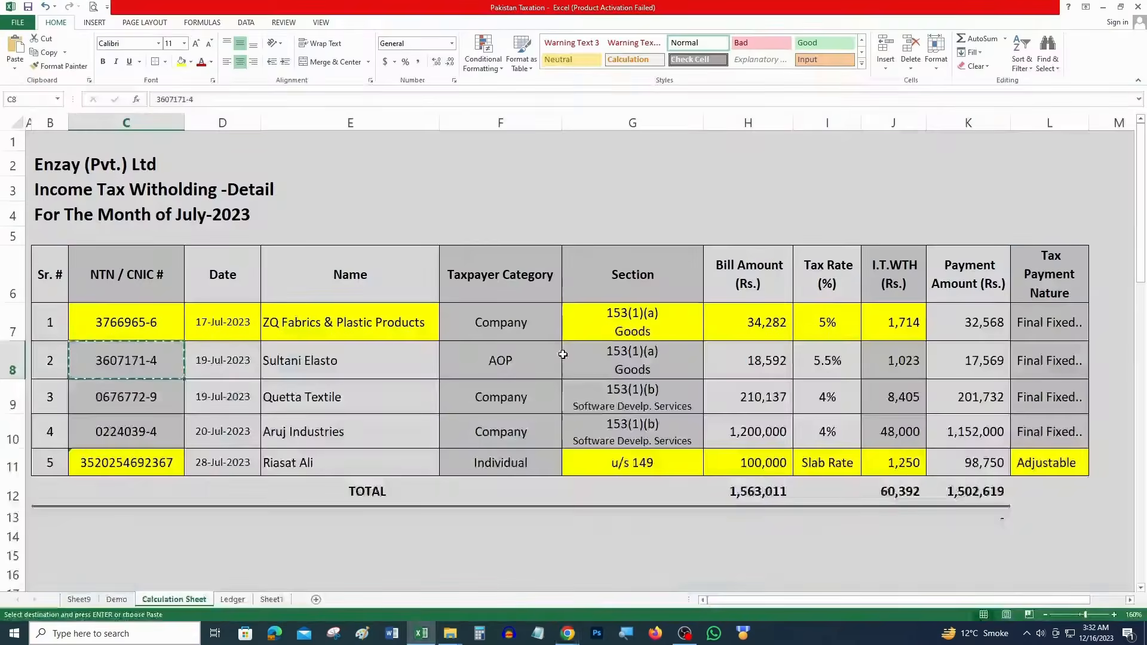
pyautogui.hotkey('alt', 'Tab')
pyautogui.write('1023')
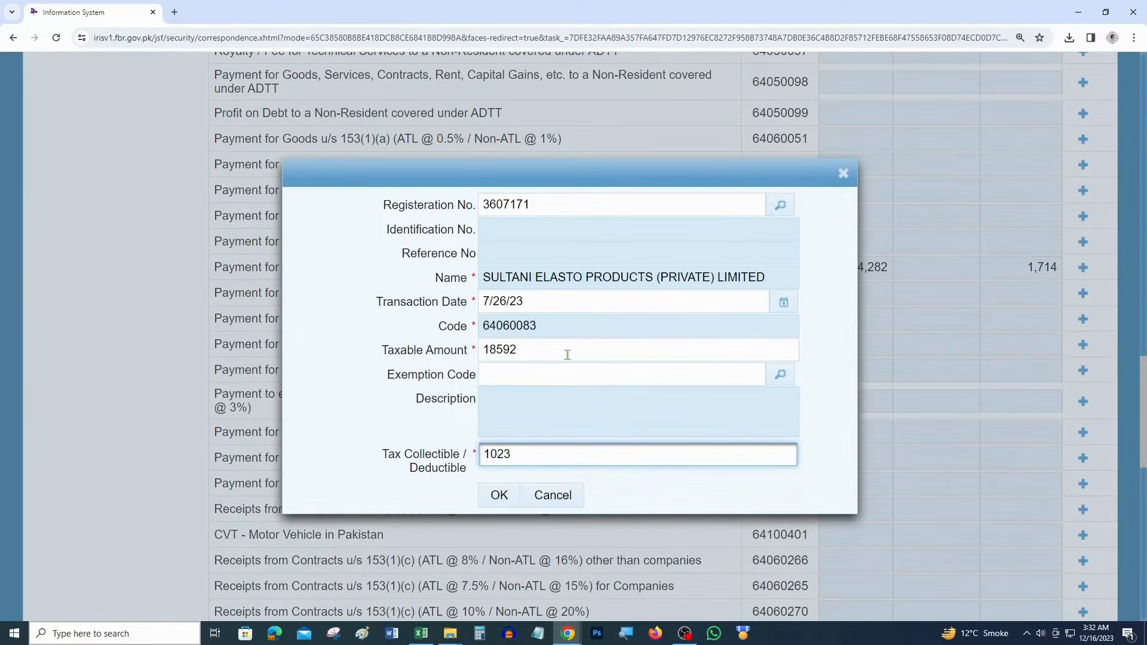
pyautogui.click(494, 500)
# Mark the Sultani row's C8 and G8:J8 cells yellow in Excel
pyautogui.hotkey('alt', 'Tab')
pyautogui.hotkey('ctrl', 'c')
pyautogui.moveTo(903, 361); pyautogui.dragTo(646, 362)
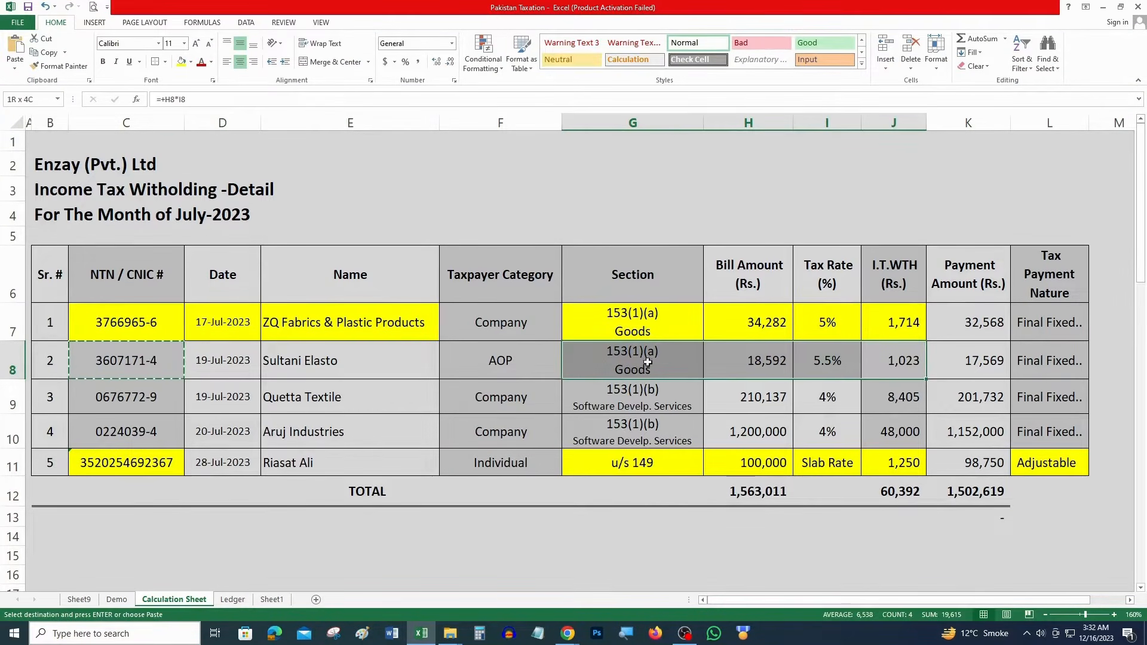
pyautogui.click(183, 64)
pyautogui.click(138, 364)
pyautogui.press('F4')
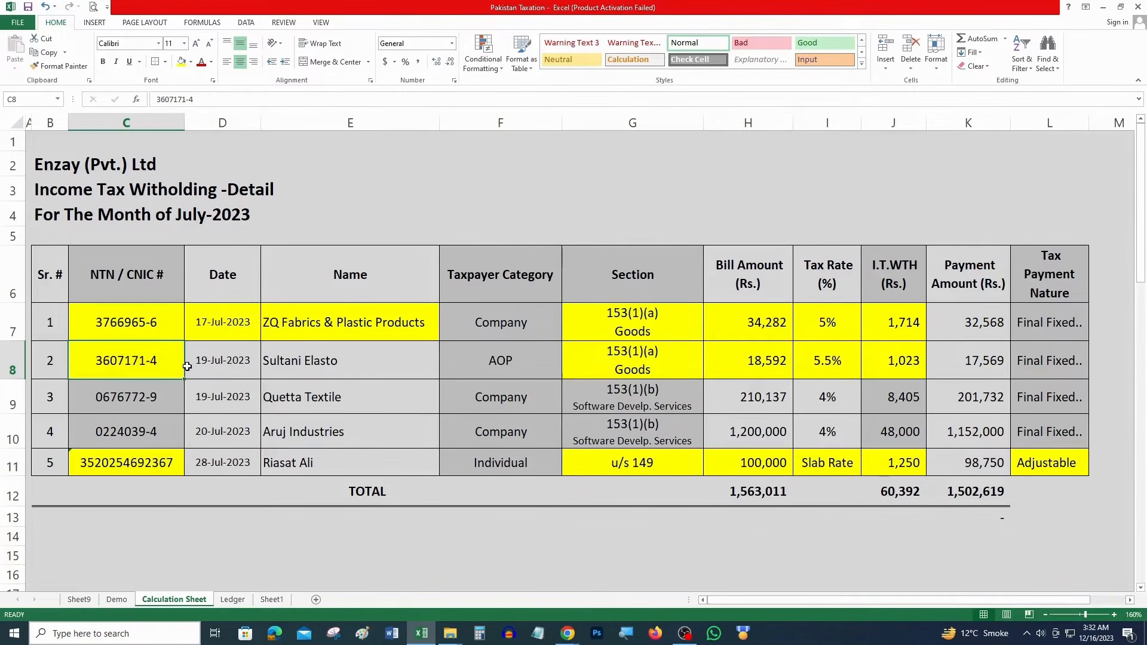
pyautogui.click(642, 390)
pyautogui.hotkey('alt', 'Tab')
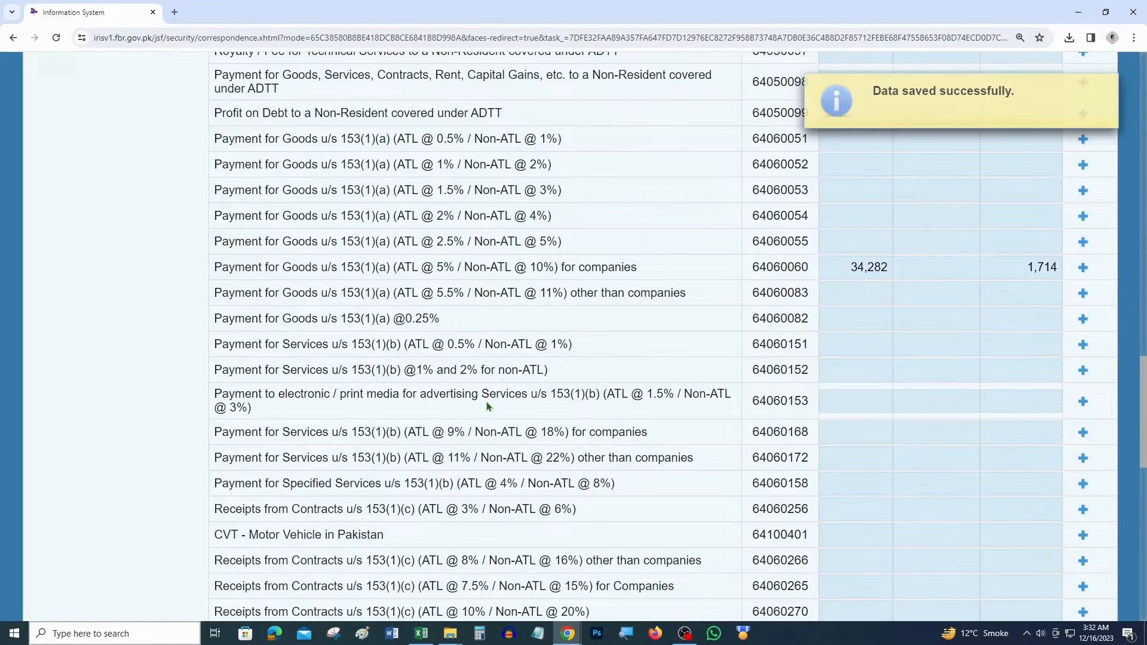
# Start a new withholding entry under the Specified Services 4% row
pyautogui.scroll(-2, 493, 434)
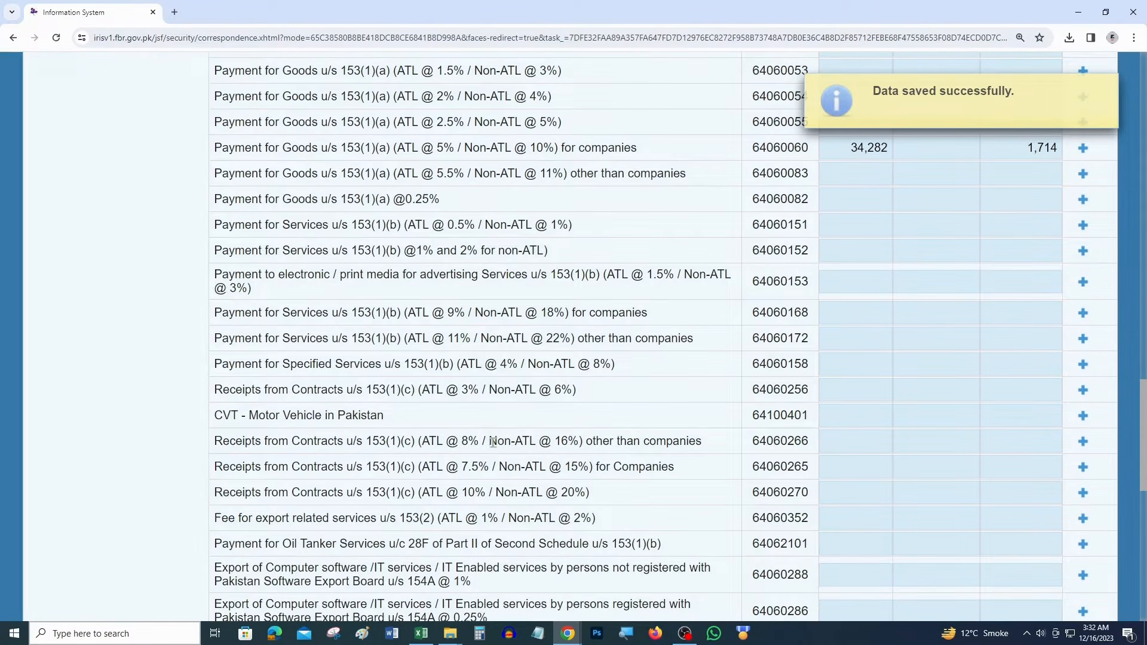
pyautogui.scroll(-2, 497, 437)
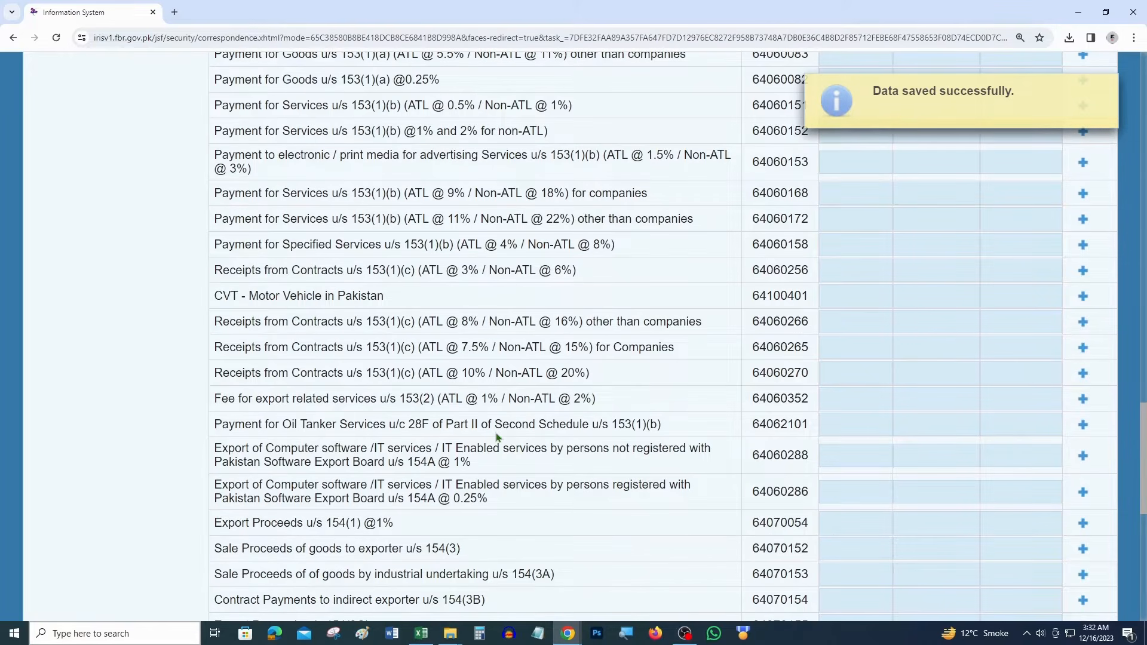
pyautogui.moveTo(557, 247); pyautogui.dragTo(233, 239)
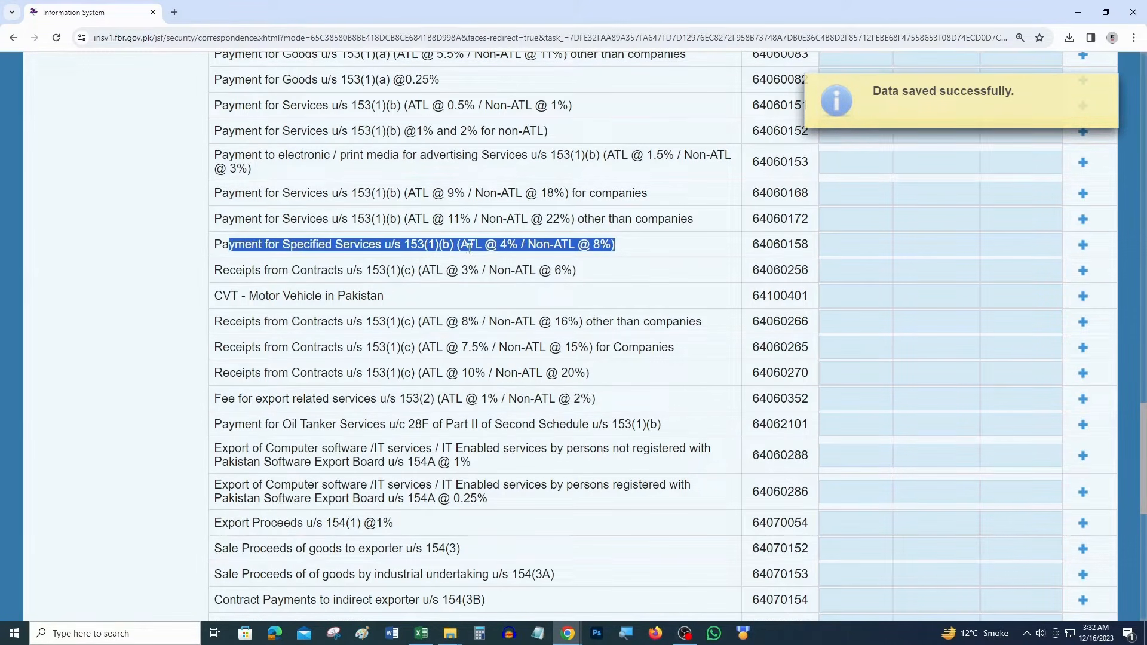
pyautogui.click(1083, 246)
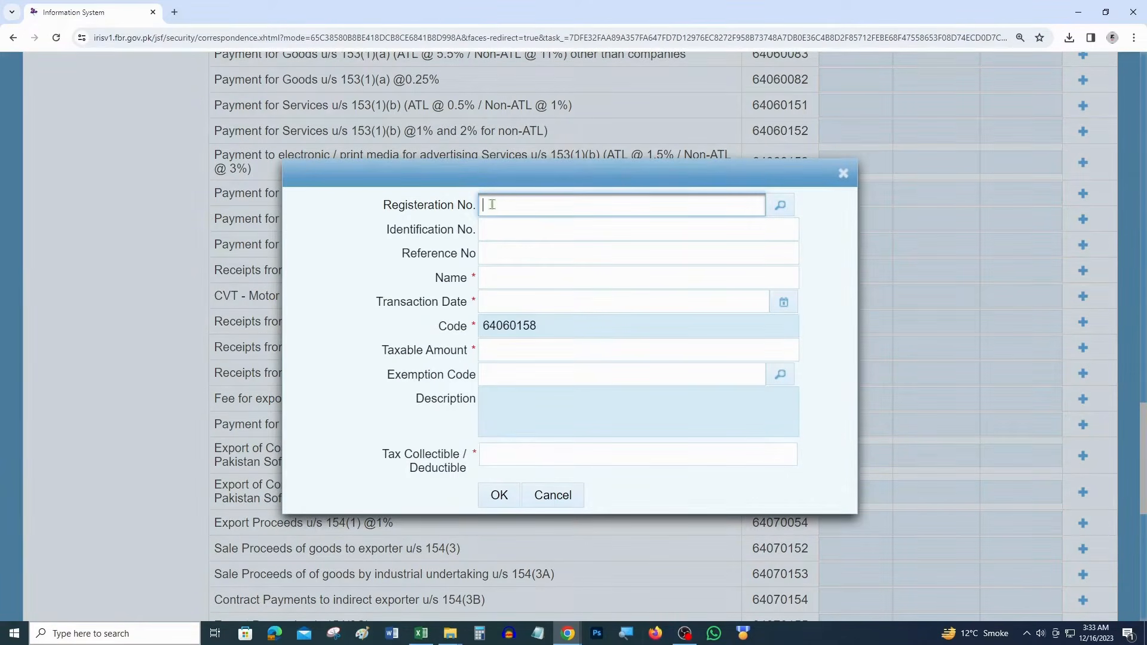
# Copy Quetta Textile's registration number from C9 and look up the taxpayer in IRIS
pyautogui.hotkey('alt', 'Tab')
pyautogui.click(134, 404)
pyautogui.hotkey('ctrl', 'c')
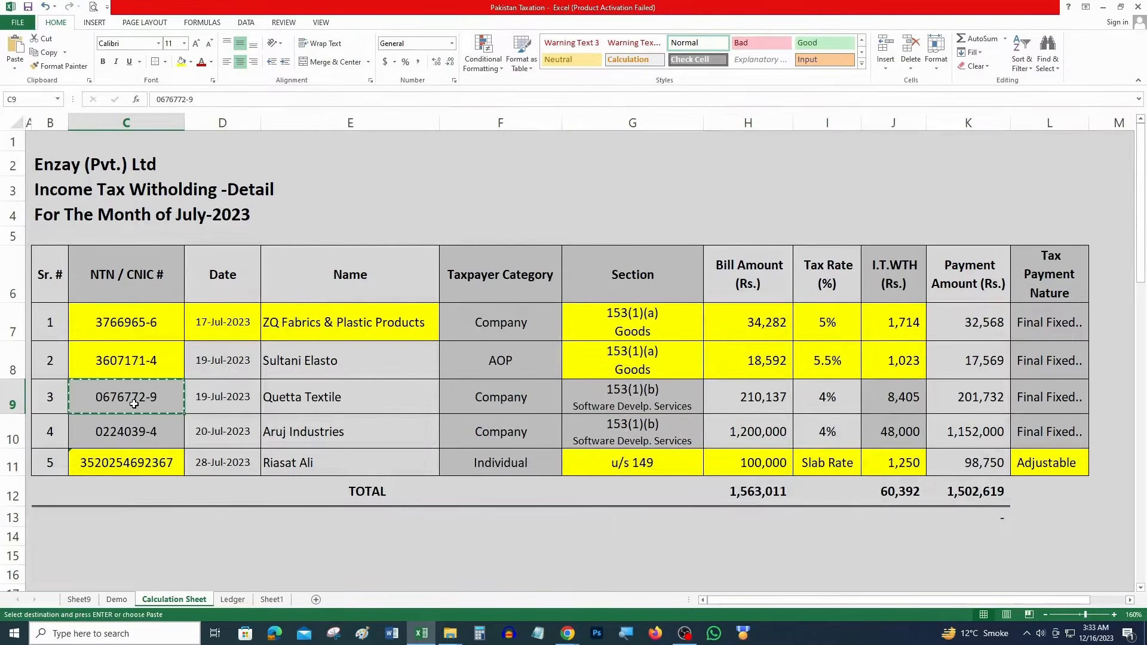
pyautogui.click(320, 361)
pyautogui.keyDown('ctrl'); pyautogui.click(222, 360); pyautogui.keyUp('ctrl')
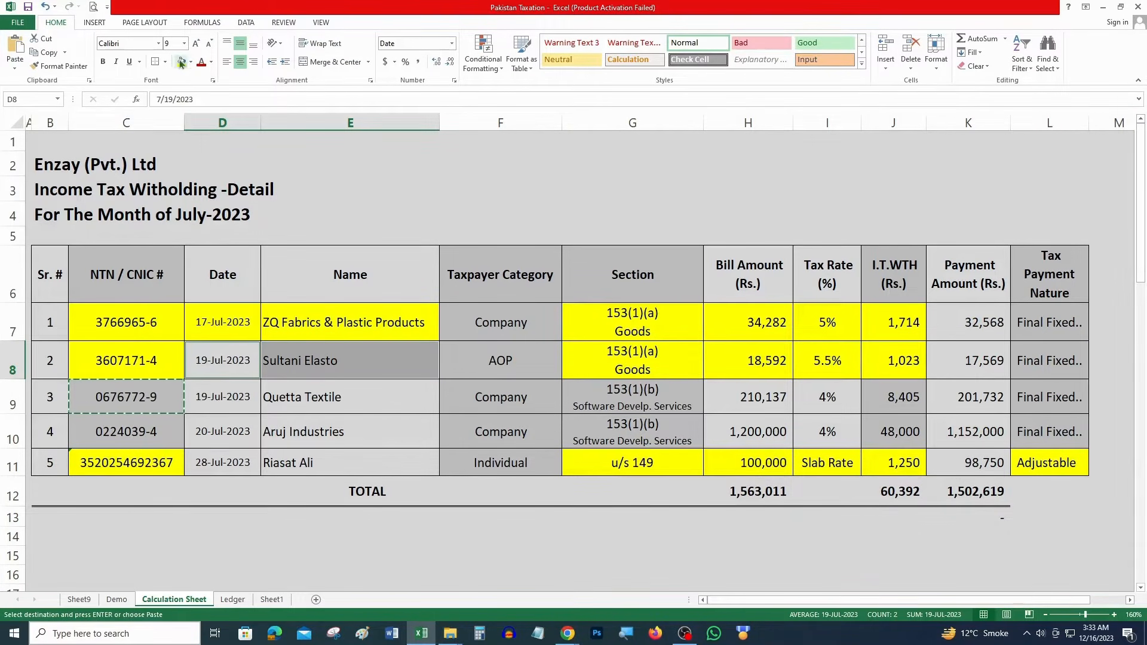
pyautogui.click(159, 399)
pyautogui.hotkey('alt', 'Tab')
pyautogui.hotkey('ctrl', 'v')
pyautogui.click(779, 204)
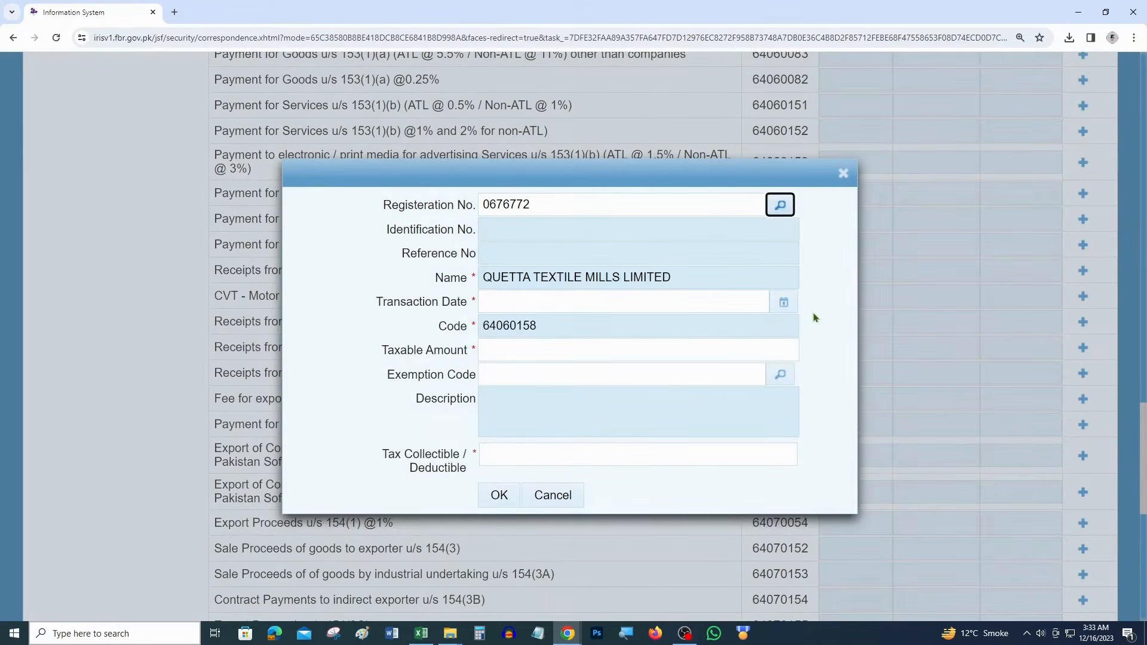
# Set the transaction date to 27 July 2023
pyautogui.click(784, 303)
pyautogui.click(545, 328)
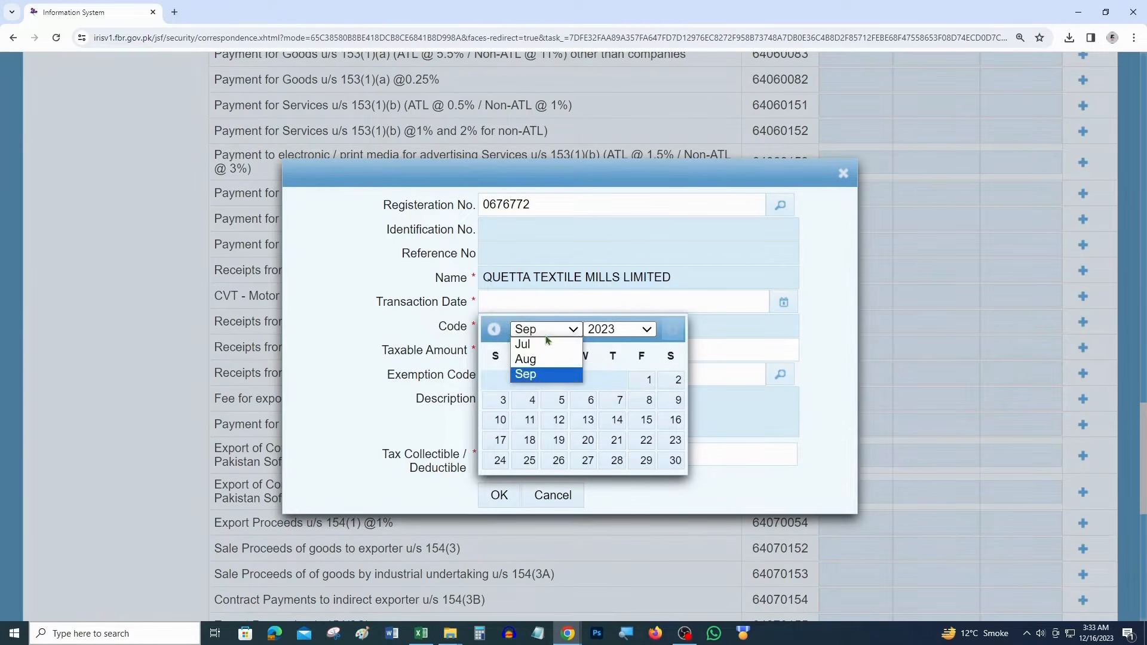
pyautogui.click(529, 341)
pyautogui.click(614, 461)
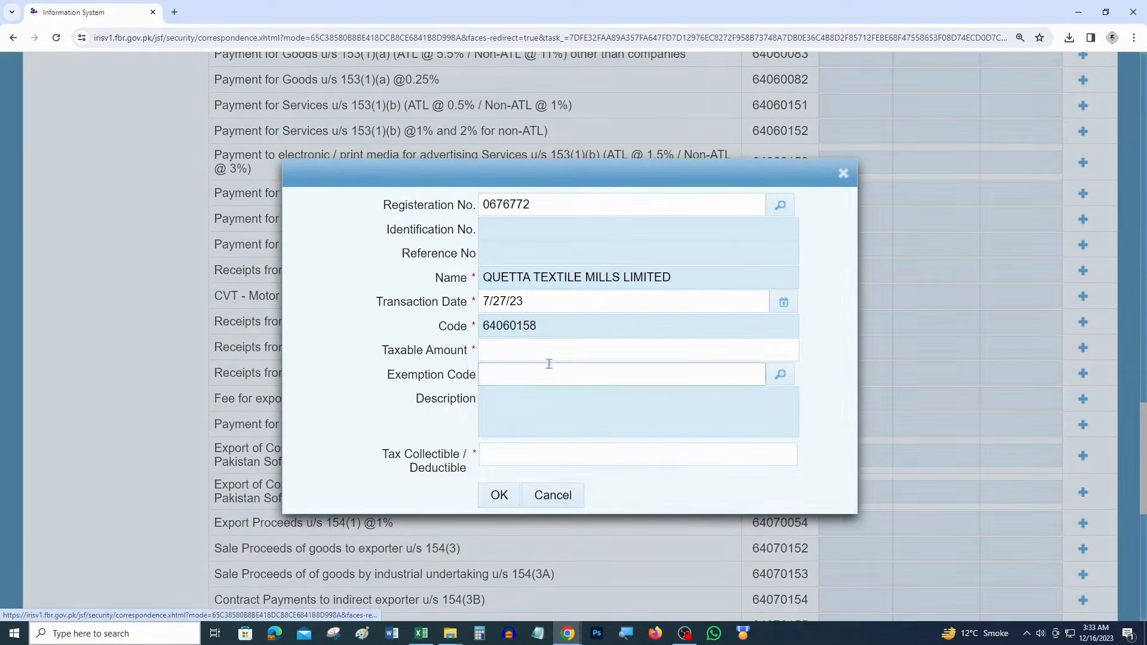
# Enter taxable amount 210,137 and tax 8405, and save the Quetta Textile entry
pyautogui.hotkey('alt', 'Tab')
pyautogui.hotkey('alt', 'Tab')
pyautogui.click(568, 356)
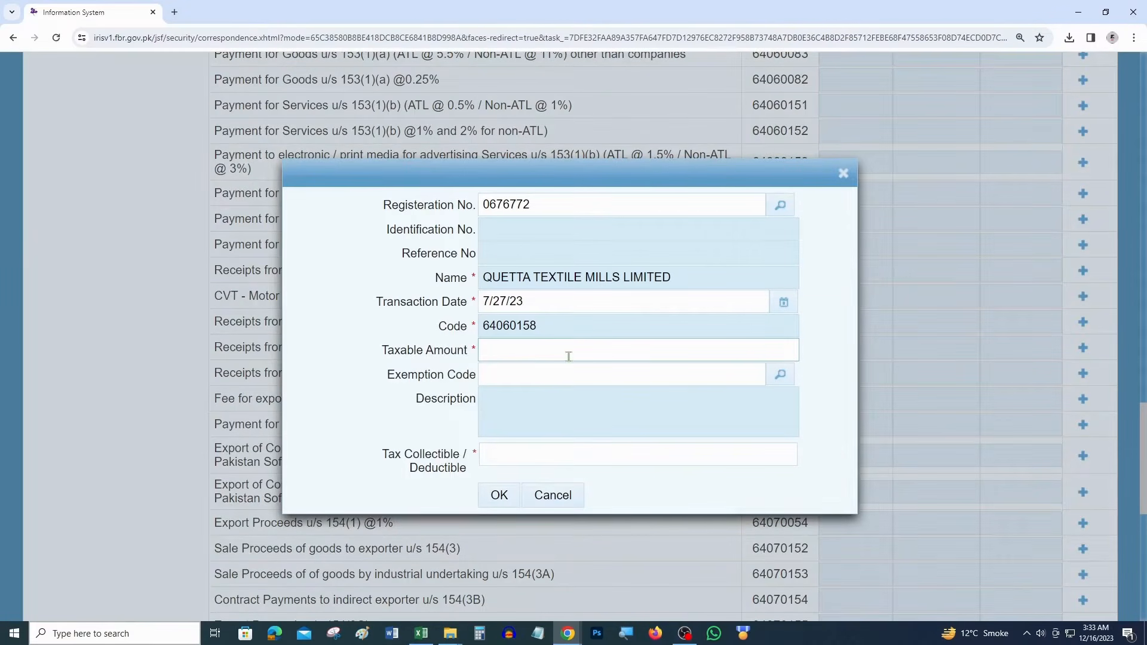
pyautogui.click(572, 349)
pyautogui.write('210,137')
pyautogui.press('Tab')
pyautogui.press('Tab')
pyautogui.press('Tab')
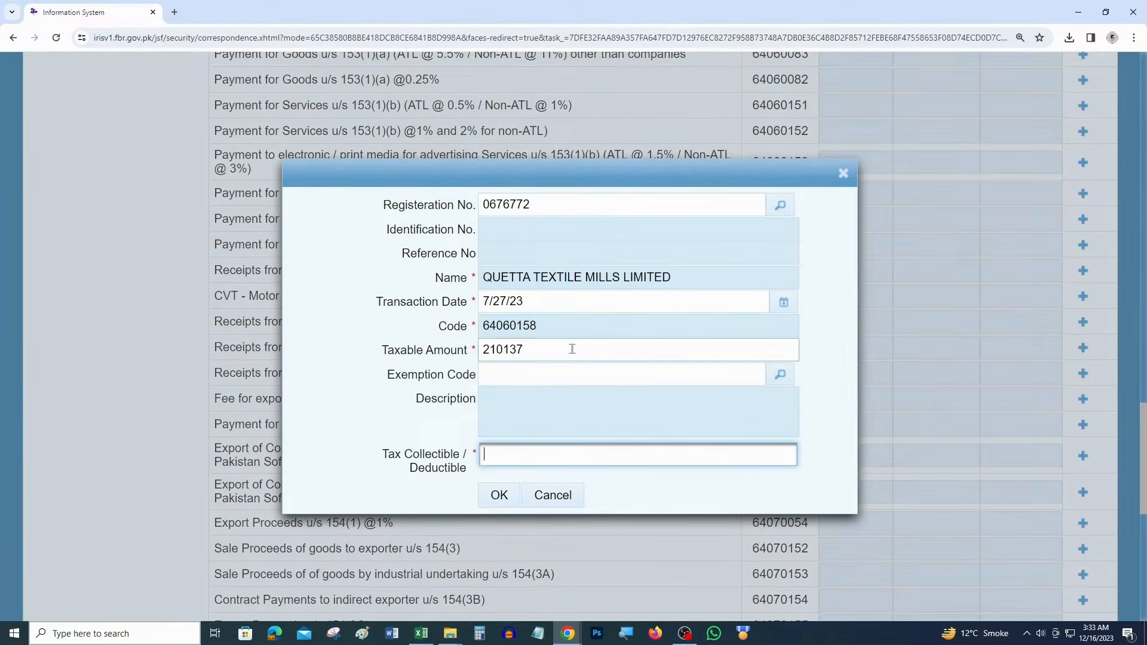
pyautogui.hotkey('alt', 'Tab')
pyautogui.hotkey('alt', 'Tab')
pyautogui.write('8405')
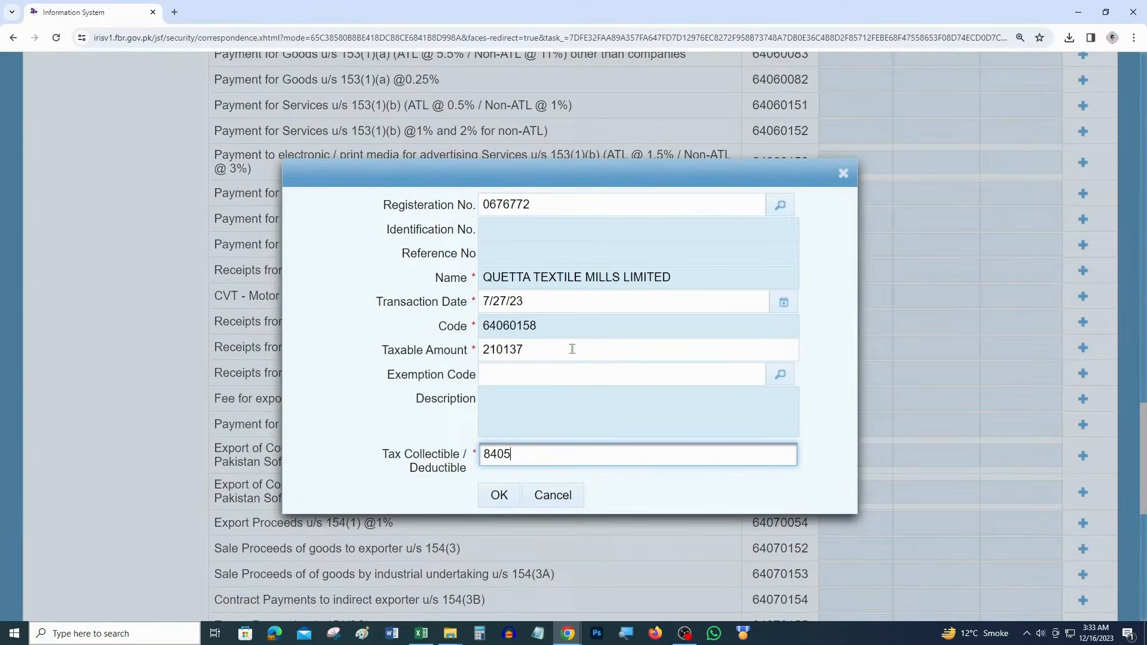
pyautogui.click(500, 495)
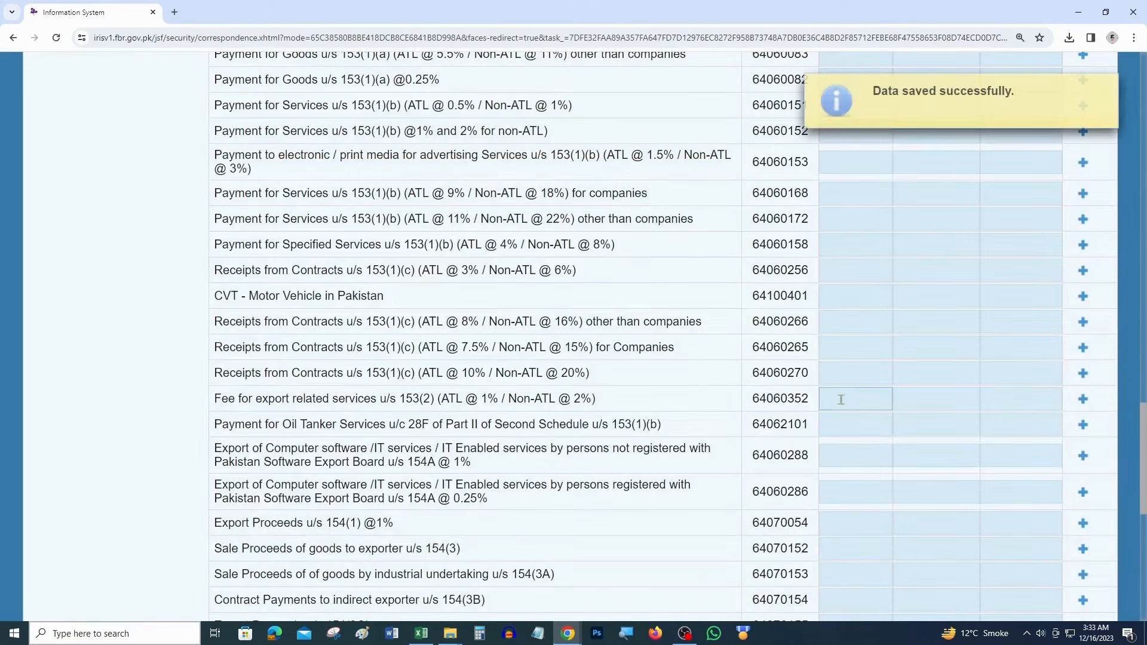
pyautogui.hotkey('alt', 'Tab')
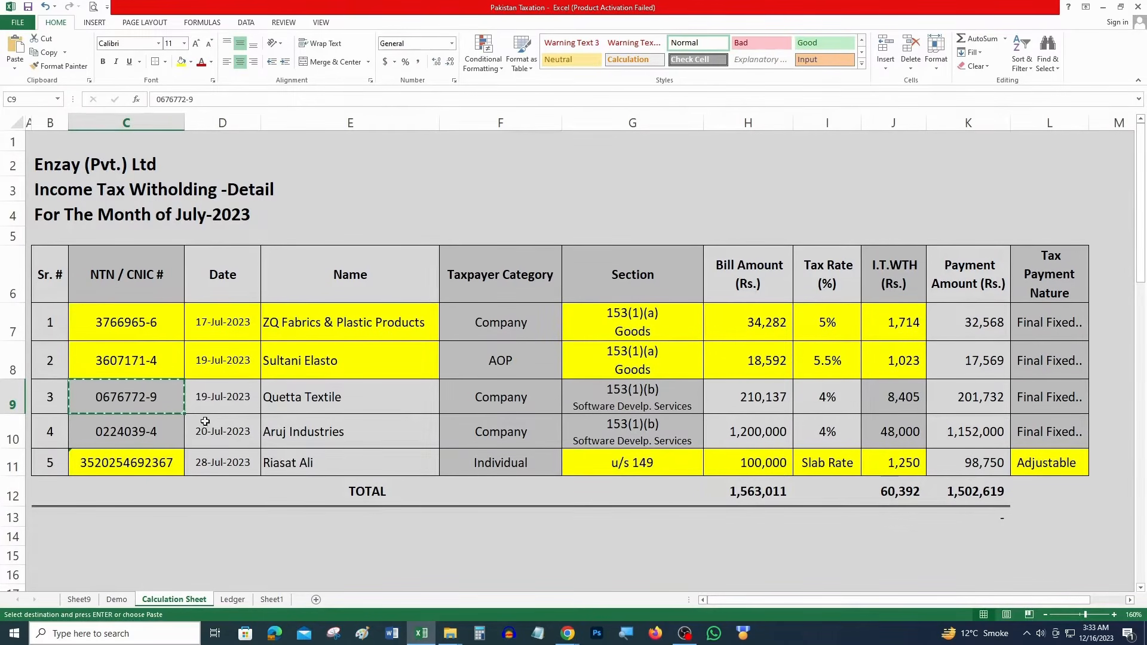
# Mark the Quetta row C9 and G9:J9 yellow and copy Aruj Industries' registration number from C10
pyautogui.click(182, 62)
pyautogui.moveTo(658, 385); pyautogui.dragTo(903, 404)
pyautogui.press('F4')
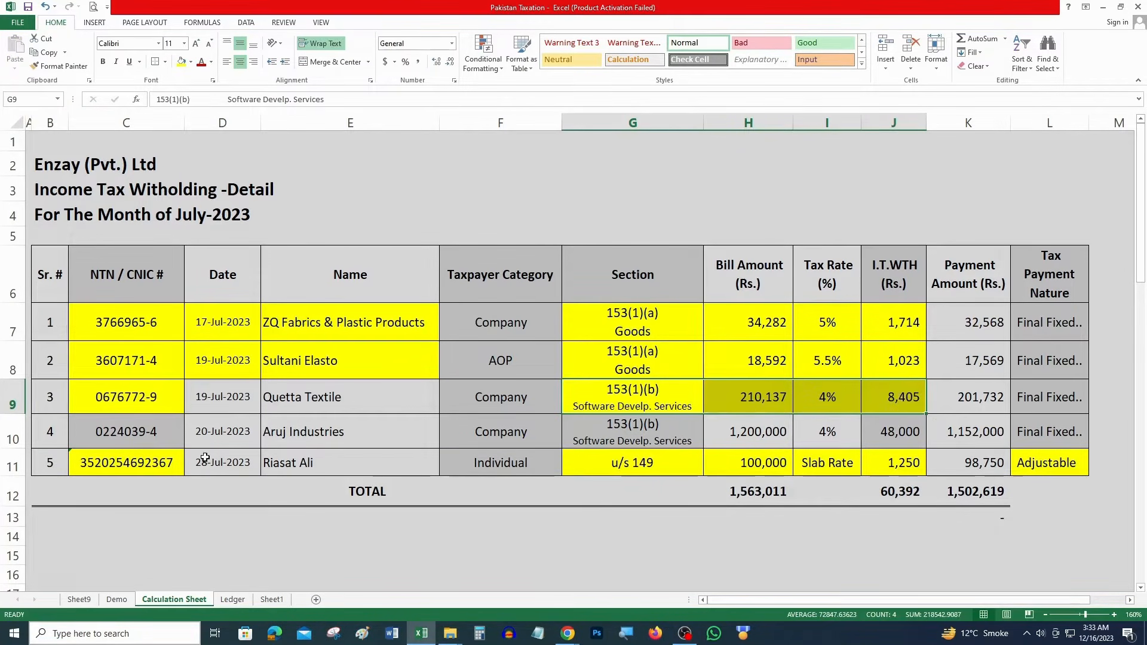
pyautogui.click(142, 440)
pyautogui.hotkey('ctrl', 'c')
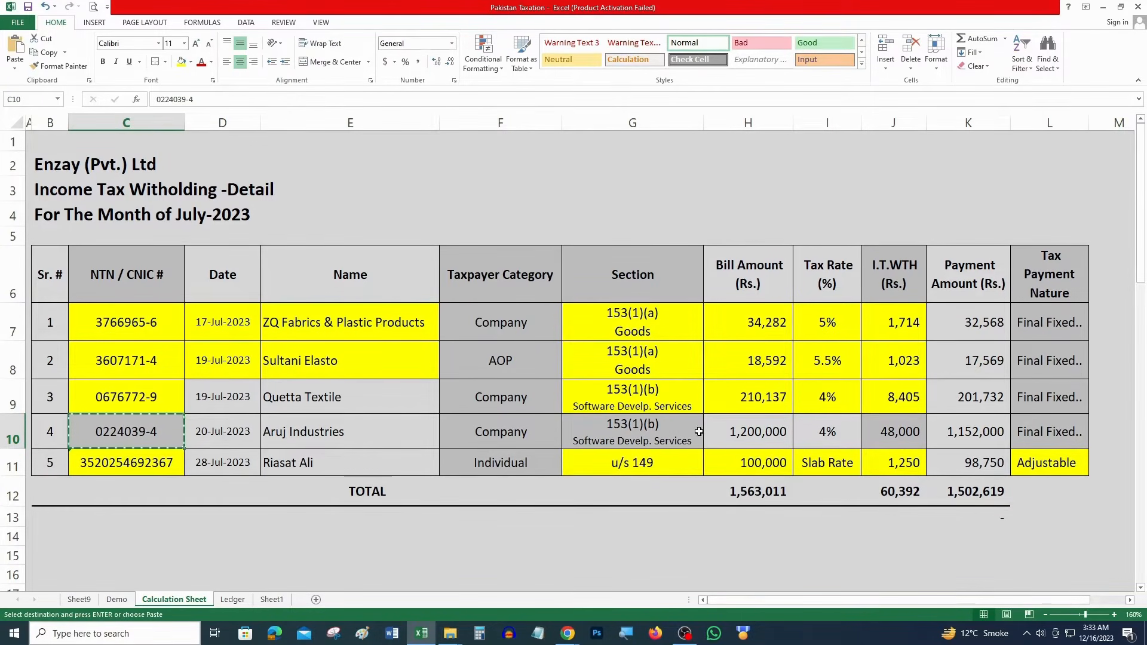
pyautogui.hotkey('alt', 'Tab')
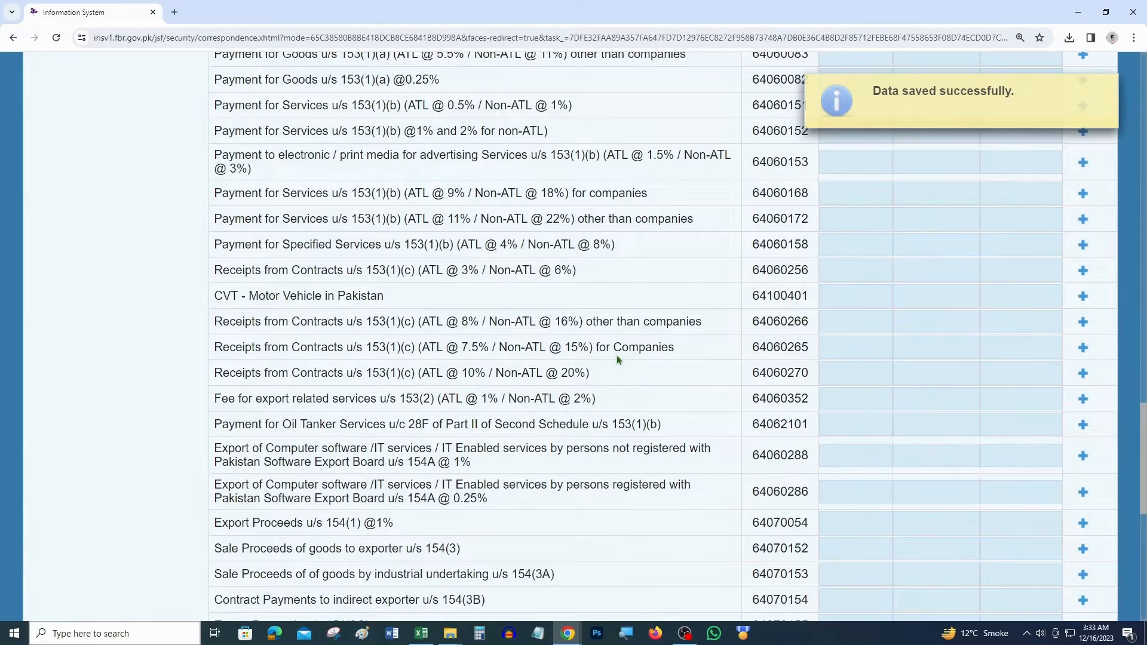
# Add another Specified Services entry and look up Aruj Industries without the -4 suffix
pyautogui.moveTo(663, 247); pyautogui.dragTo(335, 245)
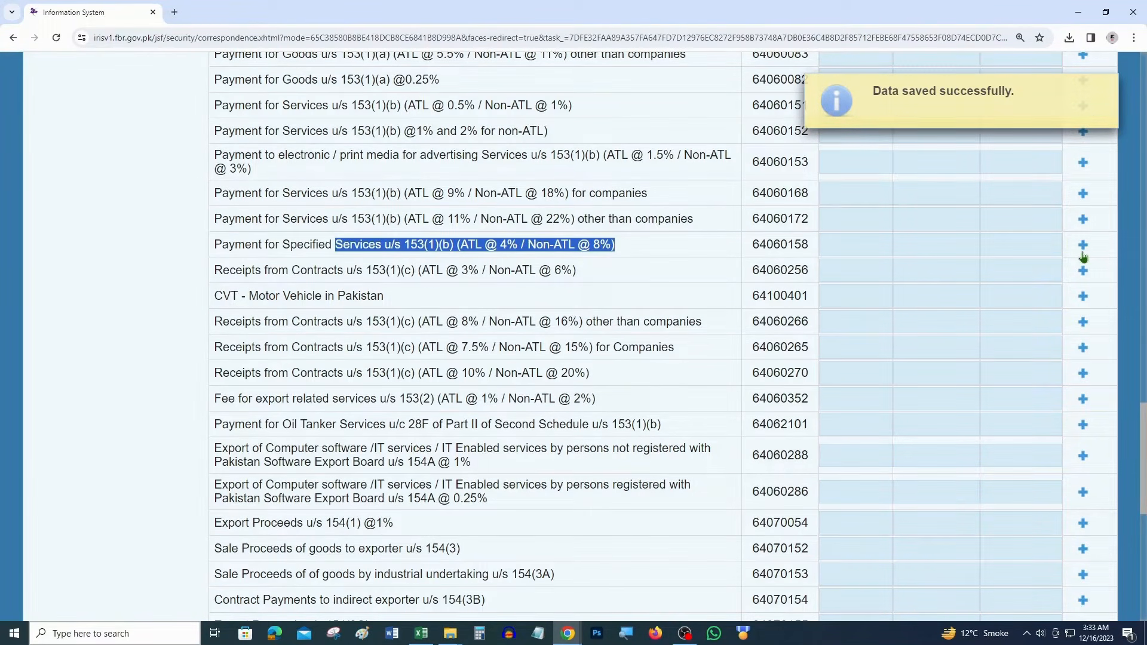
pyautogui.click(1083, 255)
pyautogui.click(568, 202)
pyautogui.hotkey('ctrl', 'v')
pyautogui.press('BackSpace')
pyautogui.press('BackSpace')
pyautogui.press('Tab')
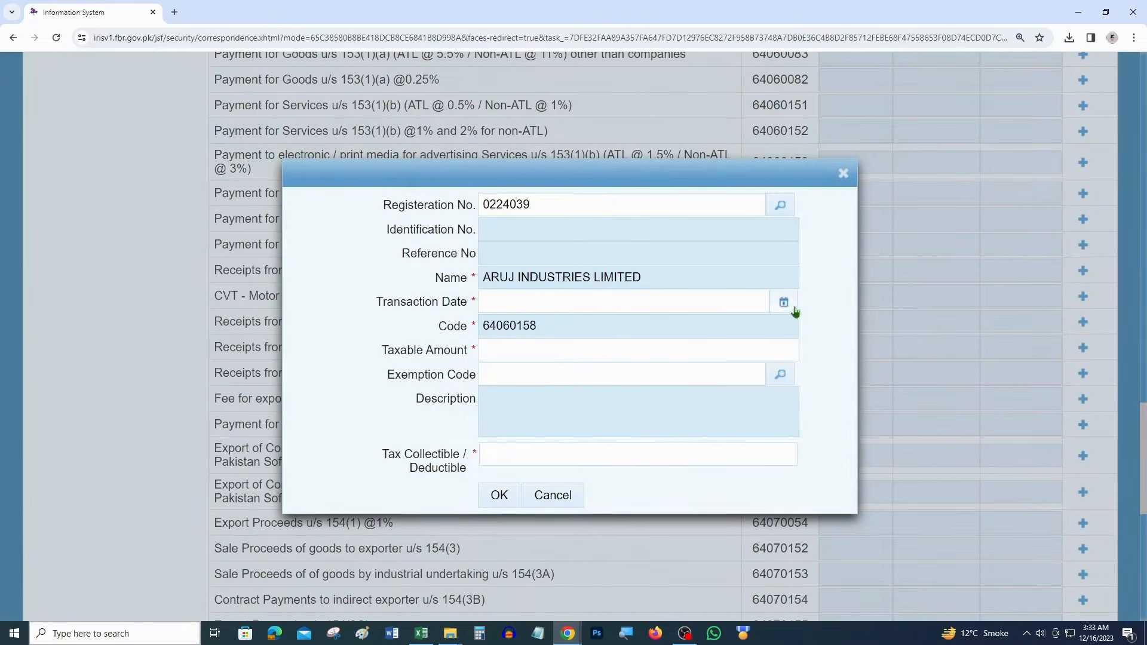
# Set the transaction date to 29 September 2023
pyautogui.click(792, 308)
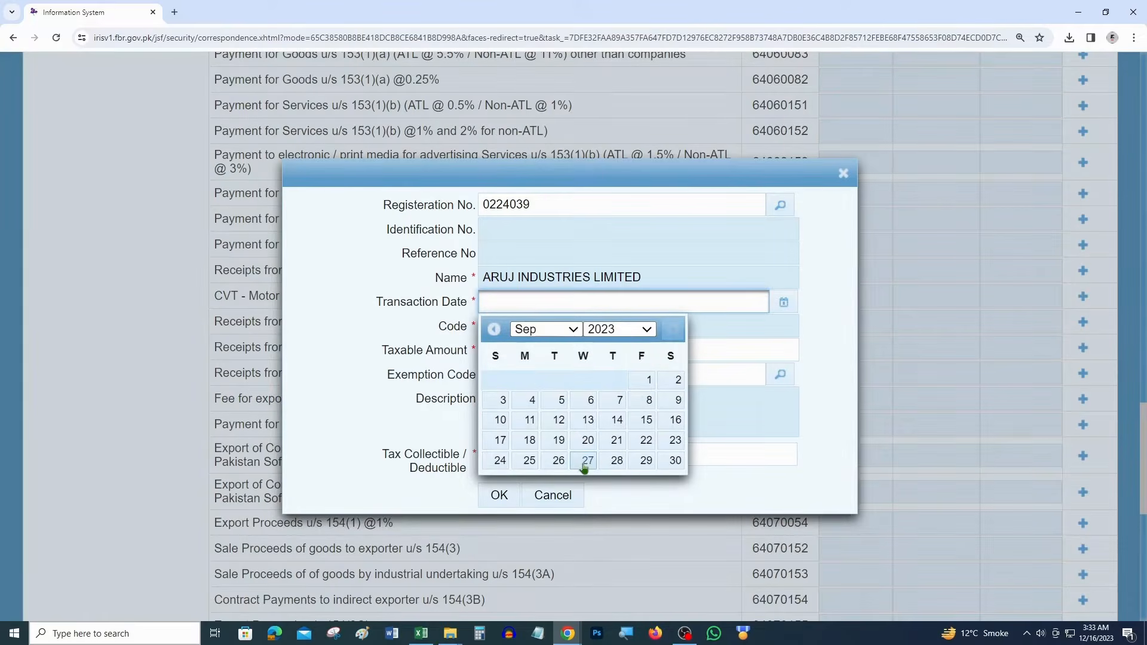
pyautogui.click(634, 464)
pyautogui.hotkey('alt', 'Tab')
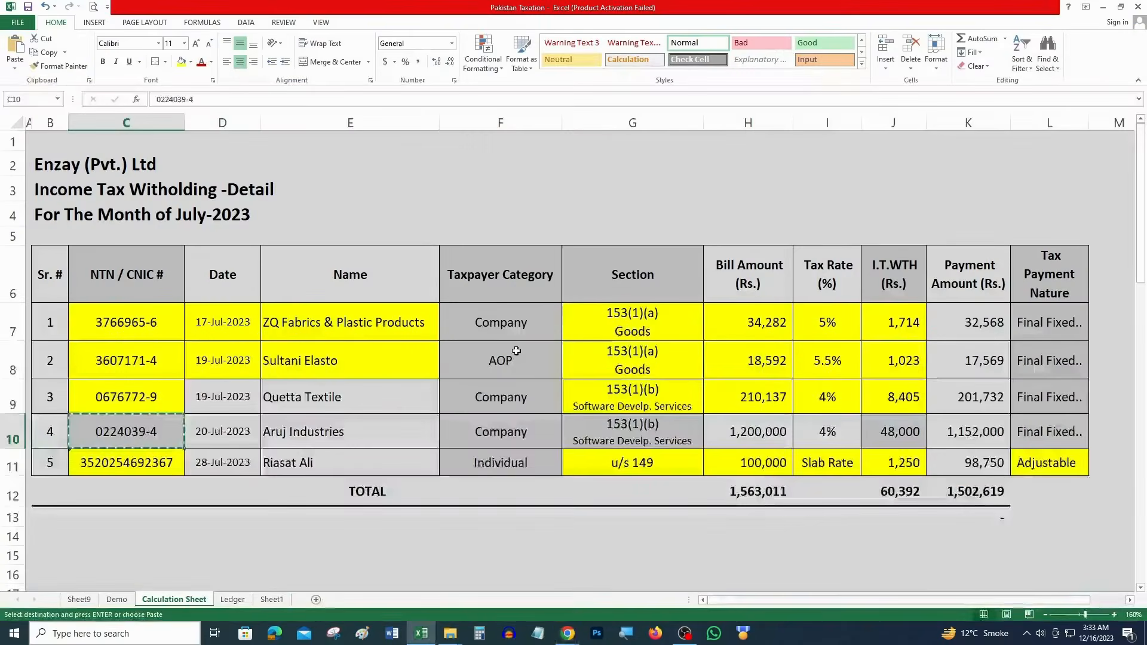
pyautogui.hotkey('alt', 'Tab')
# Enter taxable amount 1,200,000 and tax 48000, save, and select Aruj's figures in Excel
pyautogui.click(517, 352)
pyautogui.write('1,2')
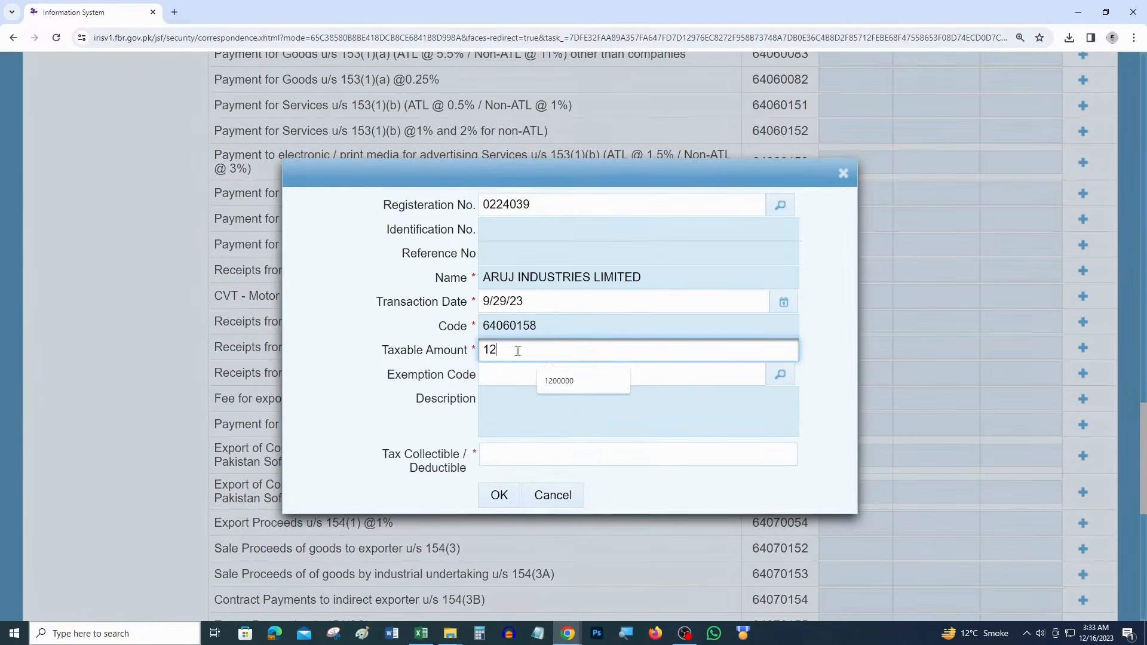
pyautogui.write('00,000')
pyautogui.press('Tab')
pyautogui.press('Tab')
pyautogui.press('Tab')
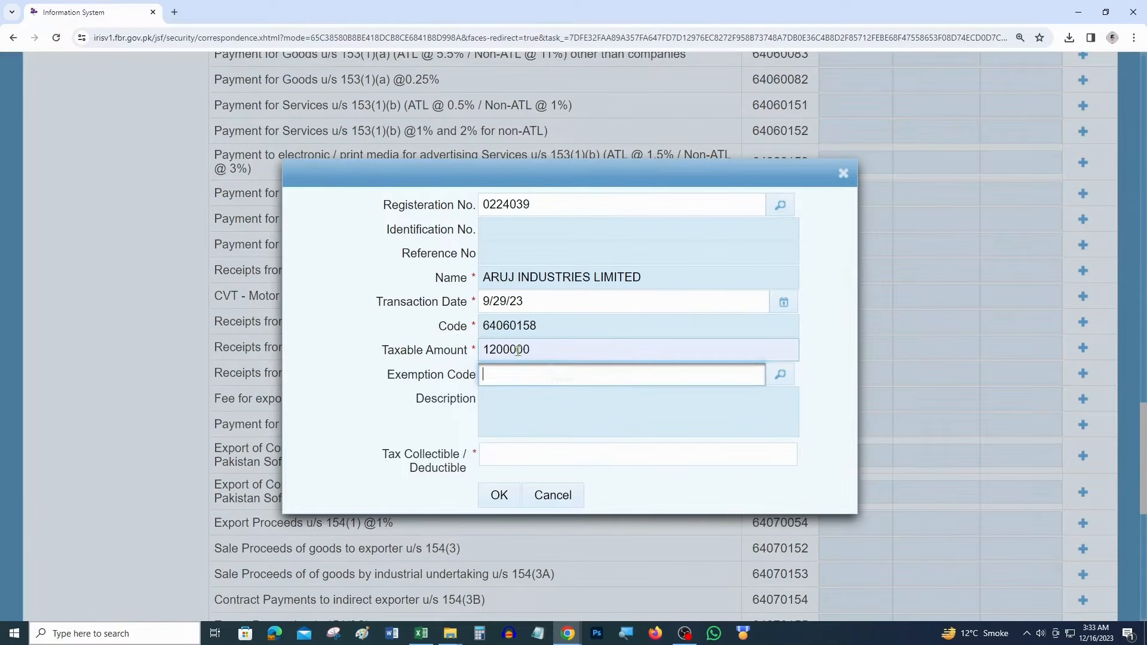
pyautogui.hotkey('alt', 'Tab')
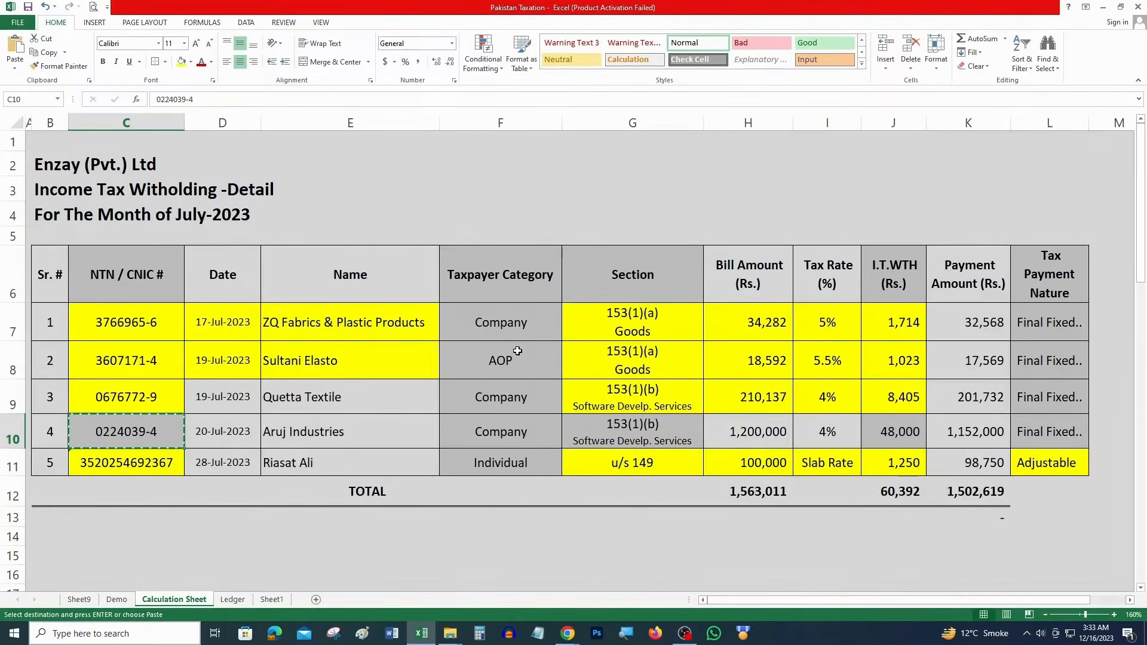
pyautogui.hotkey('alt', 'Tab')
pyautogui.write('48000')
pyautogui.press('Return')
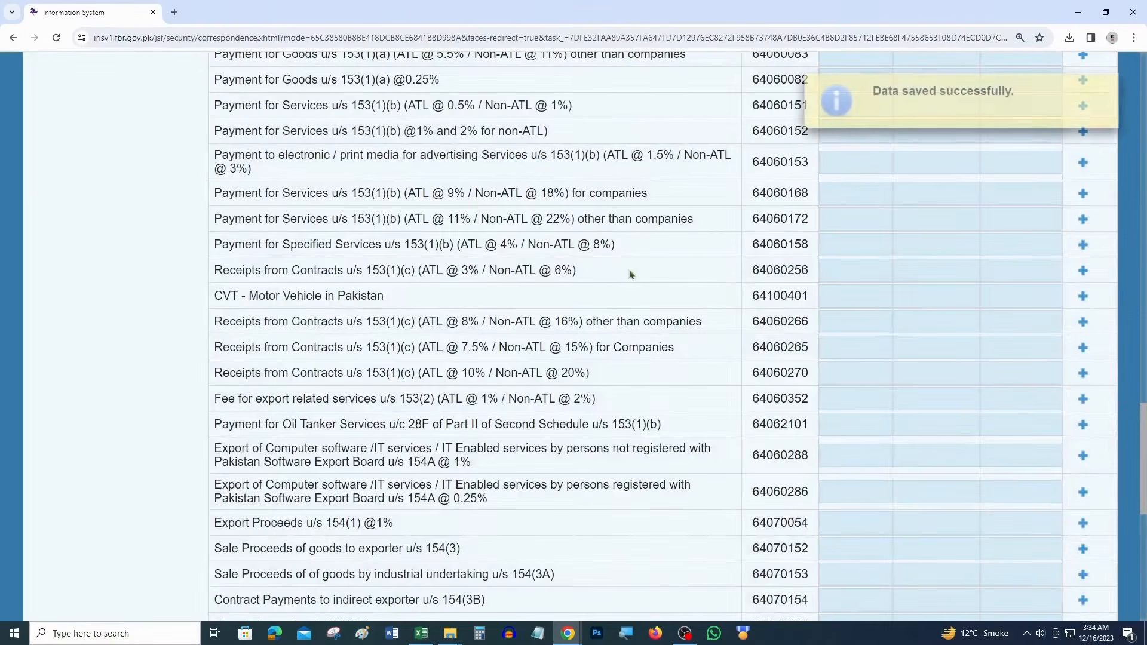
pyautogui.hotkey('alt', 'Tab')
pyautogui.moveTo(894, 432); pyautogui.dragTo(663, 430)
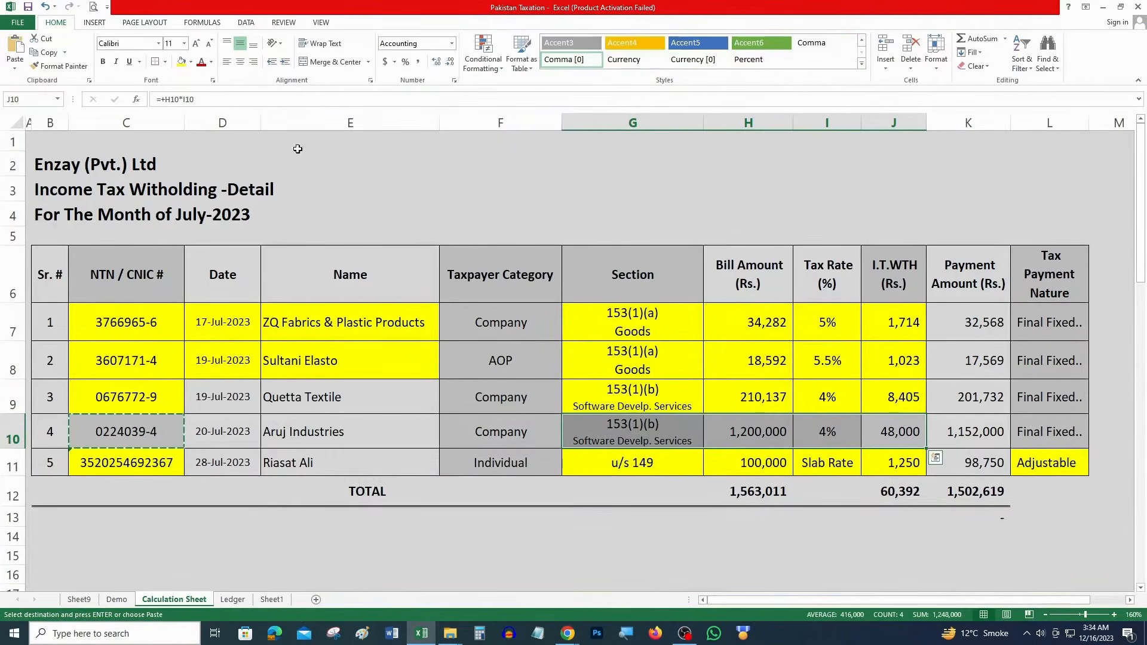
# Fill the Aruj Industries row yellow in Excel and review rows' dates, names and payment nature
pyautogui.click(181, 62)
pyautogui.click(152, 428)
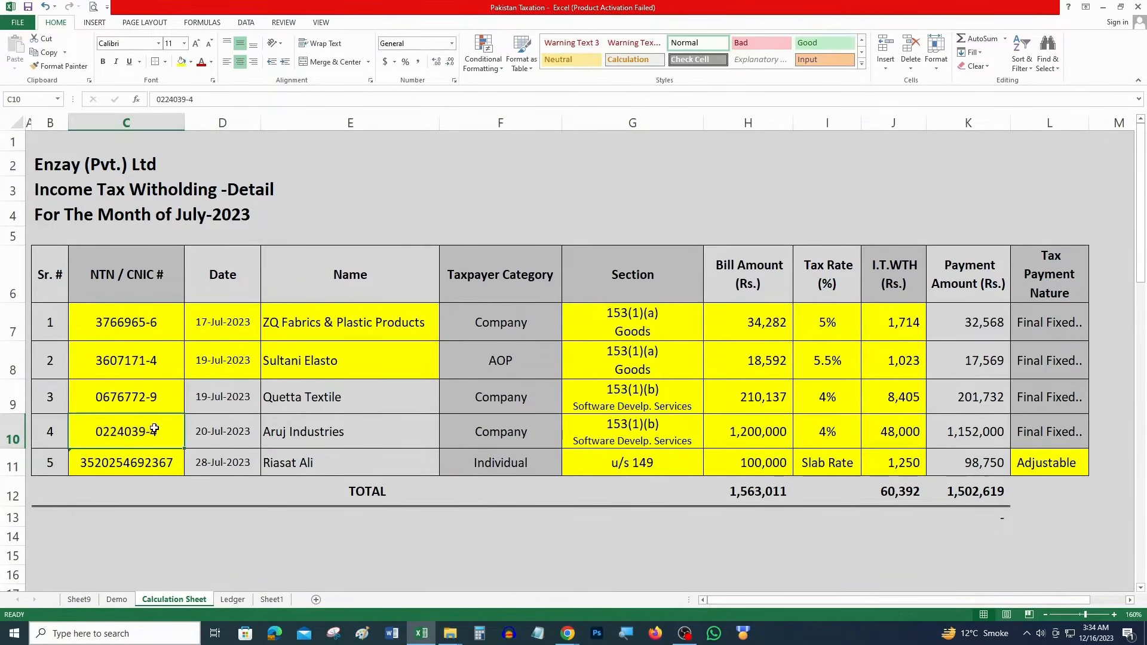
pyautogui.moveTo(228, 399); pyautogui.dragTo(418, 466)
pyautogui.moveTo(1061, 320); pyautogui.dragTo(1051, 447)
# Recalculate and validate the IRIS statement, zooming out to review the entry rows
pyautogui.hotkey('alt', 'Tab')
pyautogui.scroll(20, 657, 299)
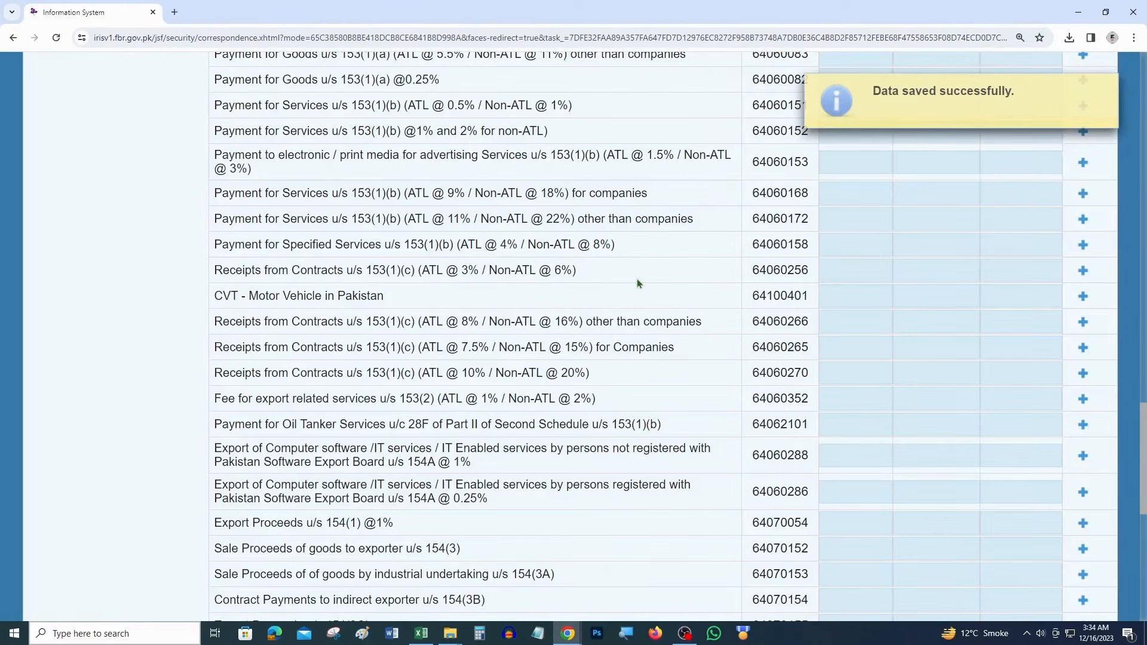
pyautogui.scroll(8, 710, 354)
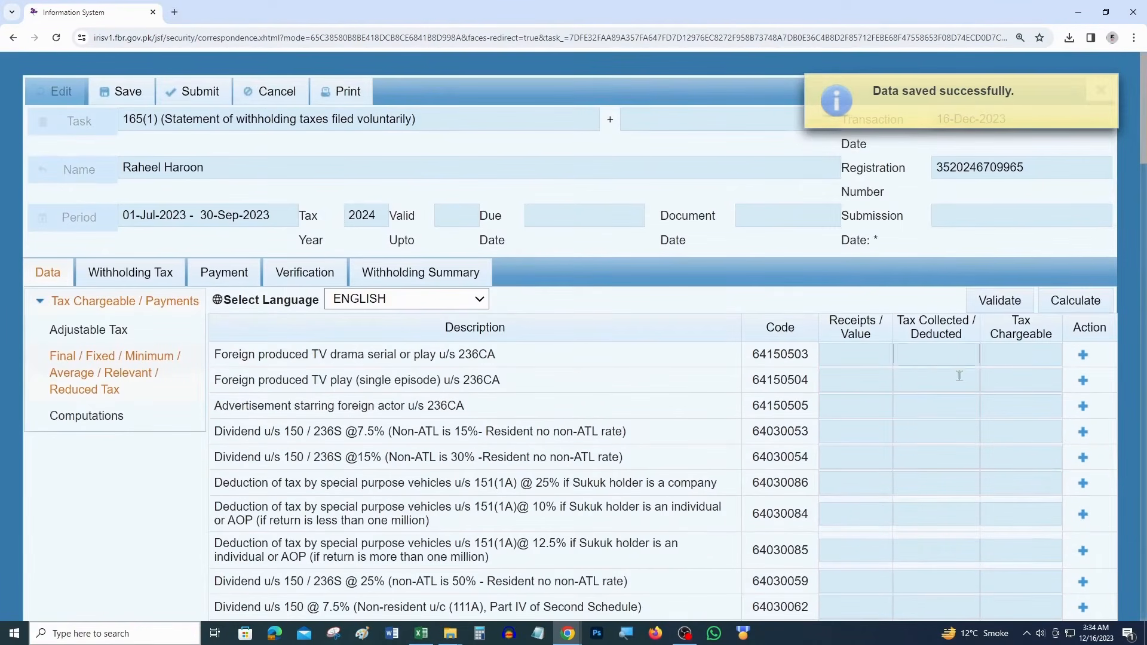
pyautogui.click(1056, 301)
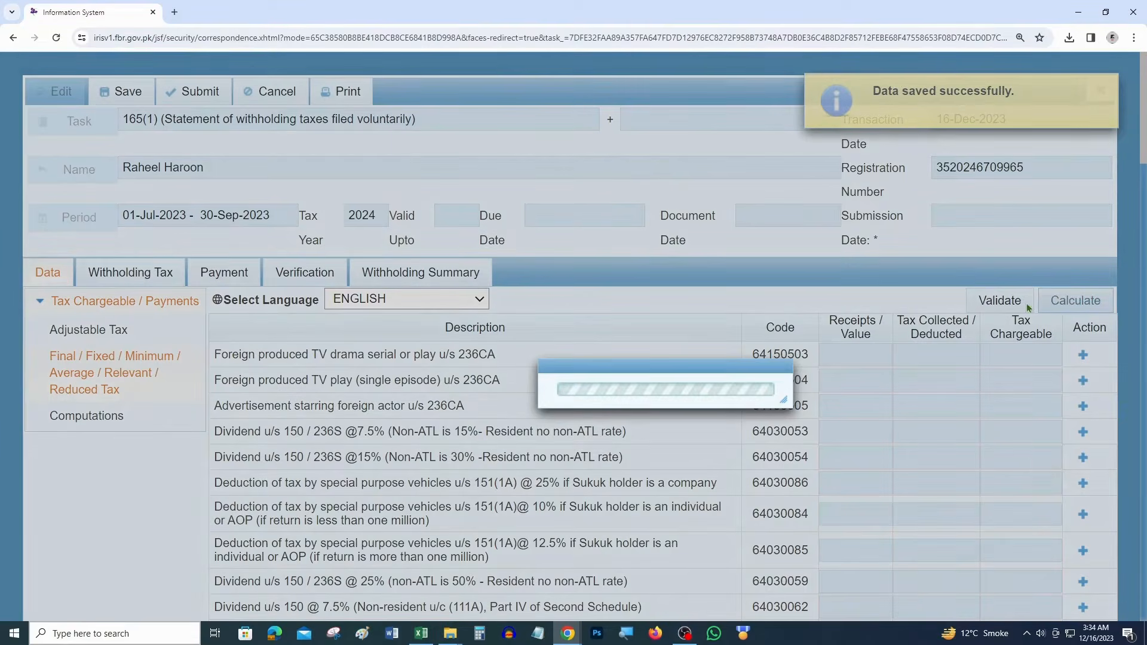
pyautogui.click(1000, 300)
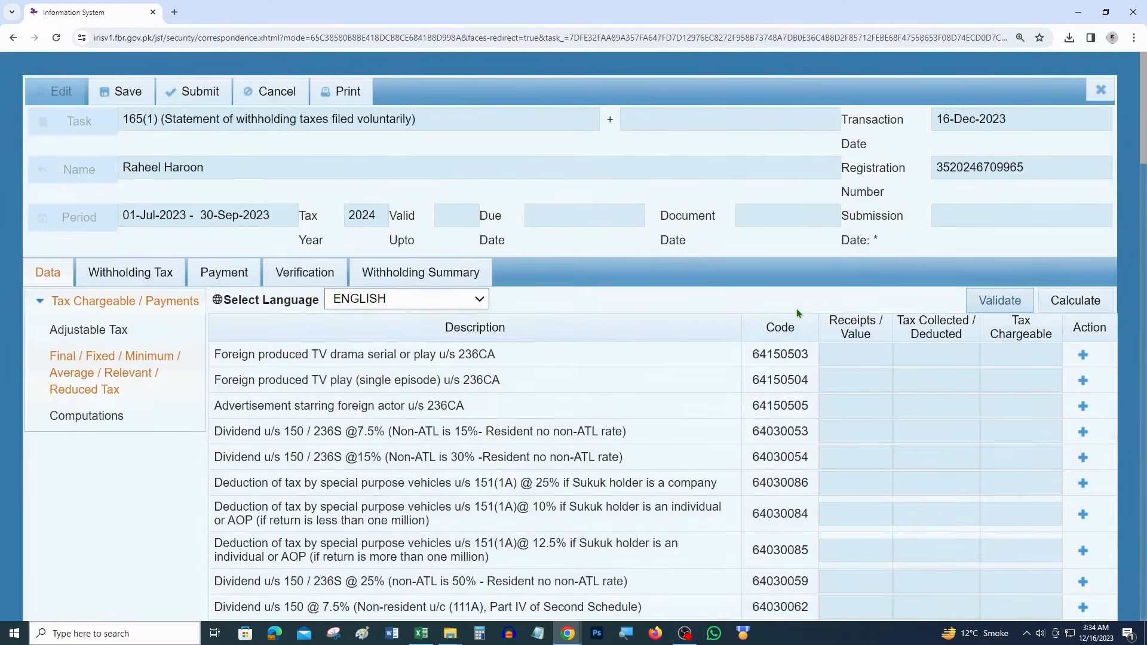
pyautogui.hotkey('ctrl', '-')
pyautogui.hotkey('ctrl', '-')
pyautogui.scroll(-5, 798, 316)
pyautogui.scroll(-8, 800, 322)
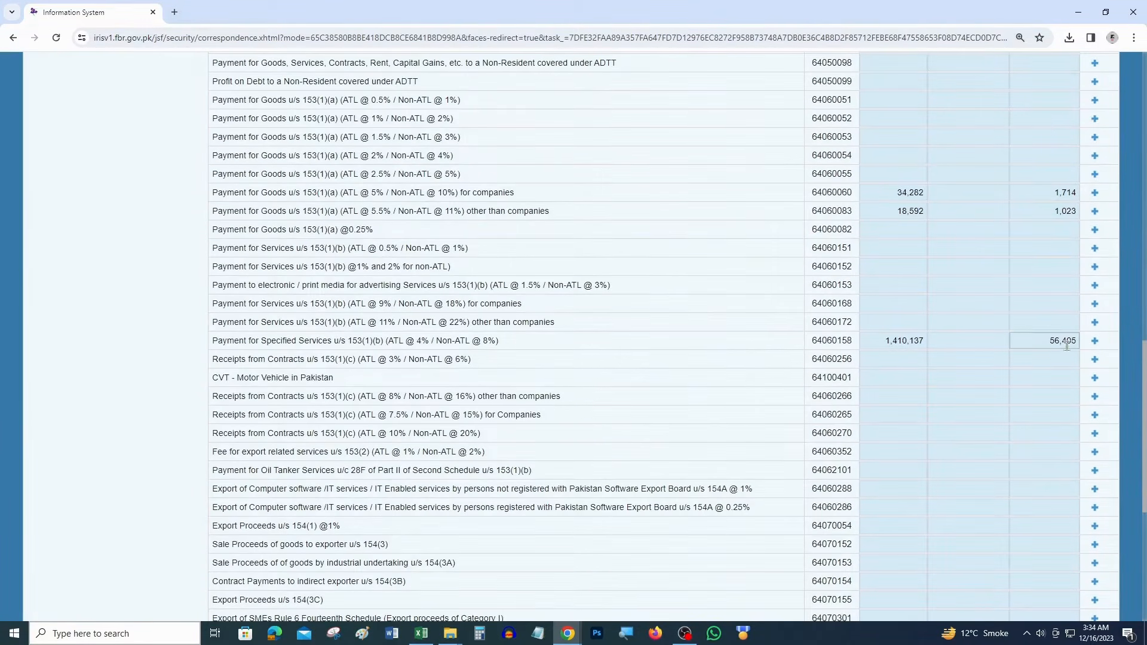
# Add an Excel check sum of rows 3 and 4 withholding tax, giving 56,405
pyautogui.hotkey('alt', 'Tab')
pyautogui.click(895, 366)
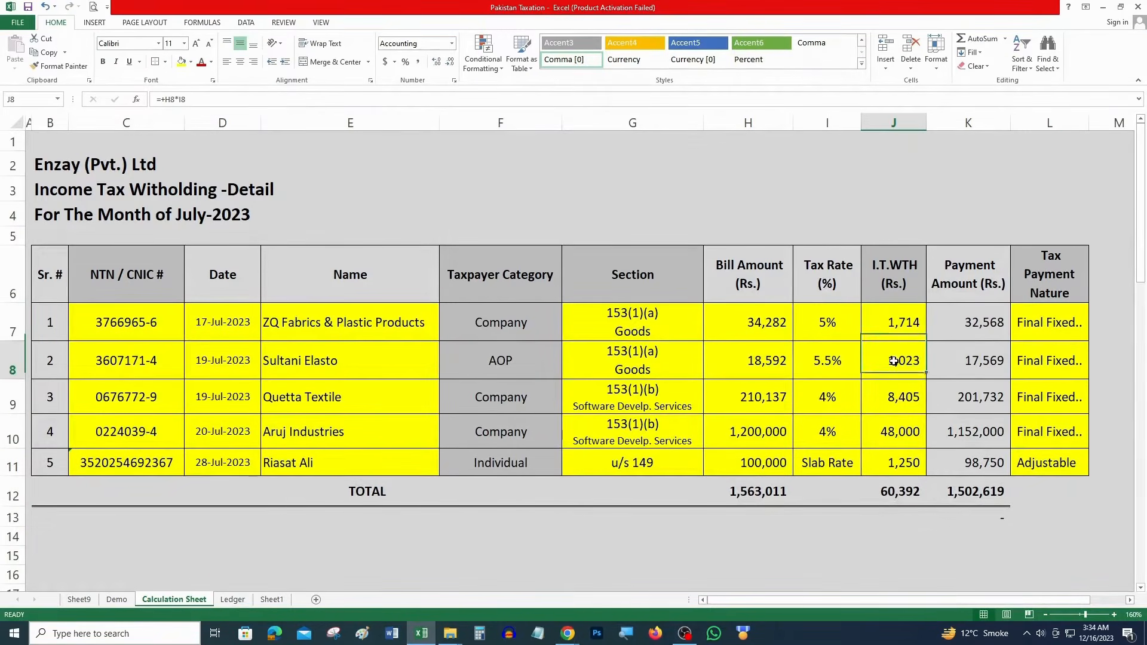
pyautogui.click(903, 538)
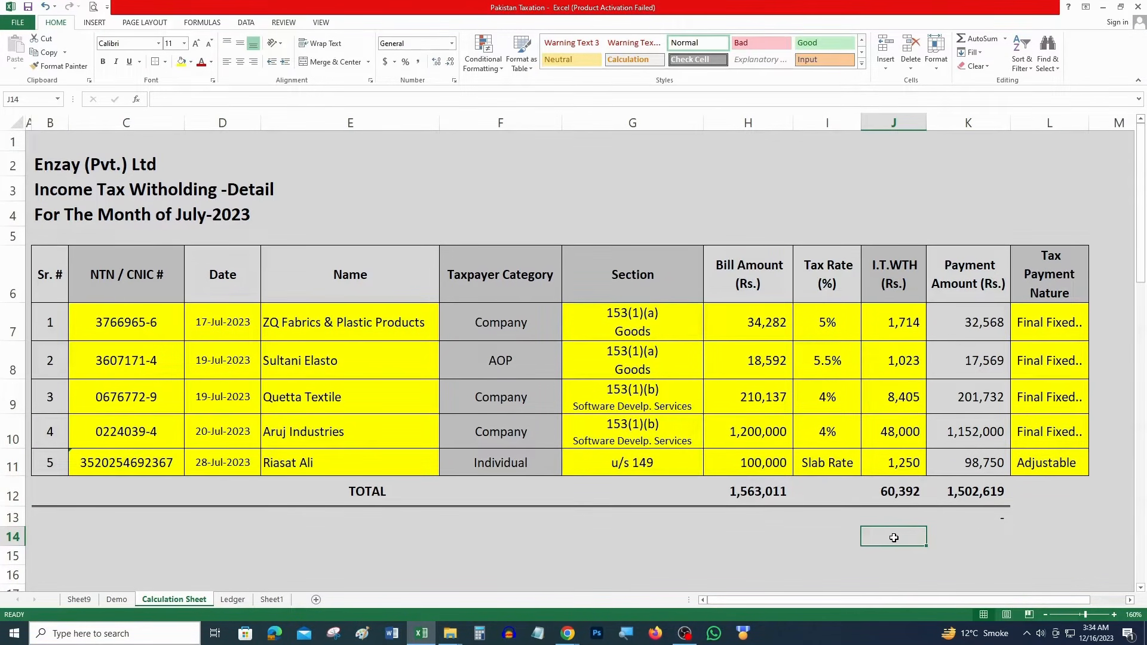
pyautogui.write('=SUM(')
pyautogui.moveTo(903, 411); pyautogui.dragTo(904, 415)
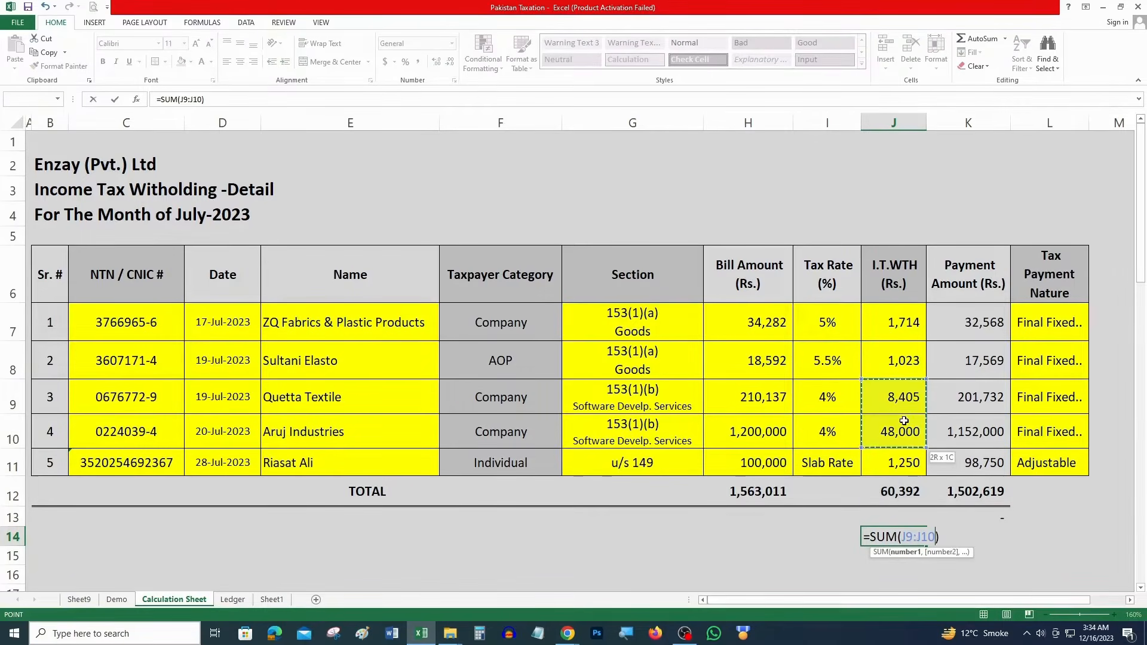
pyautogui.press('Return')
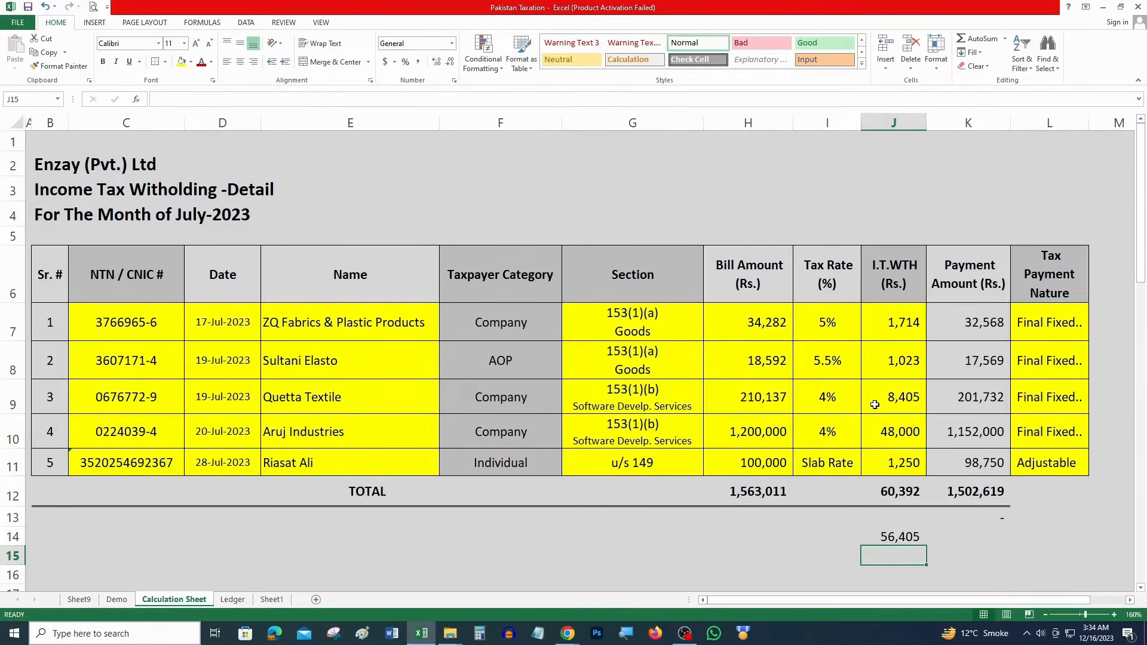
# Open the statement's Computations and confirm code 9201 Withholding Income Tax reads 60,392
pyautogui.hotkey('alt', 'Tab')
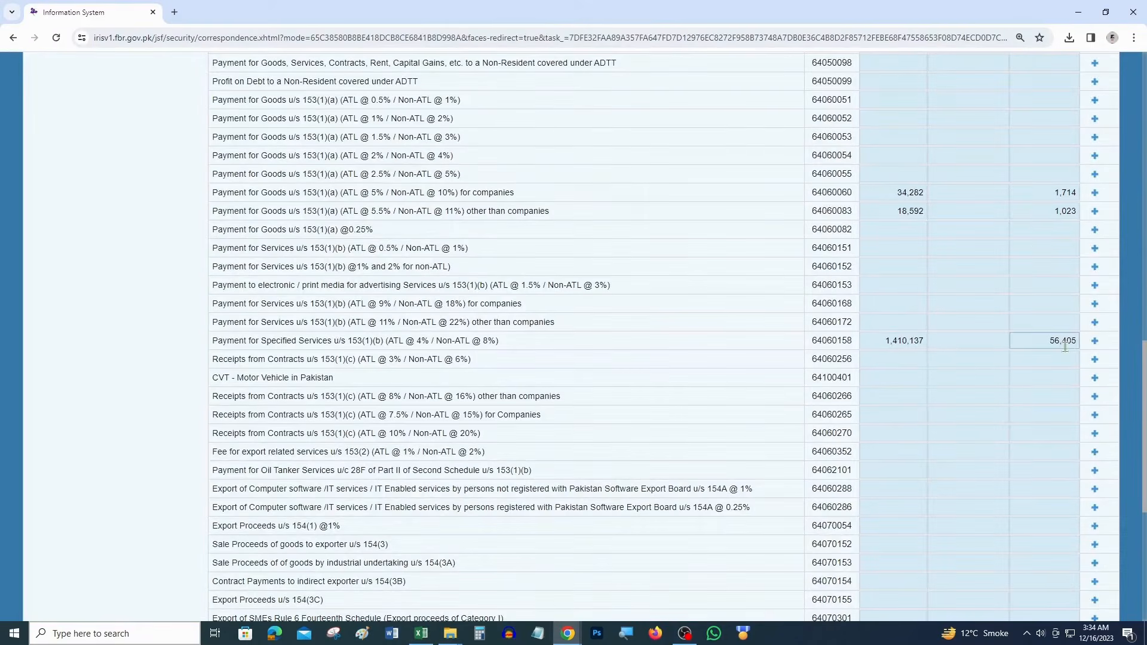
pyautogui.scroll(15, 72, 351)
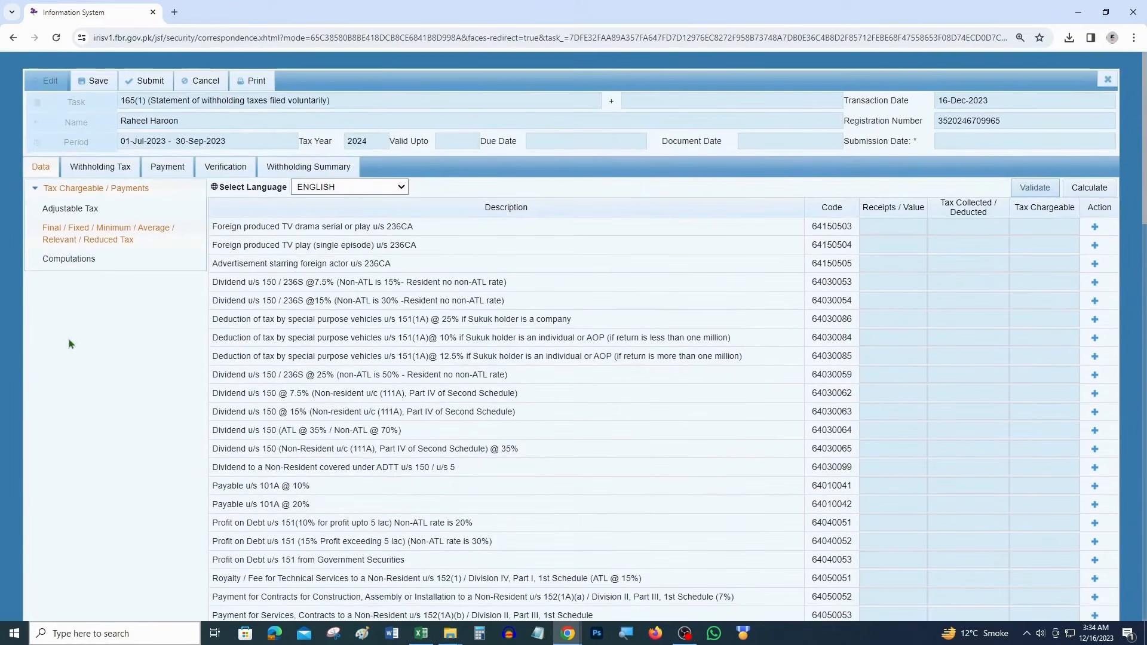
pyautogui.hotkey('ctrl', '+')
pyautogui.hotkey('ctrl', '+')
pyautogui.click(101, 419)
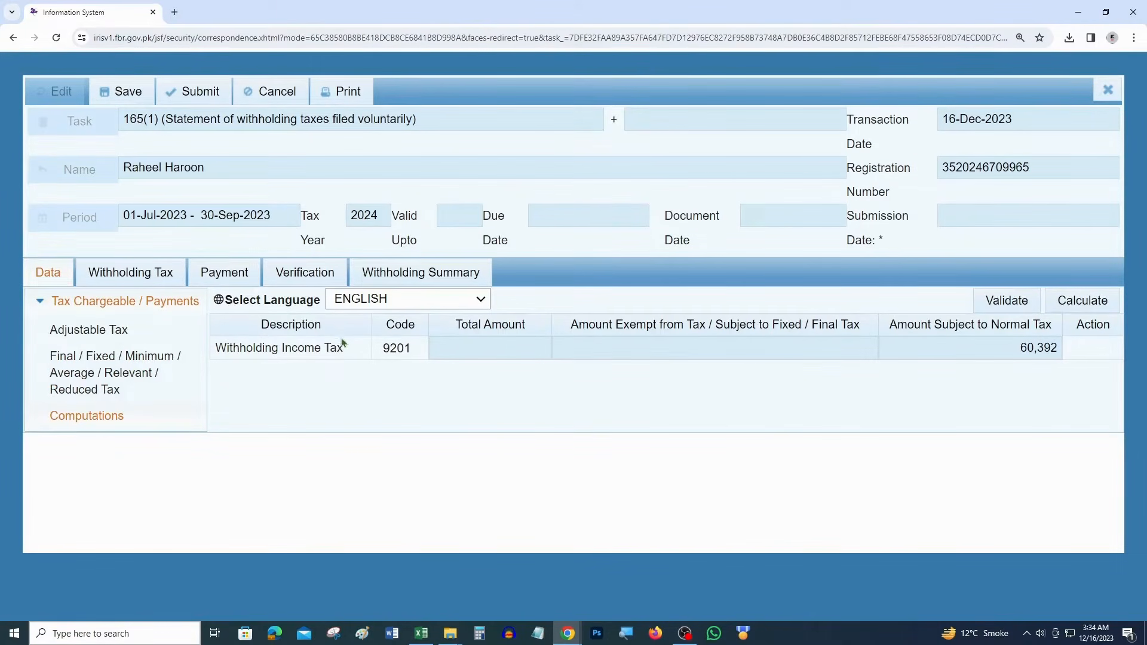
pyautogui.moveTo(348, 351); pyautogui.dragTo(215, 352)
pyautogui.moveTo(461, 354); pyautogui.dragTo(374, 357)
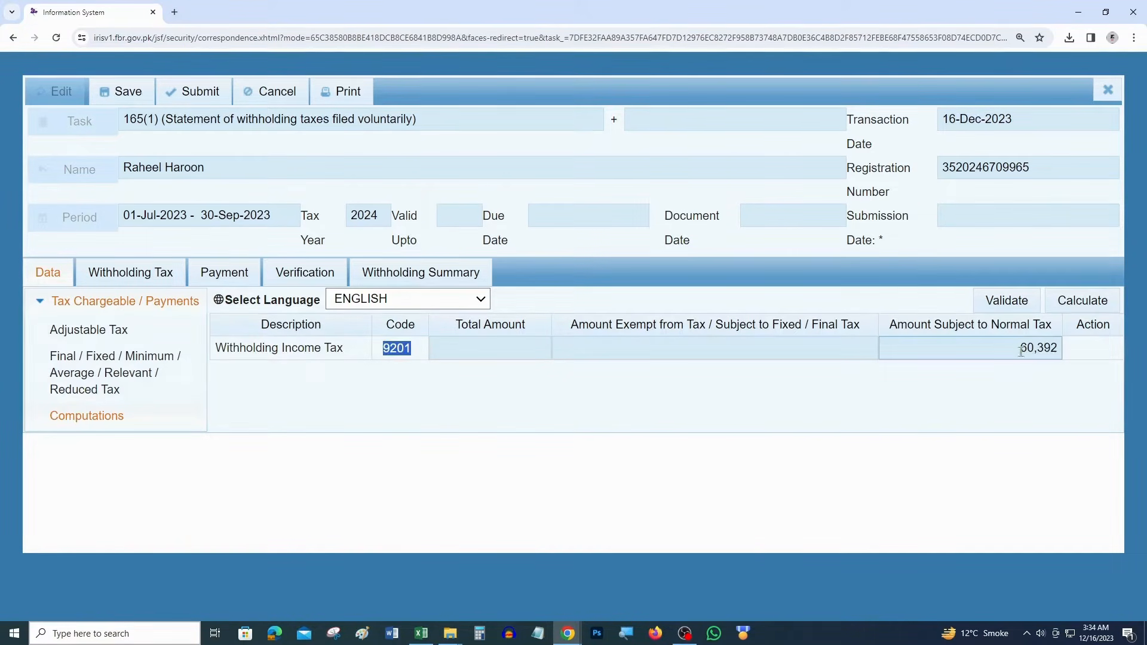
pyautogui.moveTo(1021, 351); pyautogui.dragTo(1056, 352)
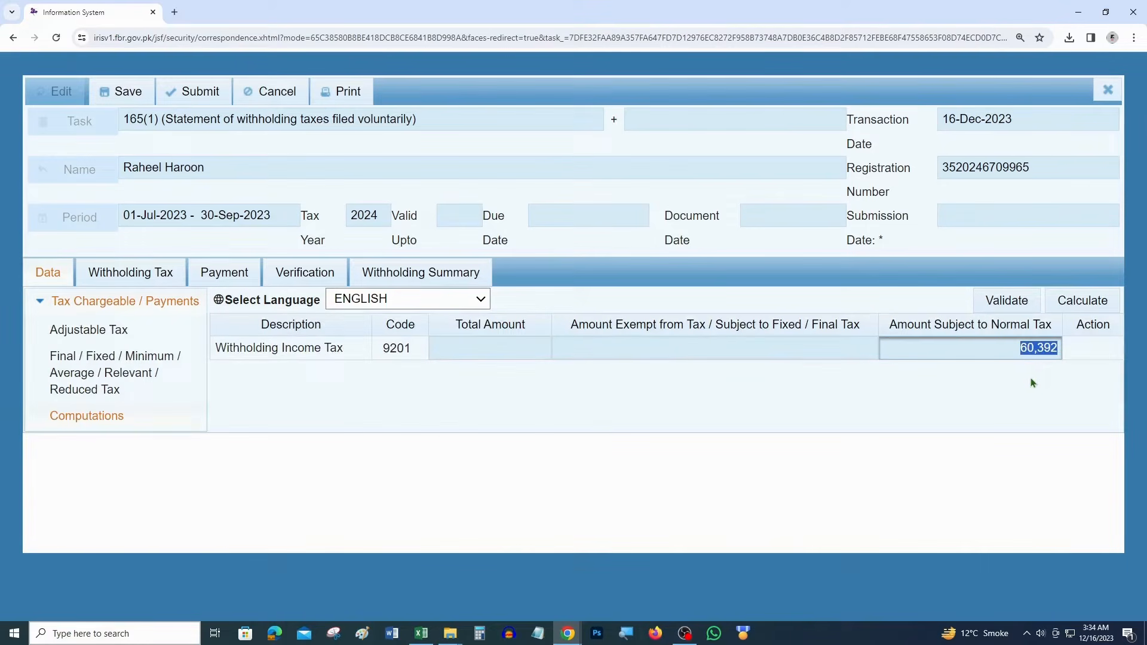
# Mark the 60,392 Excel total yellow, then recalculate, validate and return to the withholding records
pyautogui.hotkey('alt', 'Tab')
pyautogui.press('Up')
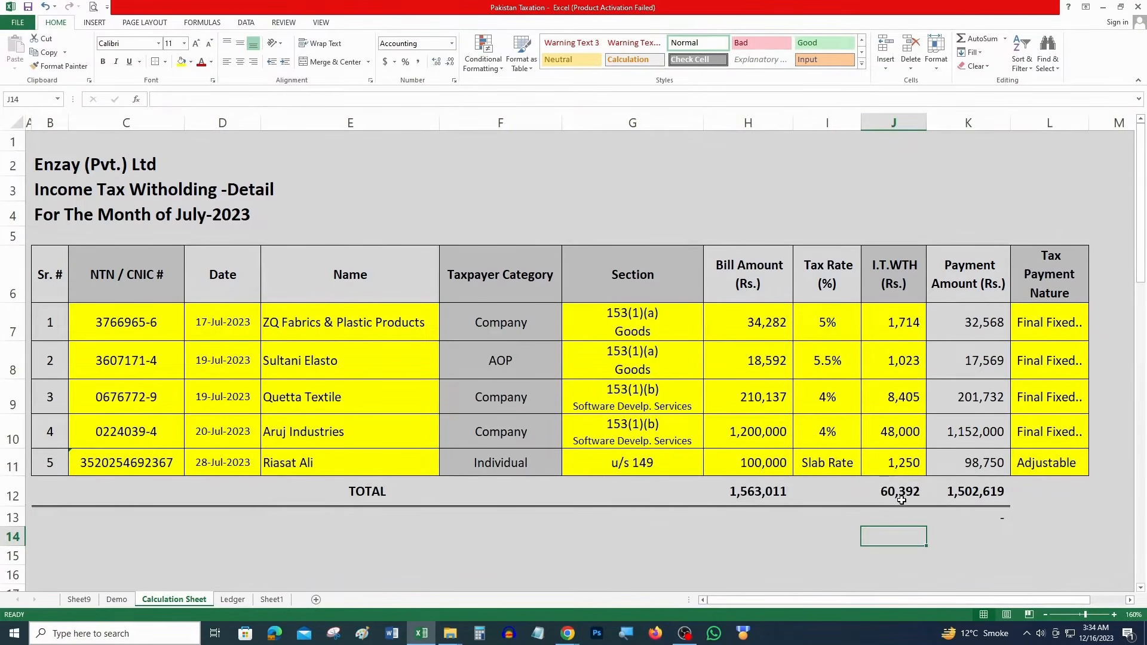
pyautogui.click(181, 61)
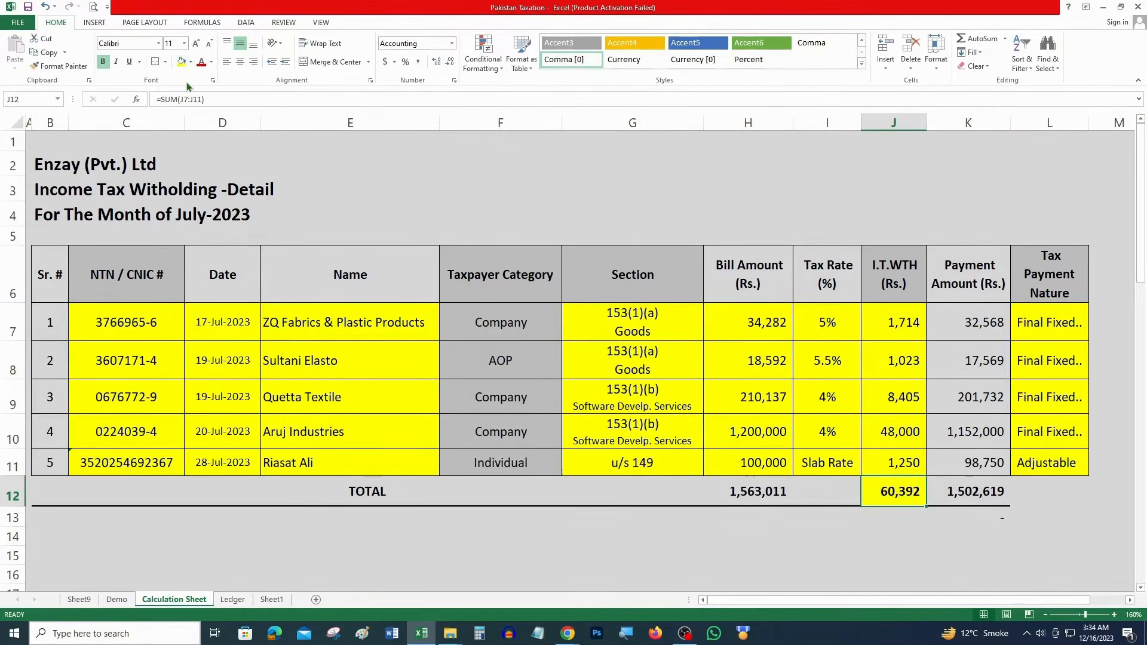
pyautogui.hotkey('alt', 'Tab')
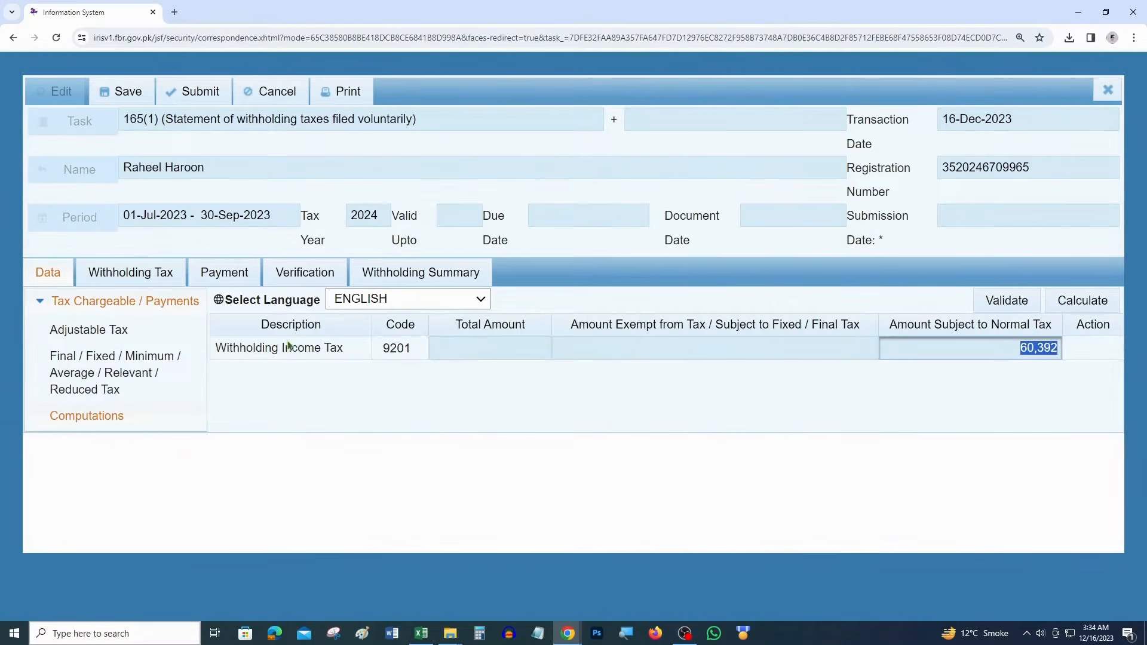
pyautogui.click(1091, 304)
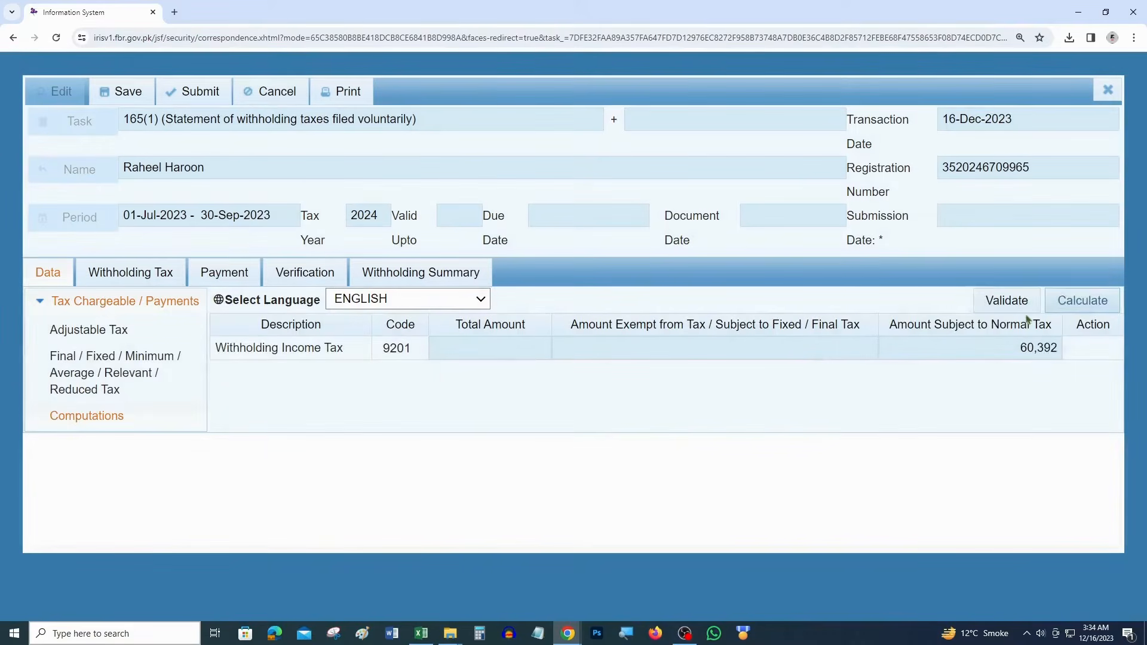
pyautogui.click(1014, 300)
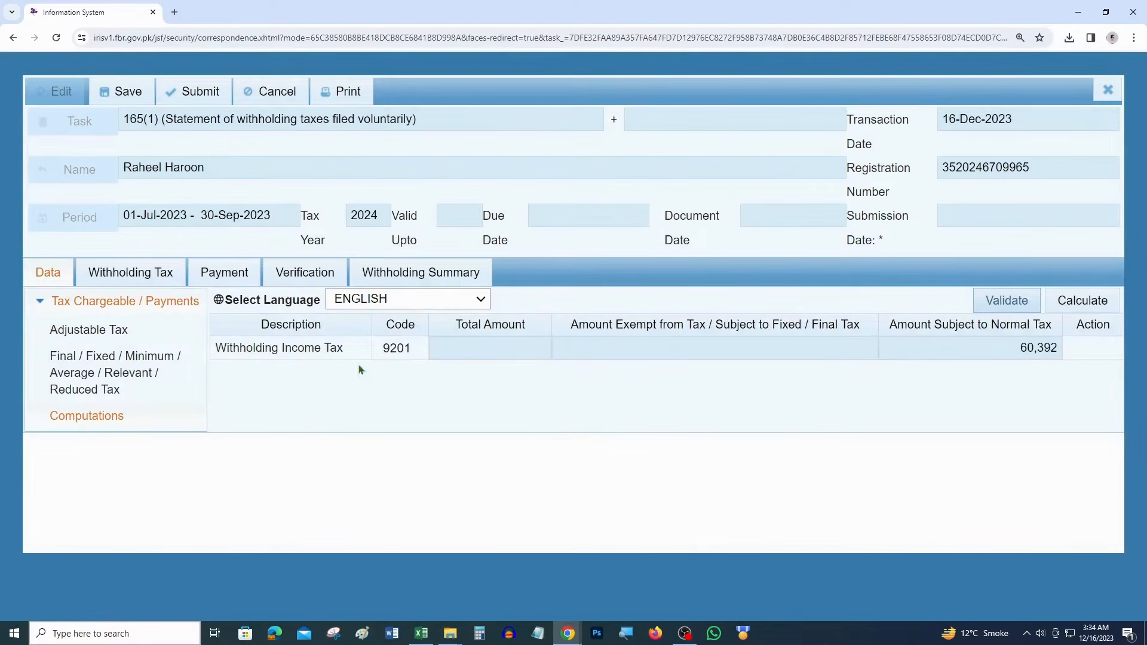
pyautogui.click(145, 271)
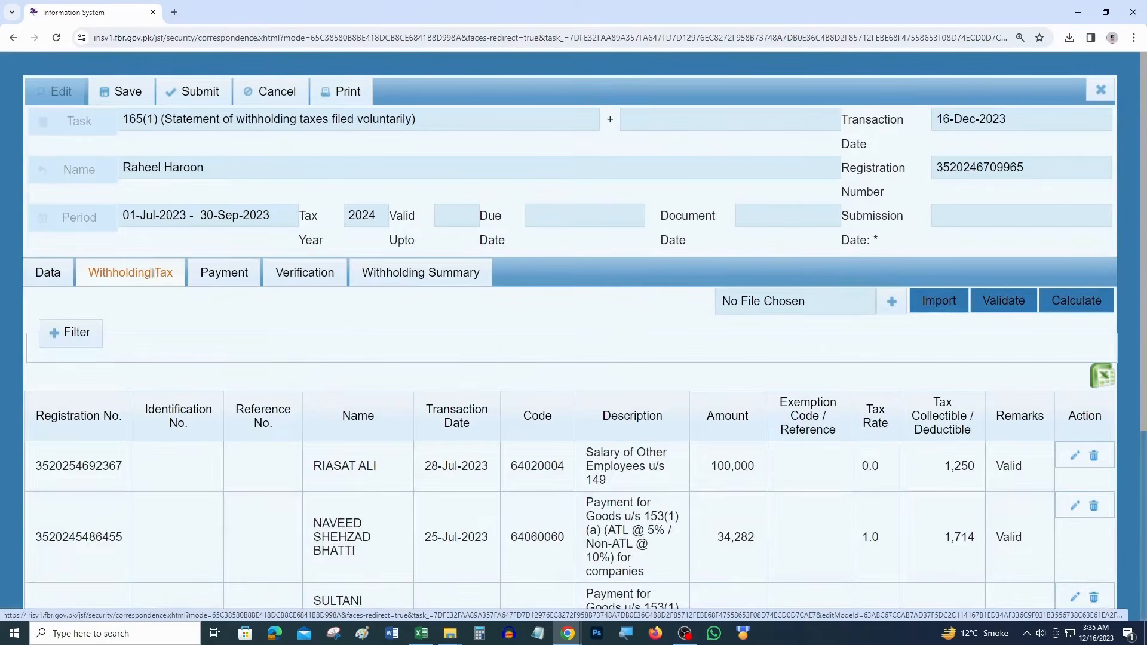
# Zoom out and review the withholding entries' Registration No. and Name columns
pyautogui.hotkey('ctrl', '-')
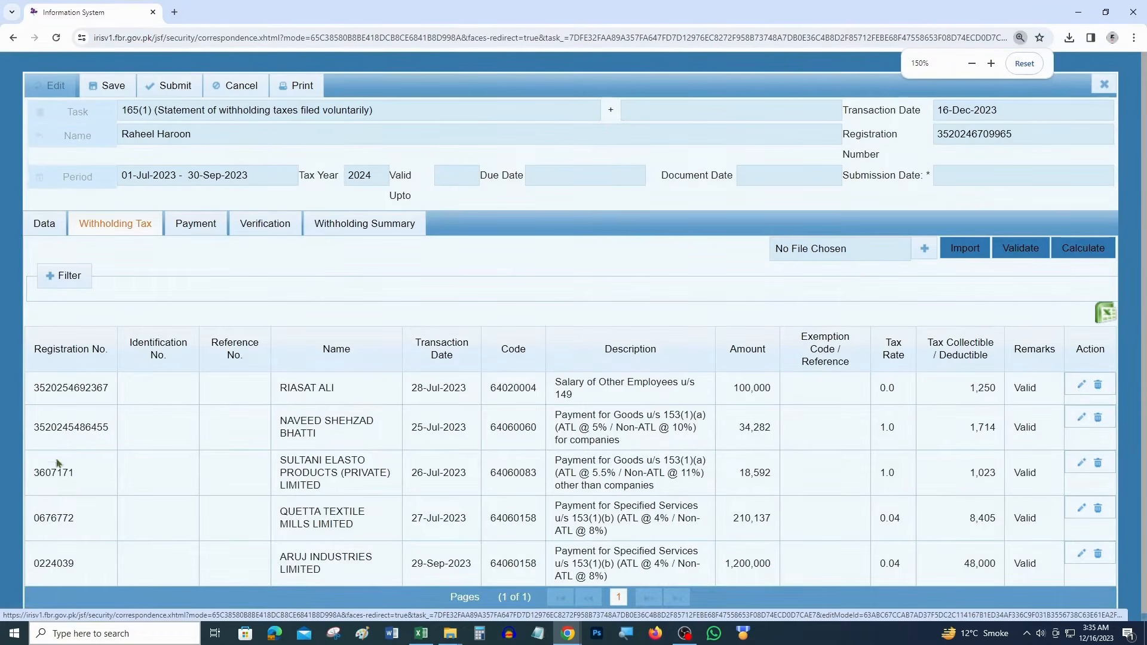
pyautogui.moveTo(71, 420); pyautogui.dragTo(68, 560)
pyautogui.click(82, 530)
pyautogui.doubleClick(62, 350)
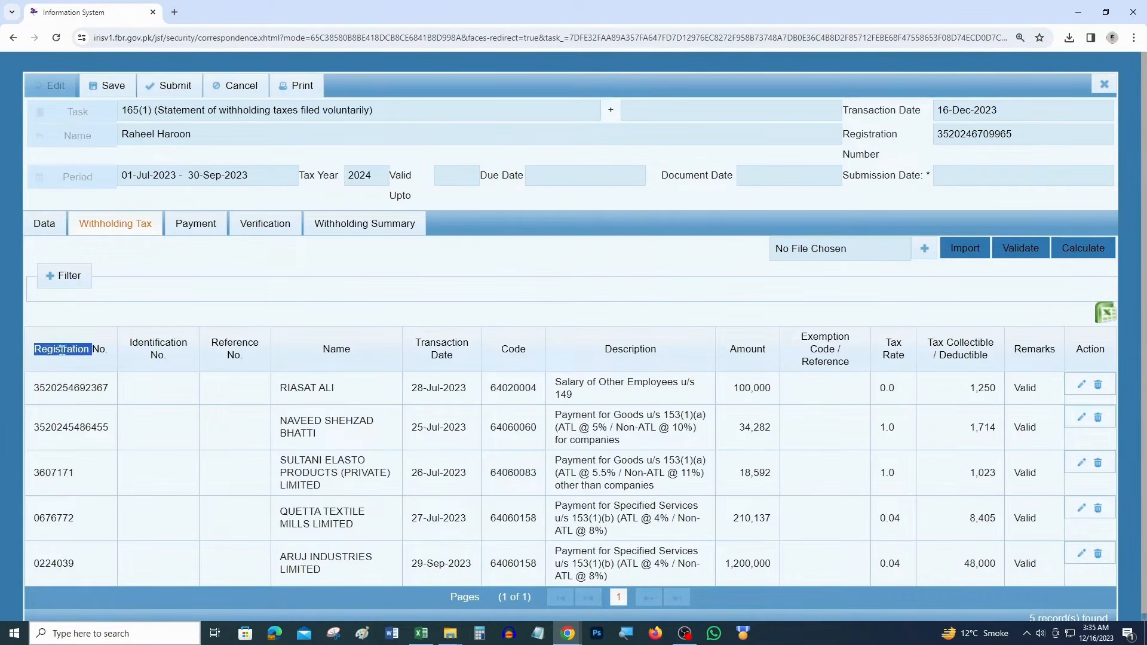
pyautogui.doubleClick(331, 349)
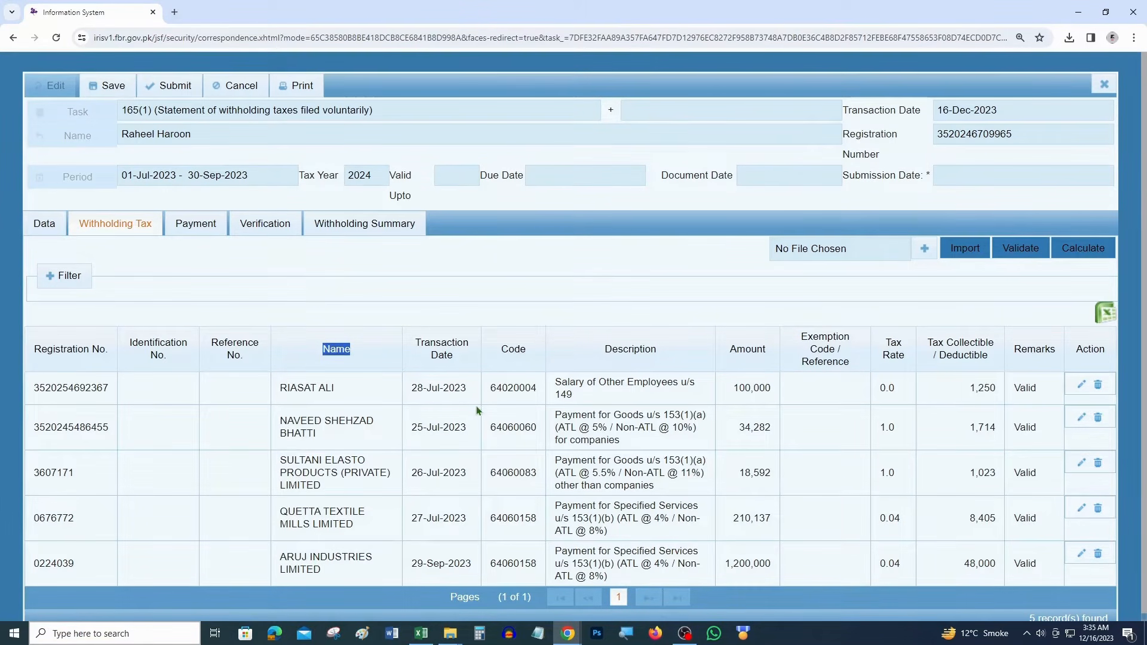
pyautogui.click(419, 347)
# Change the Aruj Industries entry's transaction date to 29 July 2023, save, and revalidate
pyautogui.click(1094, 558)
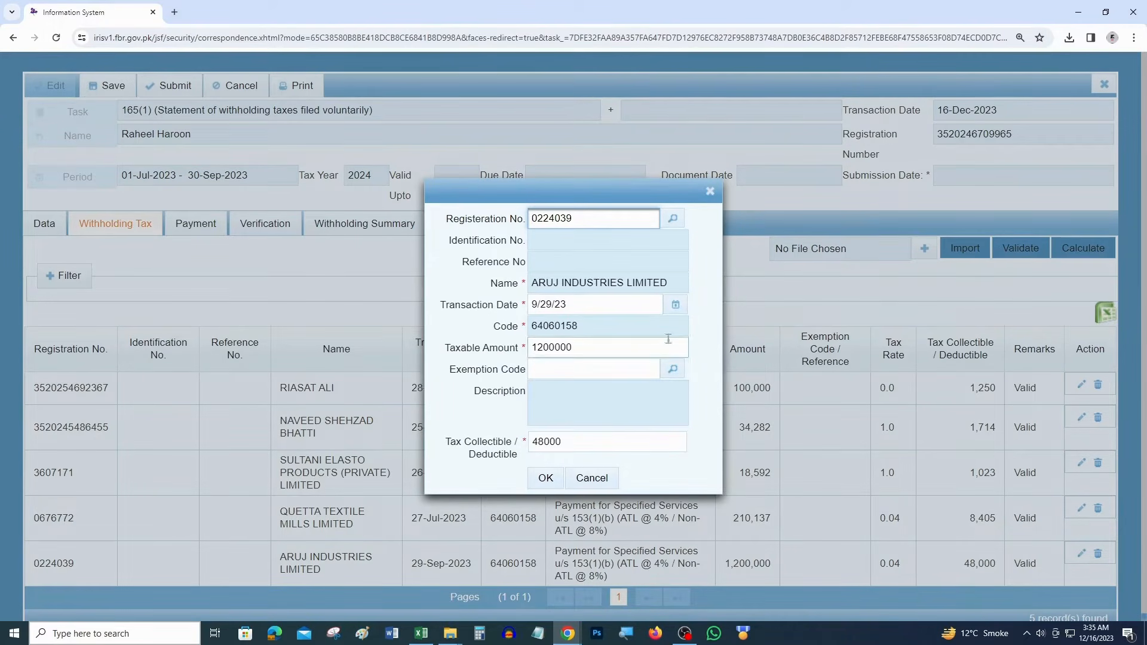
pyautogui.click(675, 306)
pyautogui.click(584, 329)
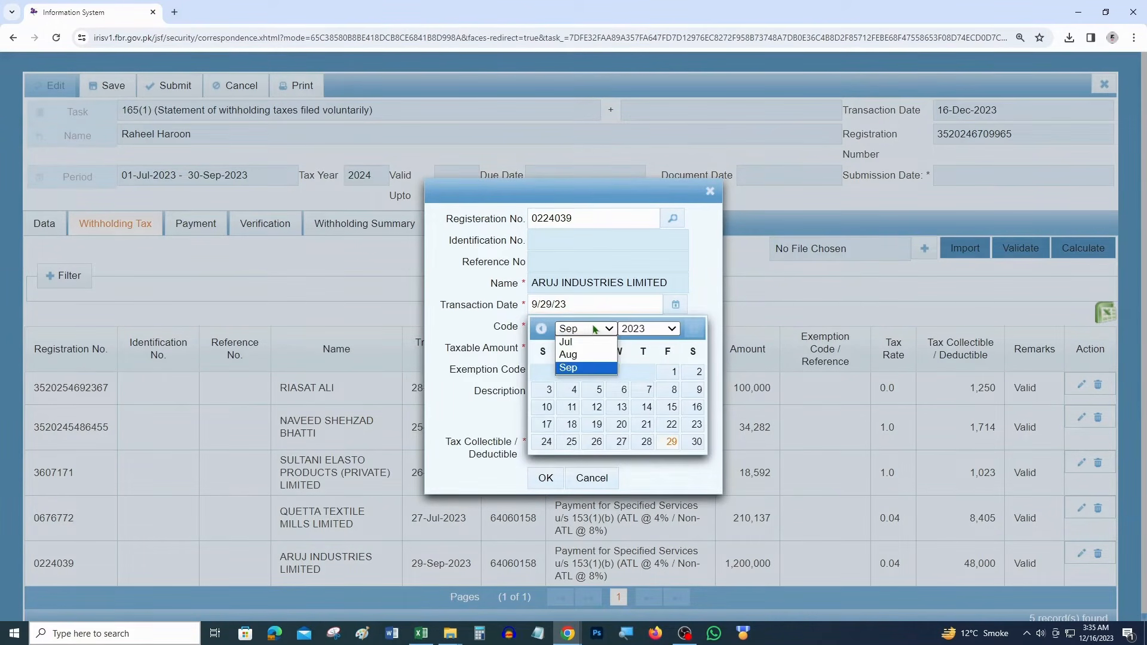
pyautogui.click(574, 345)
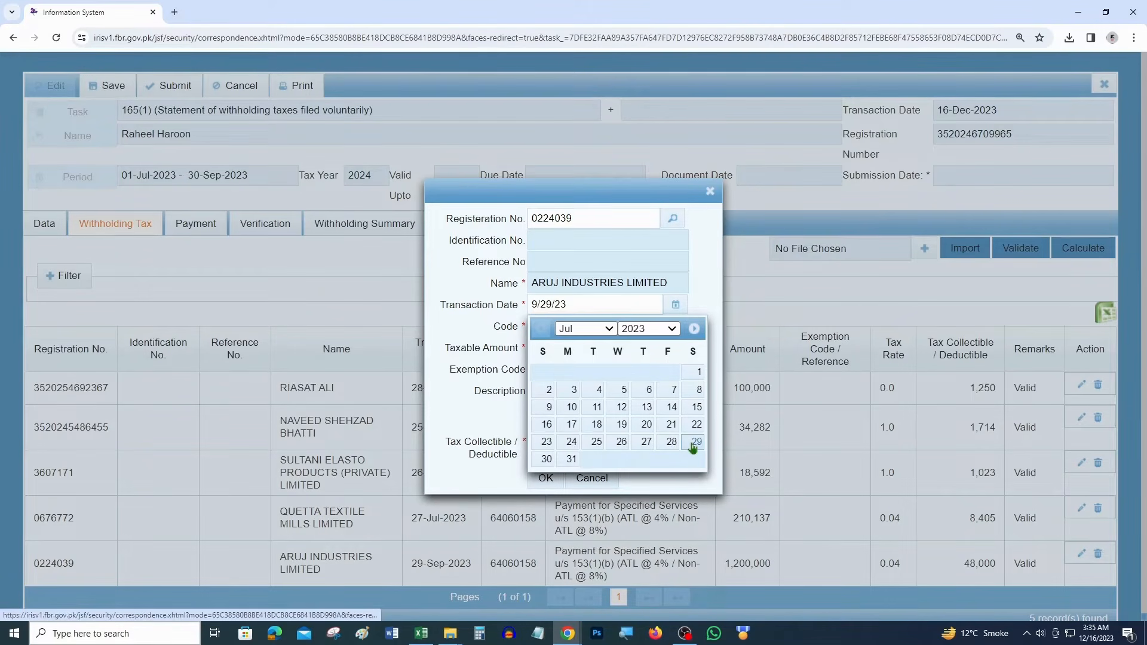
pyautogui.click(693, 445)
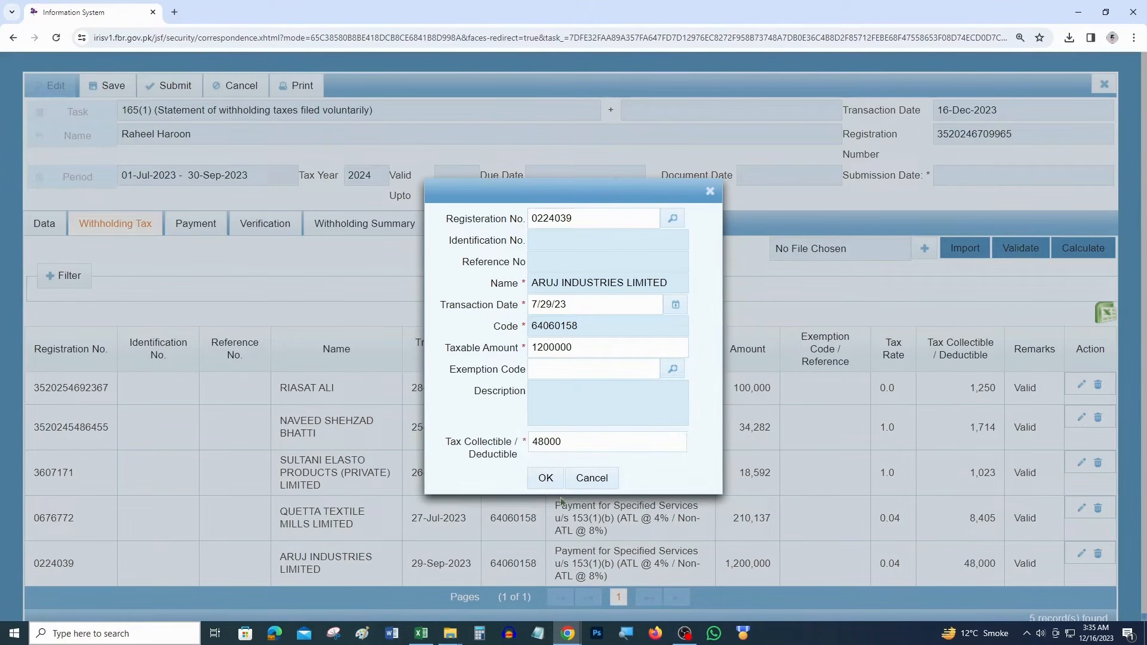
pyautogui.click(547, 478)
pyautogui.click(1023, 249)
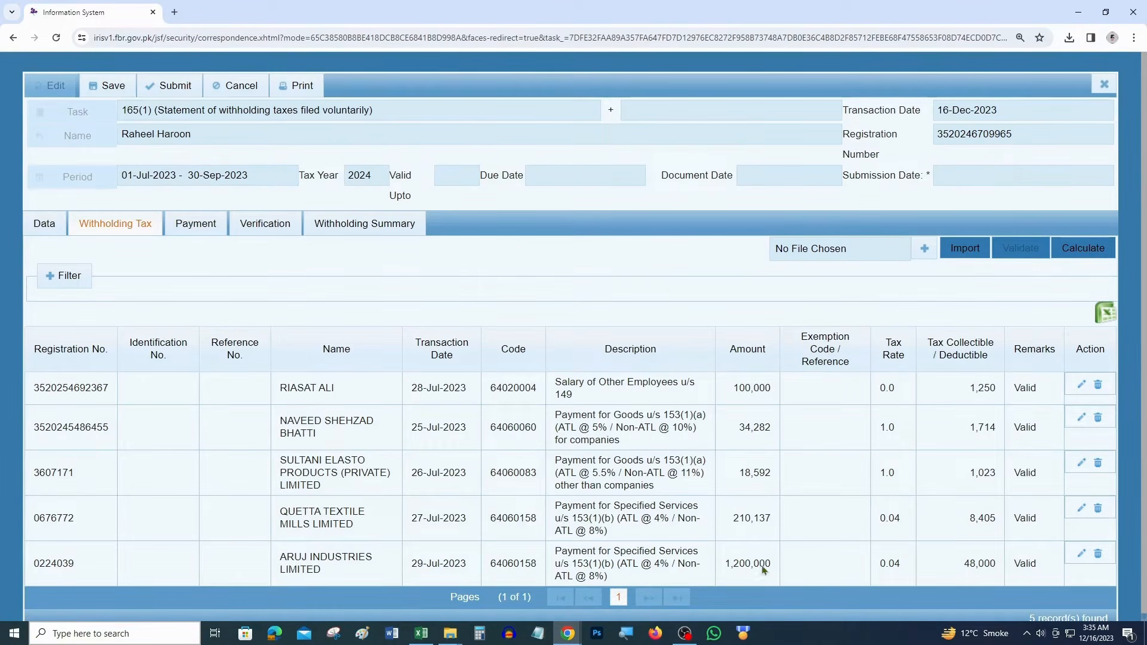
# Open the statement's Payment section, which lists no CPR records
pyautogui.doubleClick(1025, 348)
pyautogui.click(1025, 389)
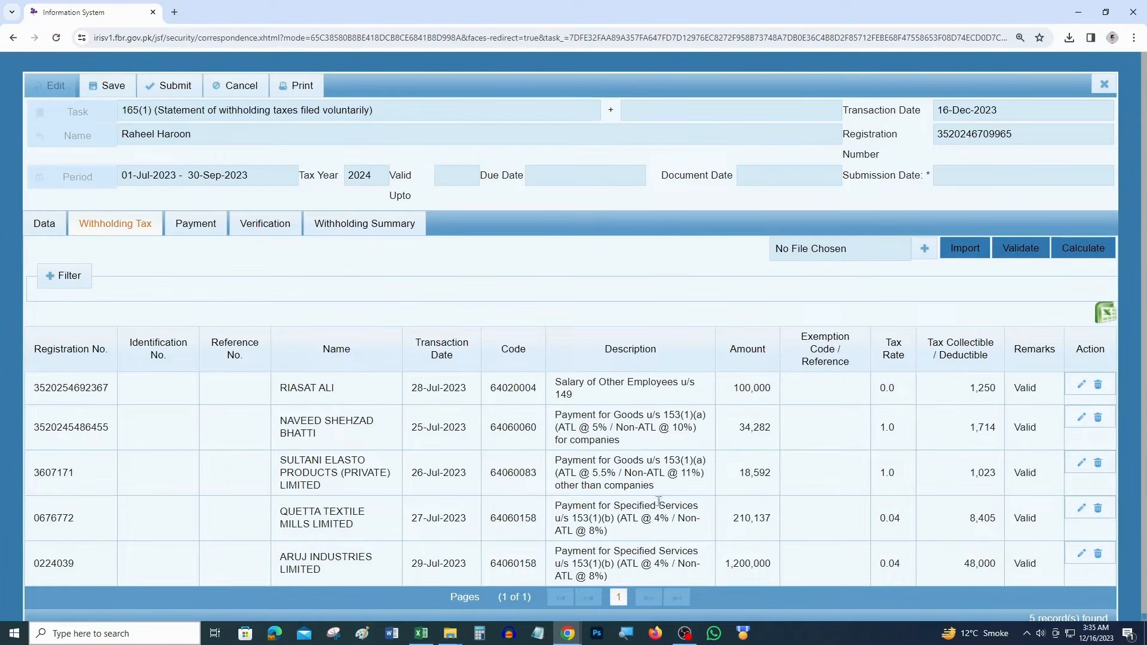
pyautogui.click(199, 226)
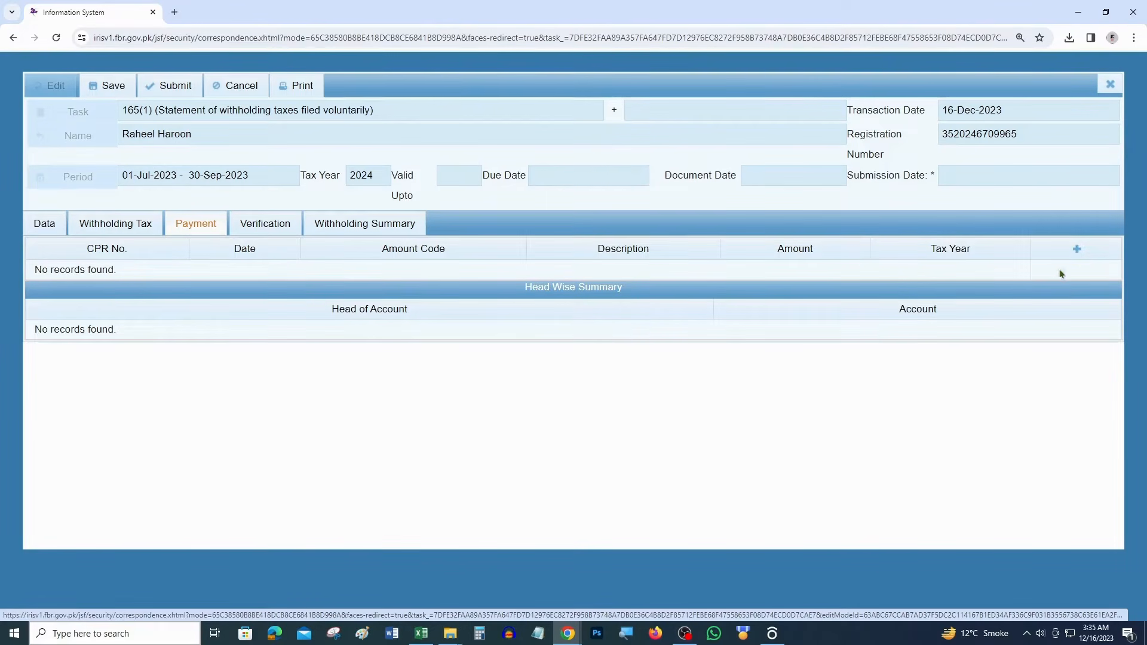
# Search for payments to attach, then sum J7:J10 in Excel cell J14 to get 59,142
pyautogui.click(1078, 251)
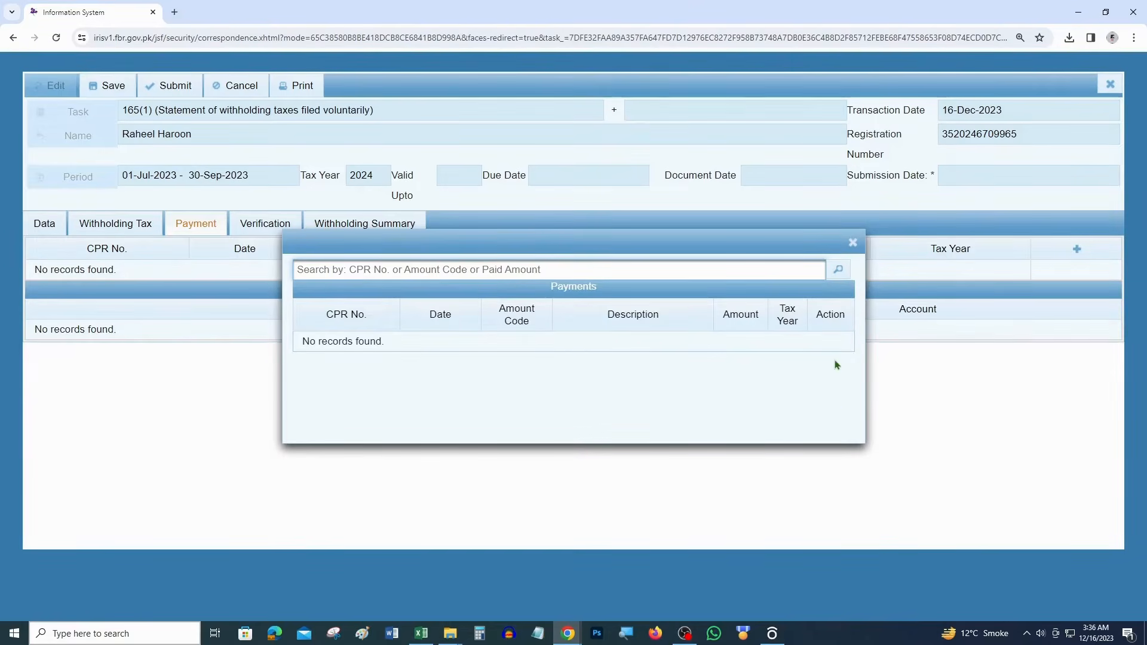
pyautogui.hotkey('alt', 'Tab')
pyautogui.click(899, 542)
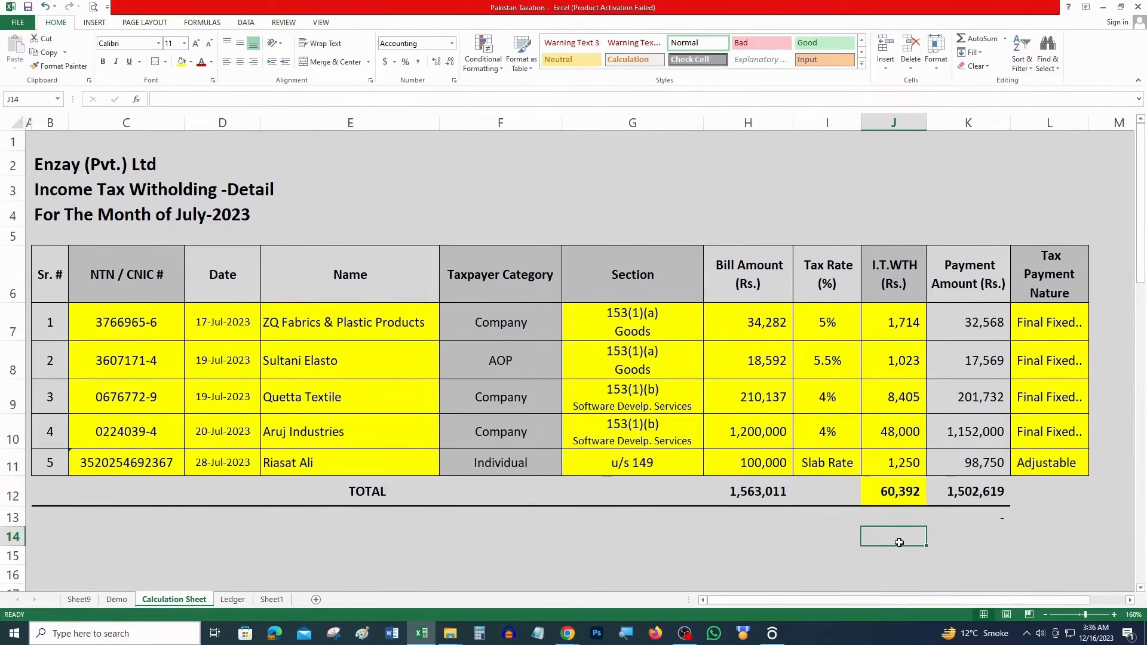
pyautogui.write('=')
pyautogui.click(899, 459)
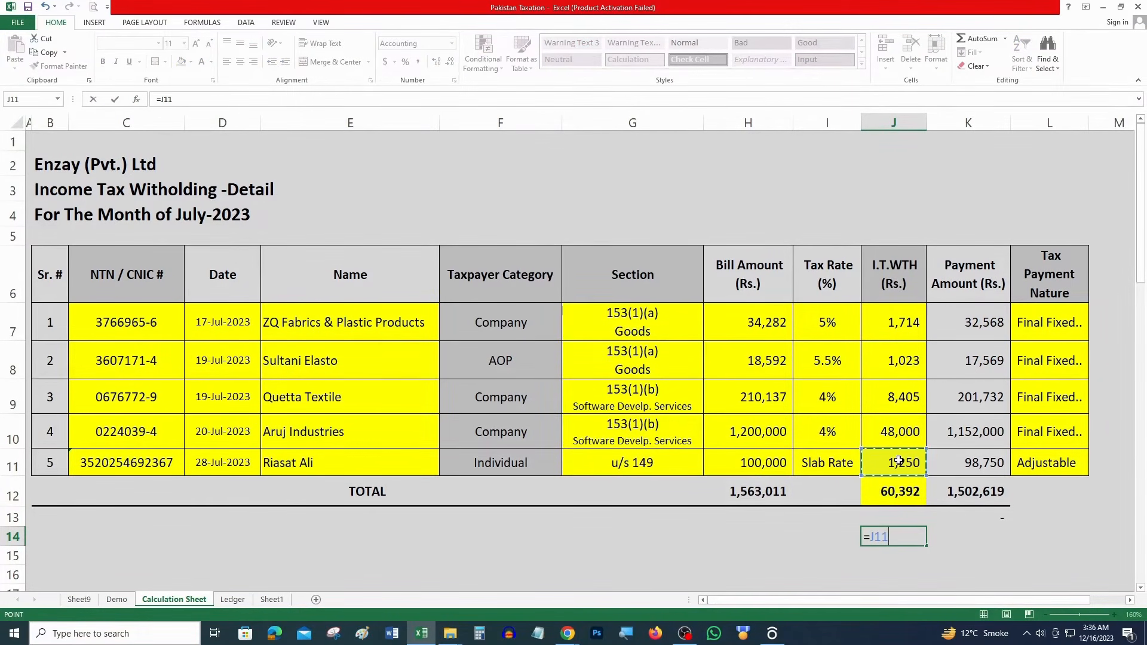
pyautogui.press('Escape')
pyautogui.hotkey('alt', '=')
pyautogui.moveTo(909, 332); pyautogui.dragTo(906, 433)
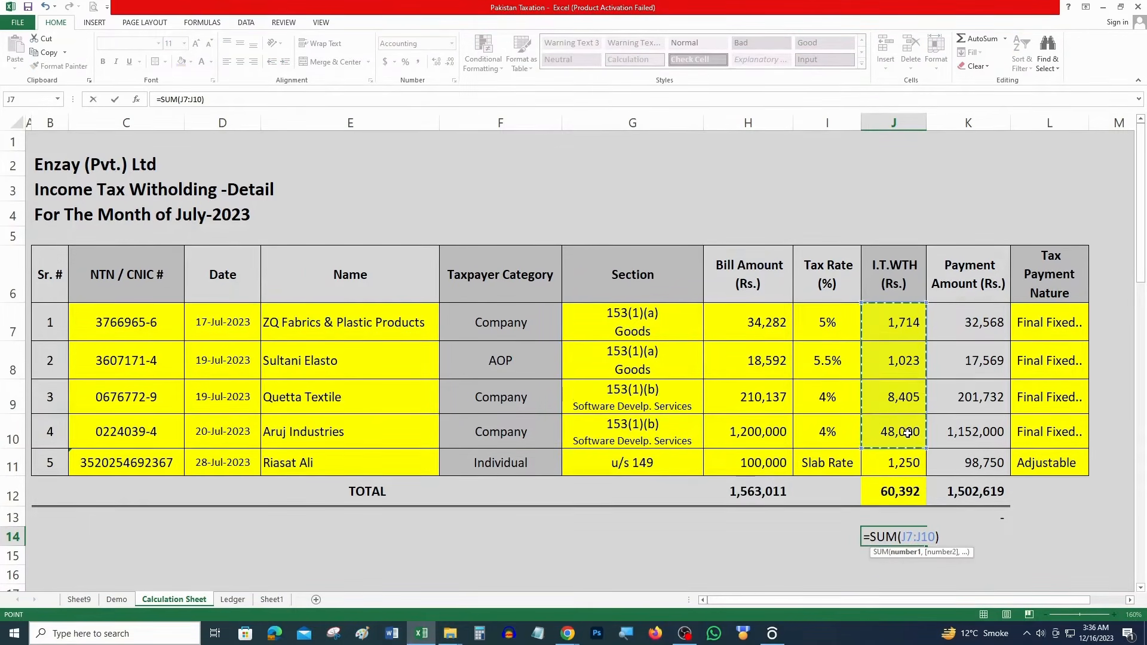
pyautogui.press('Return')
# Set J15 to =J11 showing 1,250 and close the empty payments search
pyautogui.write('=')
pyautogui.click(895, 464)
pyautogui.press('Return')
pyautogui.moveTo(908, 536); pyautogui.dragTo(907, 556)
pyautogui.hotkey('alt', 'Tab')
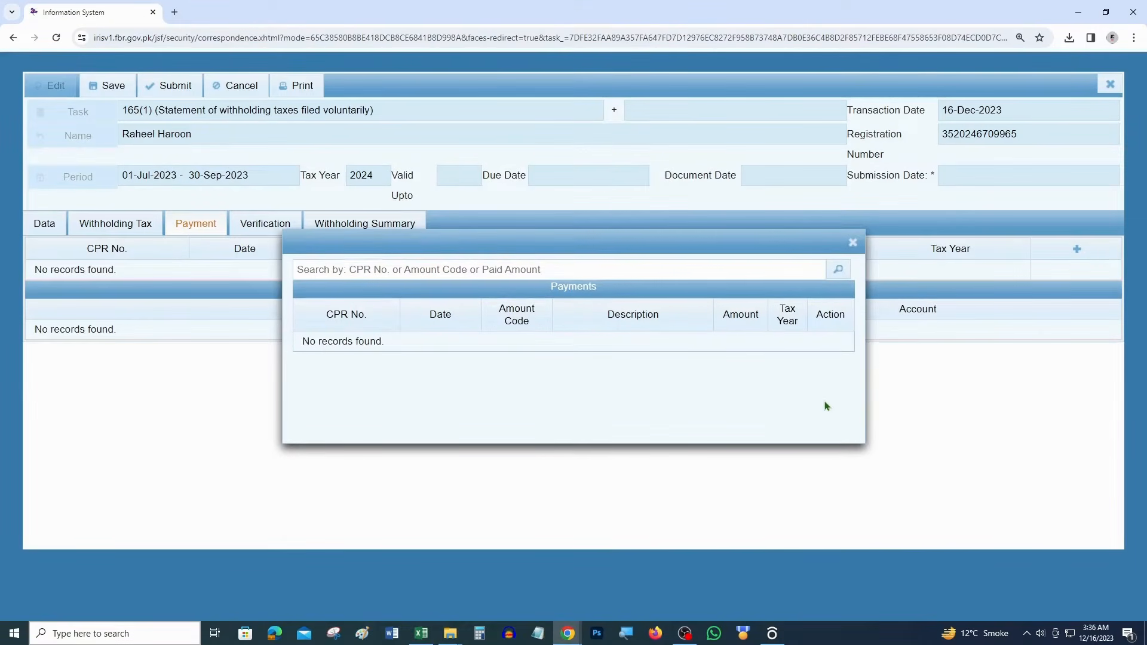
pyautogui.click(853, 242)
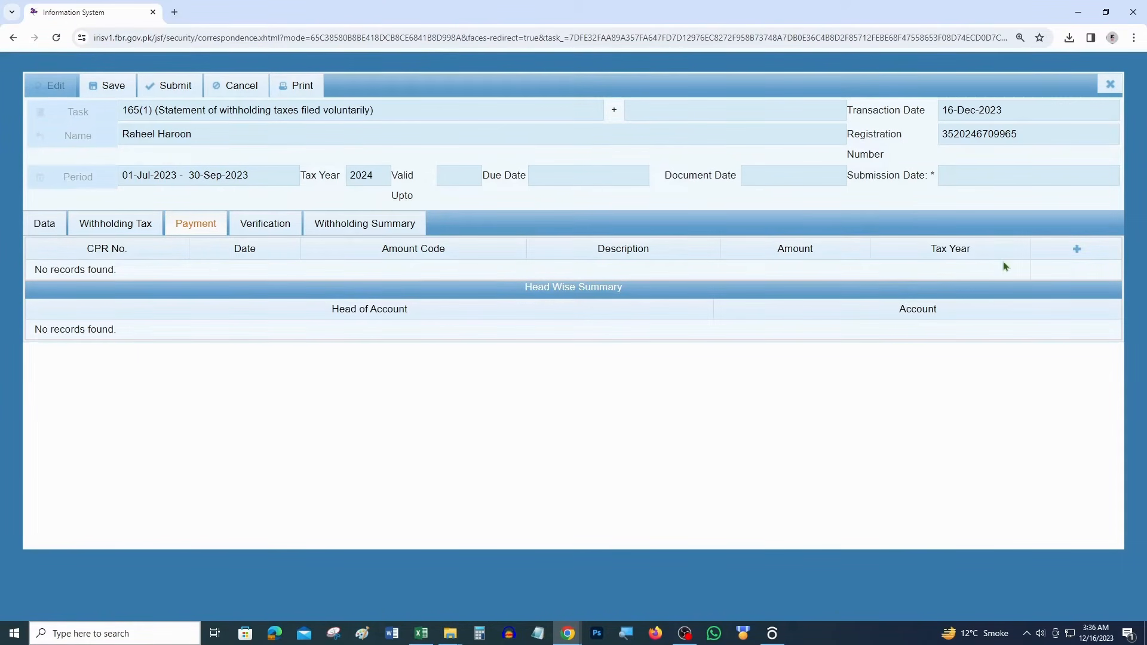
# Verify the declaration with the PIN, decline Chrome's save prompt, and open the Withholding Summary
pyautogui.click(252, 226)
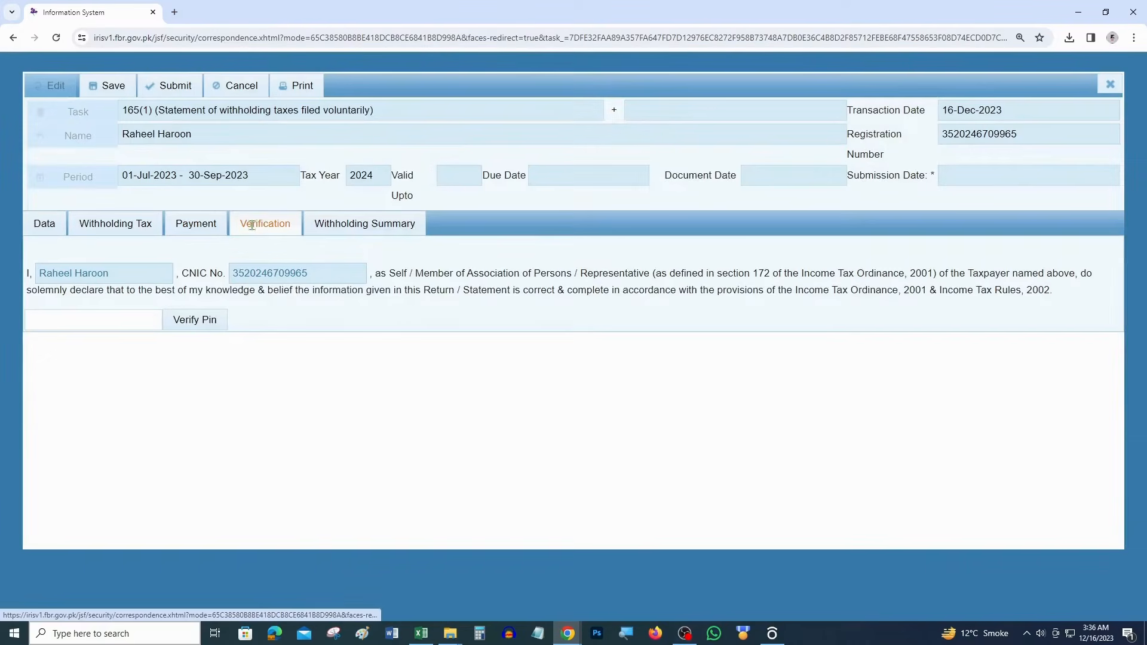
pyautogui.click(100, 318)
pyautogui.write('••')
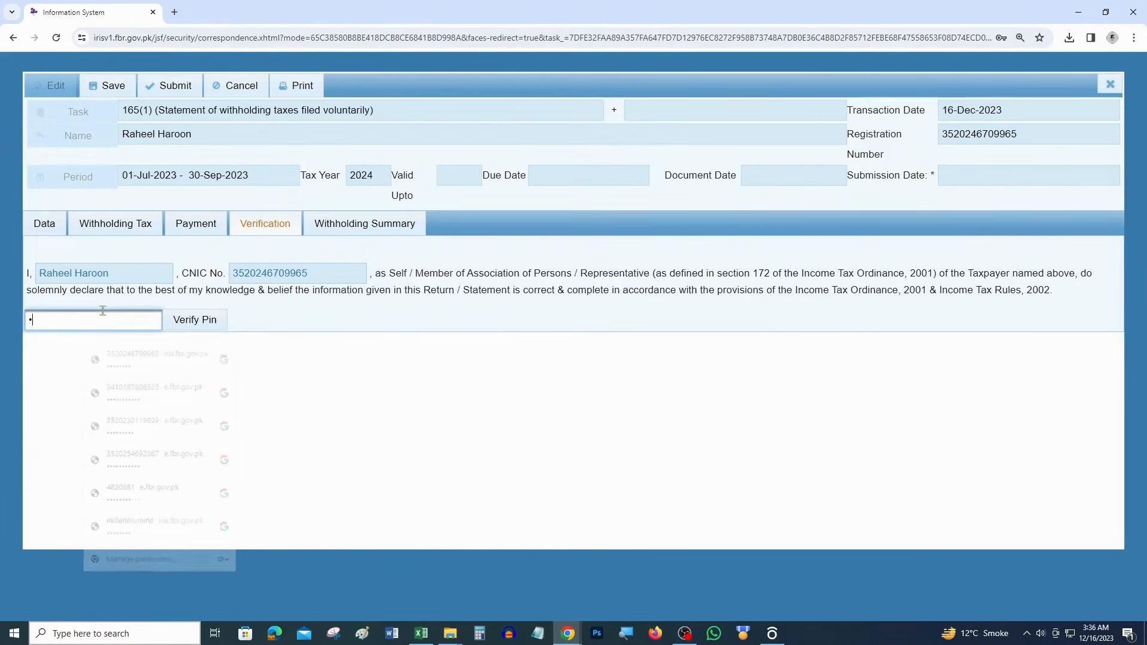
pyautogui.press('Return')
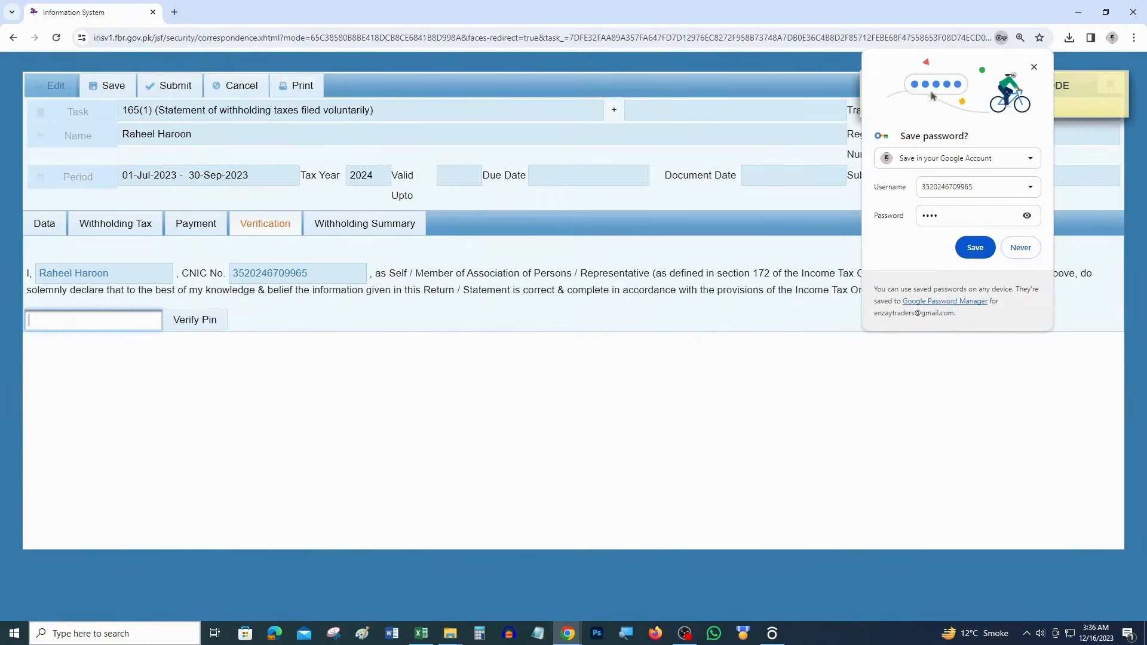
pyautogui.click(1120, 85)
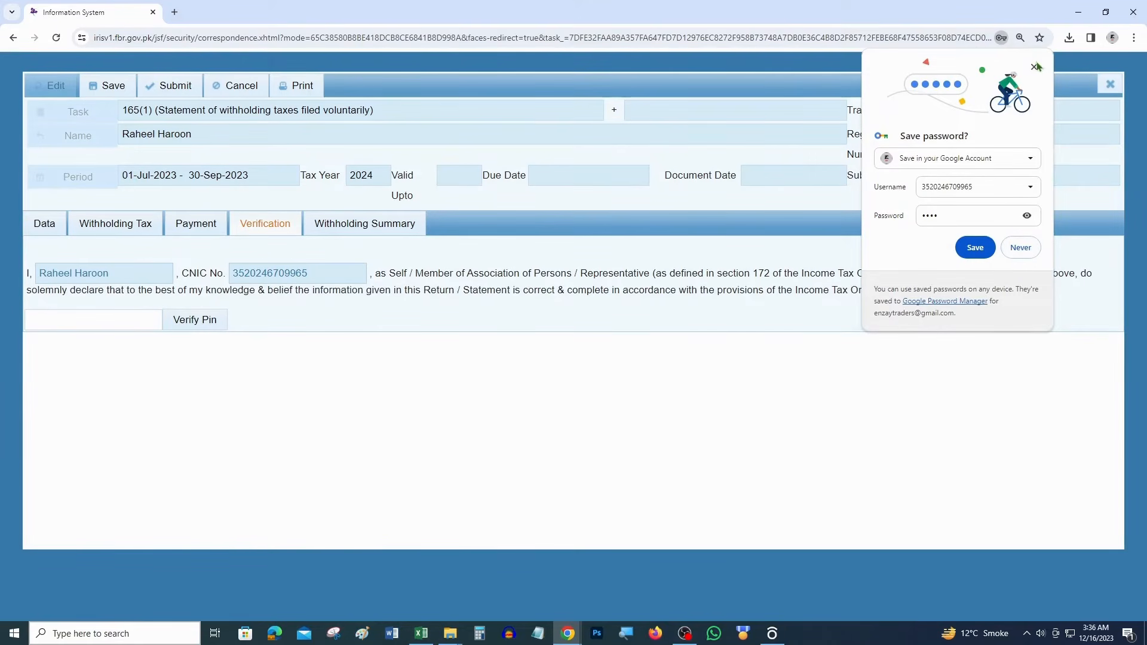
pyautogui.click(1035, 69)
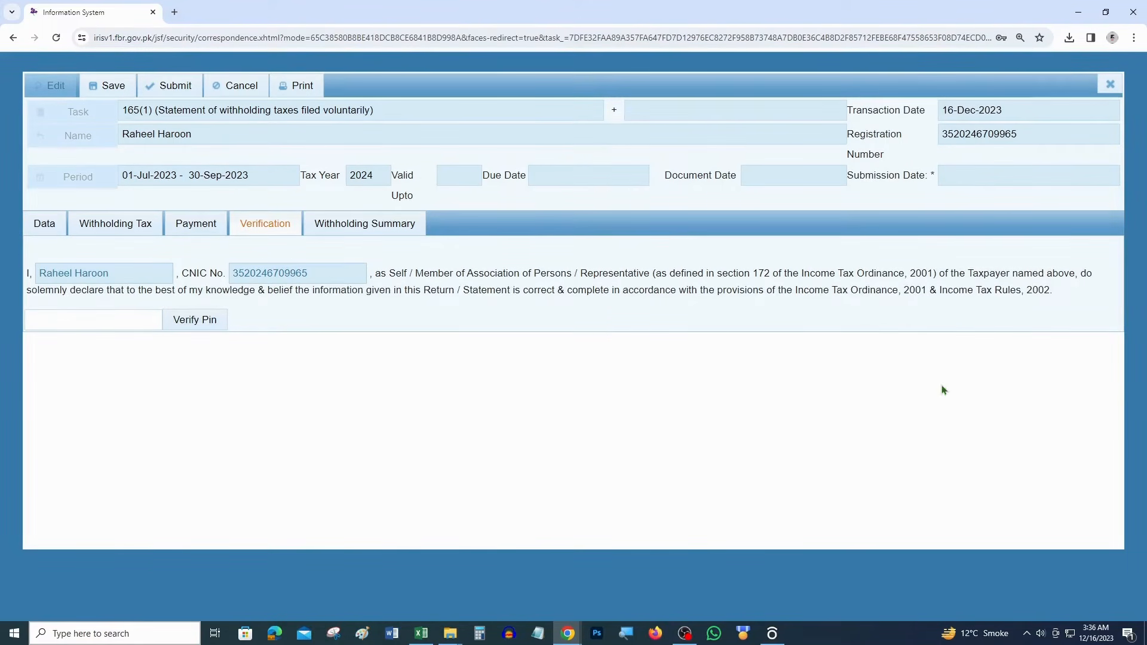
pyautogui.click(360, 227)
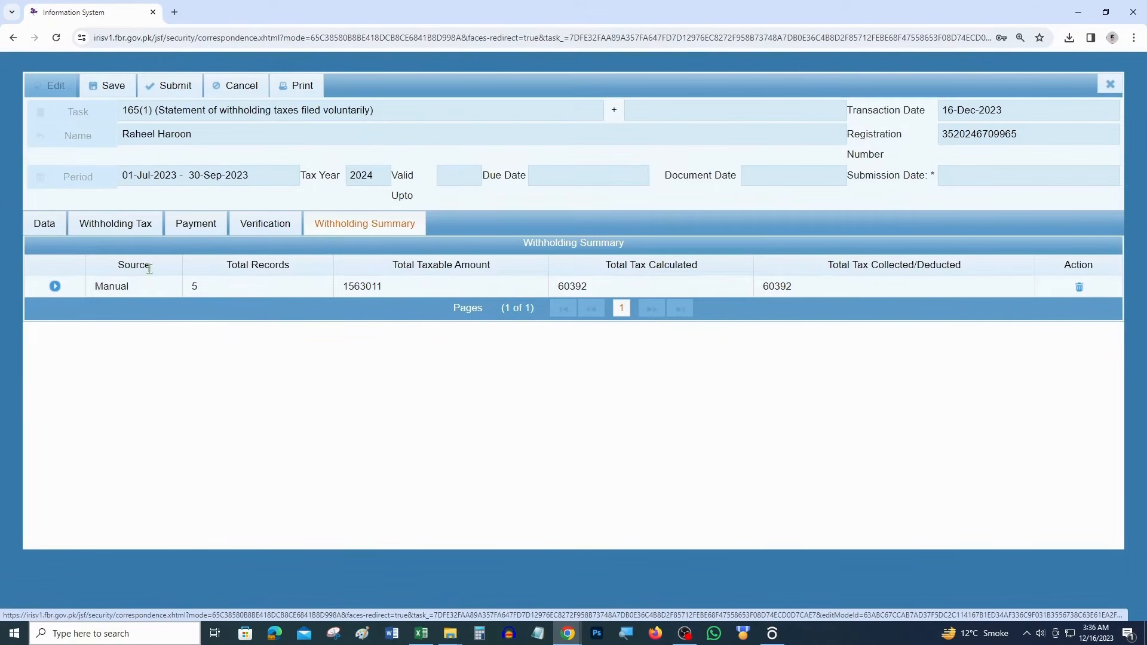
# Review the summary's Manual source and Total Taxable Amount after rechecking the withholding records
pyautogui.moveTo(134, 290); pyautogui.dragTo(110, 287)
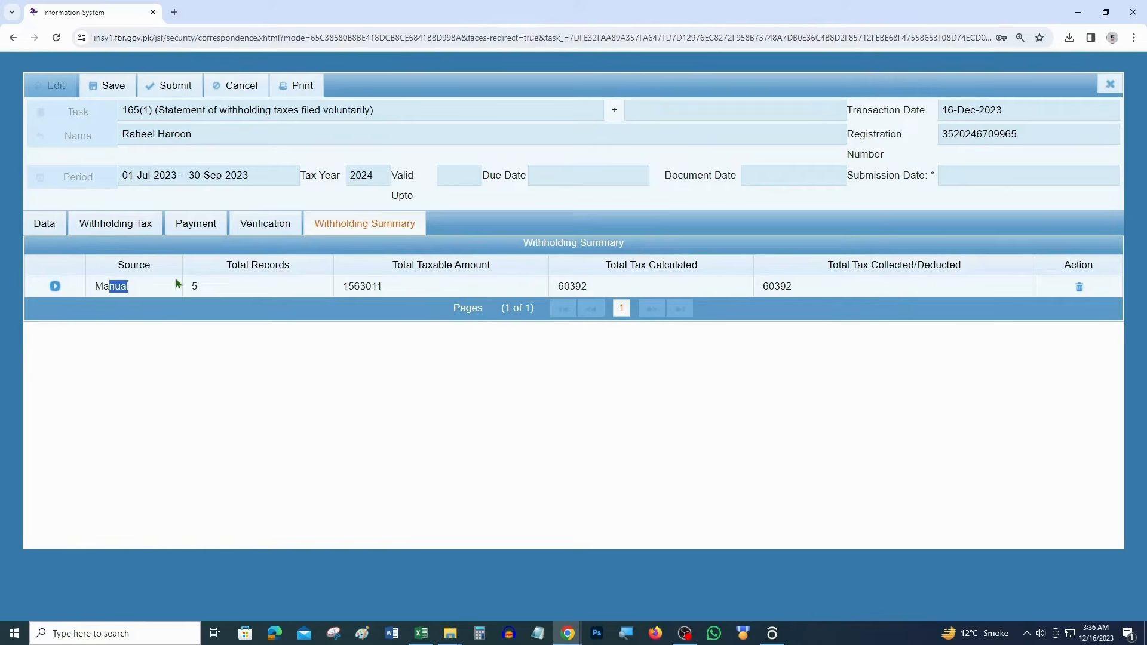
pyautogui.moveTo(133, 290); pyautogui.dragTo(100, 287)
pyautogui.click(117, 222)
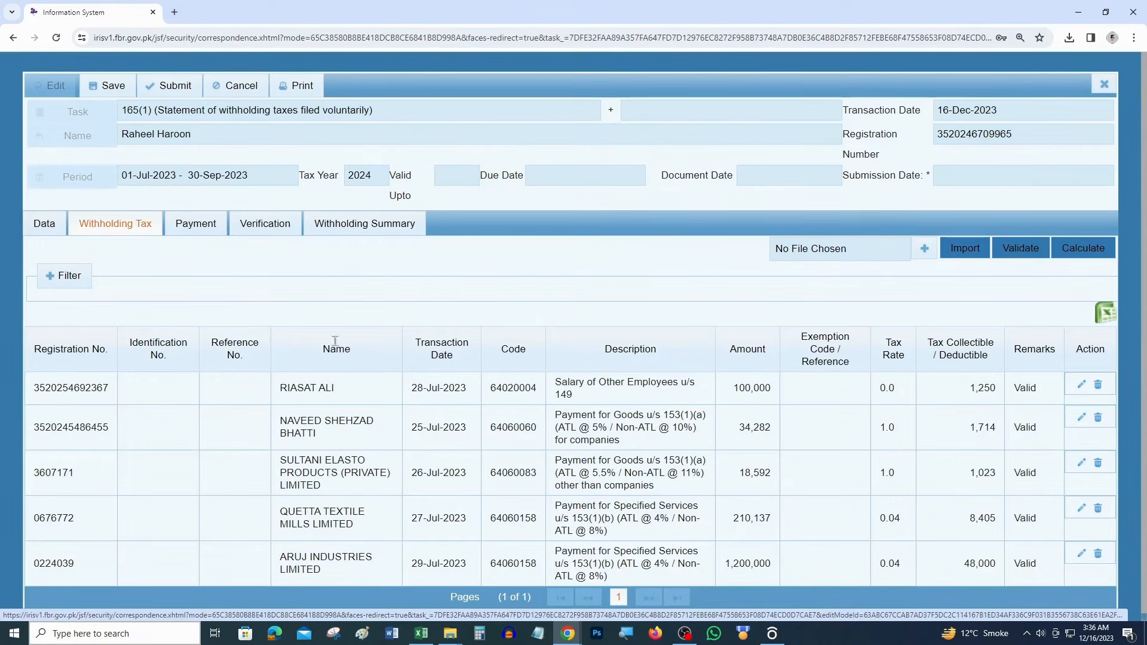
pyautogui.click(374, 223)
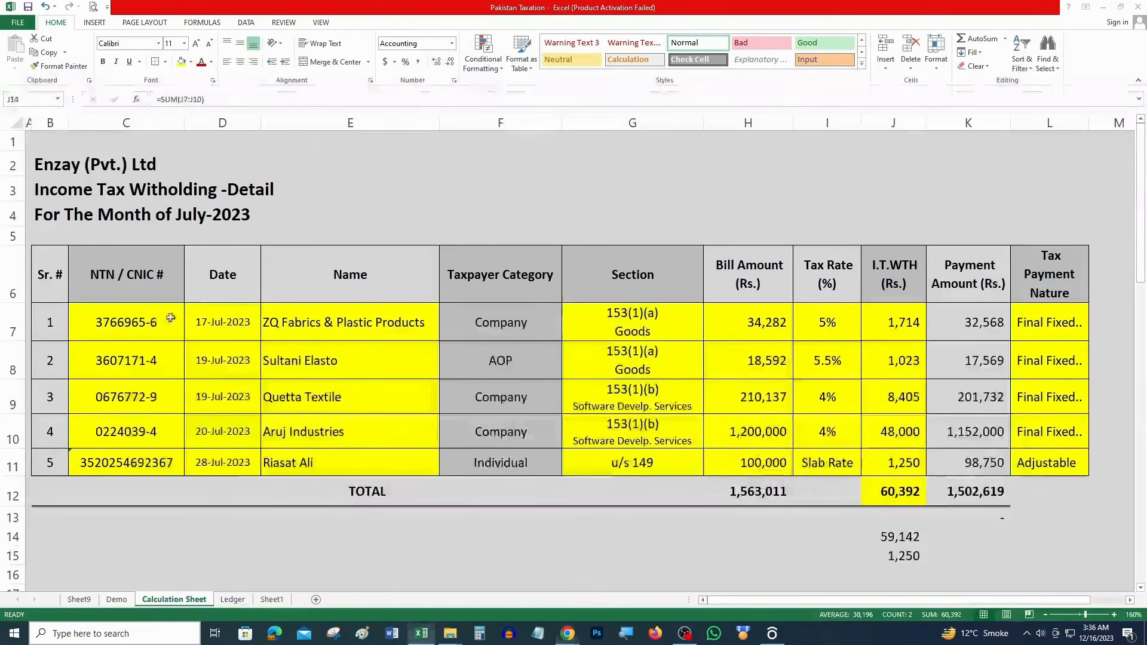
pyautogui.hotkey('alt', 'Tab')
pyautogui.click(63, 462)
pyautogui.hotkey('alt', 'Tab')
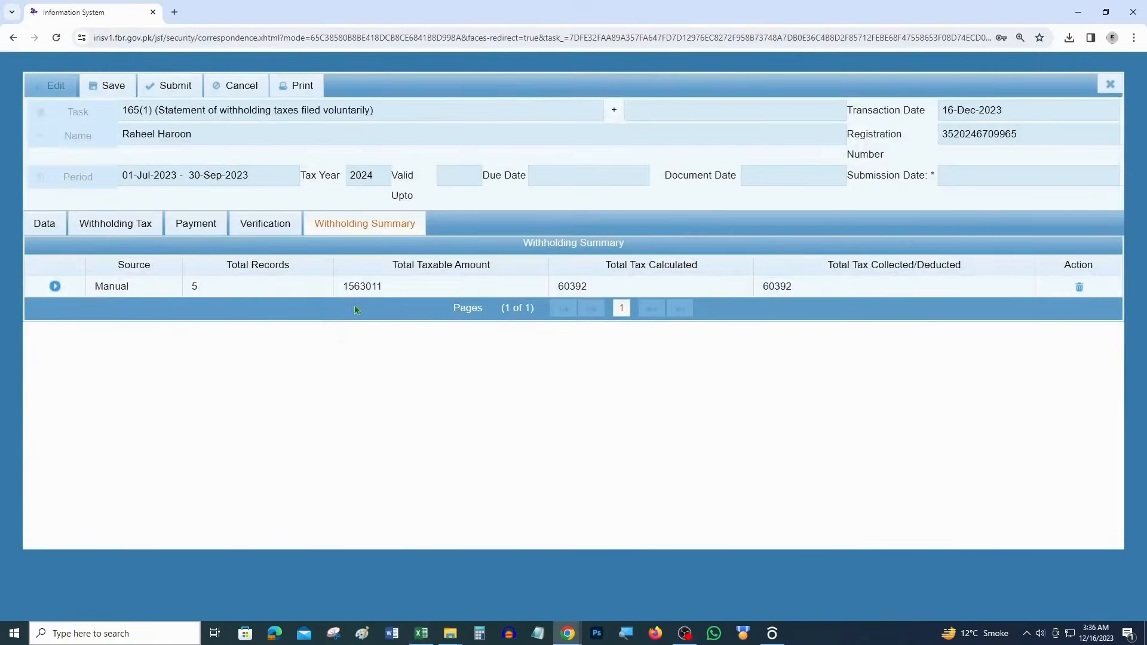
pyautogui.moveTo(491, 264); pyautogui.dragTo(346, 287)
# Match 1,563,011 taxable and 60,392 tax against Excel H12 and J12, then save the statement
pyautogui.hotkey('alt', 'Tab')
pyautogui.click(789, 490)
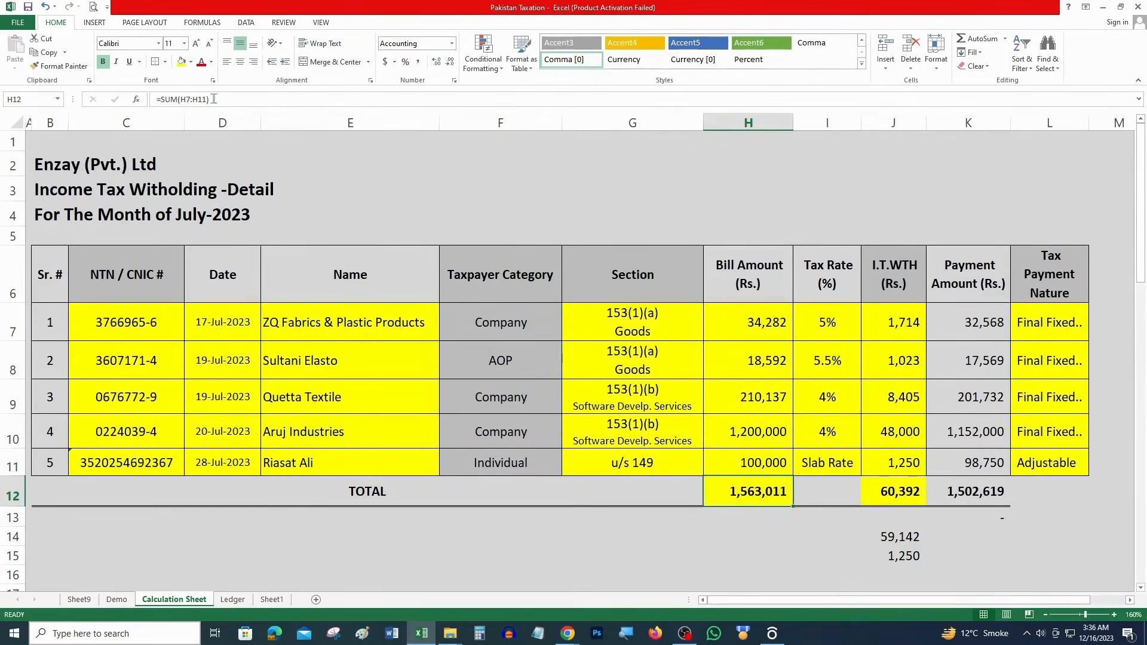
pyautogui.hotkey('alt', 'Tab')
pyautogui.doubleClick(588, 290)
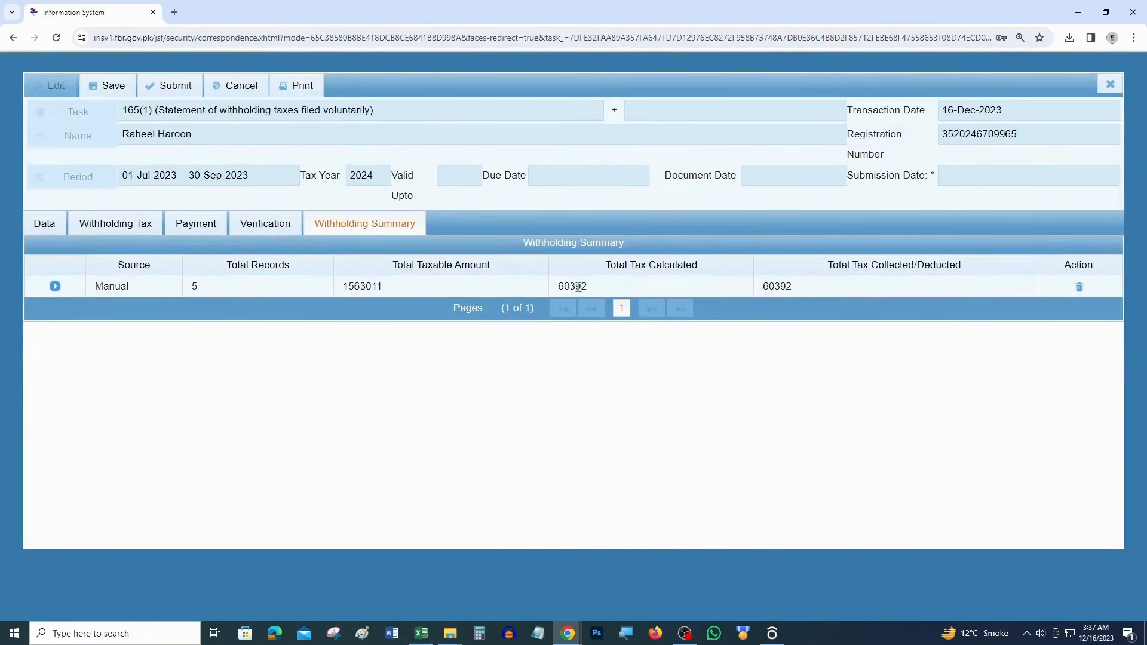
pyautogui.click(771, 287)
pyautogui.doubleClick(787, 289)
pyautogui.hotkey('alt', 'Tab')
pyautogui.click(909, 496)
pyautogui.hotkey('alt', 'Tab')
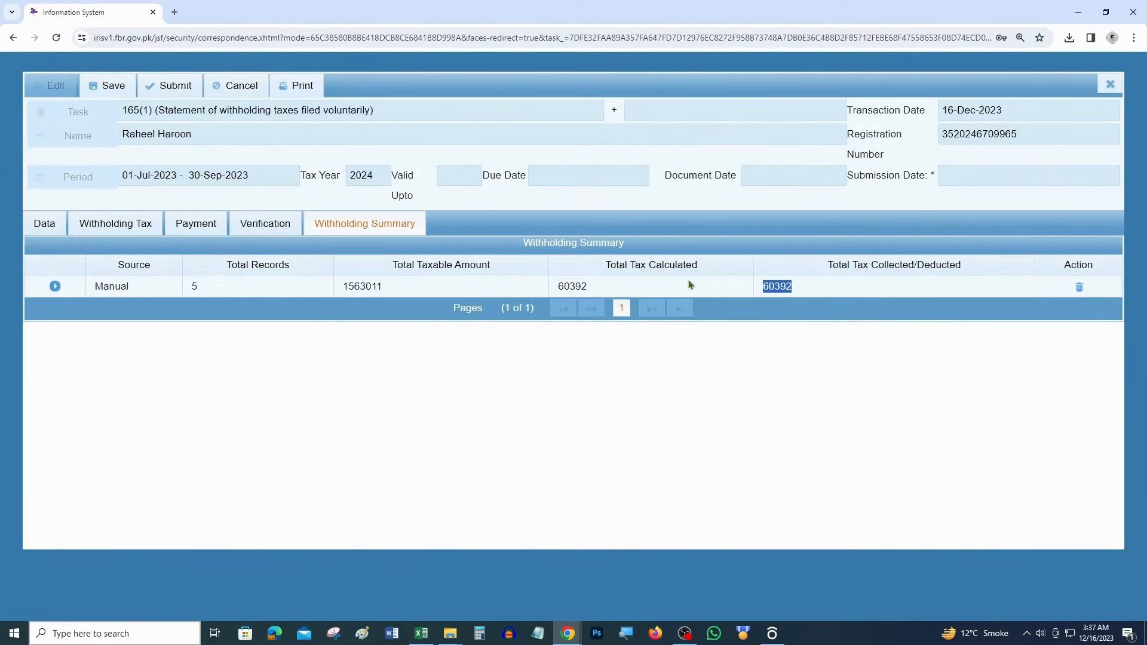
pyautogui.click(110, 87)
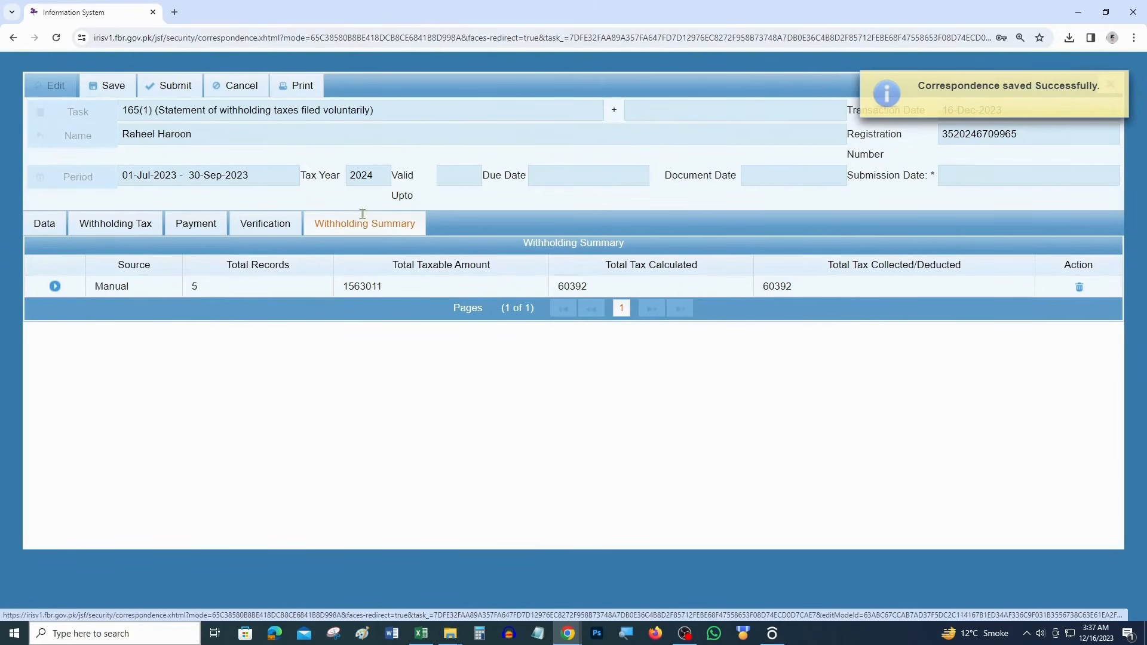
# Download the draft acknowledgement slip PDF, open it, and check its heading, tax year and period
pyautogui.click(299, 90)
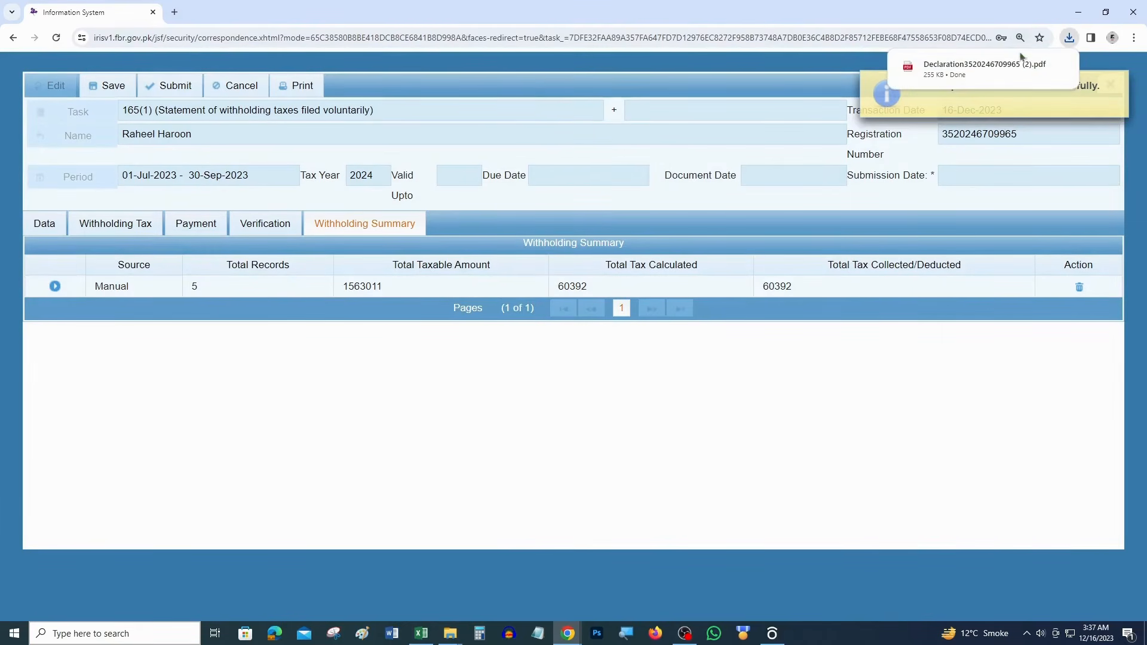
pyautogui.click(979, 68)
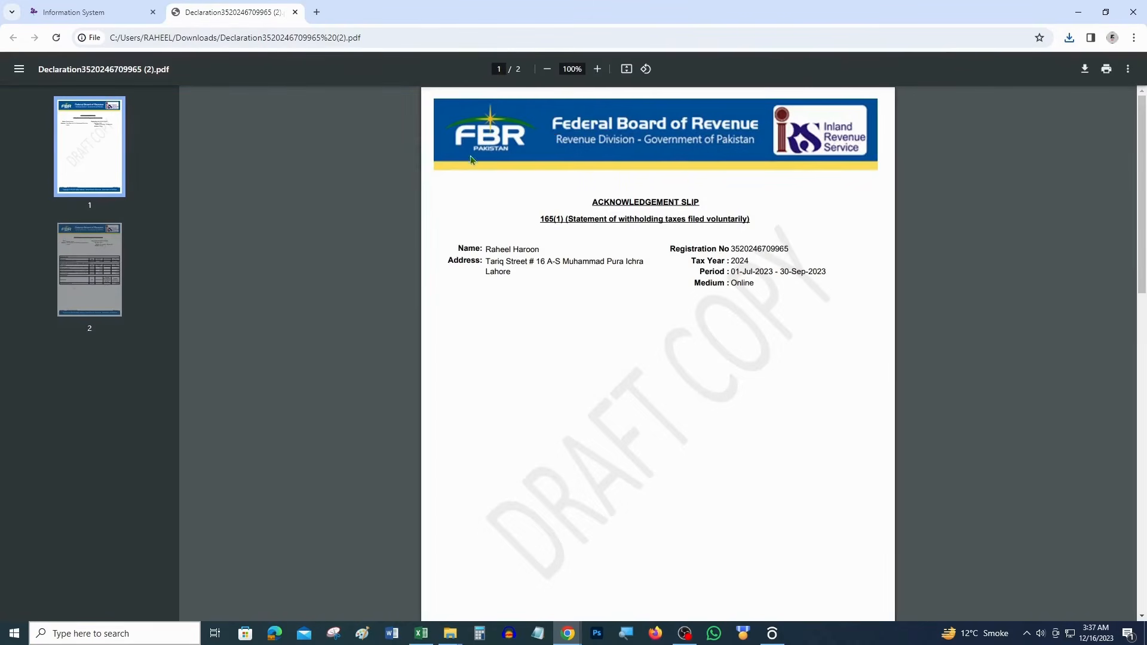
pyautogui.doubleClick(598, 205)
pyautogui.moveTo(581, 219); pyautogui.dragTo(679, 220)
pyautogui.moveTo(755, 271); pyautogui.dragTo(822, 271)
pyautogui.doubleClick(743, 262)
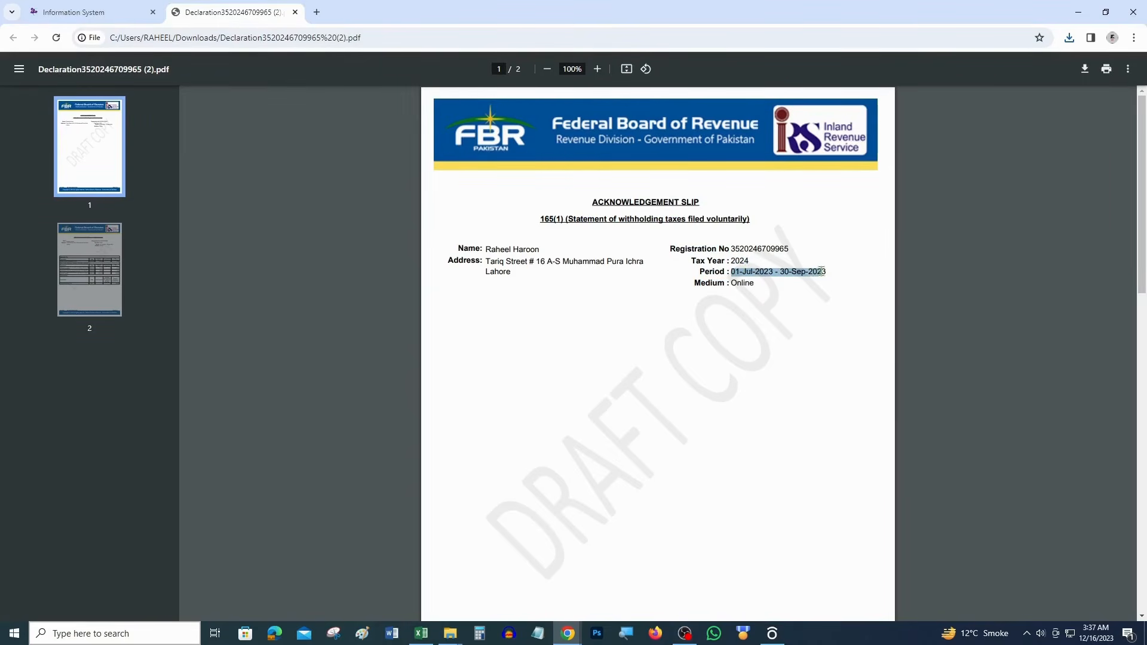
pyautogui.click(472, 261)
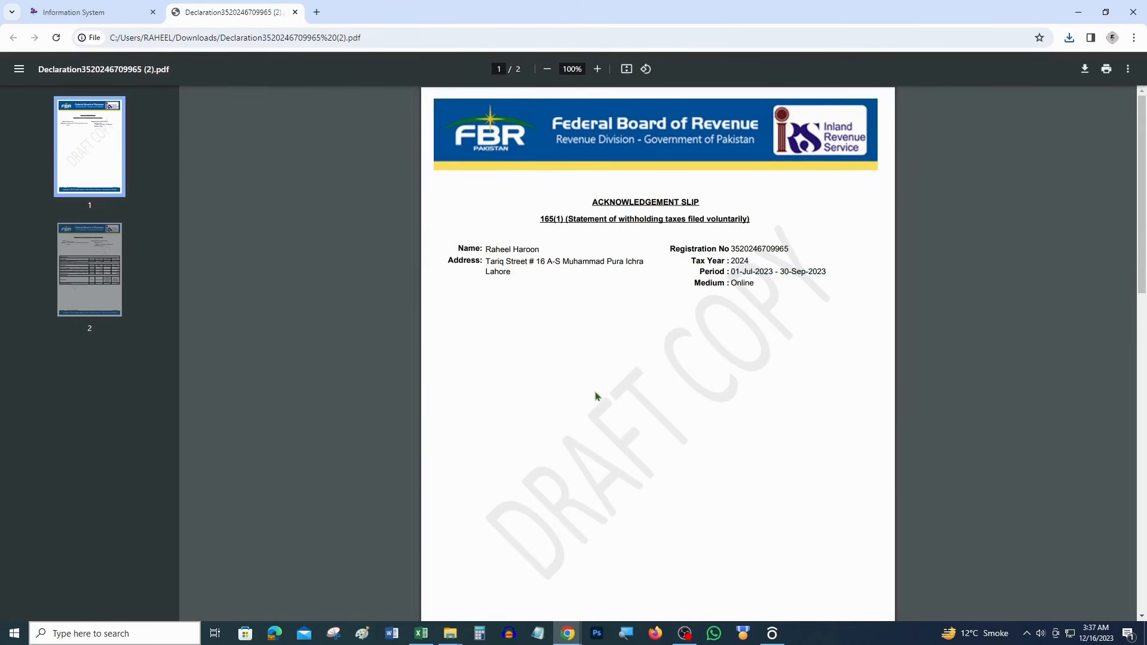
# Review the slip's salary and goods rows and the 60,392 Withholding Income Tax on page 2
pyautogui.scroll(-12, 597, 406)
pyautogui.moveTo(568, 293); pyautogui.dragTo(447, 294)
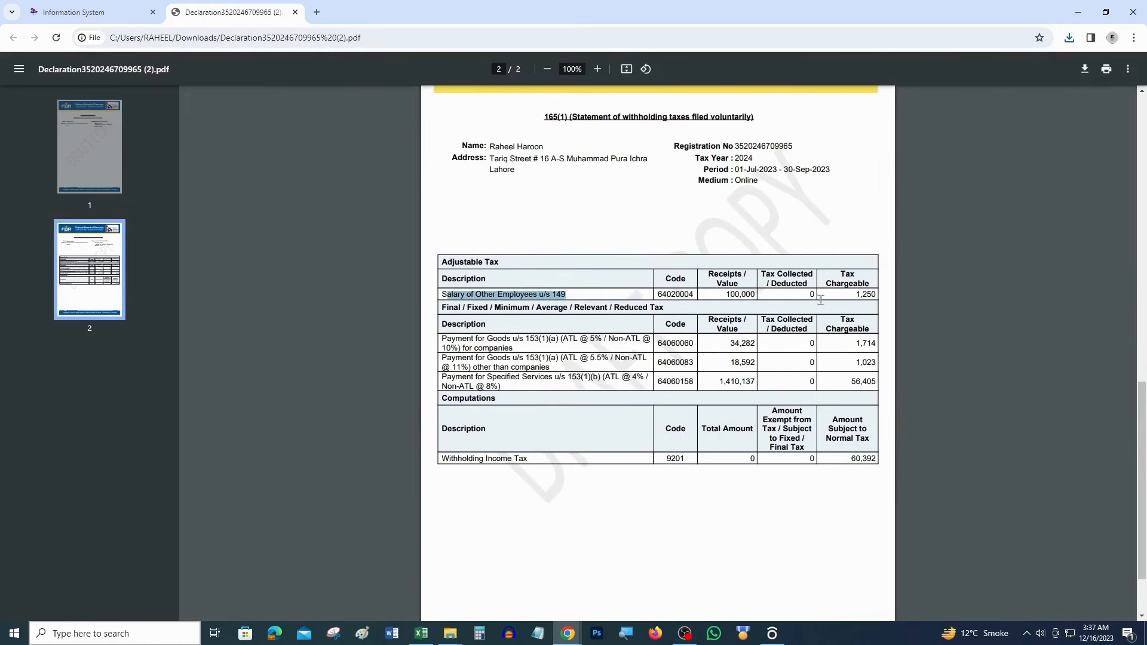
pyautogui.click(853, 293)
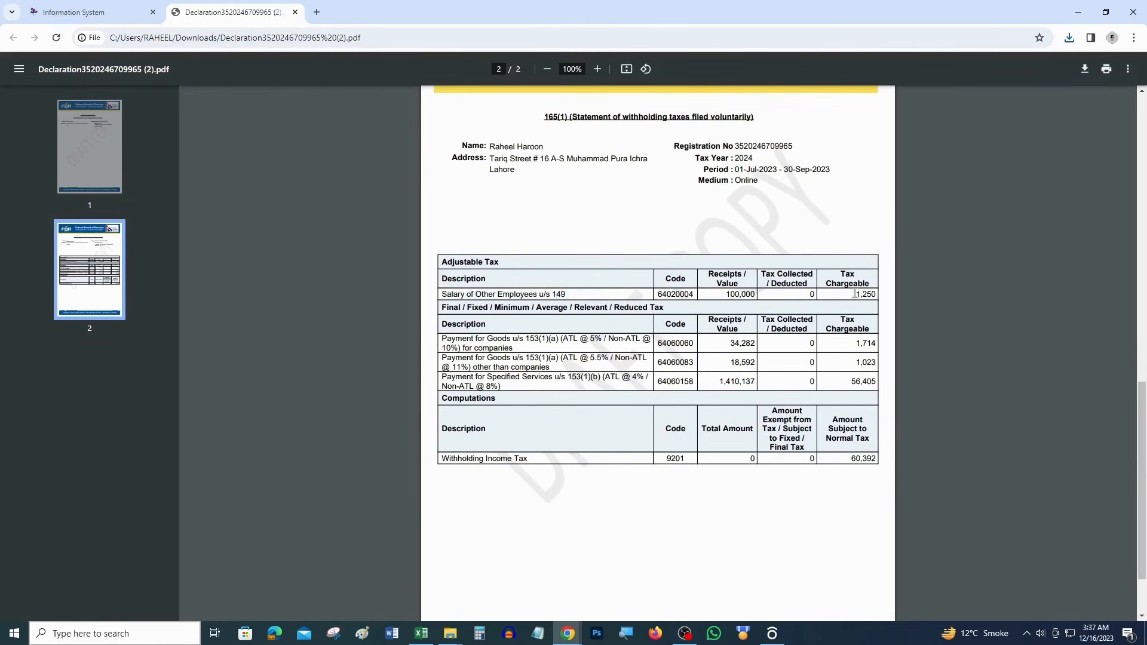
pyautogui.doubleClick(499, 338)
pyautogui.doubleClick(499, 358)
pyautogui.doubleClick(530, 366)
pyautogui.click(503, 386)
pyautogui.moveTo(528, 458); pyautogui.dragTo(464, 459)
pyautogui.click(837, 465)
pyautogui.moveTo(853, 459); pyautogui.dragTo(878, 460)
pyautogui.scroll(-2, 627, 413)
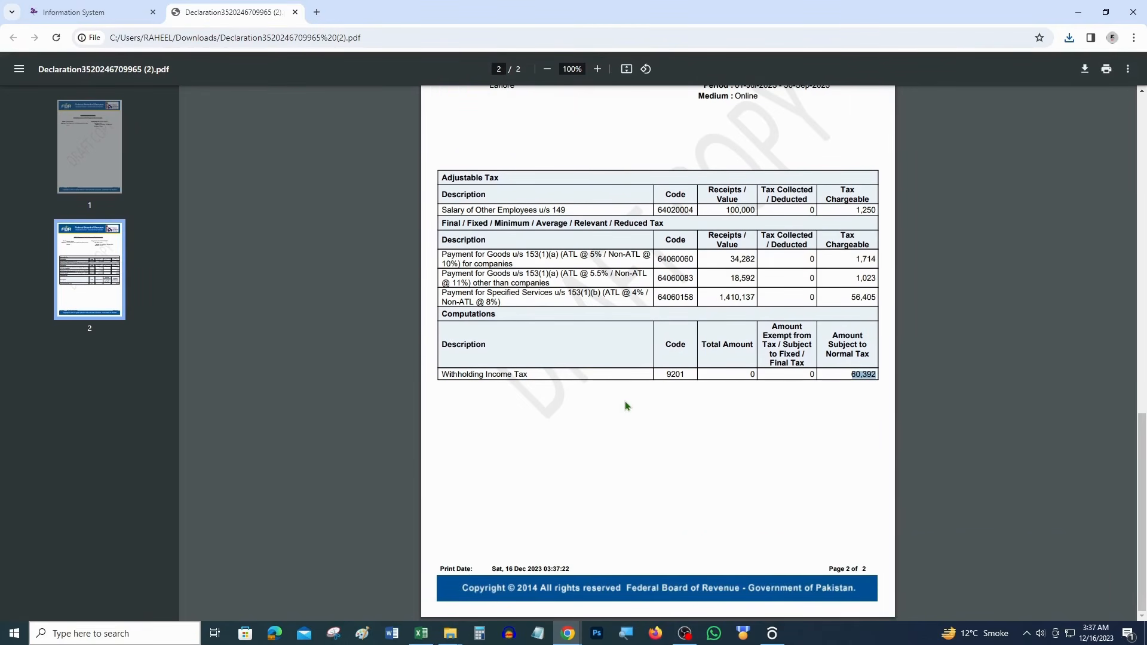